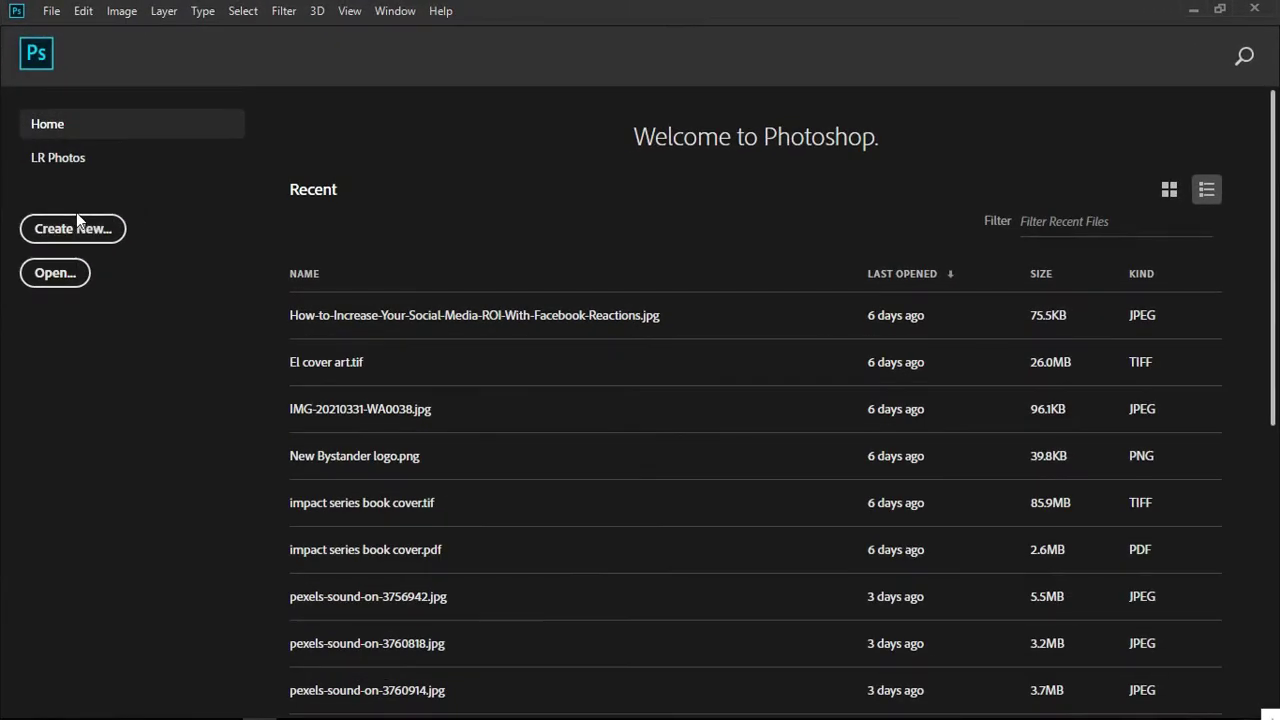
Create a new document from the Landscape, 4 x 6 photo preset at 300 ppi with a white background
click(50, 11)
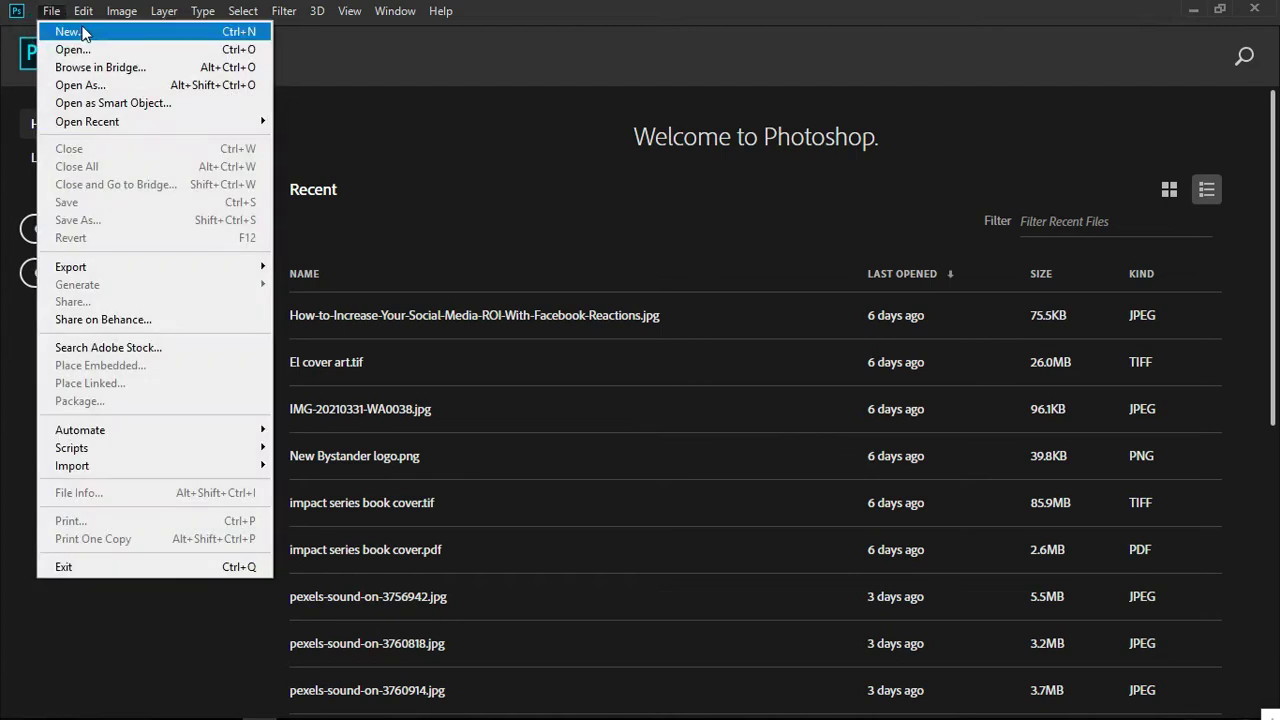
click(84, 33)
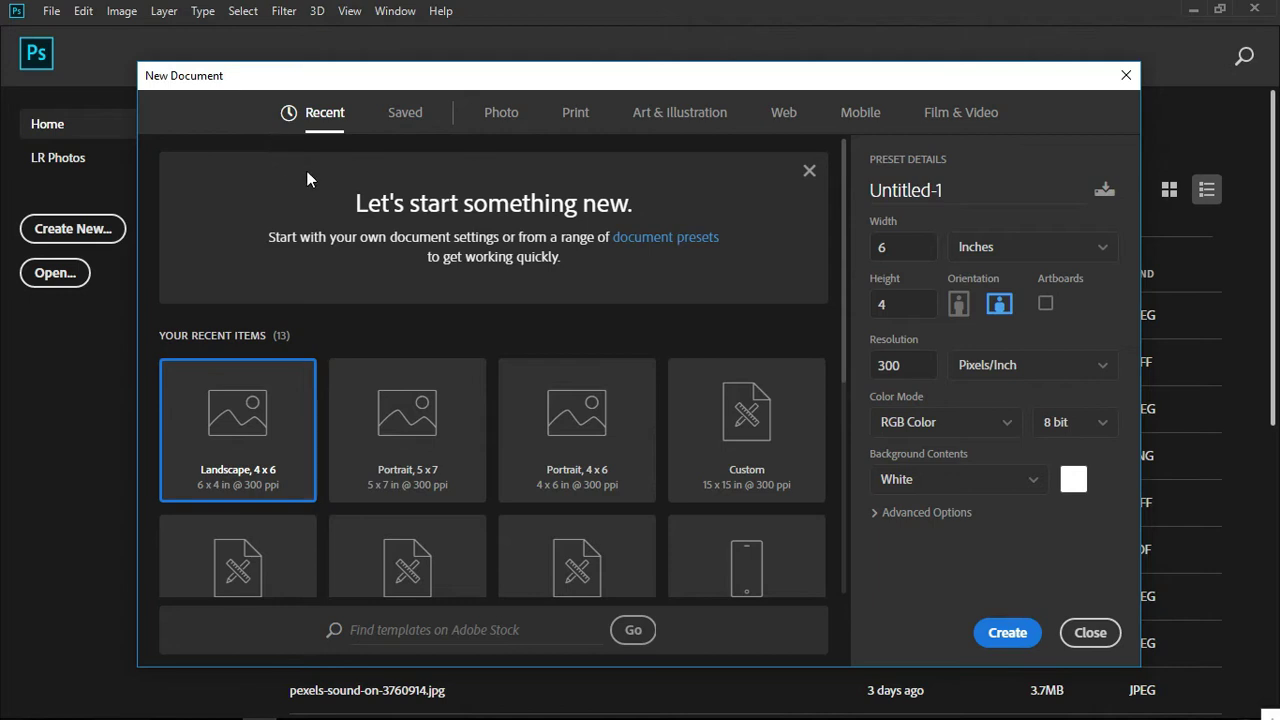
click(497, 117)
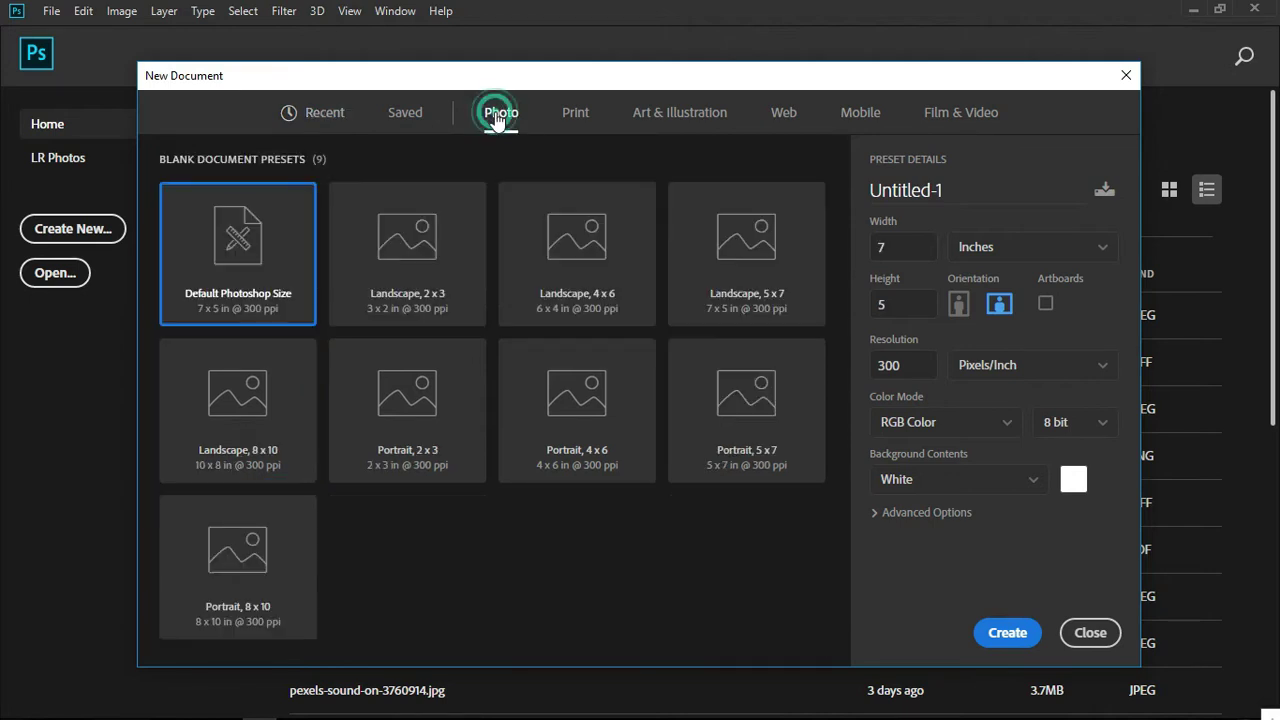
click(595, 292)
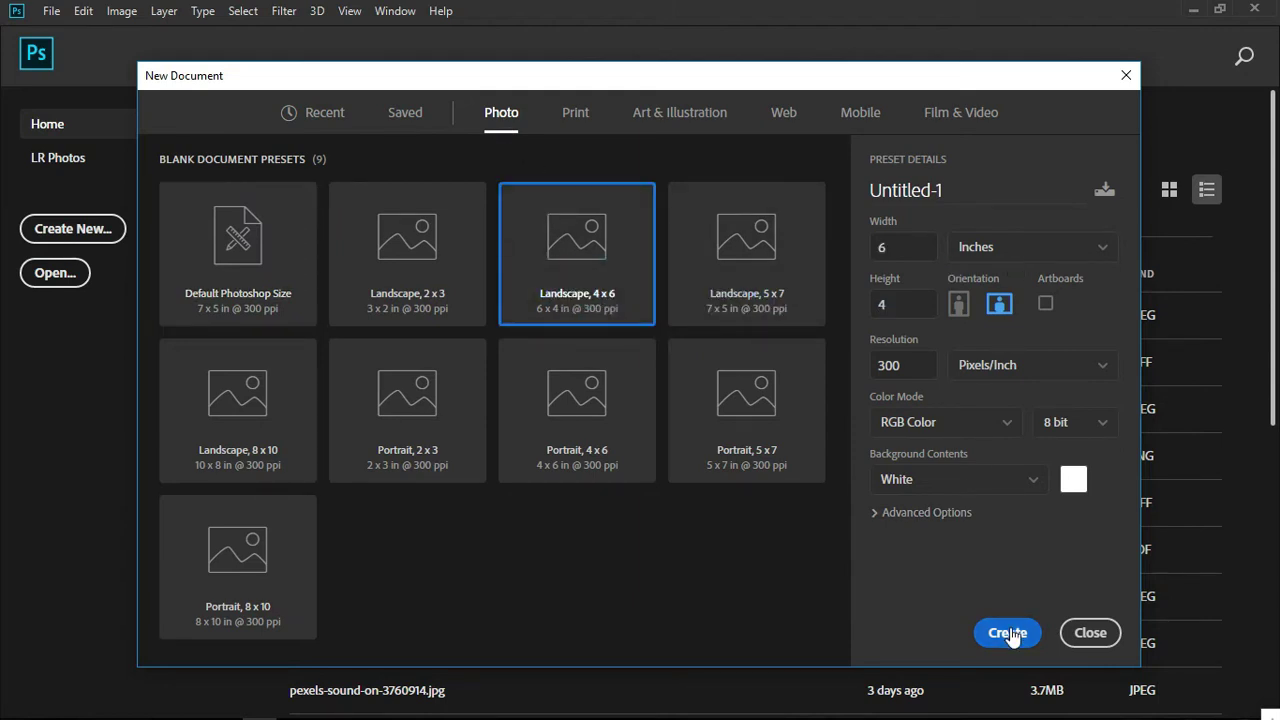
click(1008, 633)
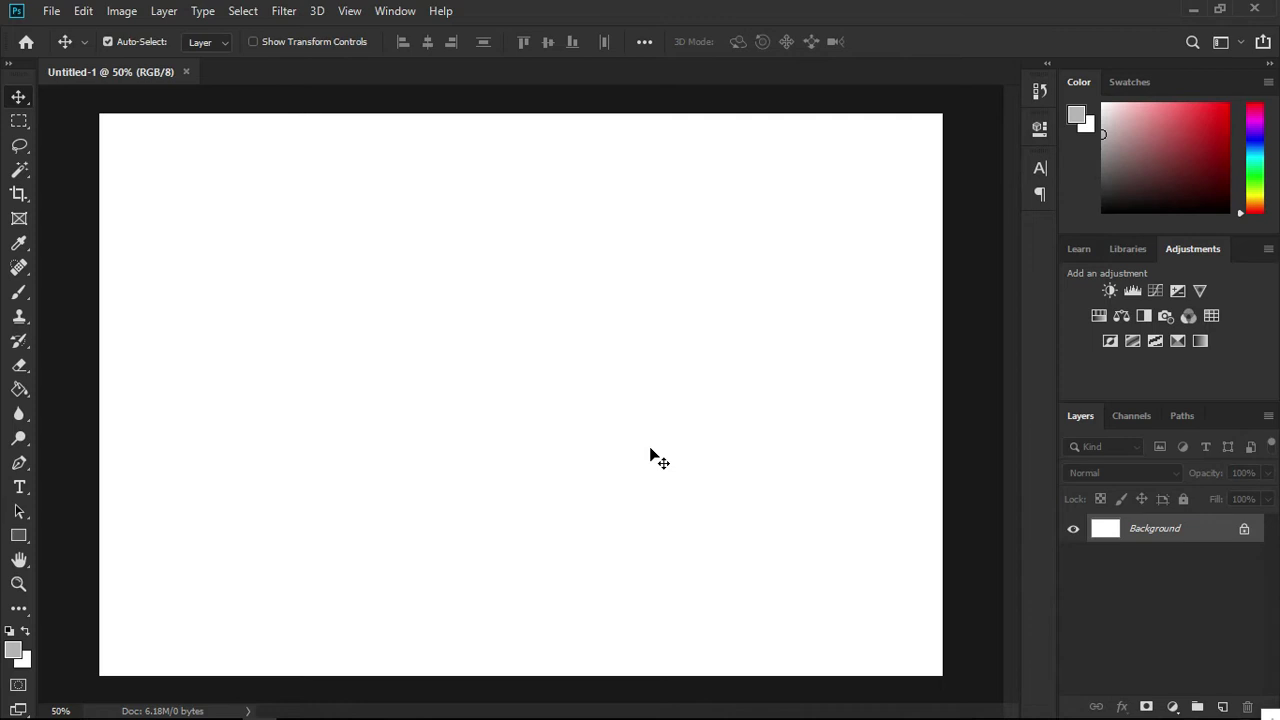
Switch to File Explorer and open all three images of the Birthday folder in Photoshop as separate documents
mouse_move(310, 718)
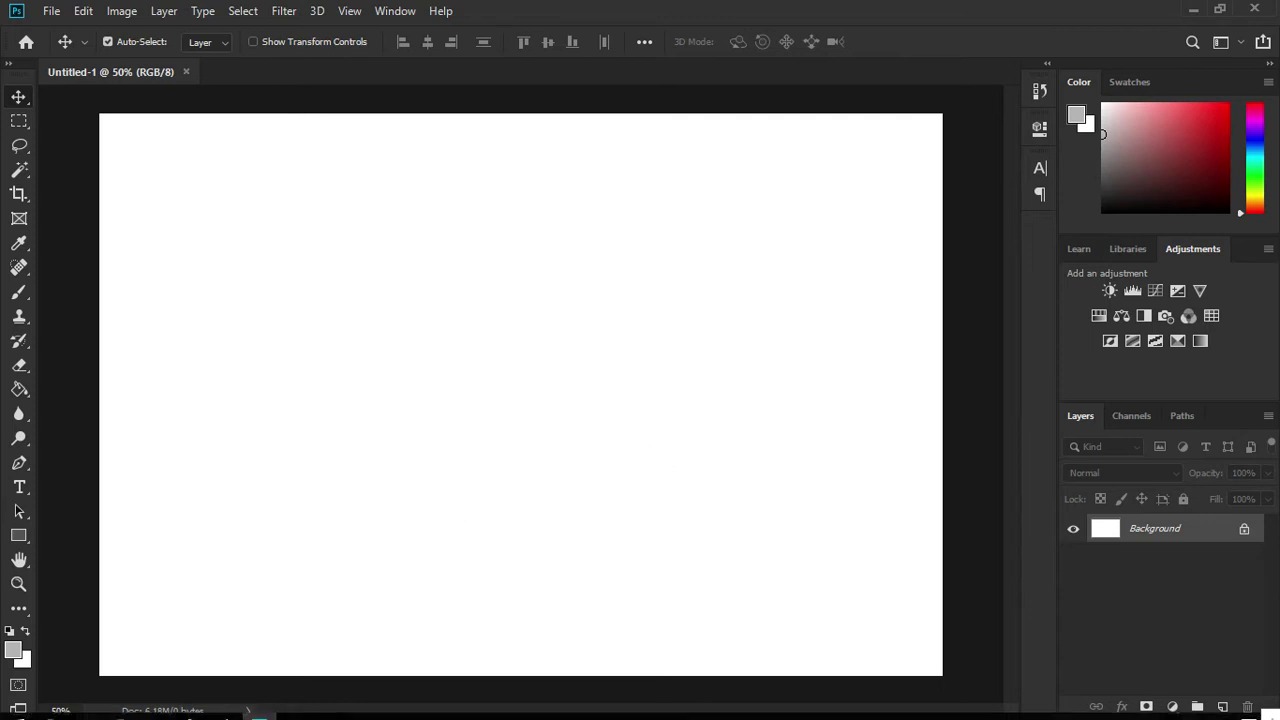
click(158, 708)
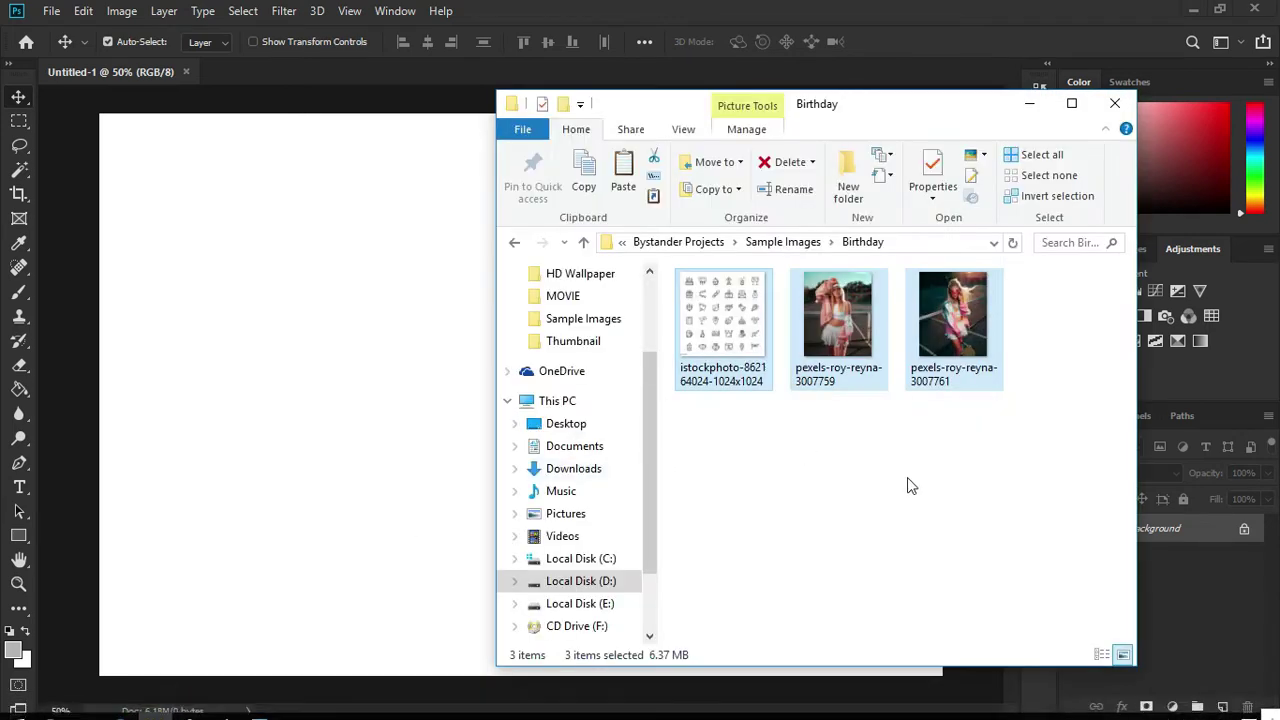
drag(1053, 370, 717, 335)
click(851, 330)
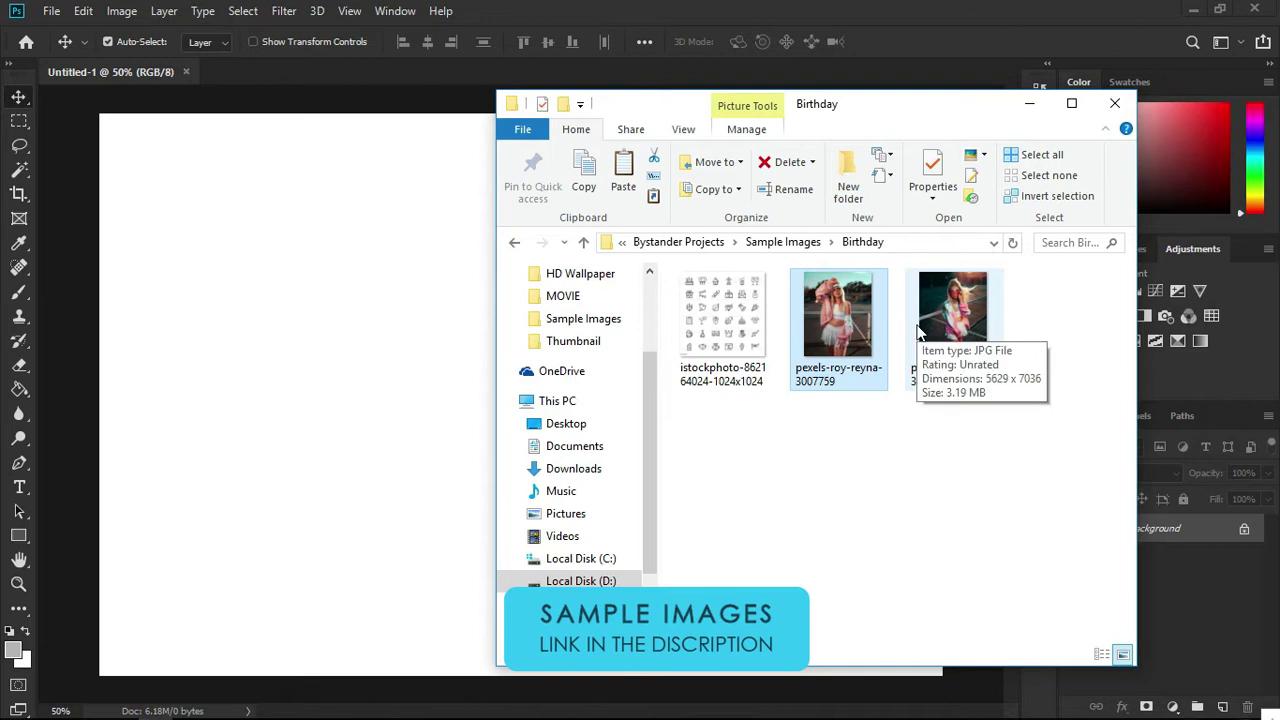
click(744, 316)
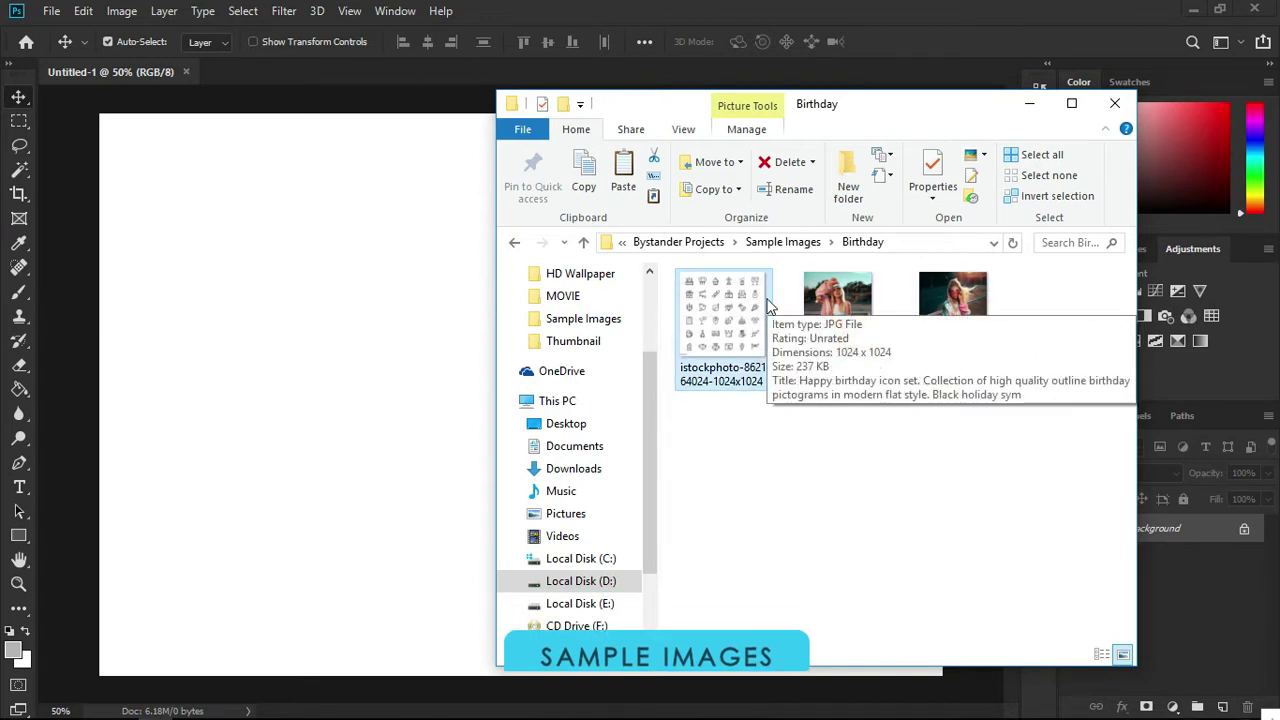
drag(1018, 443, 729, 293)
drag(729, 293, 263, 78)
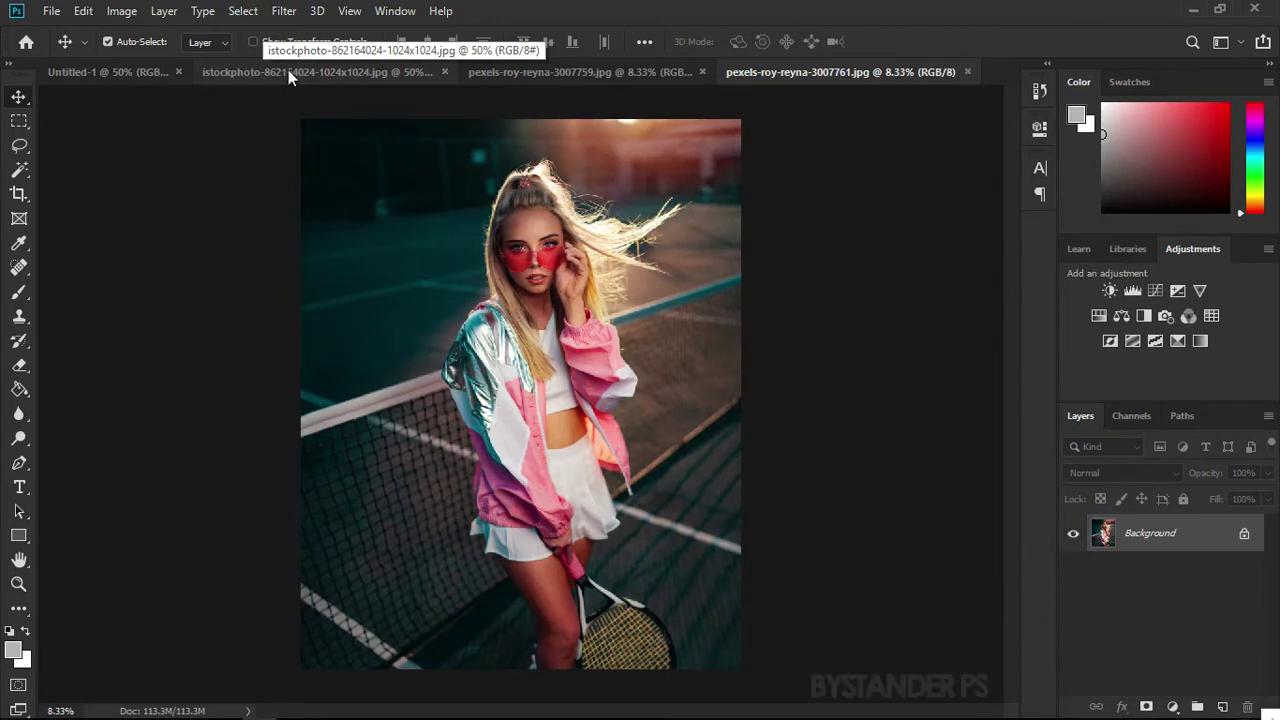
Unlock the photo ending in 3007759, copy it into Untitled-1 and convert its layer to a smart object
click(517, 72)
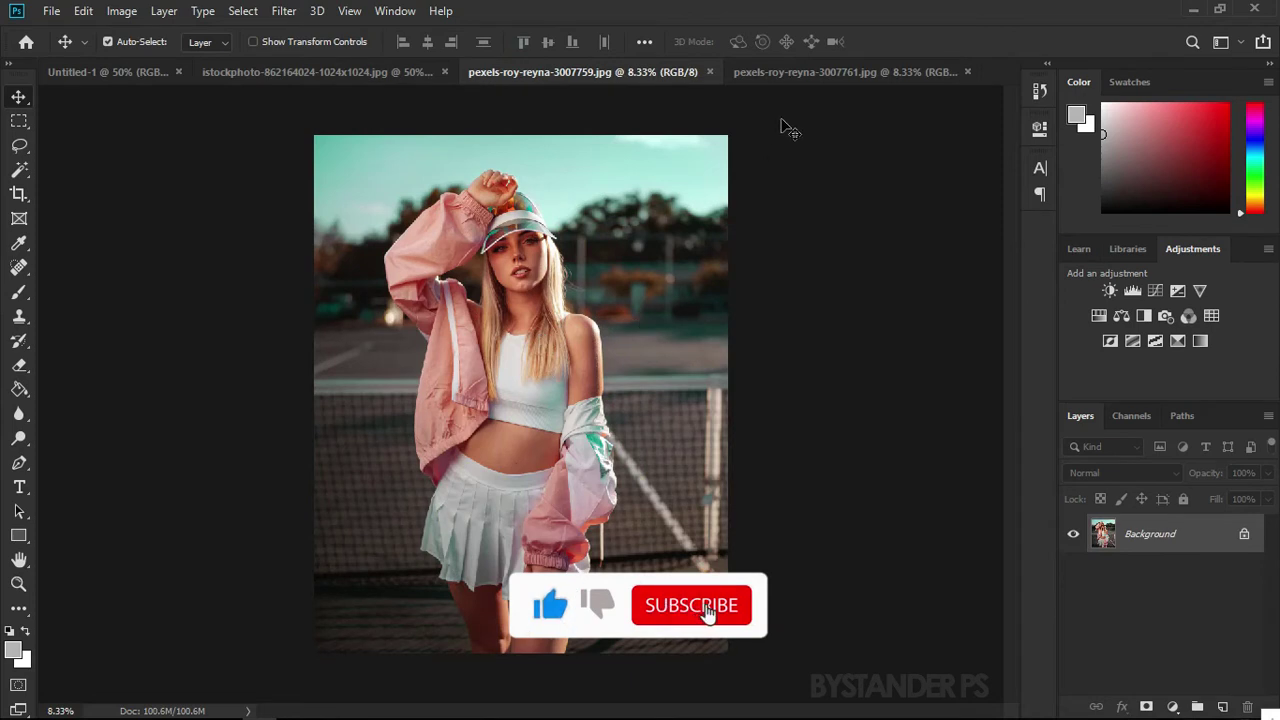
click(800, 72)
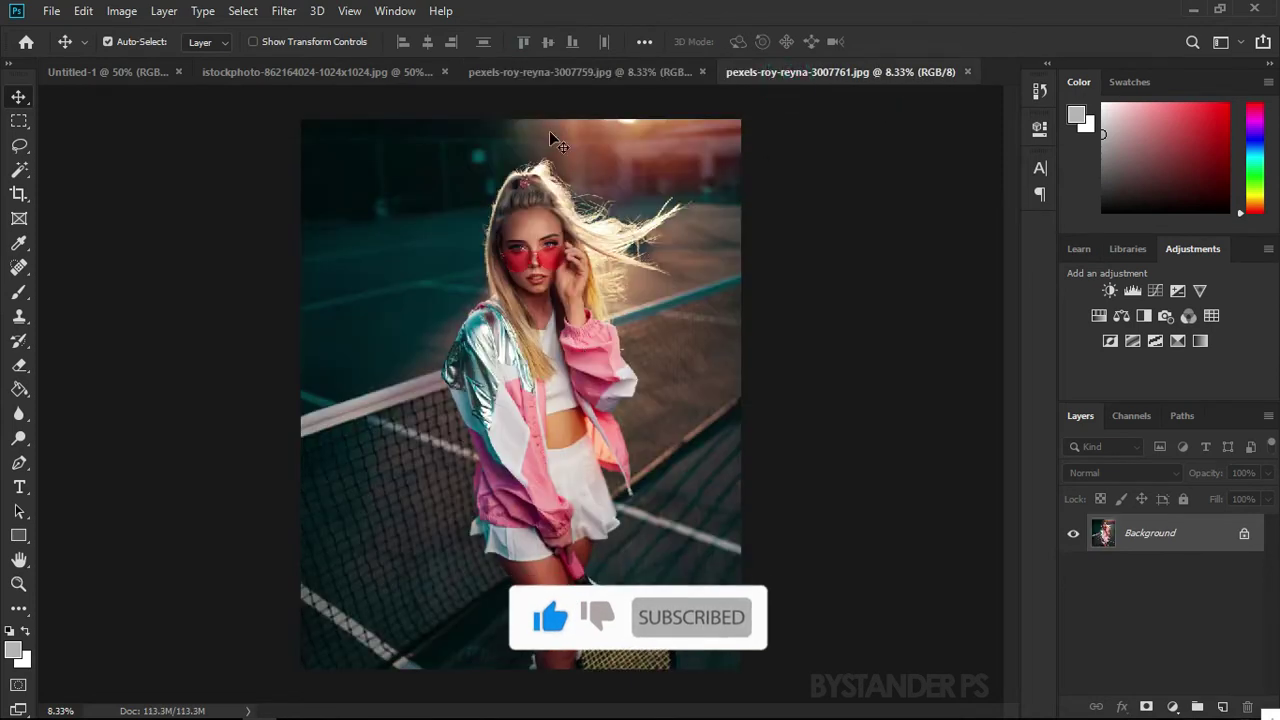
click(543, 71)
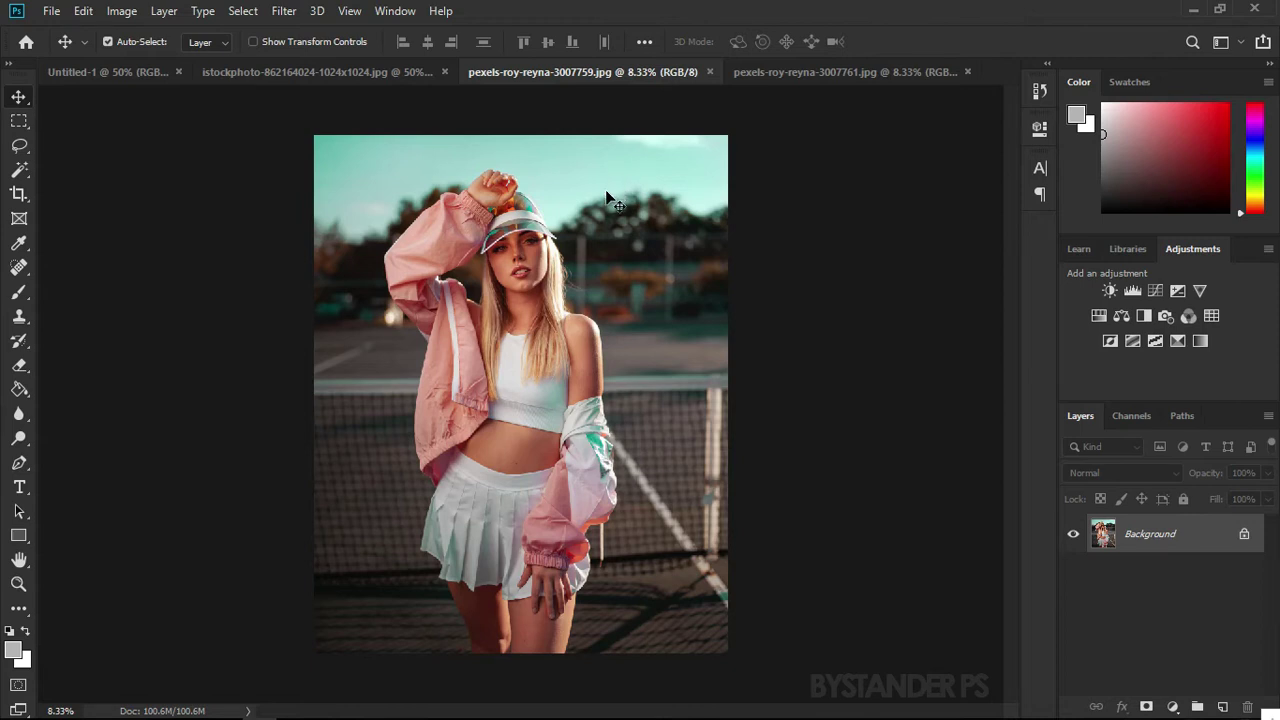
click(1246, 481)
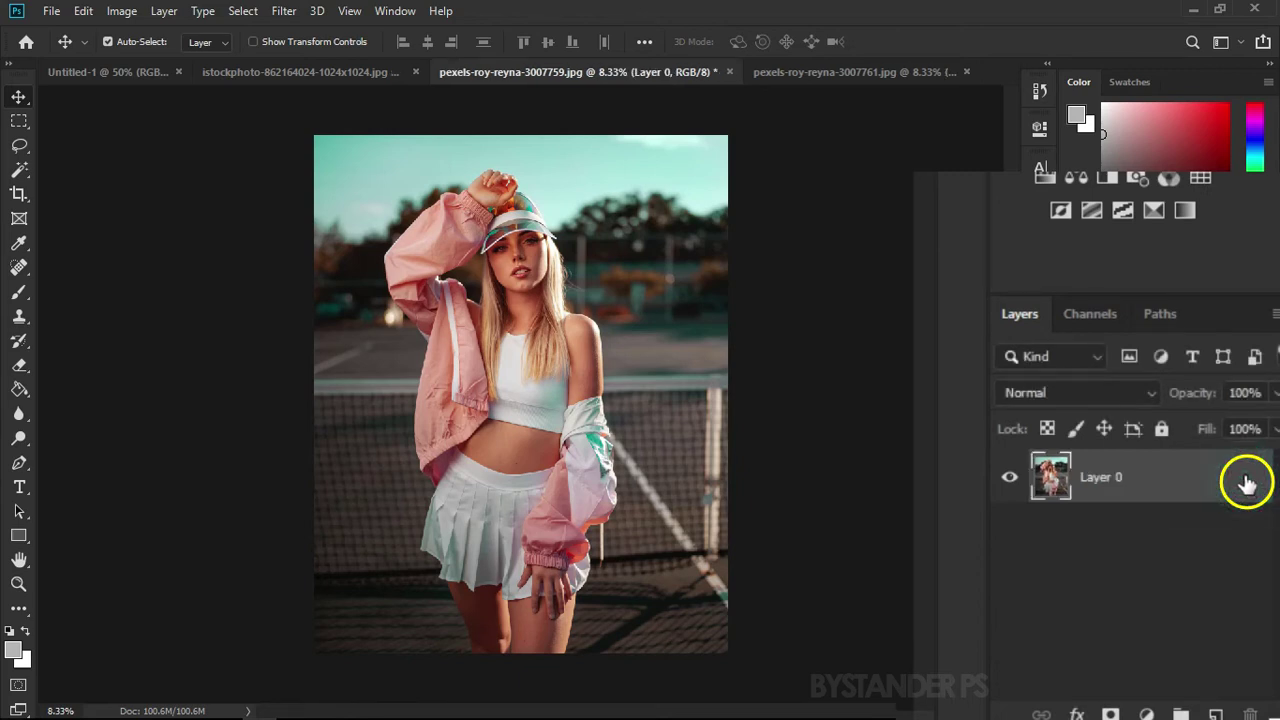
drag(505, 275, 723, 400)
scroll(801, 430, down, 3)
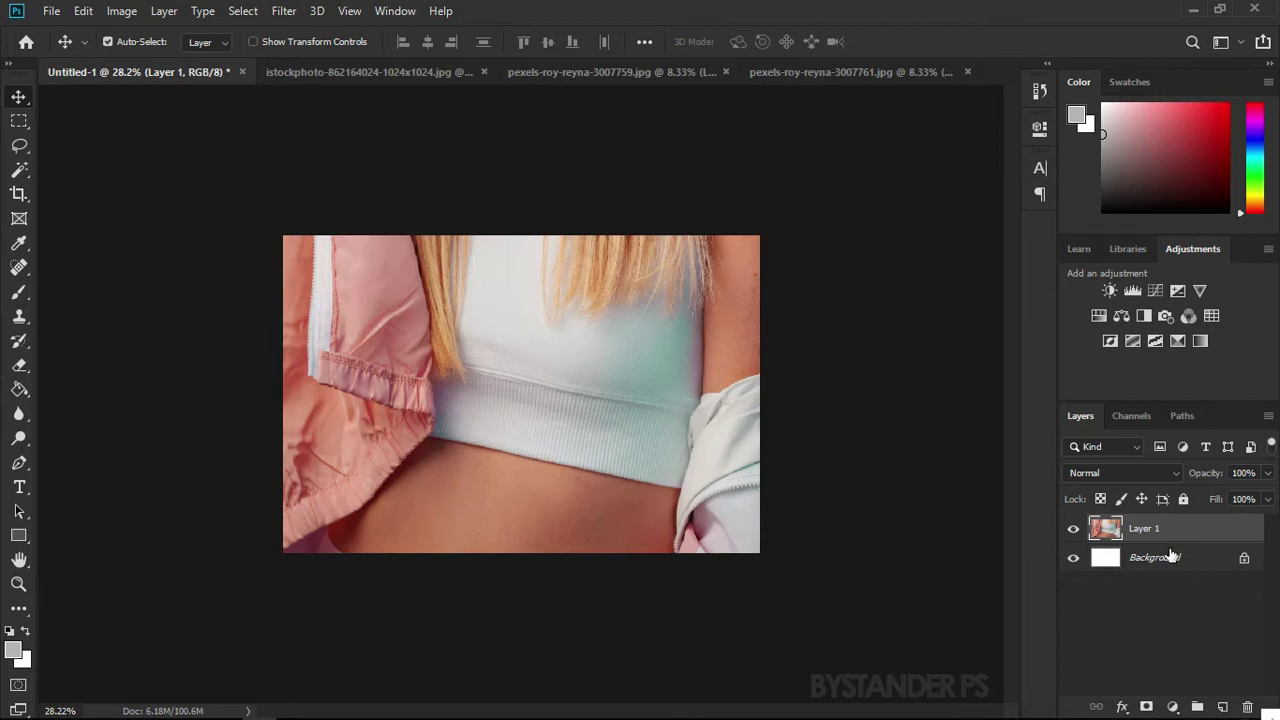
right_click(1200, 532)
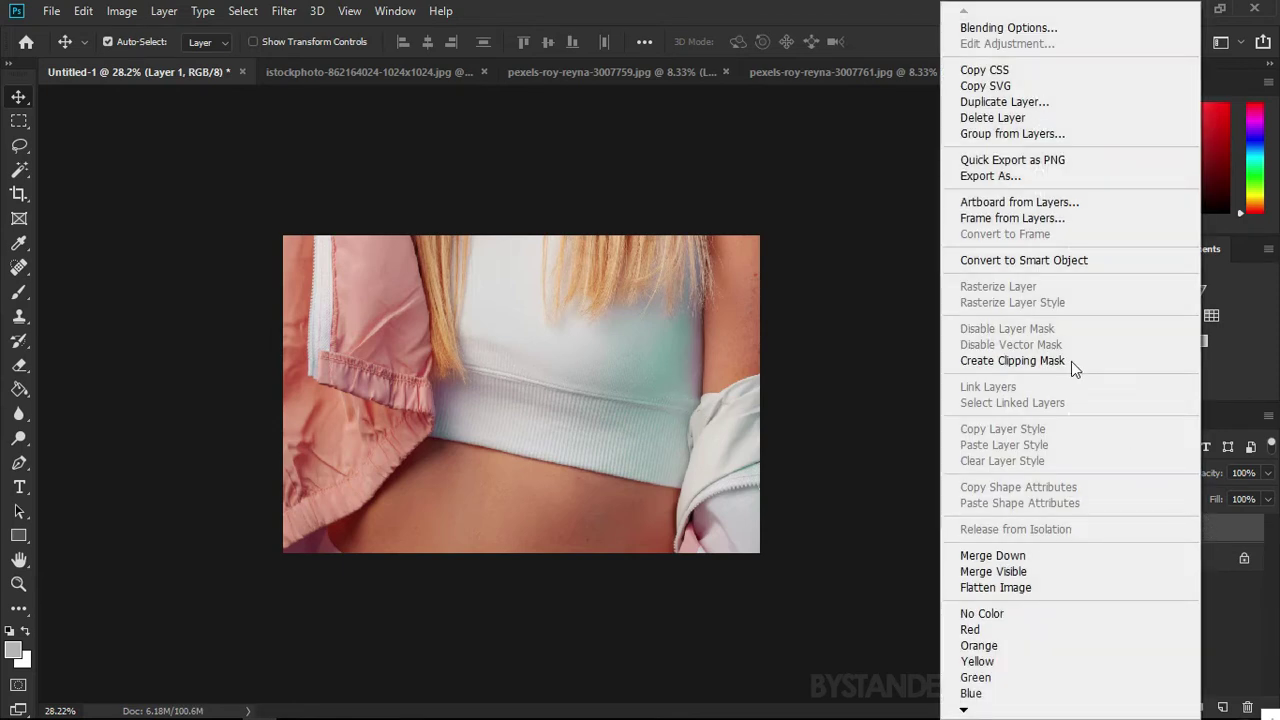
click(995, 258)
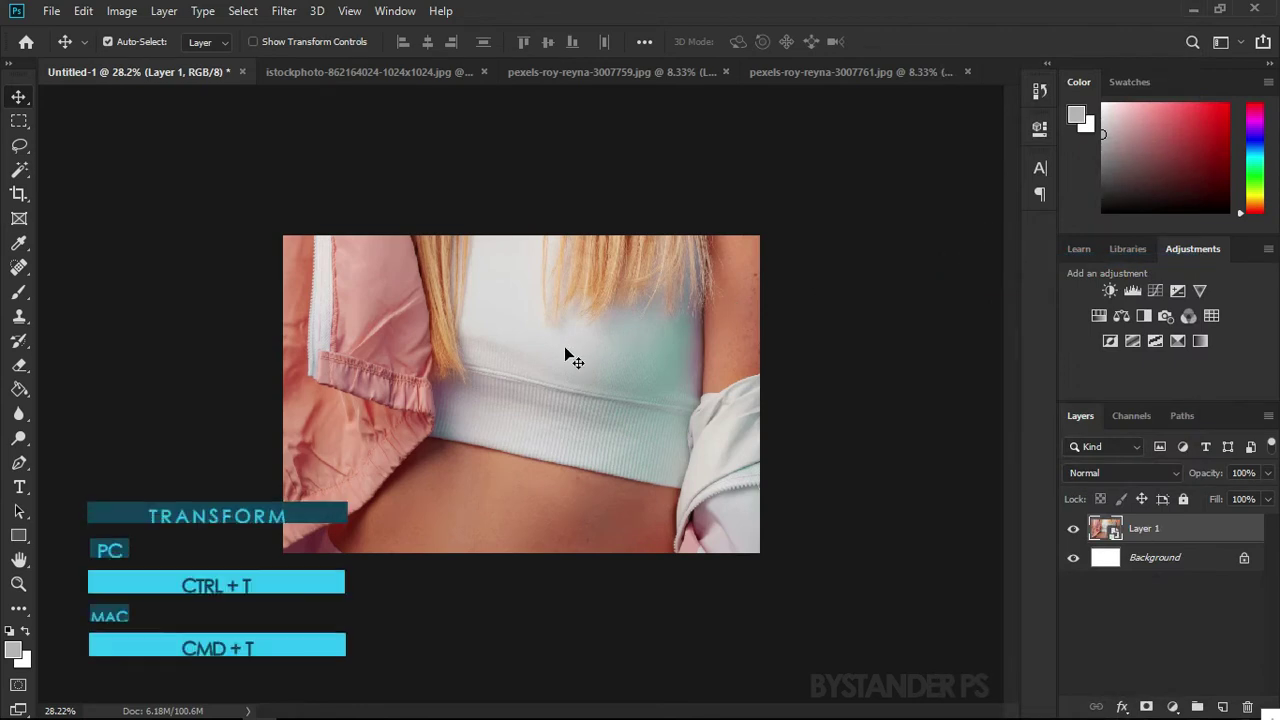
Scale the photo down proportionally to about 10.7% and place it in the right half of the canvas
key(ctrl+t)
key(ctrl+0)
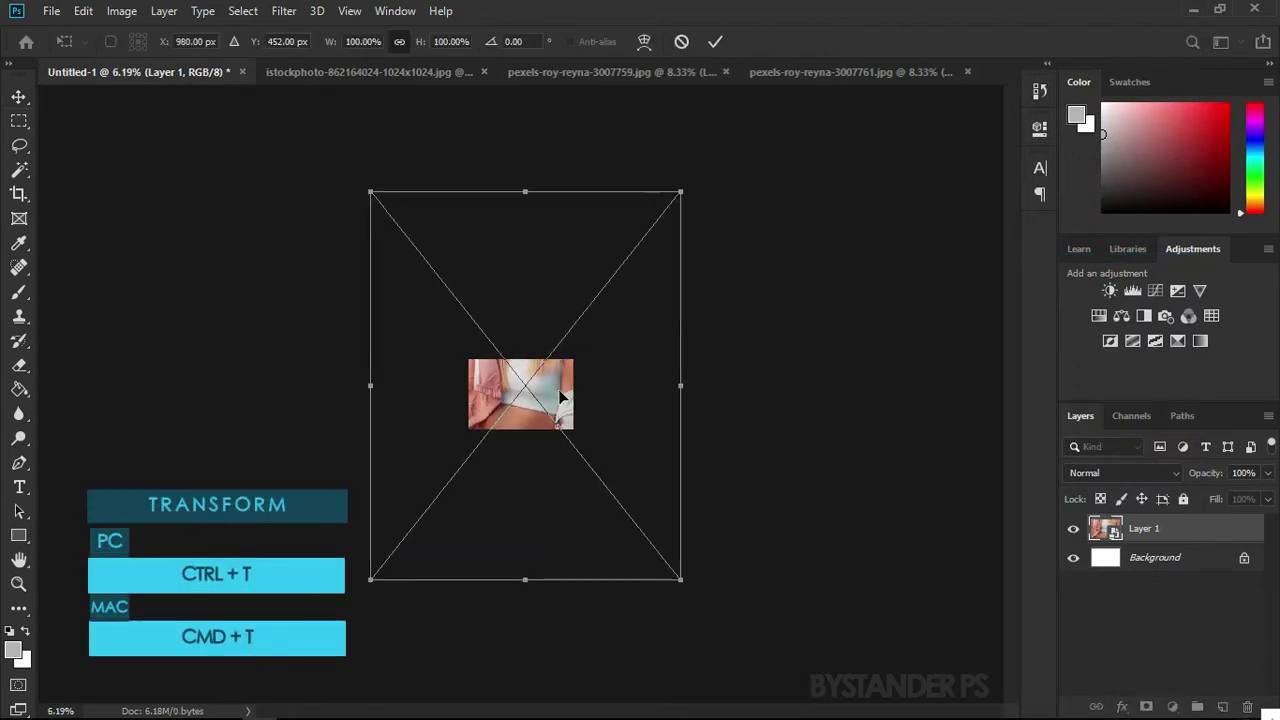
drag(680, 580, 624, 373)
key(ctrl+0)
scroll(497, 383, up, 3)
drag(688, 430, 703, 451)
scroll(680, 428, up, 2)
scroll(680, 428, up, 1)
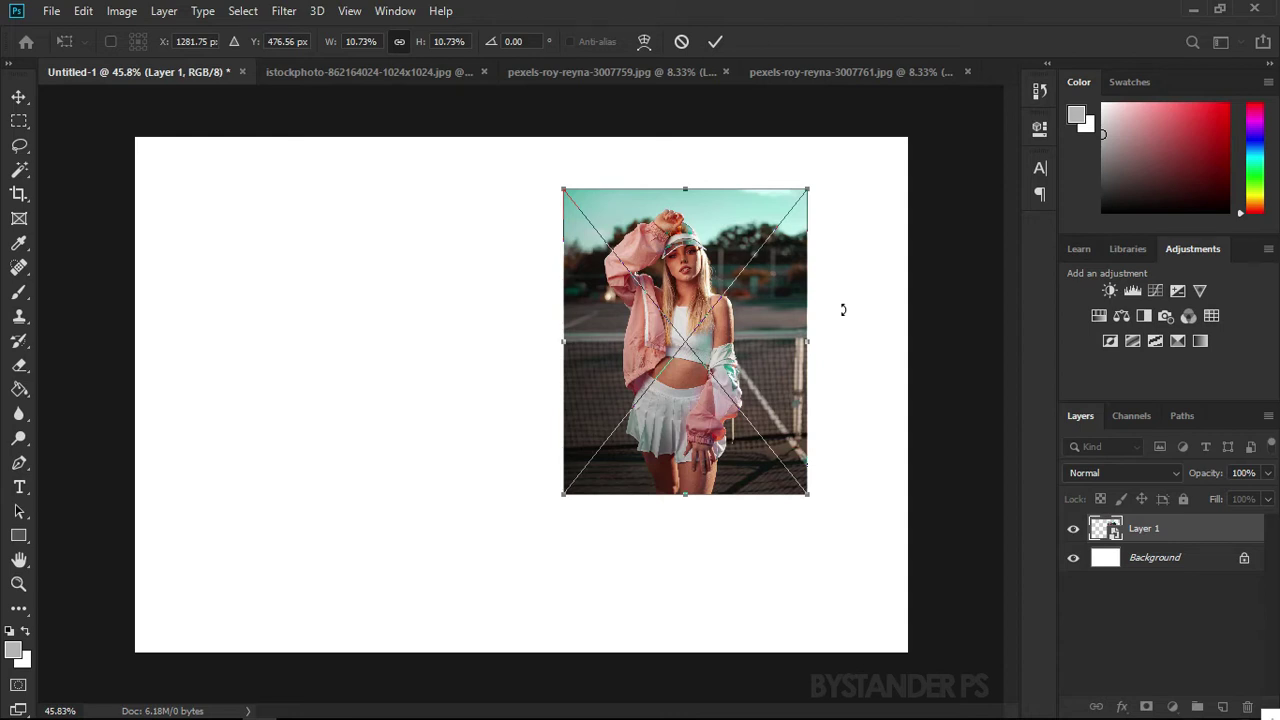
Rotate the photo 15° clockwise and apply the transformation
drag(843, 310, 856, 350)
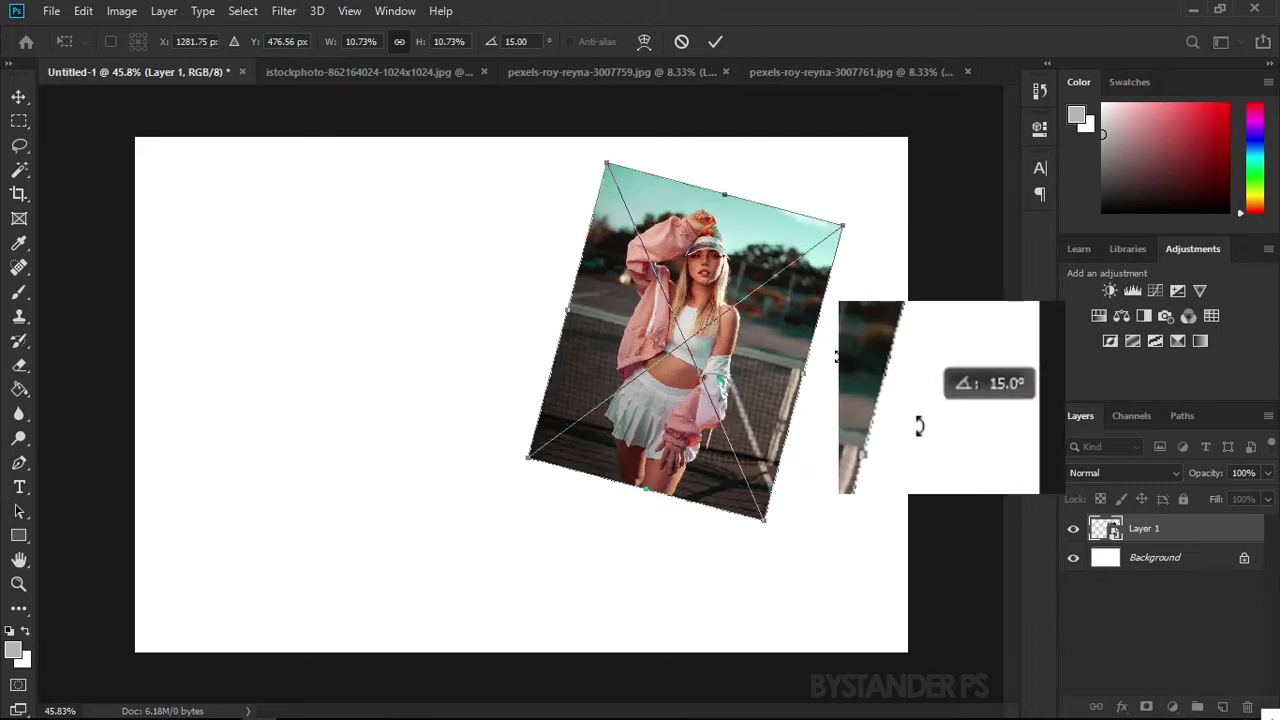
drag(836, 371, 839, 352)
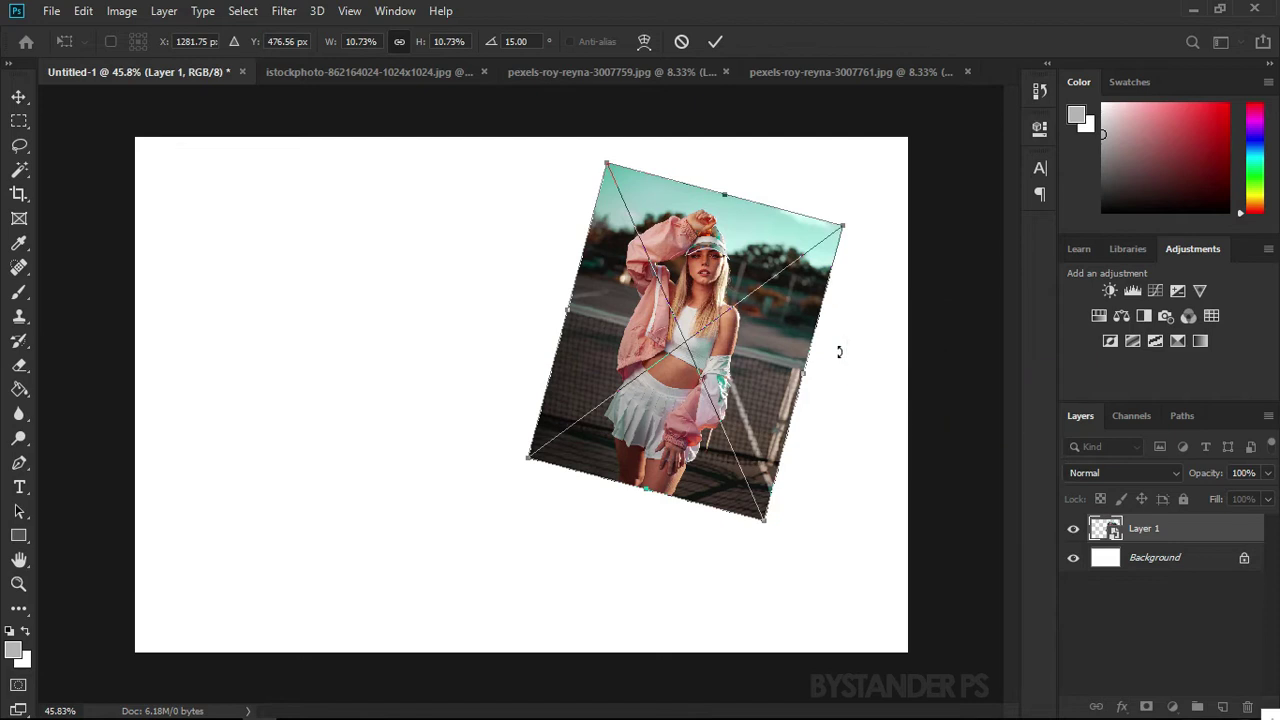
key(Return)
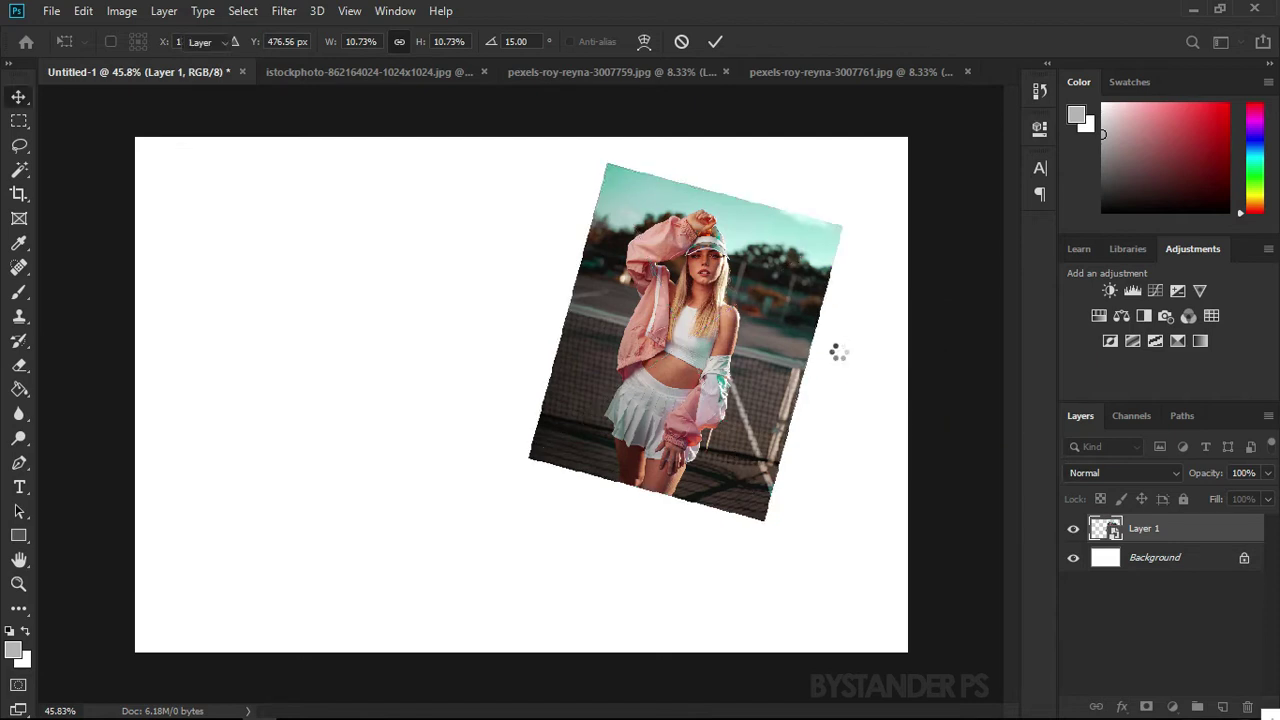
Unlock the photo ending in 3007761, copy it into Untitled-1 and convert its layer to a smart object
click(792, 76)
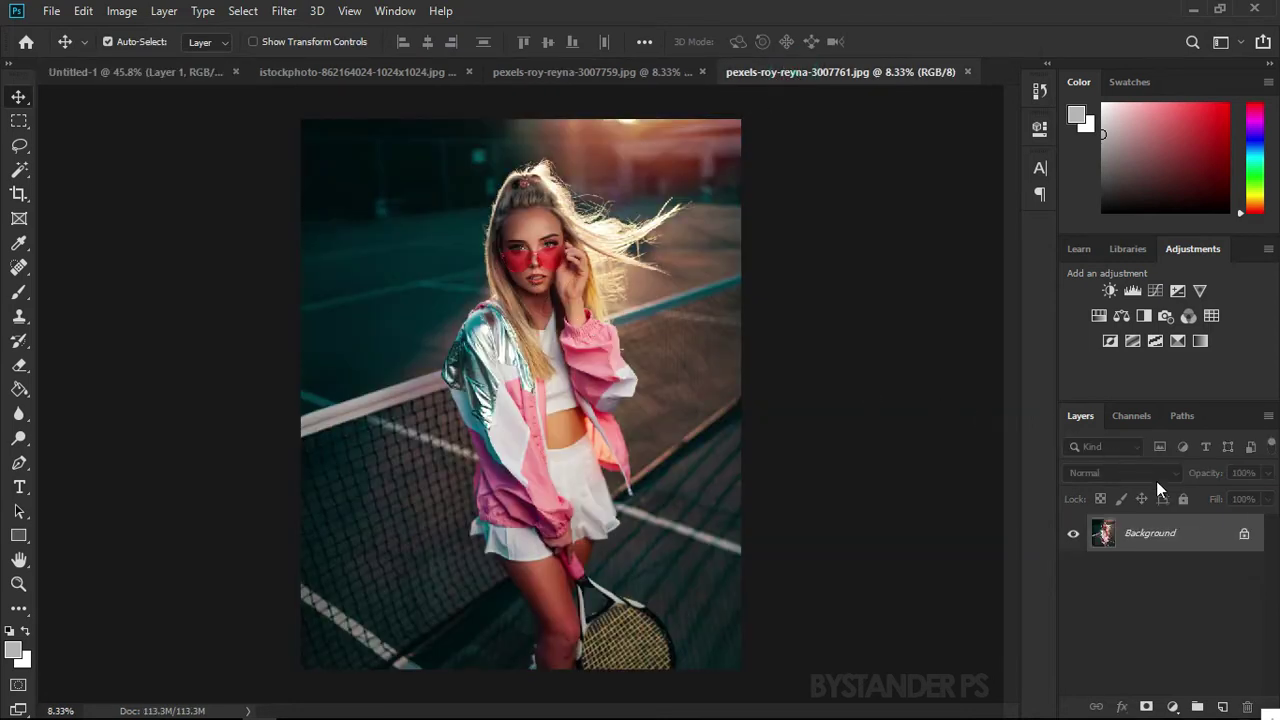
click(1244, 533)
drag(482, 365, 502, 330)
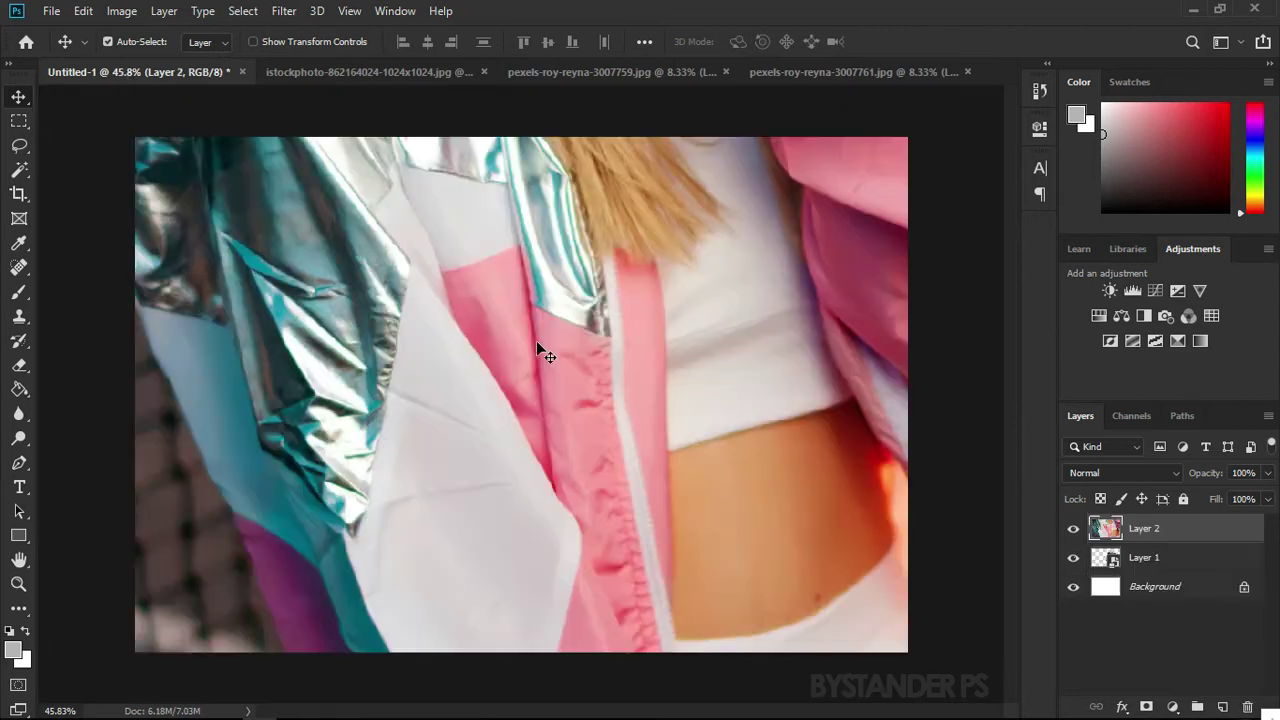
scroll(537, 343, down, 3)
right_click(1208, 541)
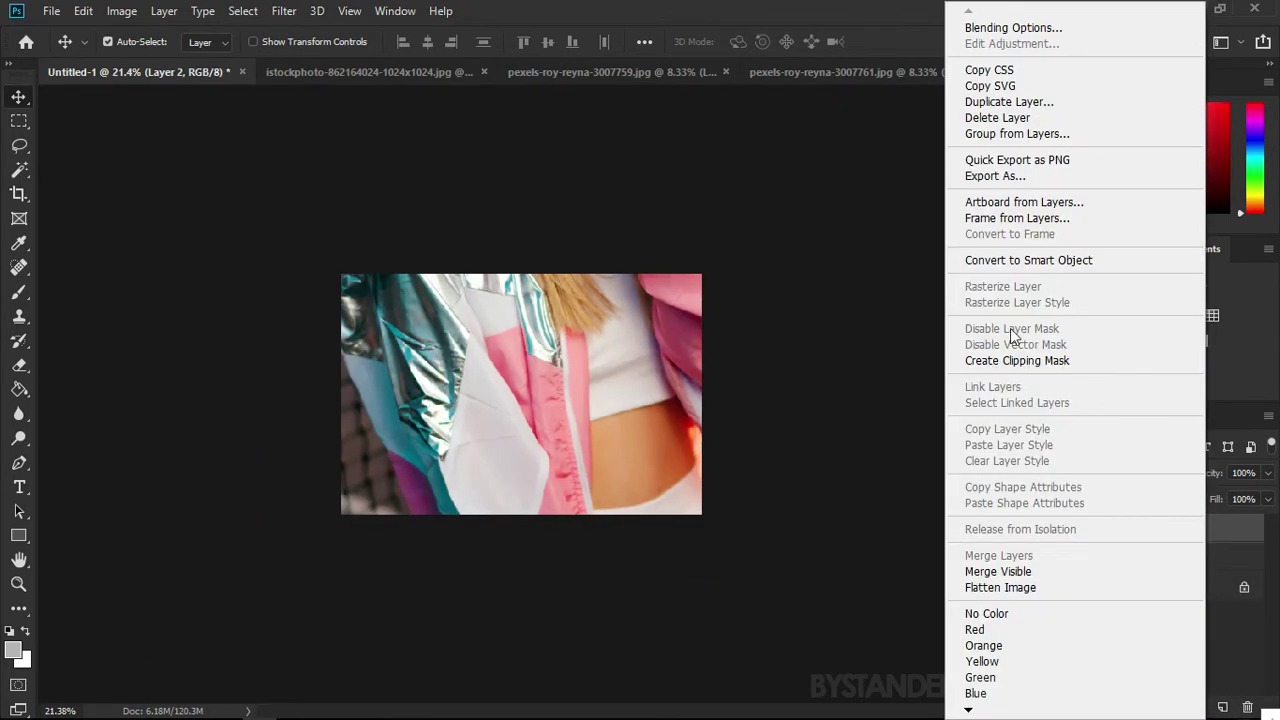
click(994, 257)
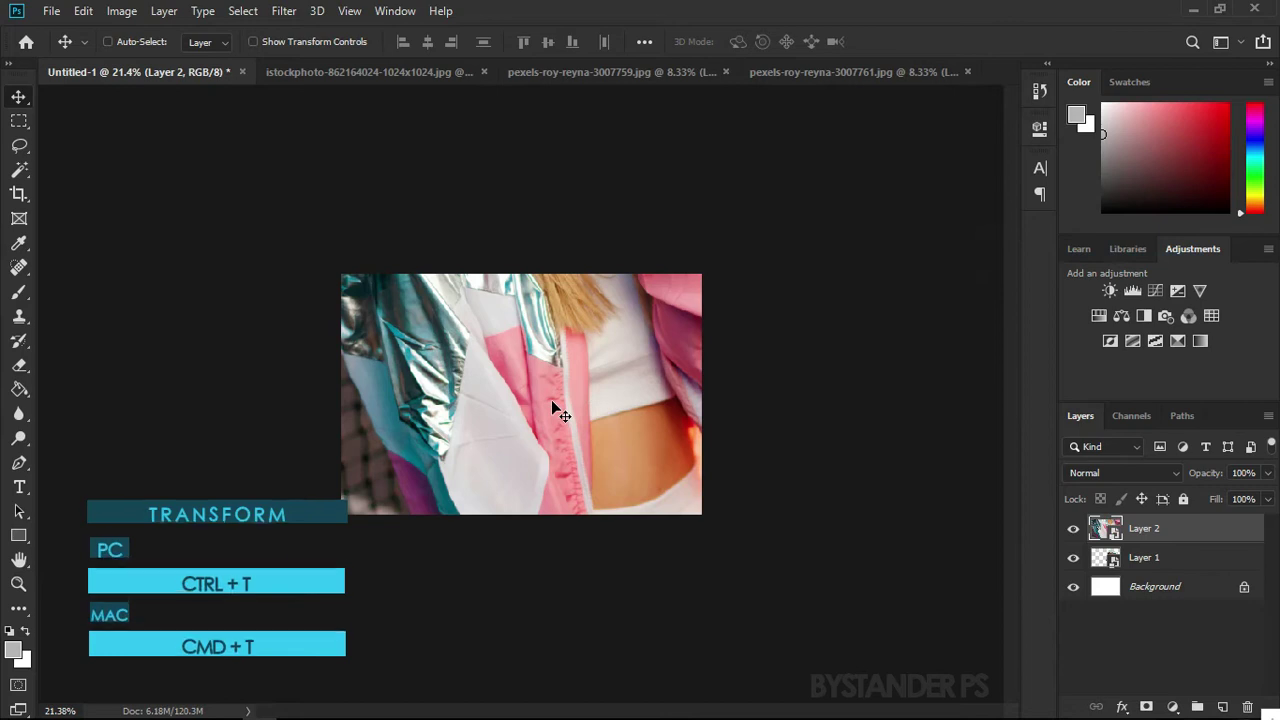
Shrink the second photo to a small upright picture overlapping the lower-right corner of the rotated photo and apply the transformation
key(ctrl+t)
key(ctrl+0)
scroll(705, 487, down, 2)
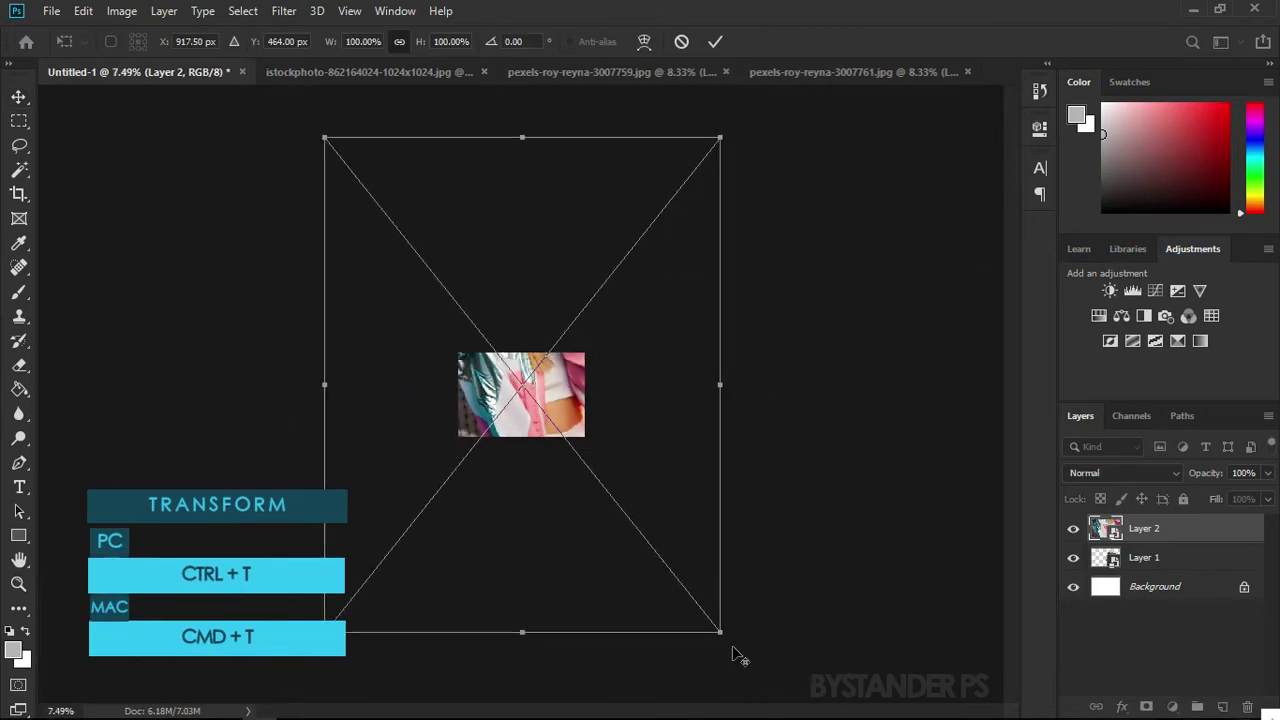
drag(720, 632, 672, 462)
scroll(520, 391, up, 8)
scroll(530, 375, up, 2)
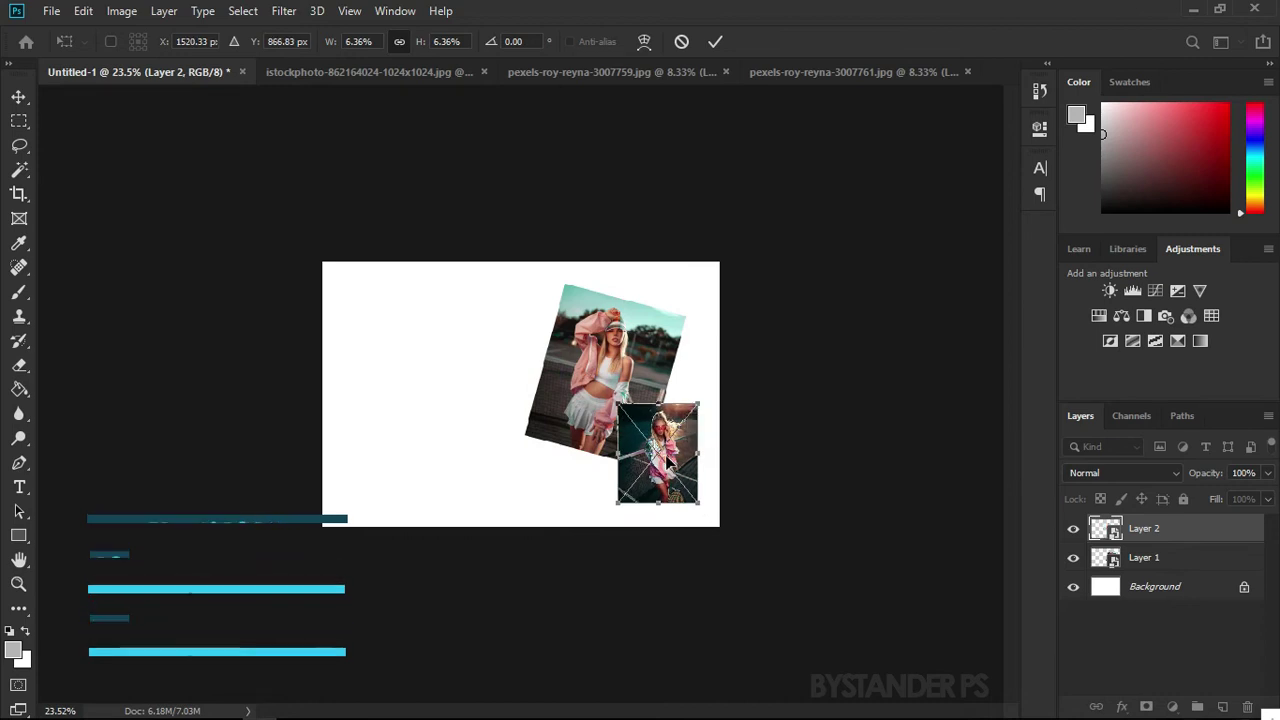
scroll(672, 462, up, 8)
drag(900, 627, 863, 583)
drag(839, 530, 866, 543)
key(Return)
Shift the large rotated photo and the small photo slightly to refine their placement on the canvas
scroll(860, 529, down, 6)
mouse_move(600, 381)
mouse_down()
mouse_move(568, 385)
mouse_move(582, 383)
mouse_up()
mouse_move(676, 467)
mouse_down()
mouse_move(673, 489)
mouse_move(668, 463)
mouse_up()
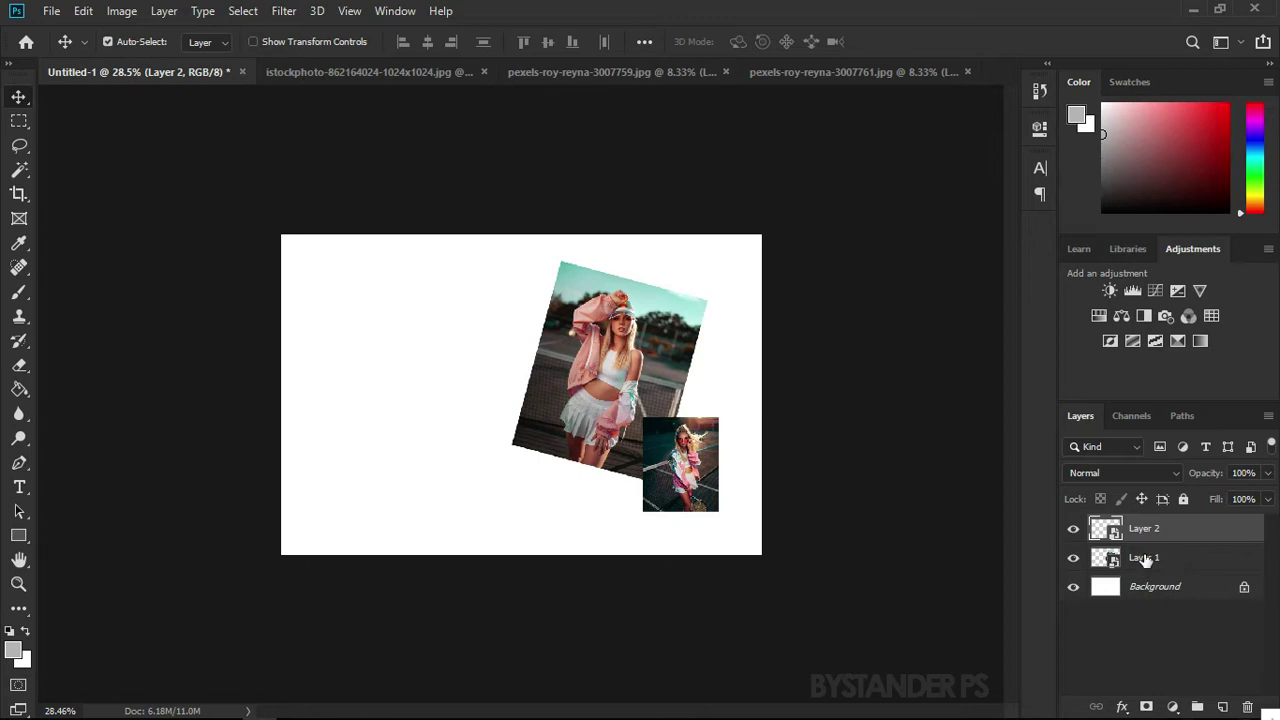
scroll(889, 474, up, 3)
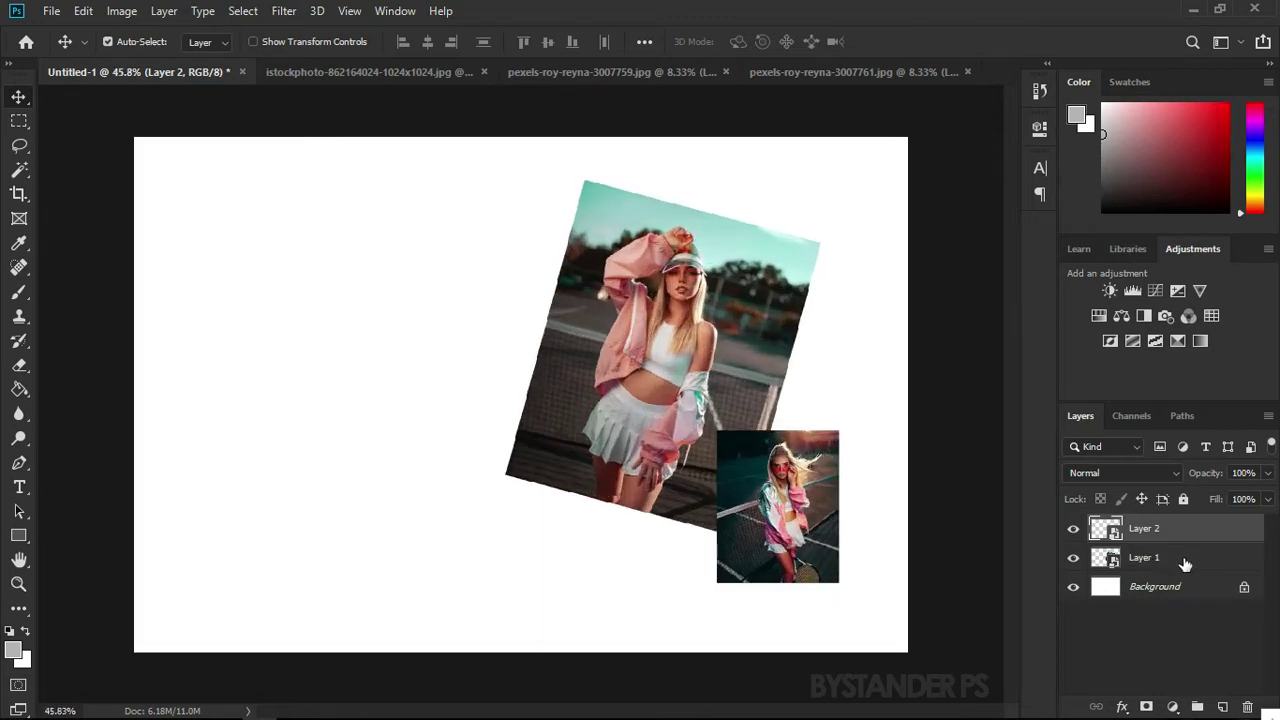
Identify the large photo's layer by toggling its visibility and rename it Main Photo
click(1125, 560)
click(1073, 557)
click(1073, 557)
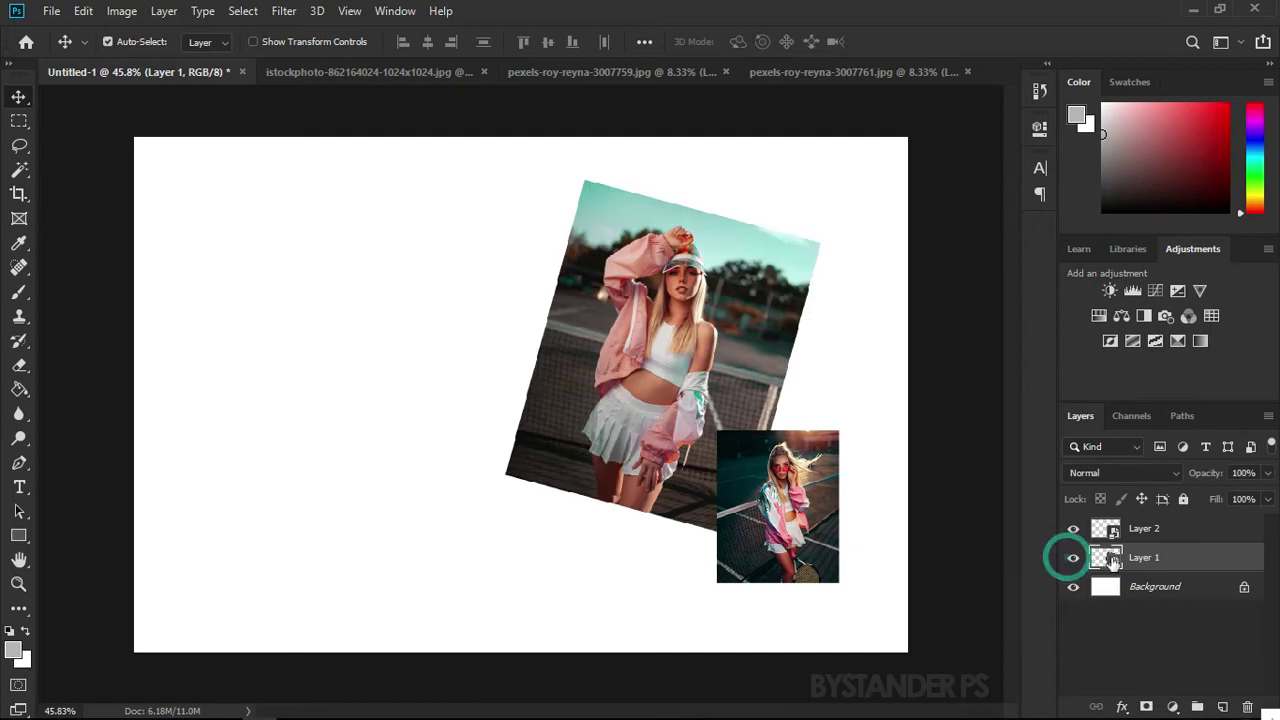
double_click(1143, 558)
text(Main Photo)
key(Return)
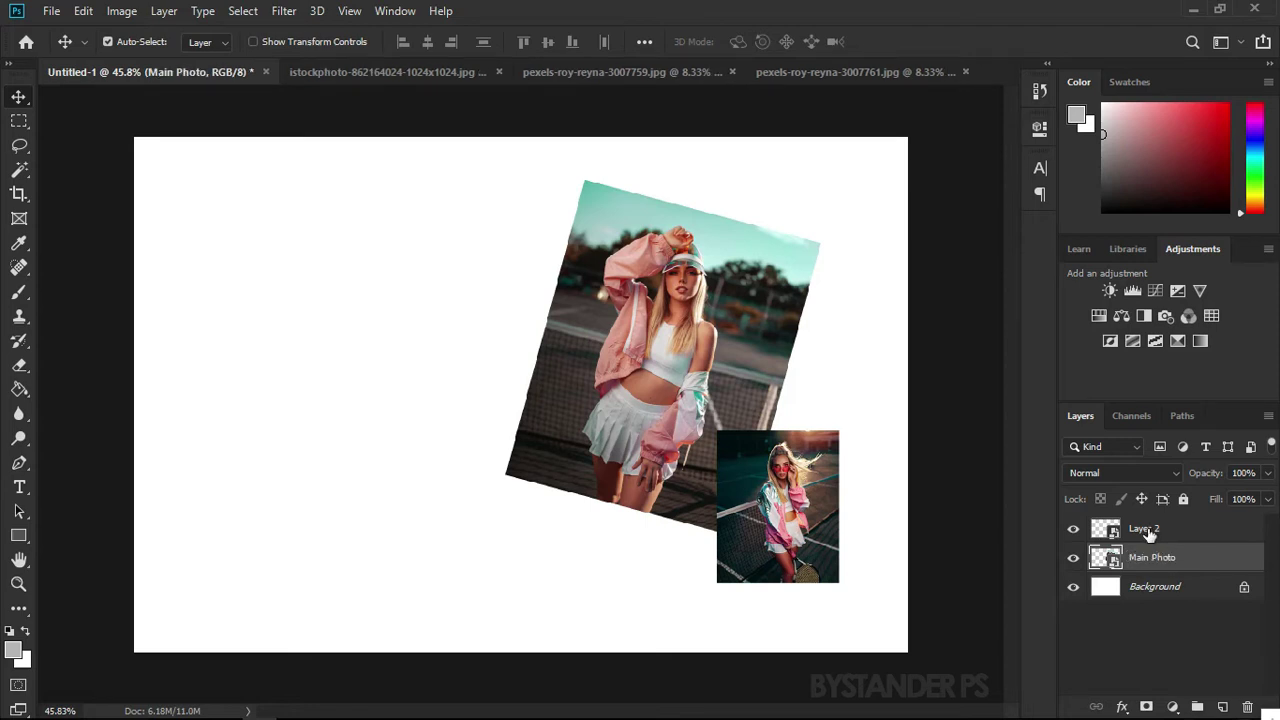
Rename the small photo's layer as Second
double_click(1146, 530)
text(Second)
key(Return)
scroll(706, 440, down, 1)
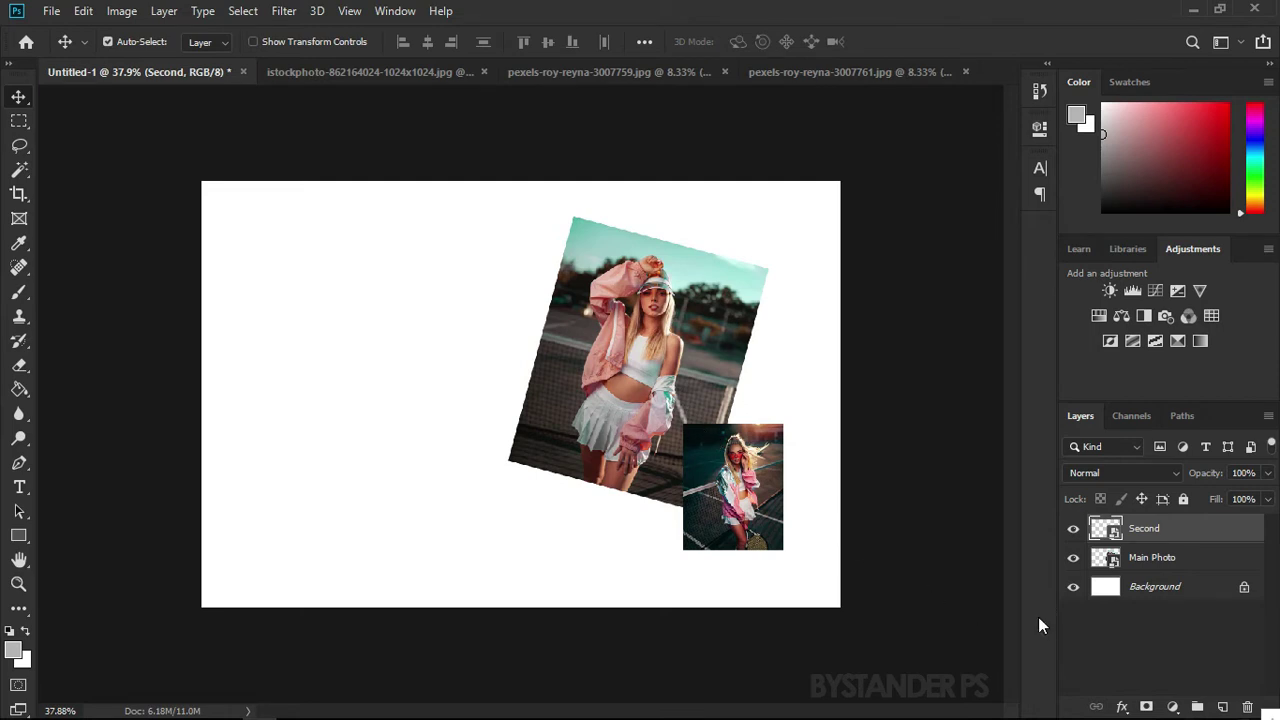
Unlock the layer of the birthday icon sheet and copy it into the card document directly above the Background layer
click(1073, 587)
click(1073, 587)
click(1146, 590)
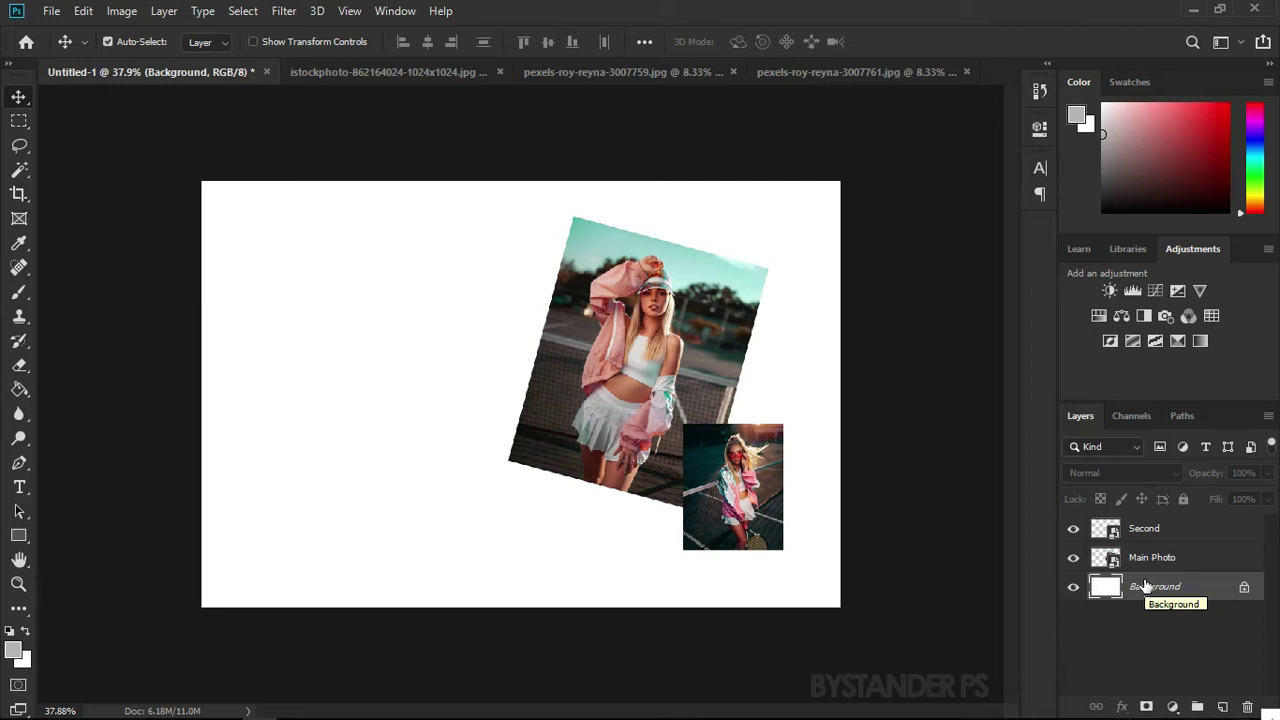
click(377, 74)
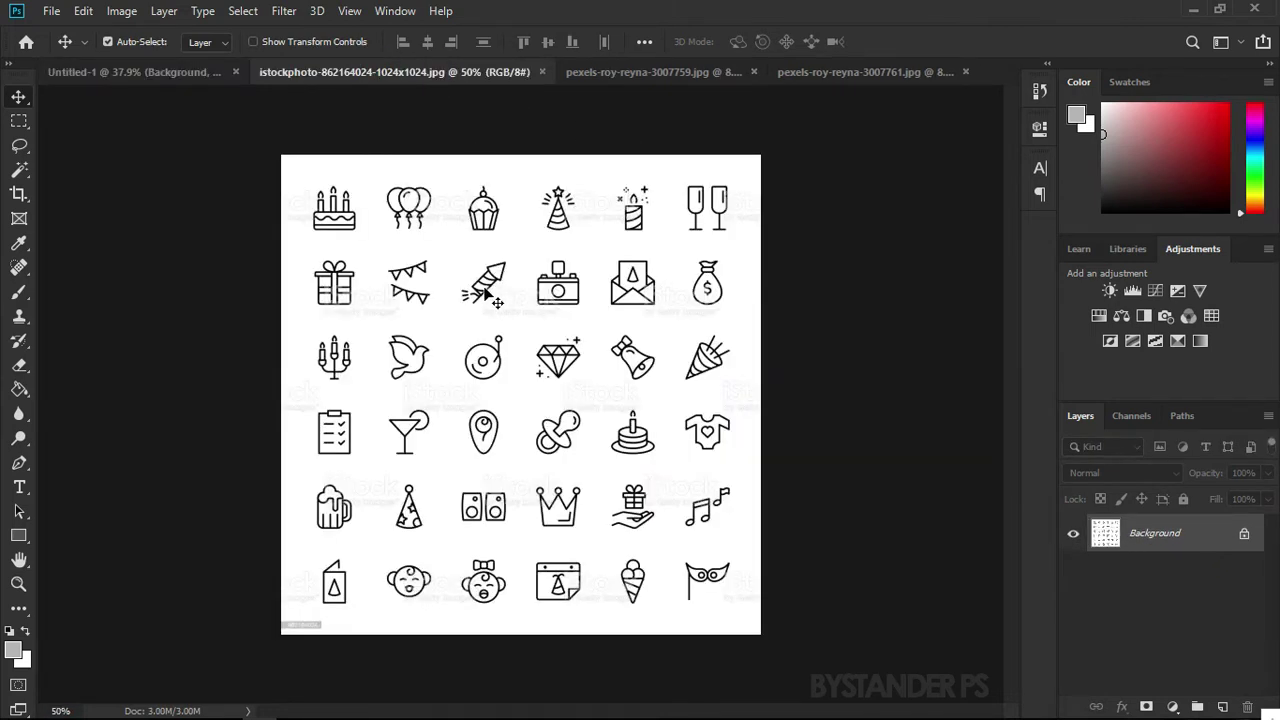
click(1243, 539)
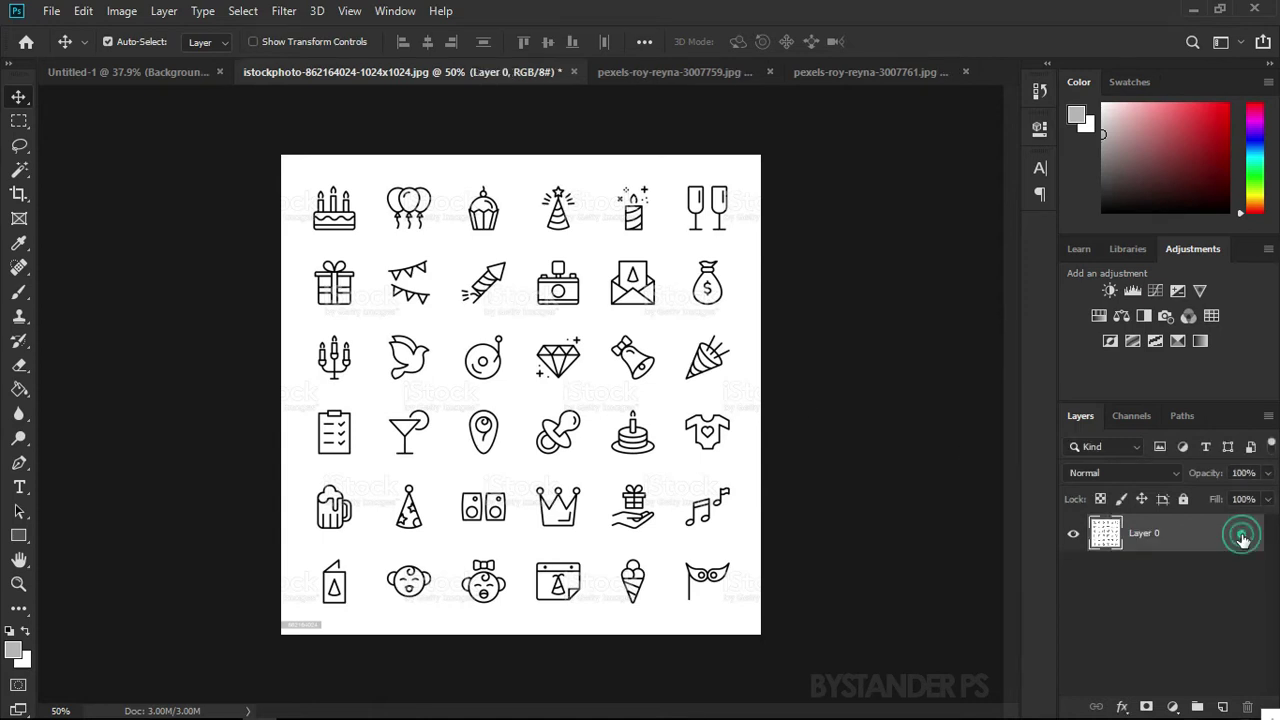
drag(588, 368, 310, 340)
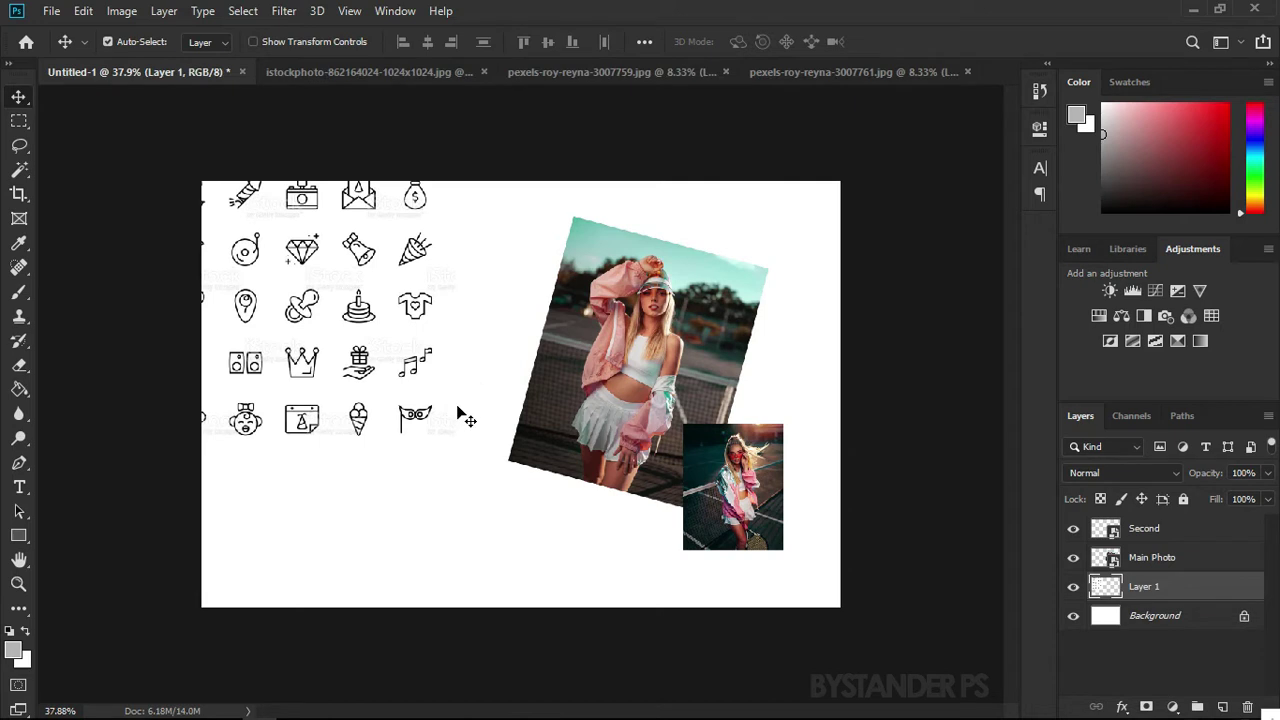
Scale the icon sheet down to a small square in the upper-left corner of the canvas and apply the transformation
right_click(1196, 592)
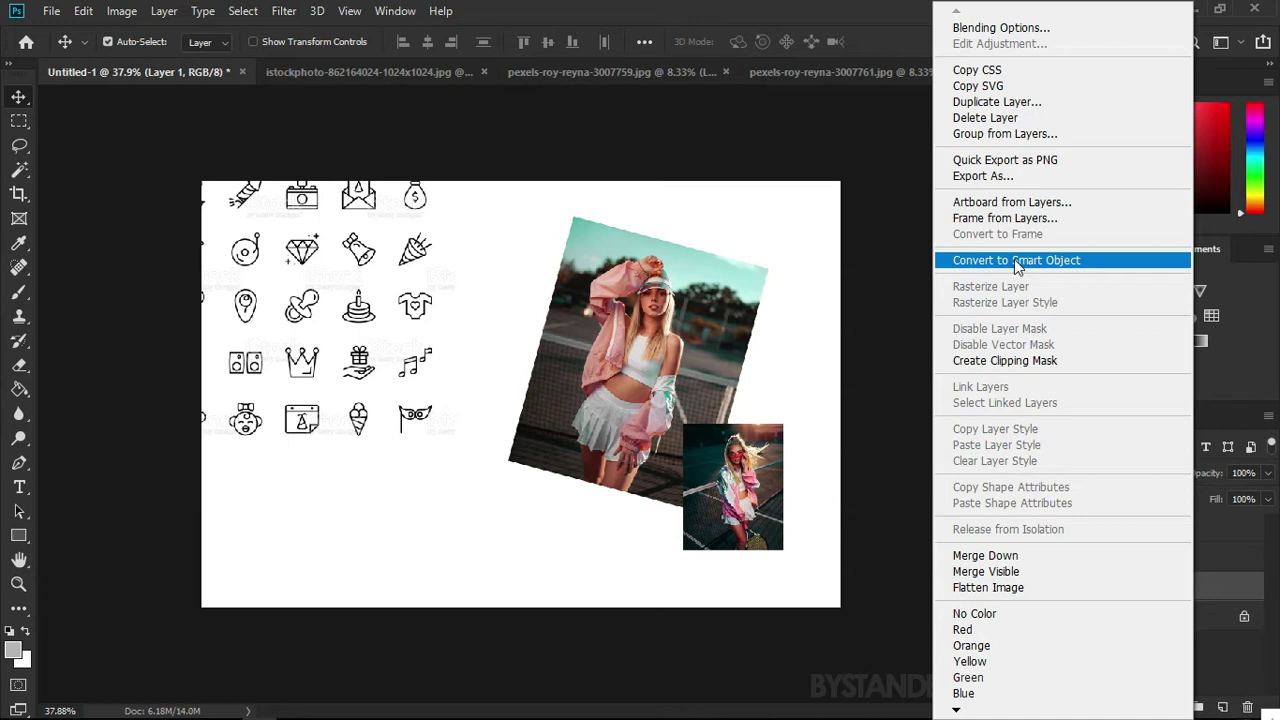
click(1240, 594)
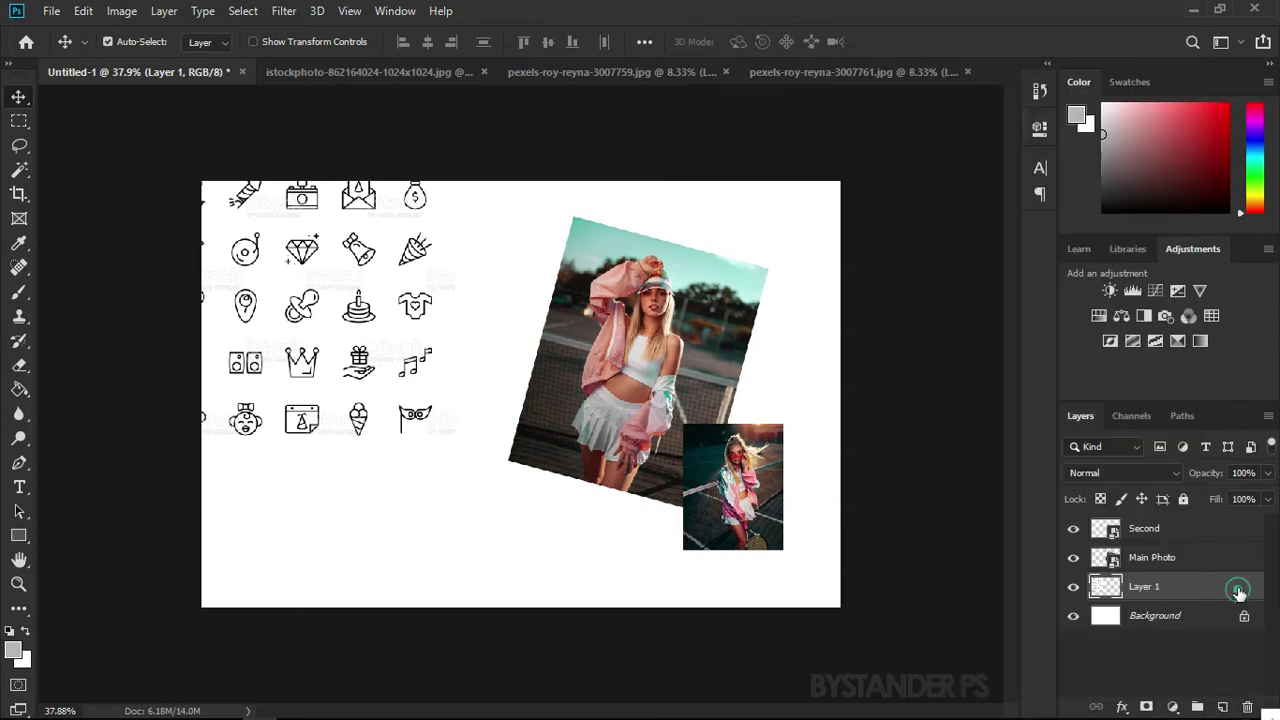
drag(296, 318, 410, 388)
key(ctrl+t)
drag(563, 550, 384, 336)
key(Return)
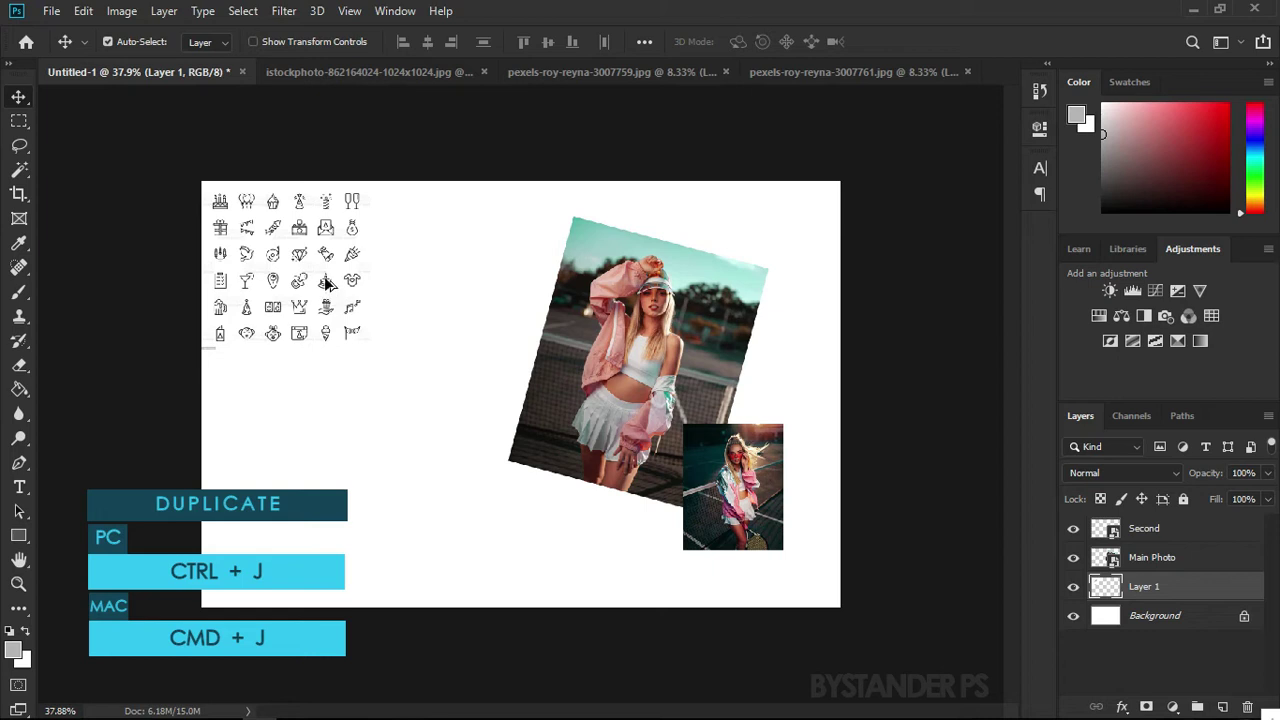
Duplicate the small icon sheet three times side by side to form a row across the top of the canvas
drag(324, 283, 626, 287)
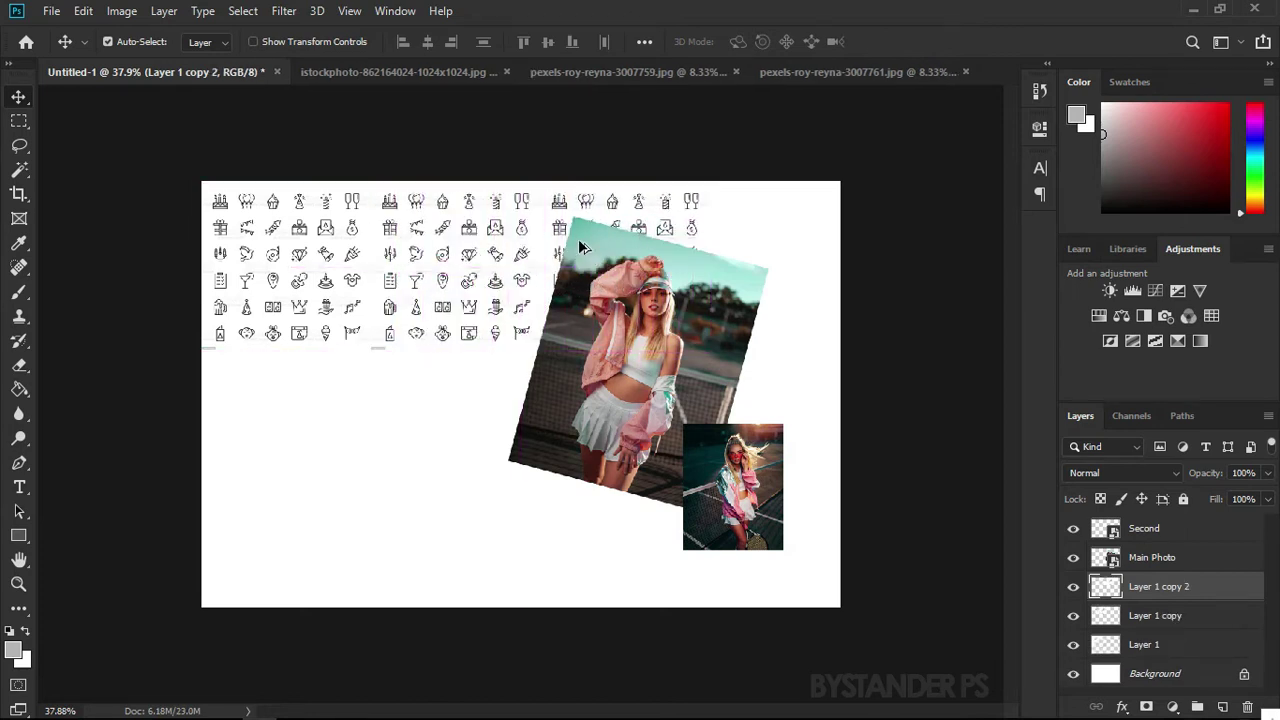
drag(594, 204, 757, 209)
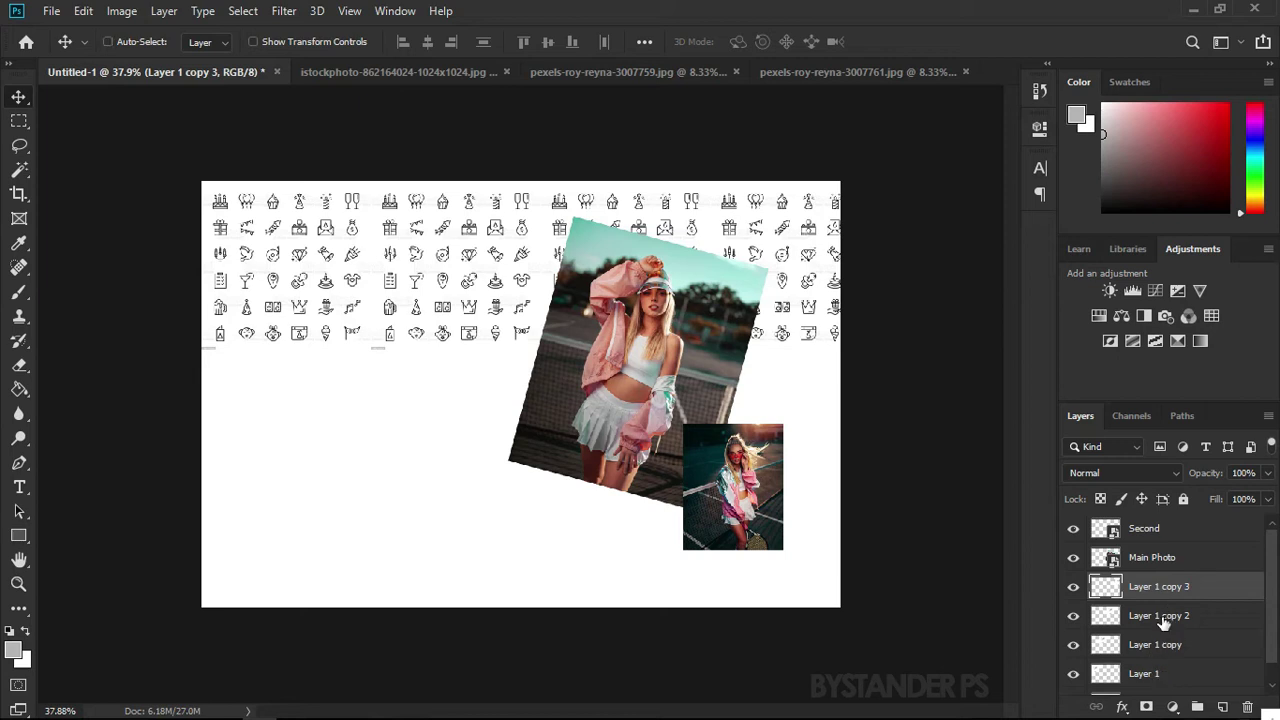
Select the four icon sheet layers and duplicate the row twice downward so the icons cover the whole canvas
ctrl+click(1163, 616)
ctrl+click(1162, 645)
ctrl+click(1173, 675)
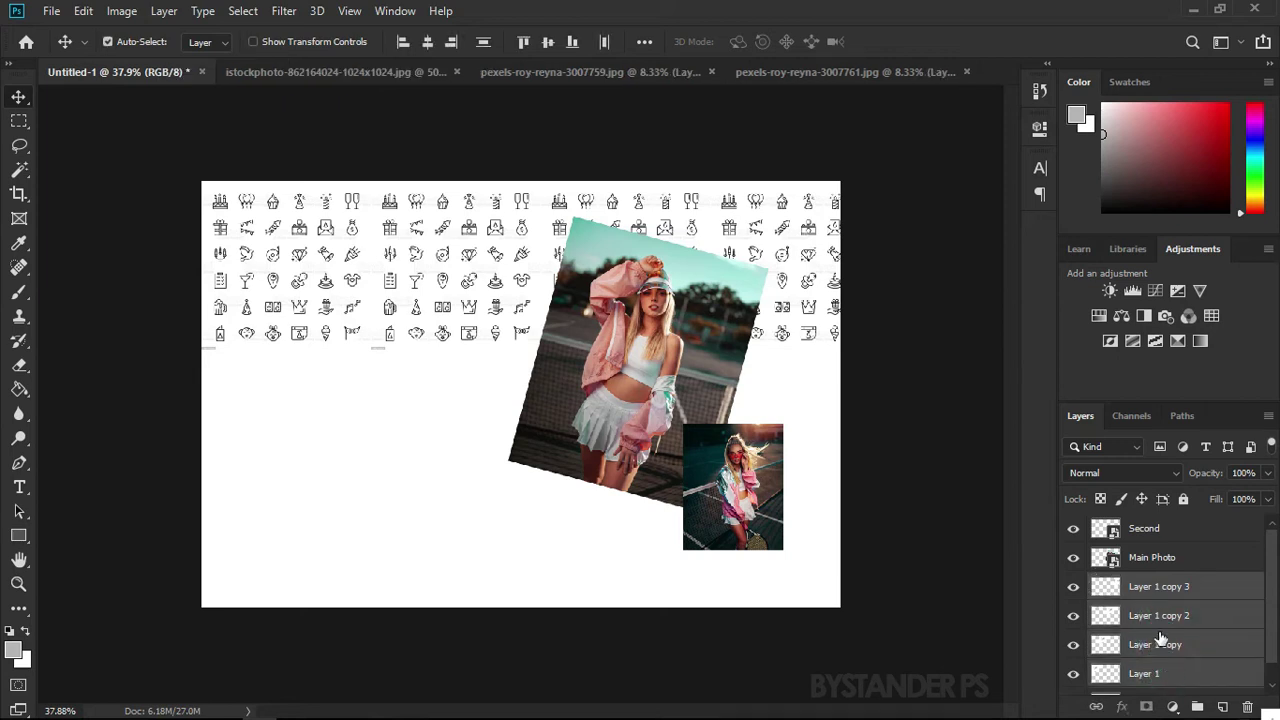
click(1157, 587)
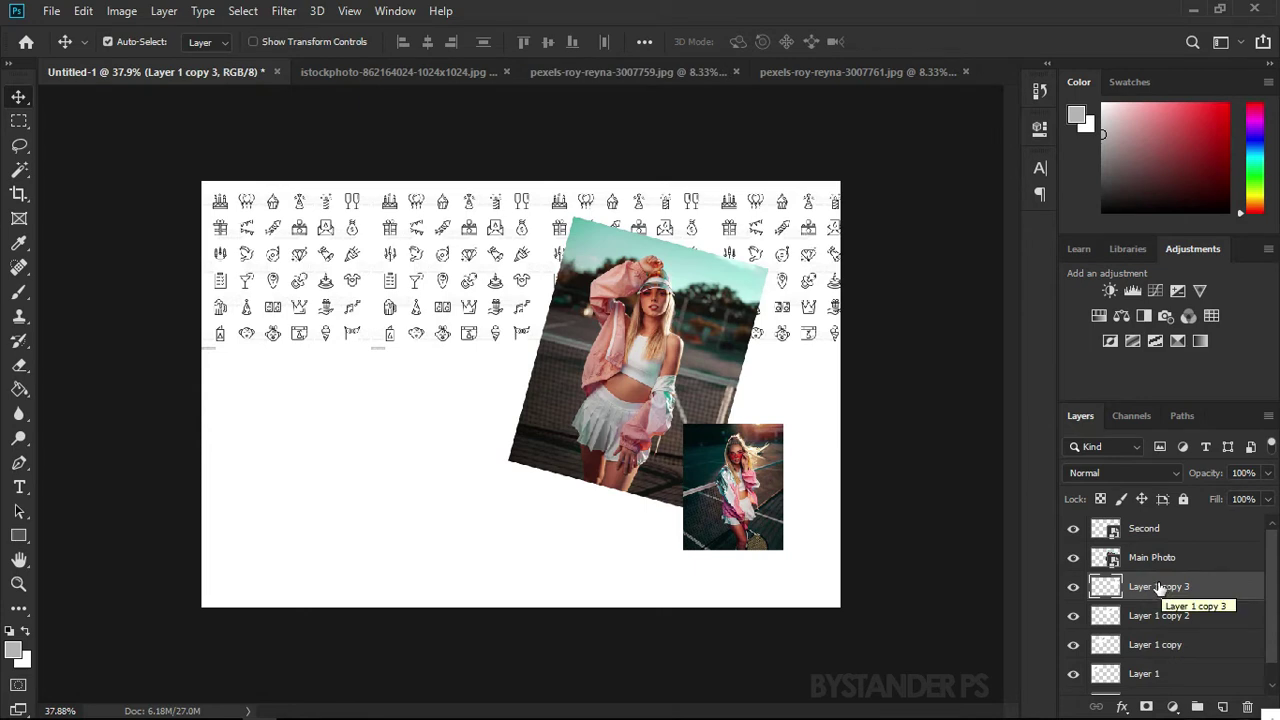
shift+click(1163, 675)
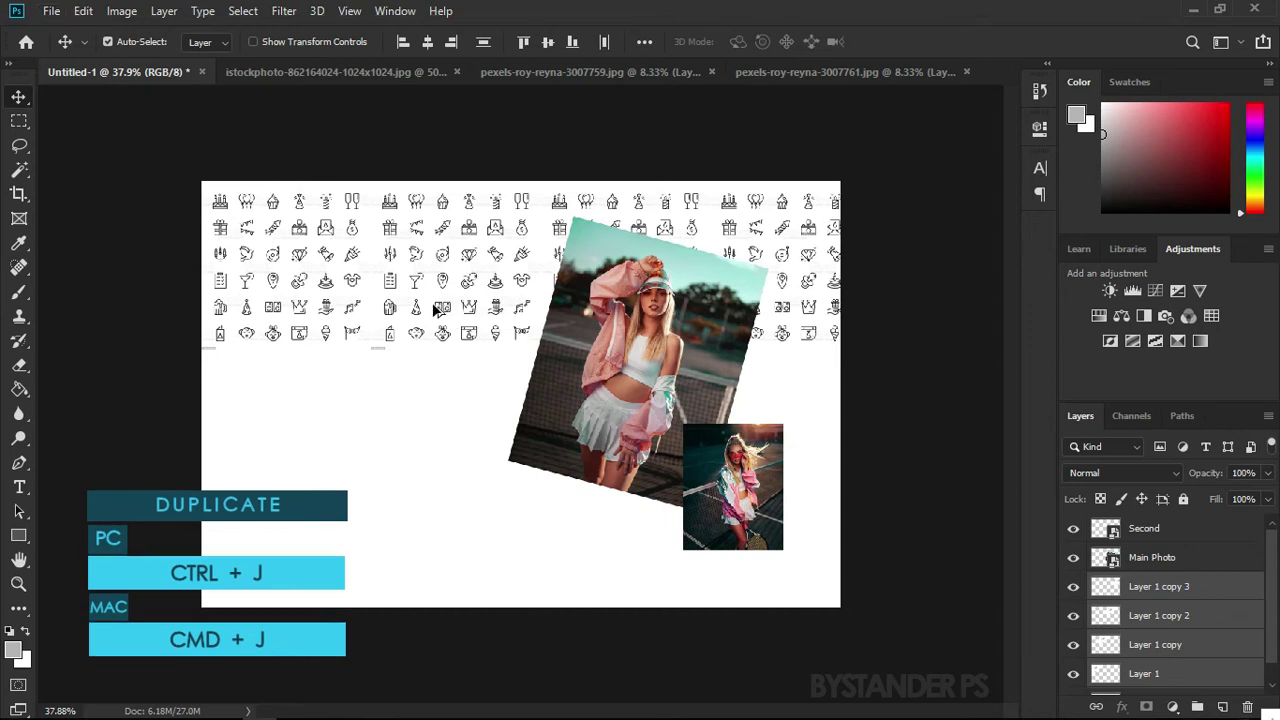
drag(452, 305, 440, 597)
key(ctrl+j)
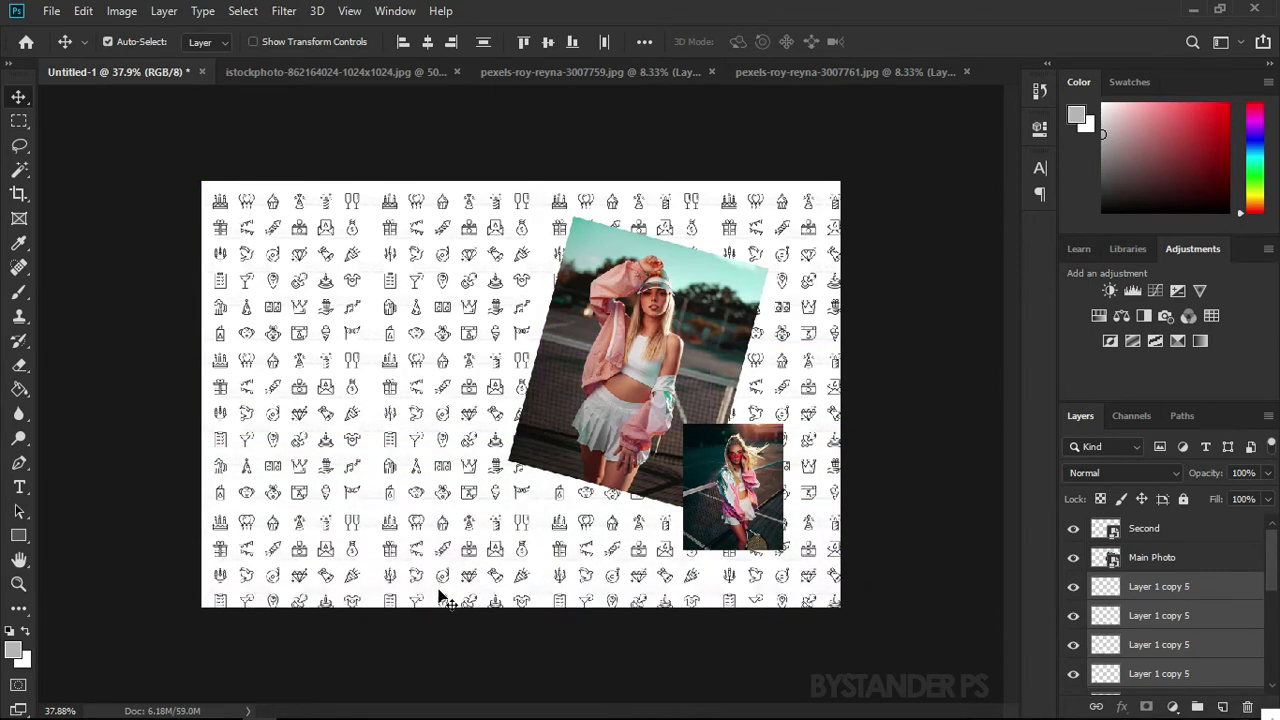
scroll(375, 415, down, 2)
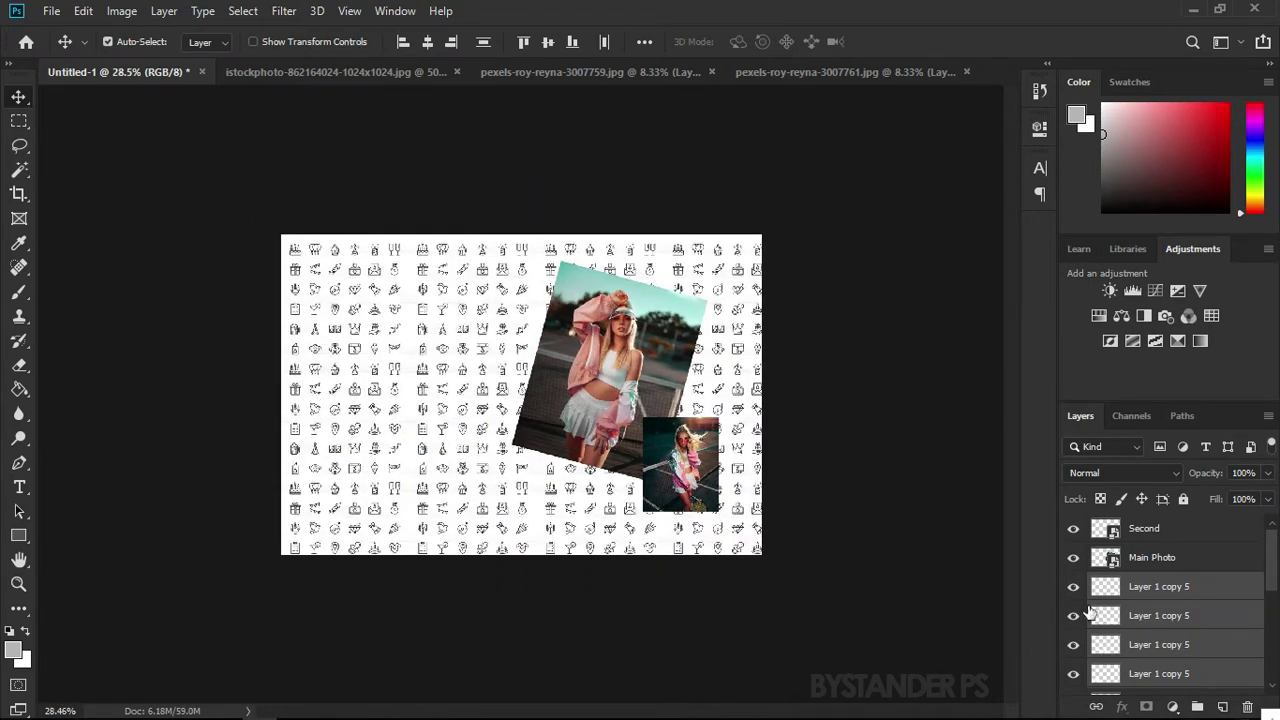
scroll(525, 397, up, 3)
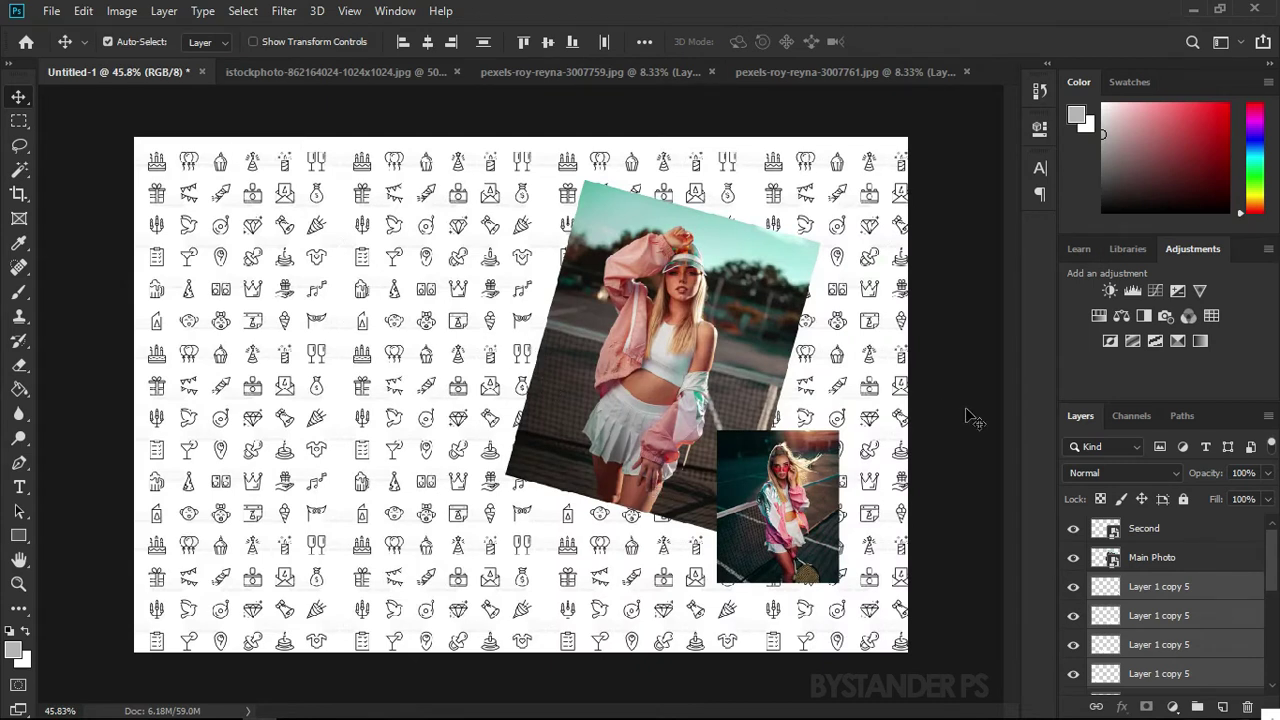
Select all icon sheet layers from the topmost copy down to Layer 1 and put them in a group
scroll(1134, 614, down, 1)
click(1160, 560)
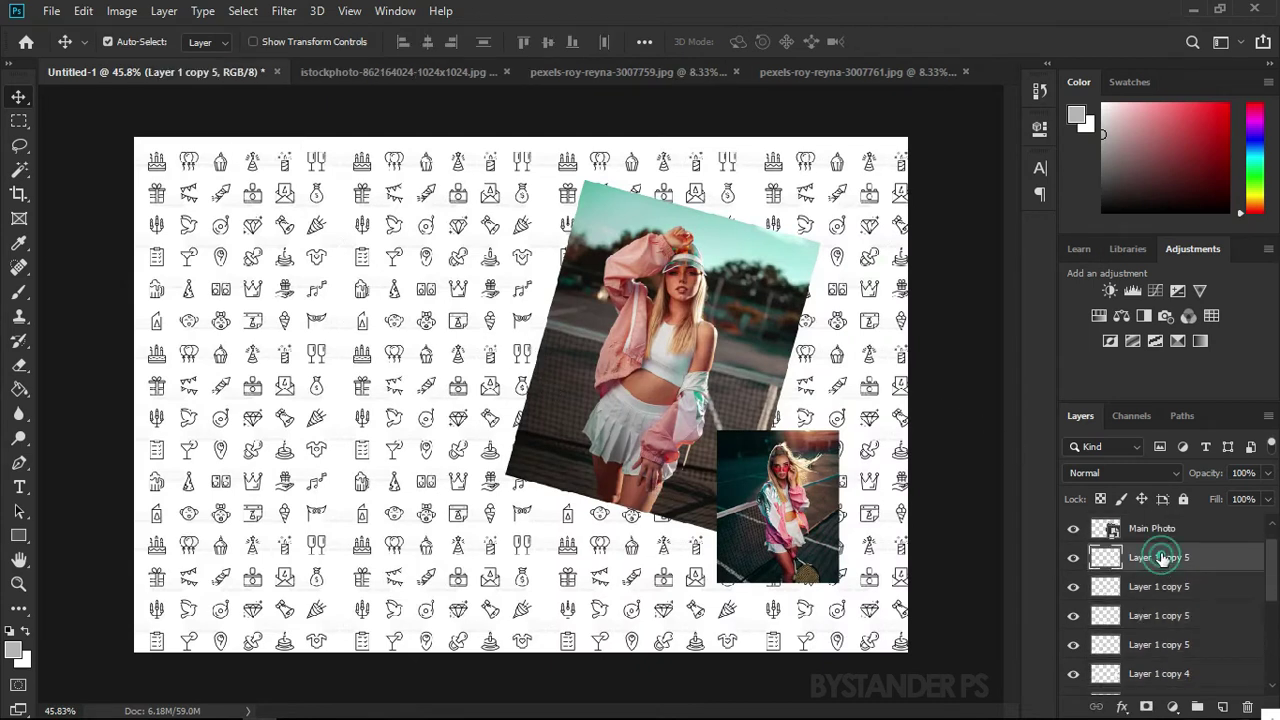
scroll(1162, 575, down, 5)
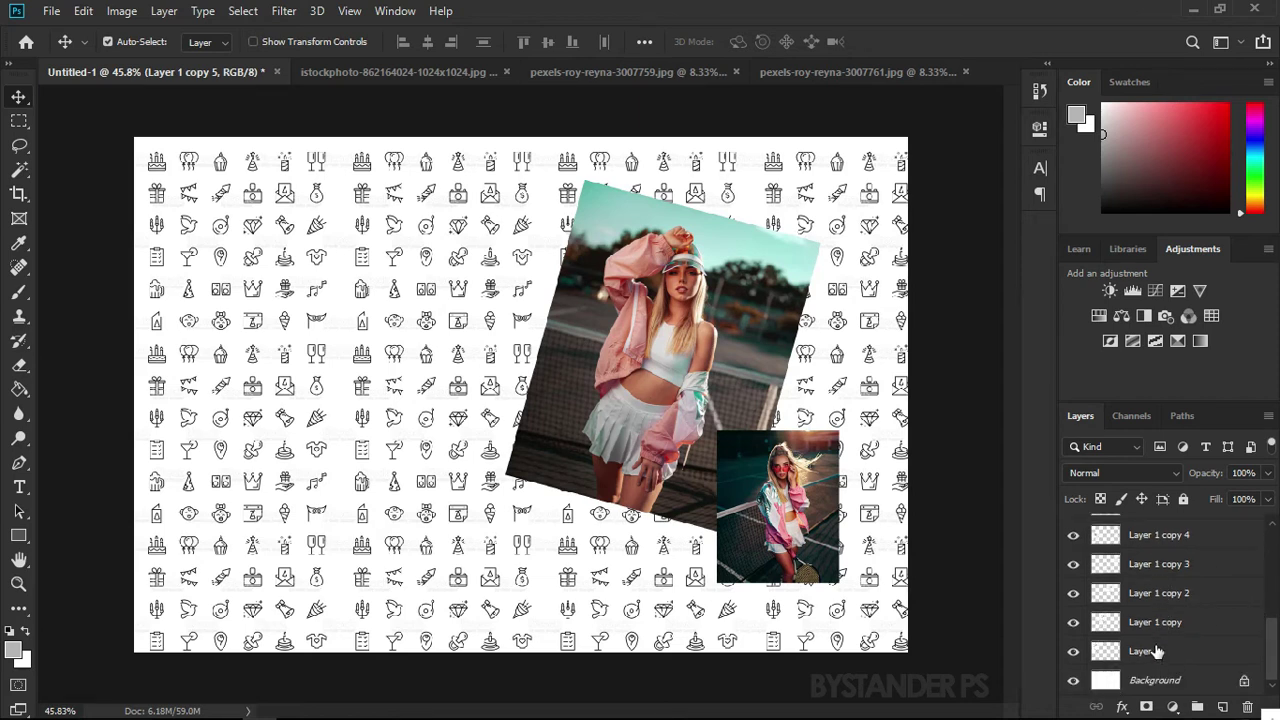
shift+click(1157, 653)
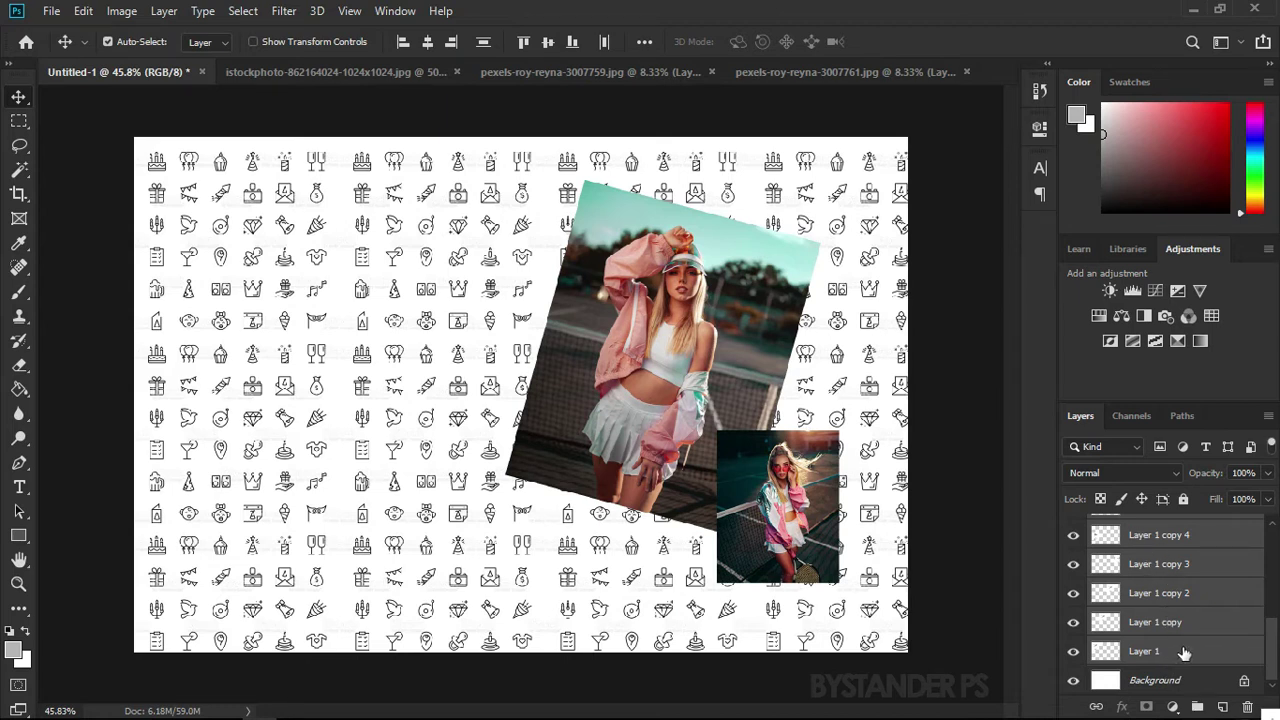
drag(1160, 652, 1196, 708)
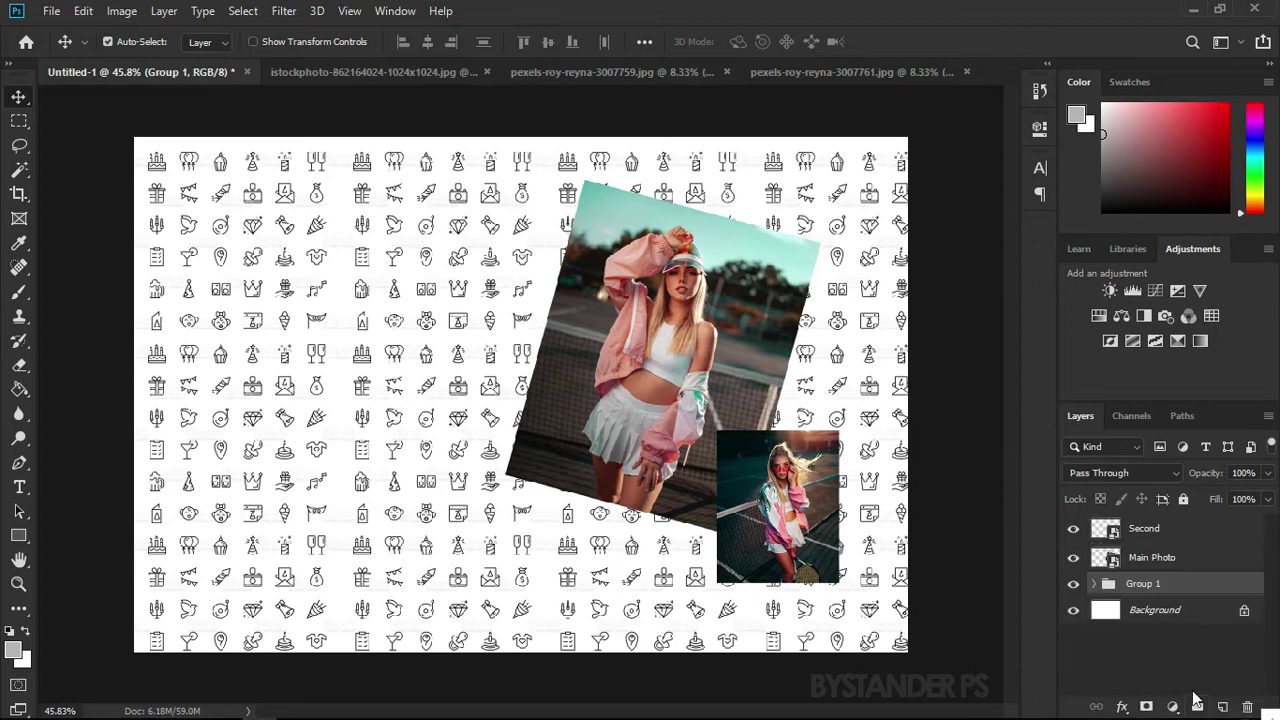
Check the new group by toggling its visibility and rename it icons bg
click(1075, 584)
click(1075, 584)
double_click(1146, 584)
text(ic)
key(Return)
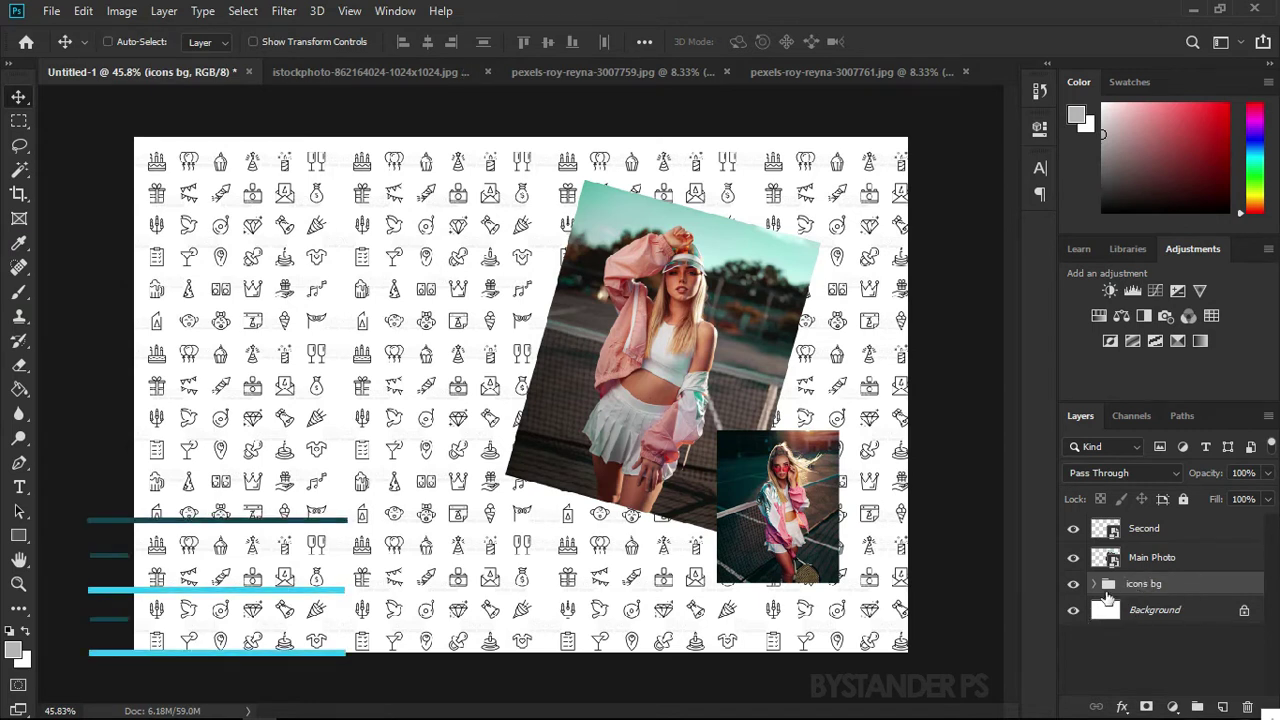
Shift the icons bg group slightly up and left so the pattern fills the canvas evenly, and apply the transformation
key(ctrl+t)
scroll(662, 480, down, 2)
drag(662, 480, 637, 456)
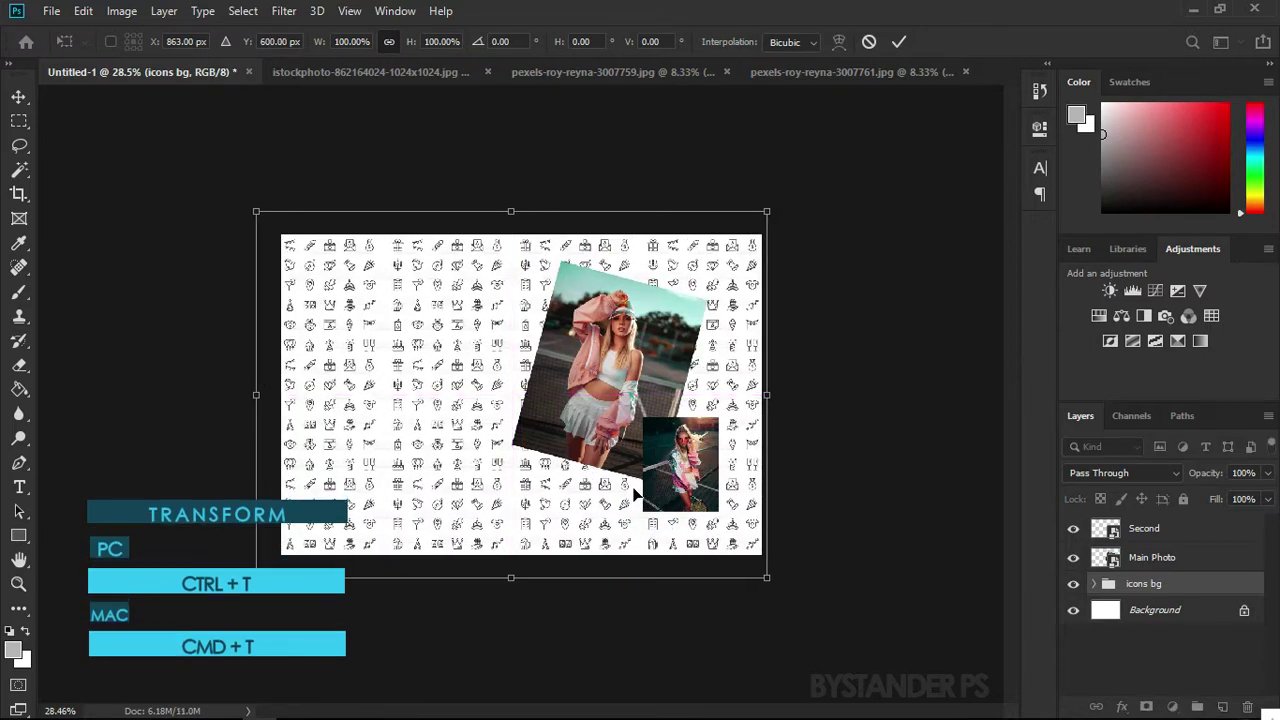
key(Return)
scroll(519, 368, up, 3)
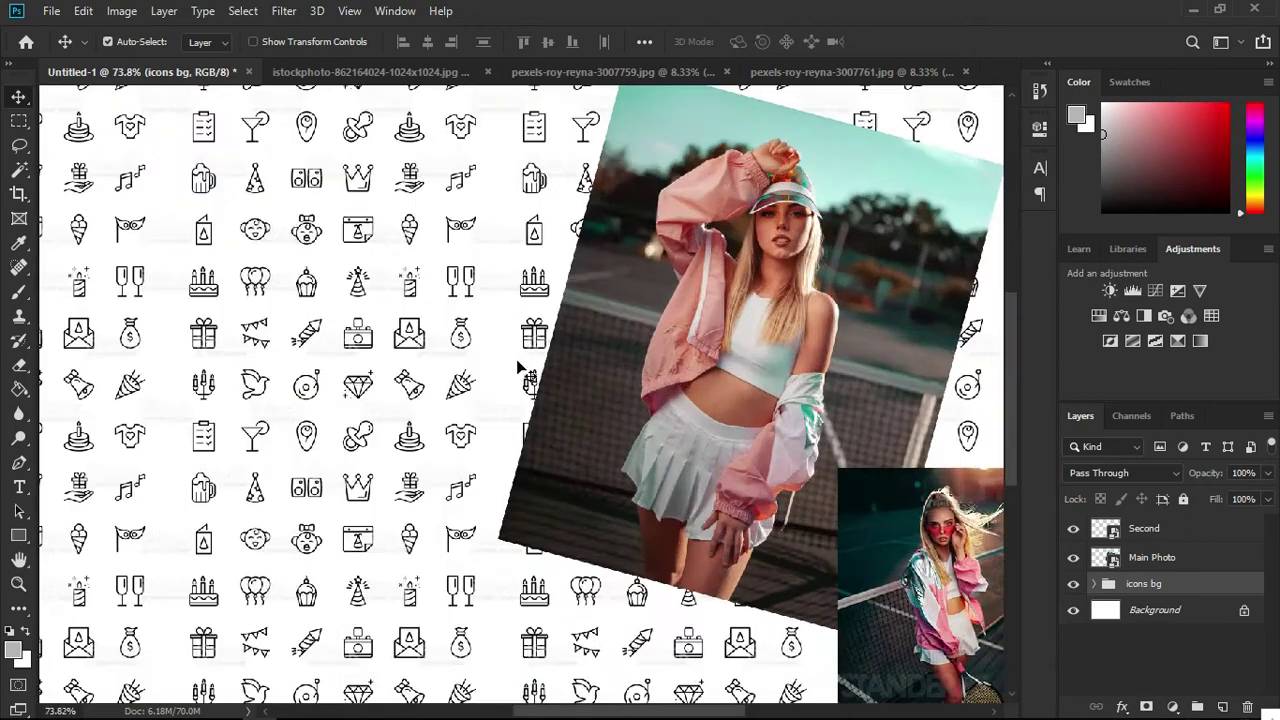
scroll(467, 352, down, 2)
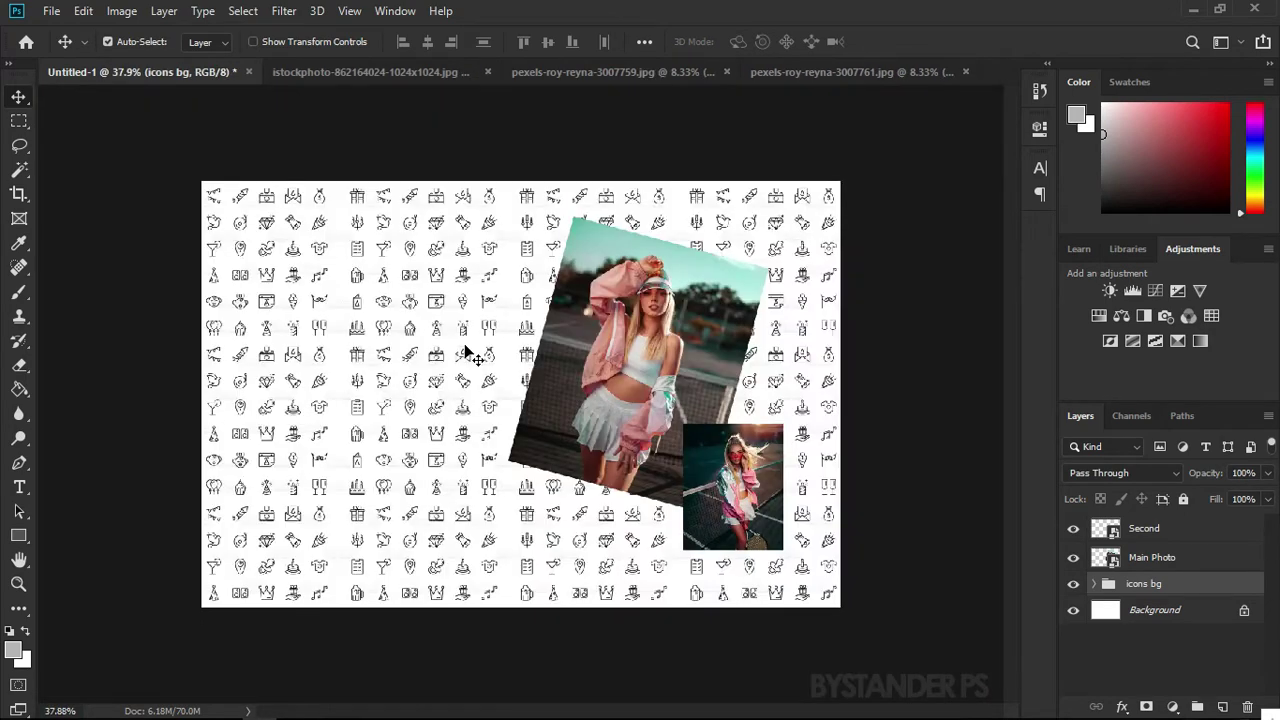
Hide the icons bg group and add a Solid Color fill layer above Background in pink #cf998f sampled from the jacket
click(1117, 605)
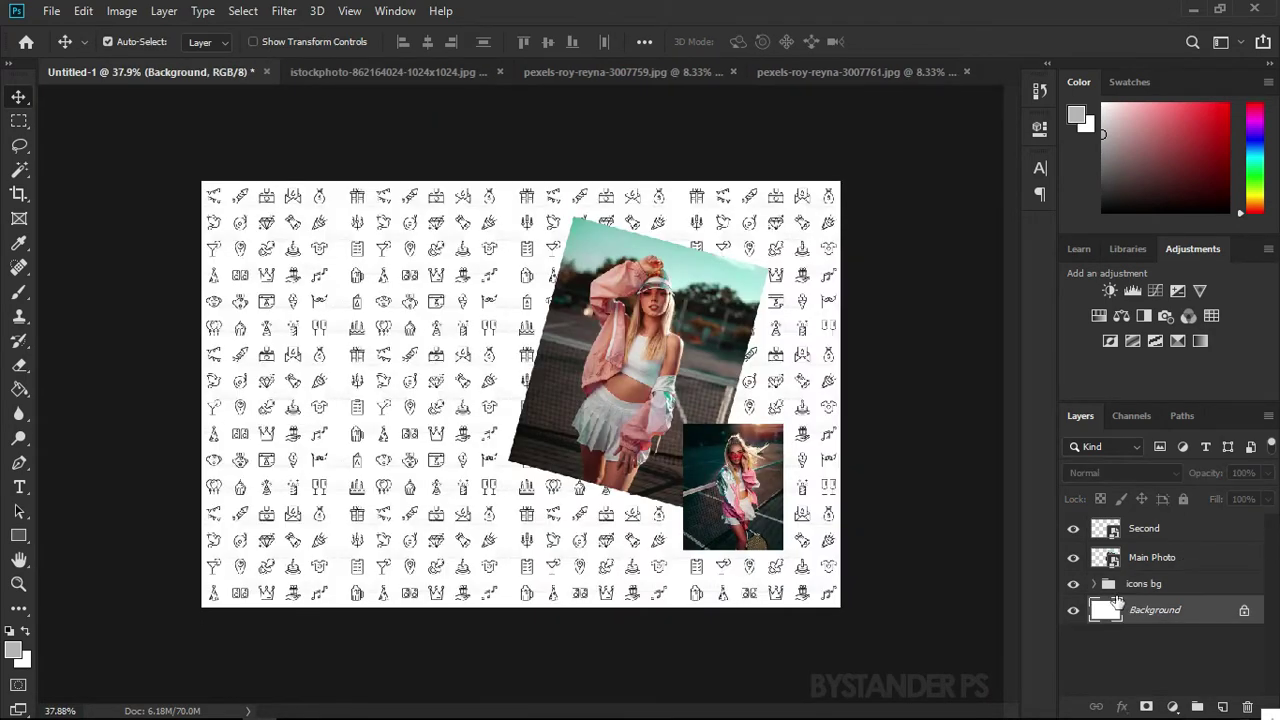
click(1073, 584)
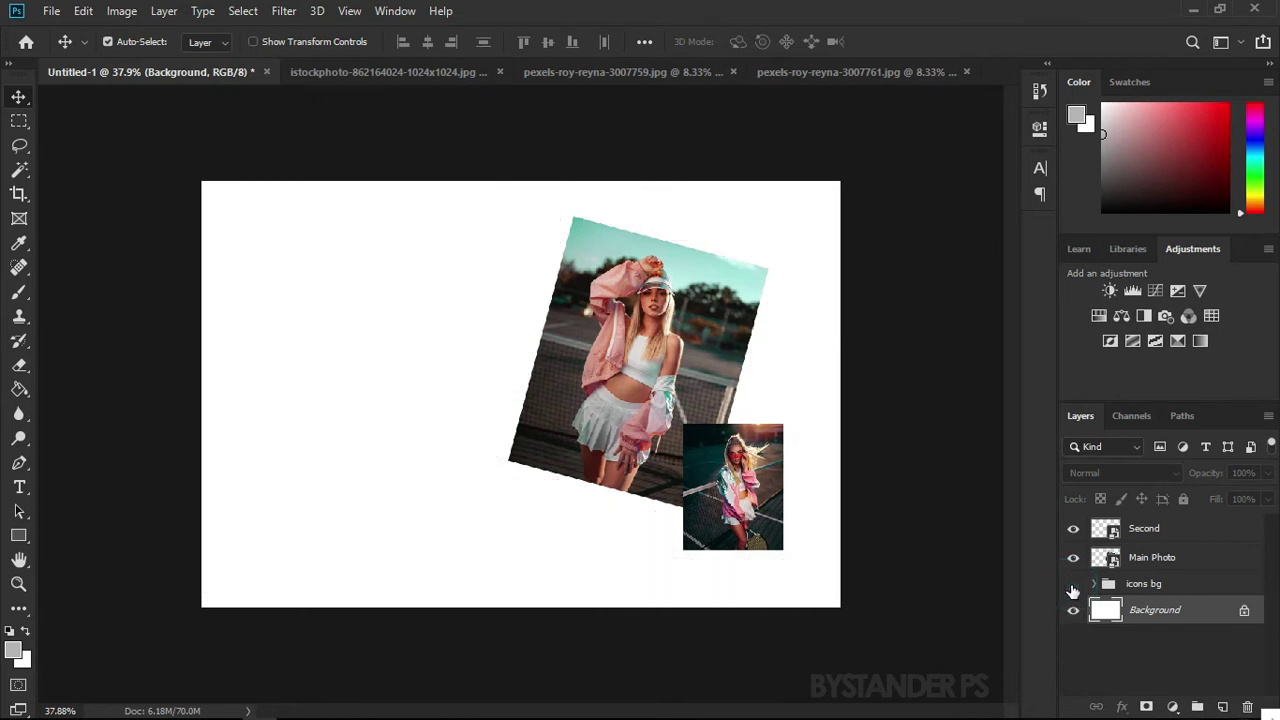
click(1174, 707)
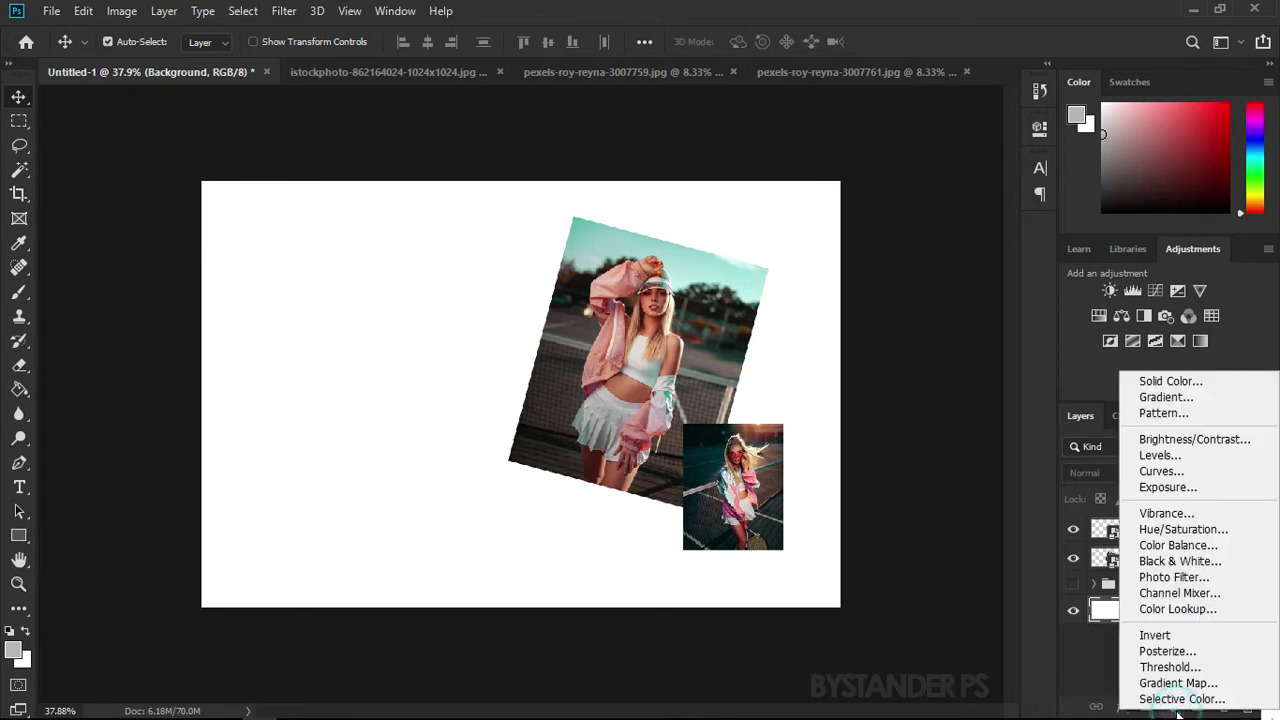
click(1165, 384)
mouse_move(821, 345)
mouse_down()
mouse_move(929, 371)
mouse_move(993, 439)
mouse_move(934, 506)
mouse_move(783, 306)
mouse_move(889, 323)
mouse_move(831, 322)
mouse_move(874, 326)
mouse_move(983, 317)
mouse_move(949, 342)
mouse_up()
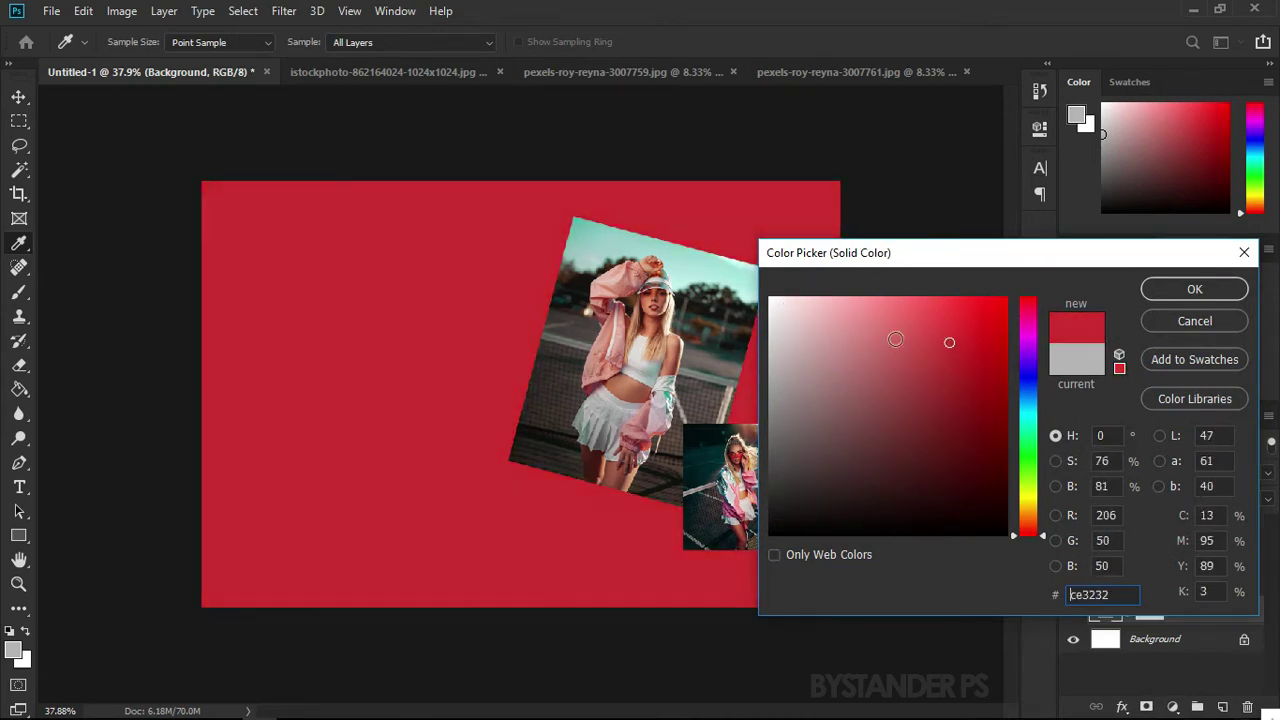
click(624, 340)
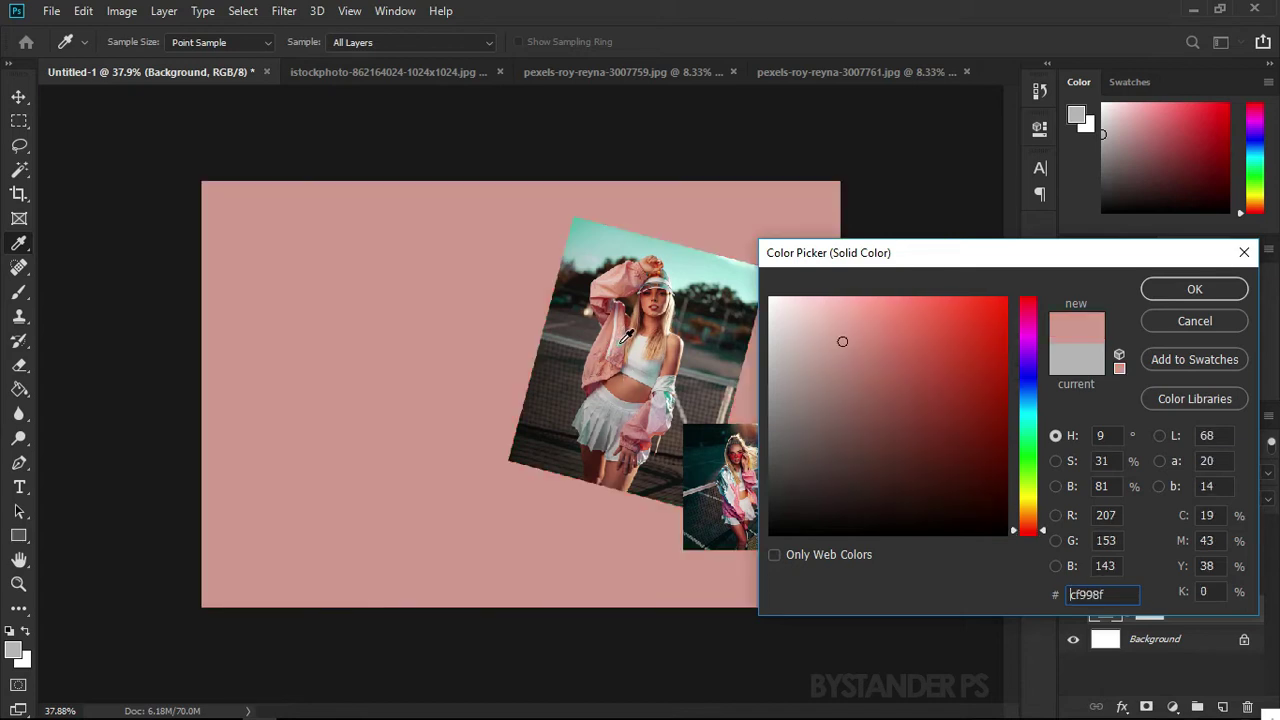
click(1168, 289)
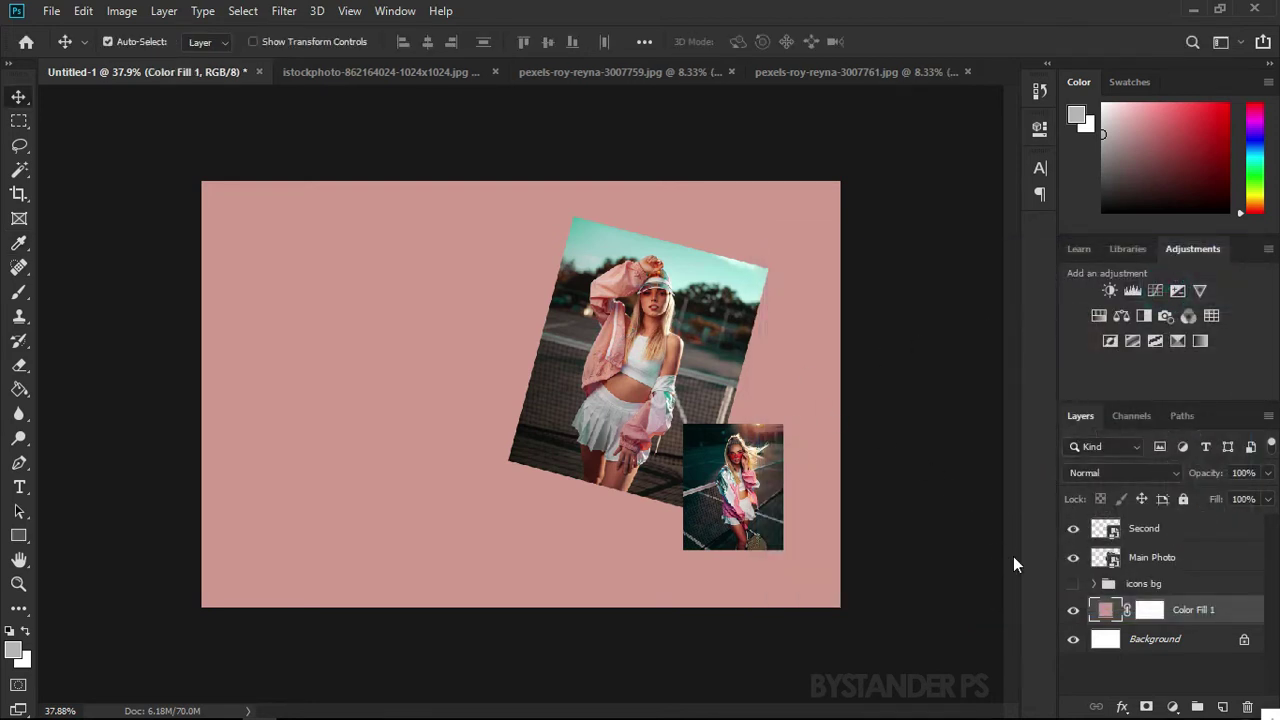
Show the icons bg group again, set its blend mode to Color Burn and its opacity to 20%
click(1072, 585)
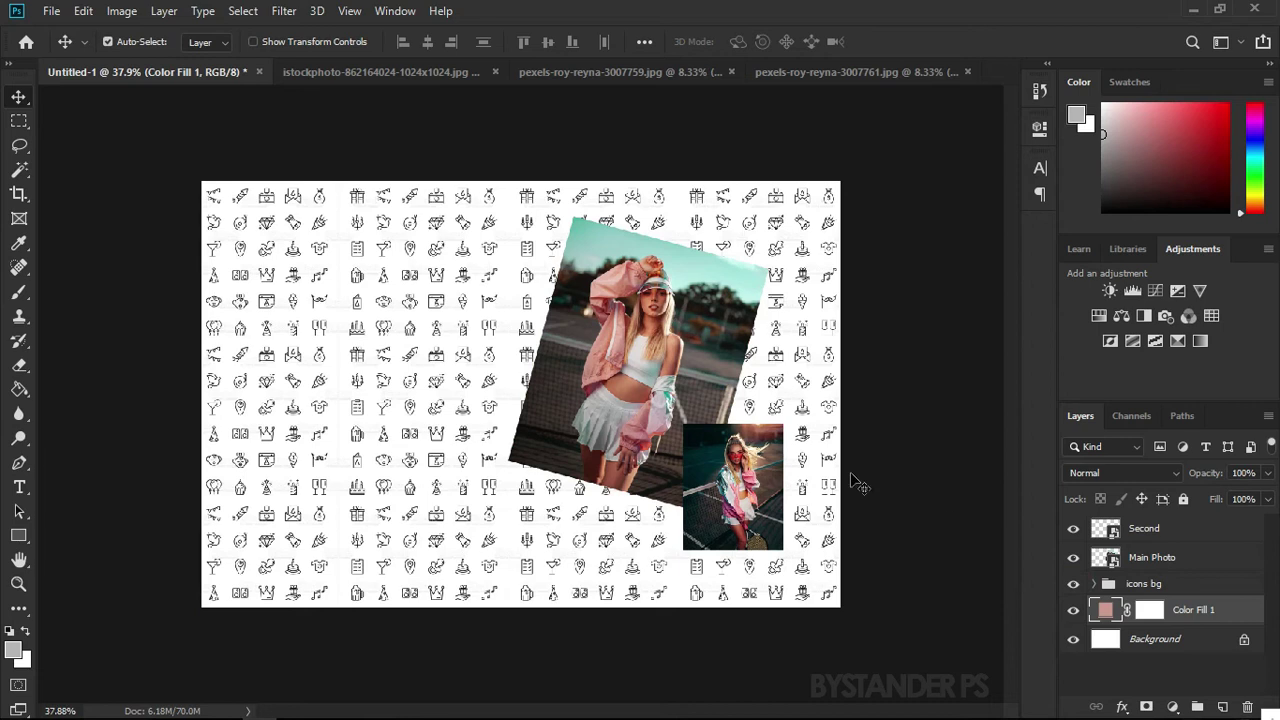
click(1180, 584)
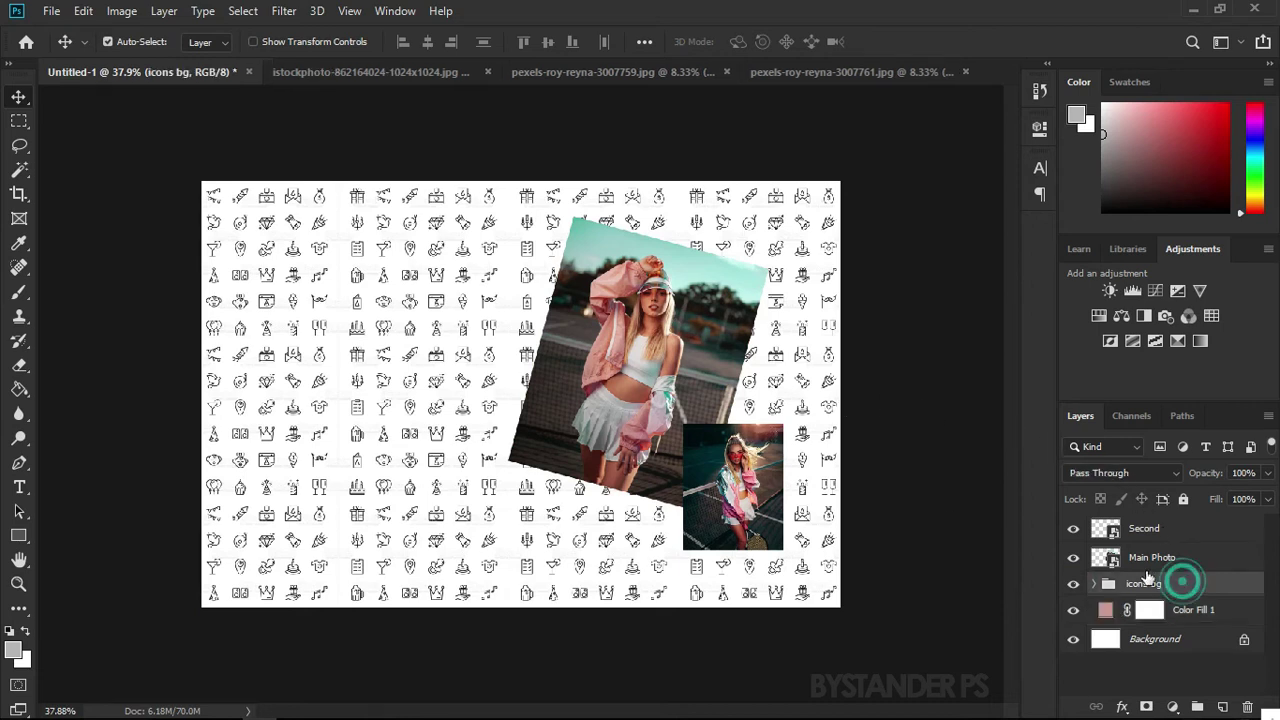
click(1121, 475)
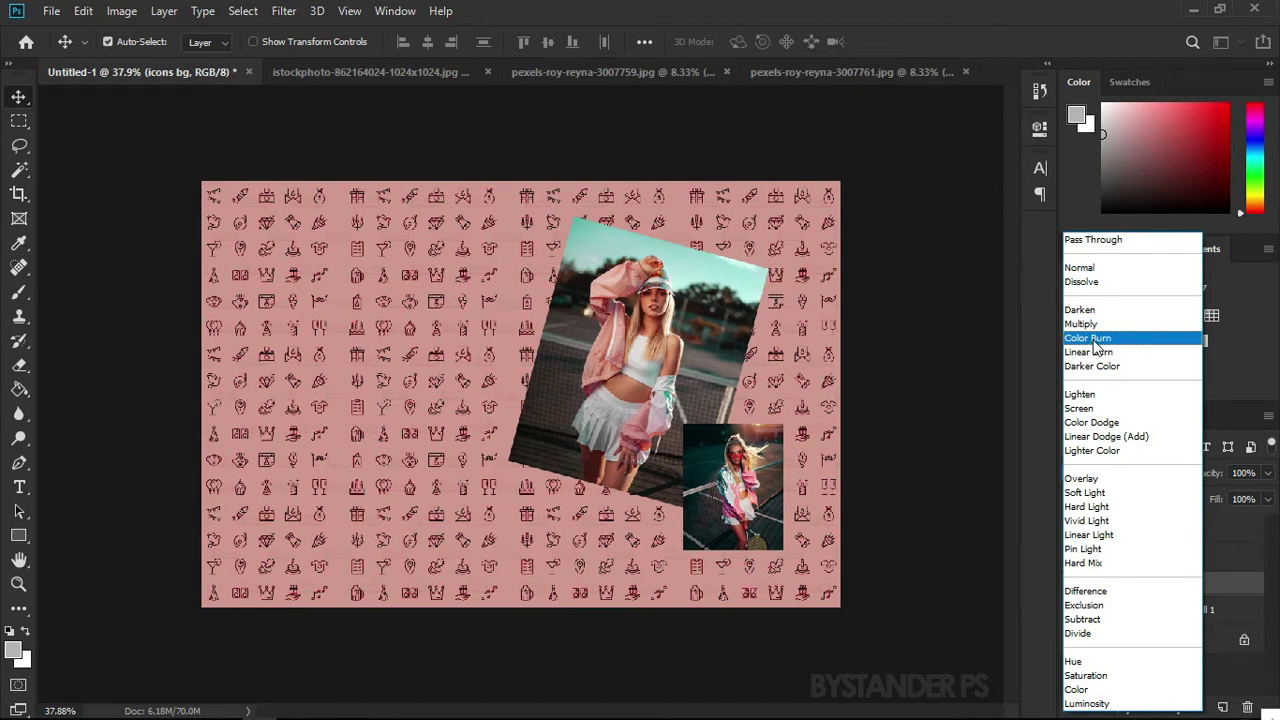
click(1094, 339)
click(1267, 473)
drag(1266, 498, 1193, 491)
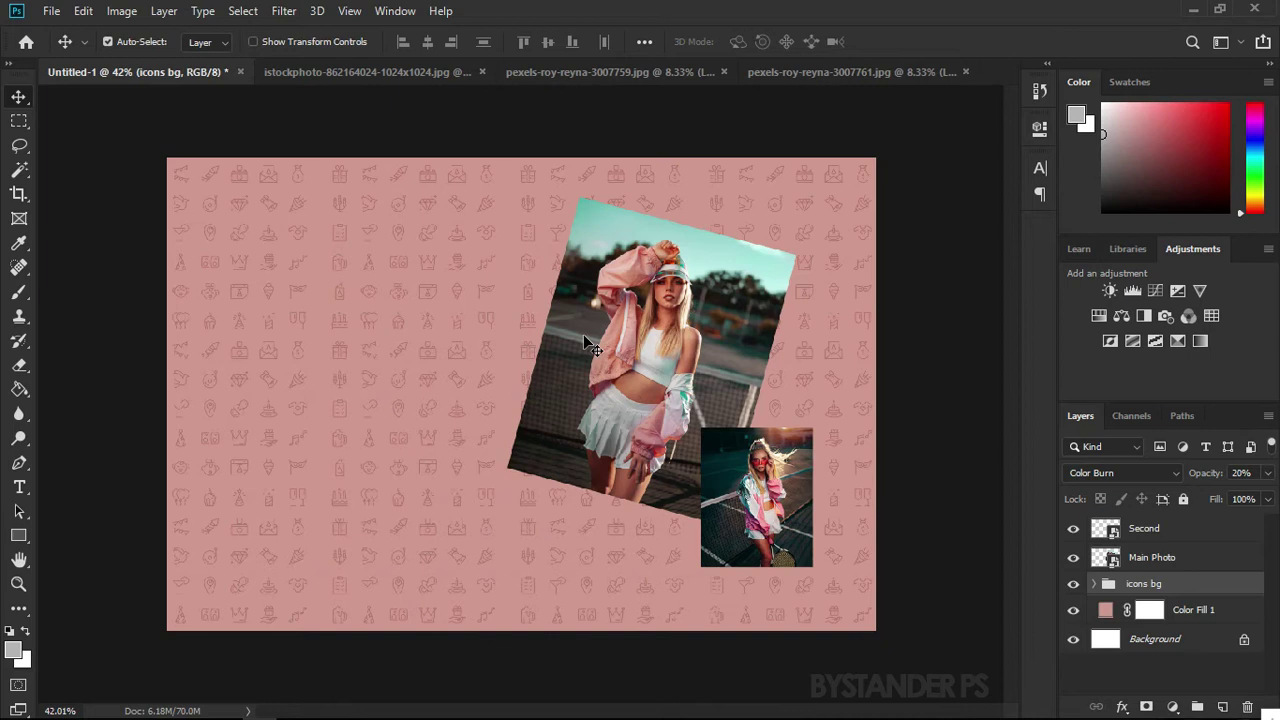
Add a Stroke layer style to the Main Photo layer with a size of 18 px and the position set to Inside
click(681, 370)
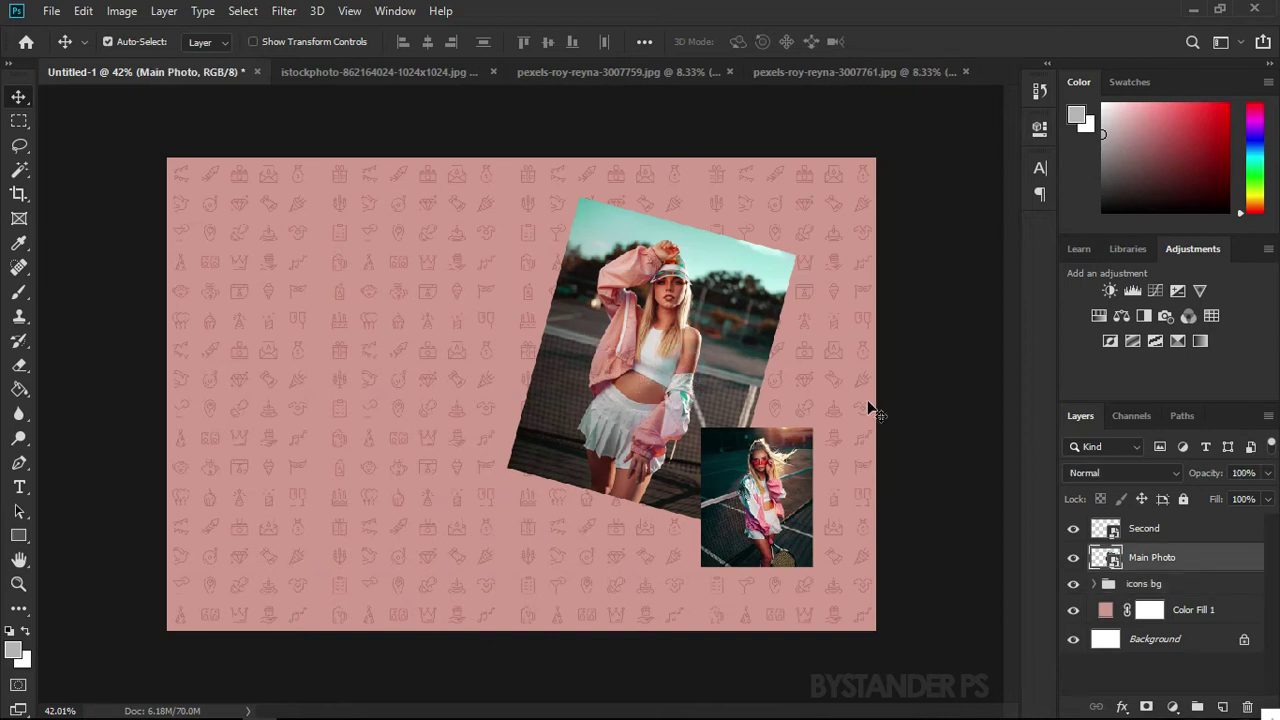
double_click(1238, 563)
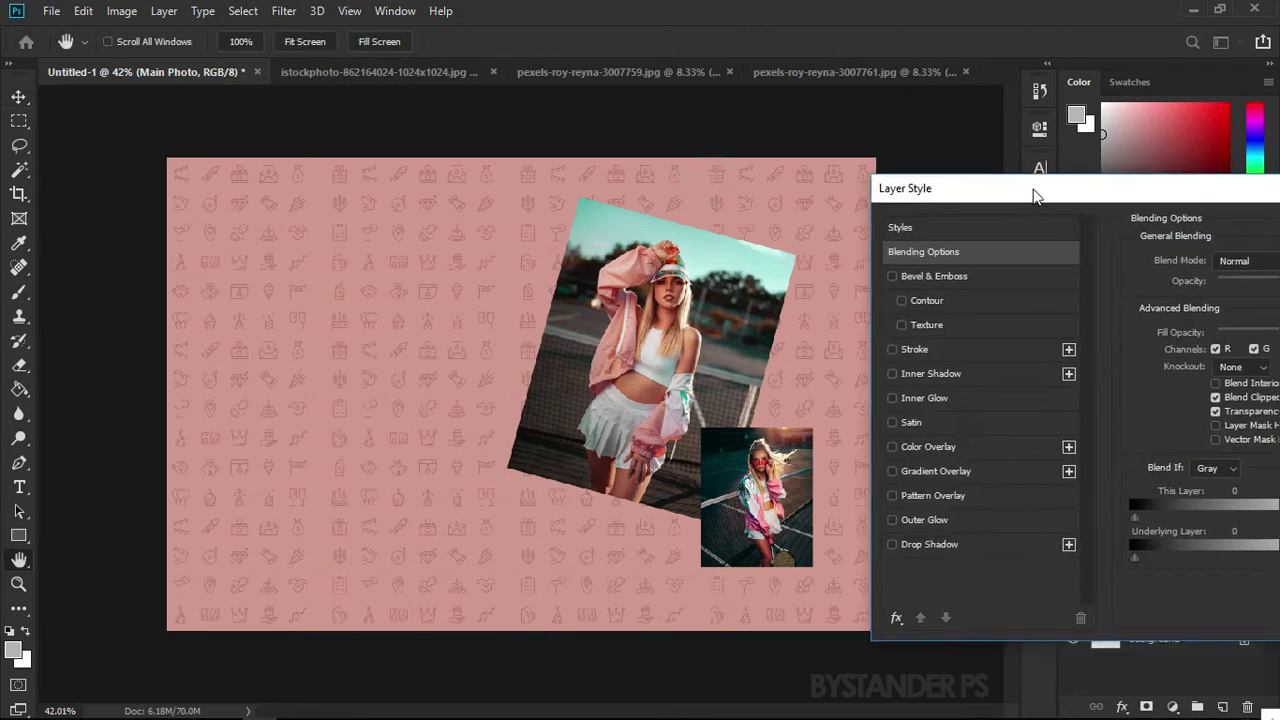
click(902, 345)
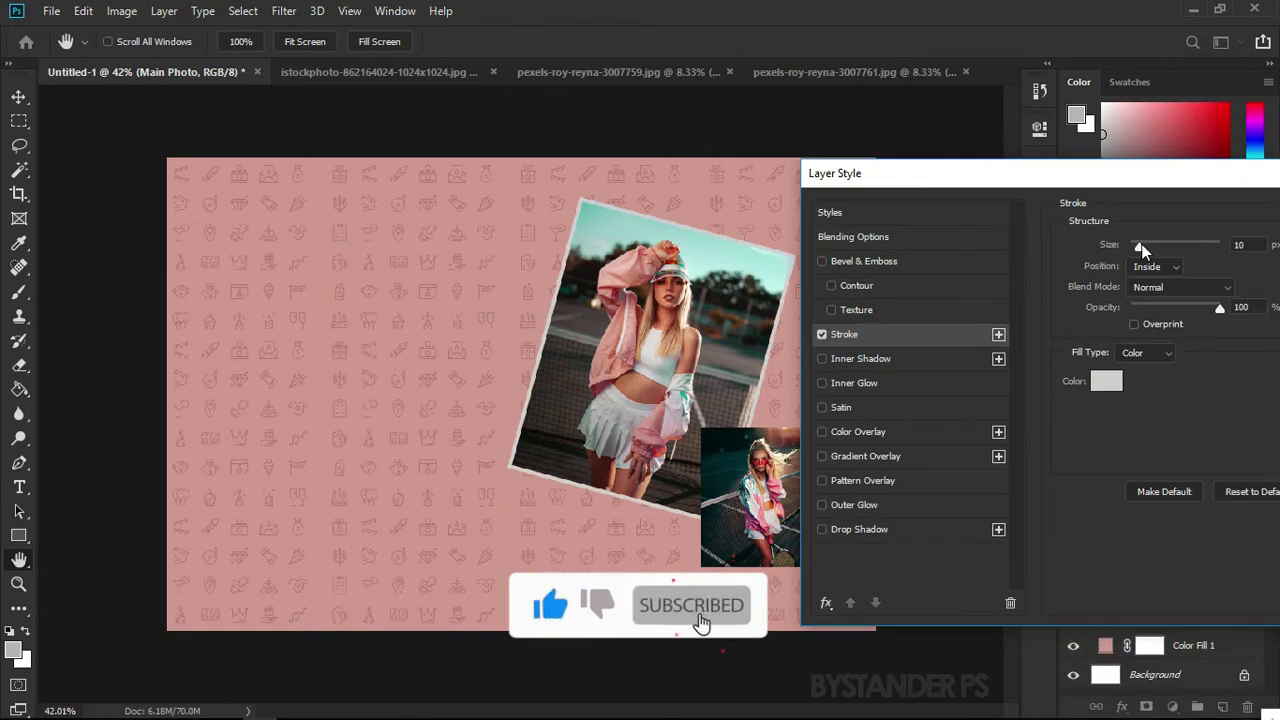
click(1241, 245)
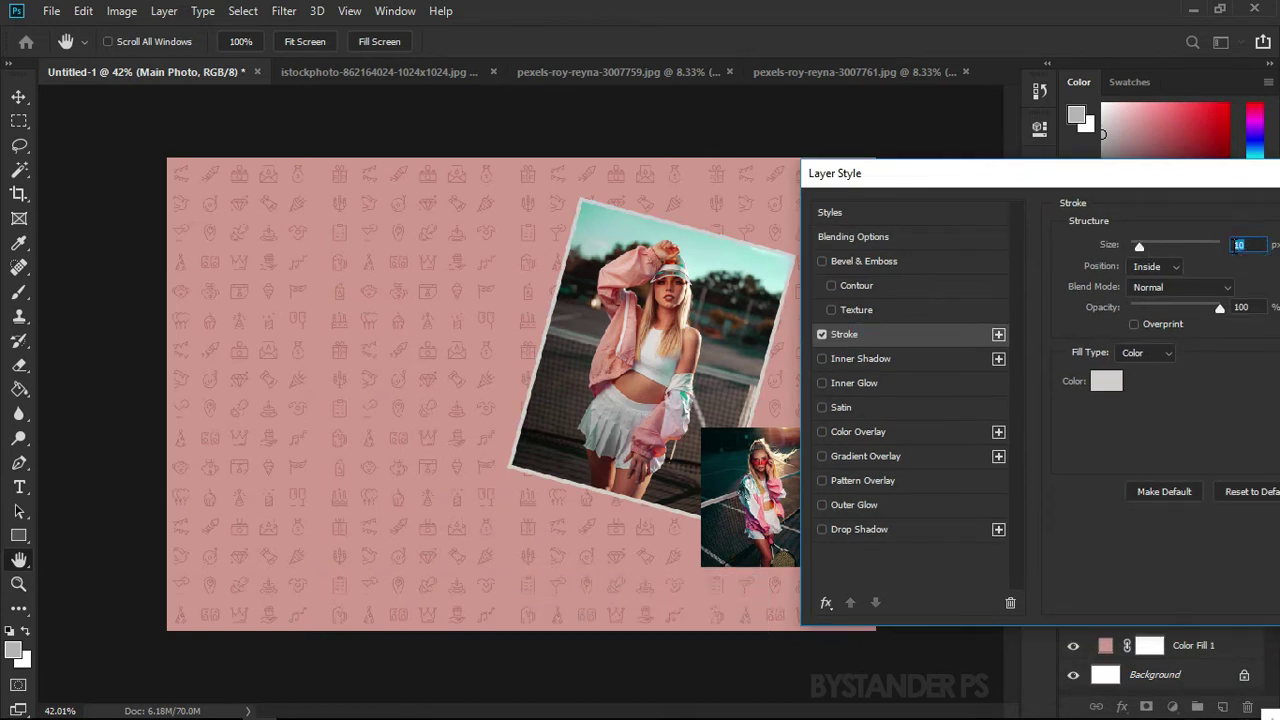
text(18)
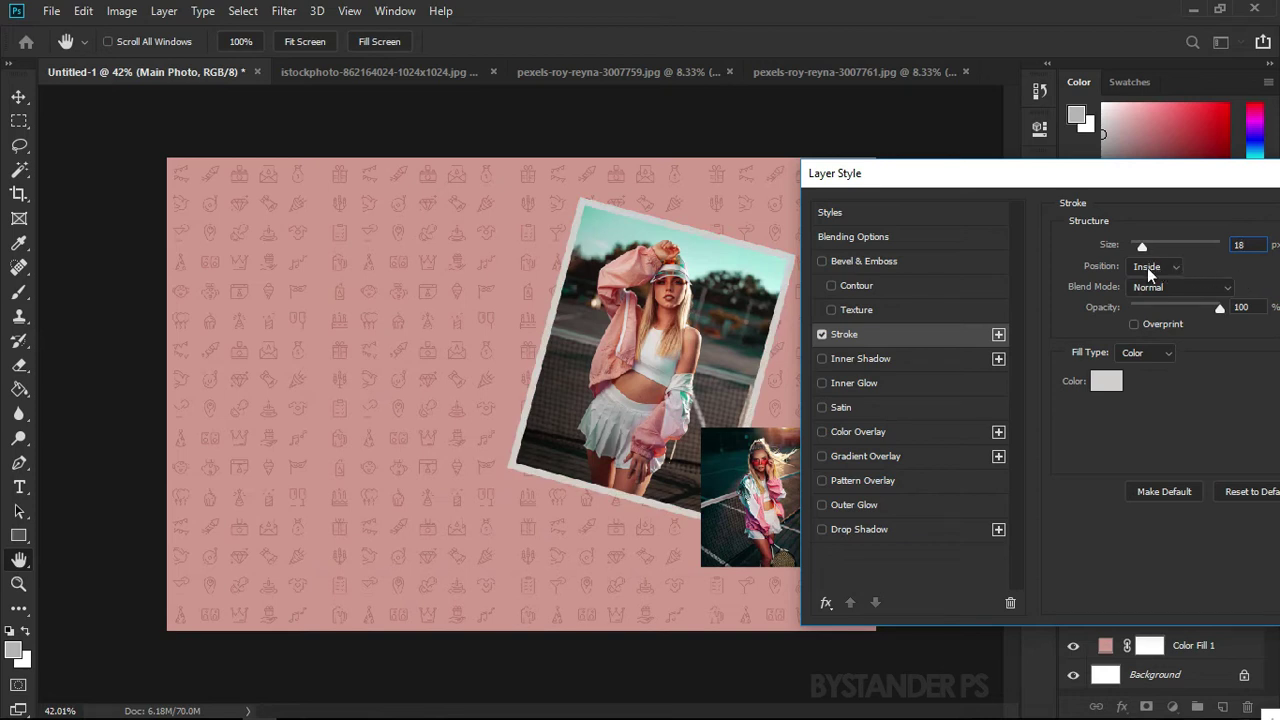
click(1160, 304)
Set the Main Photo stroke color to dark red #a04b43, sampled from the jacket, and apply the layer style
click(1105, 383)
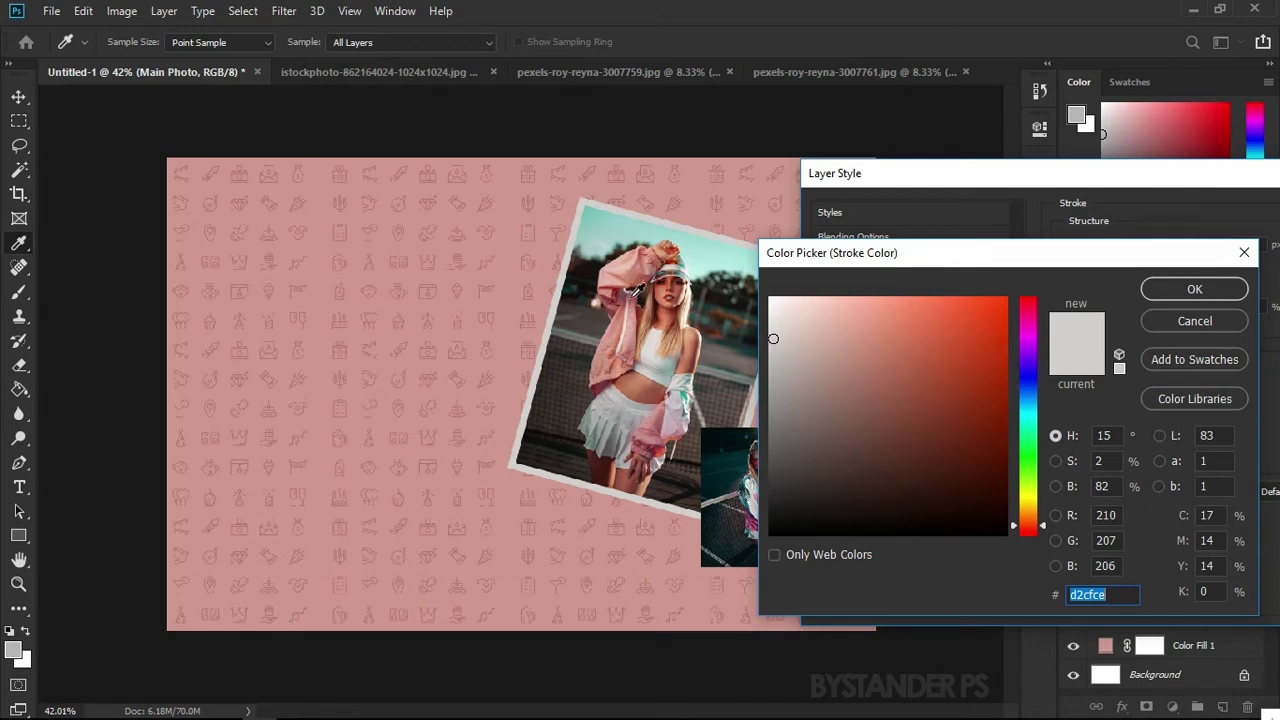
click(634, 294)
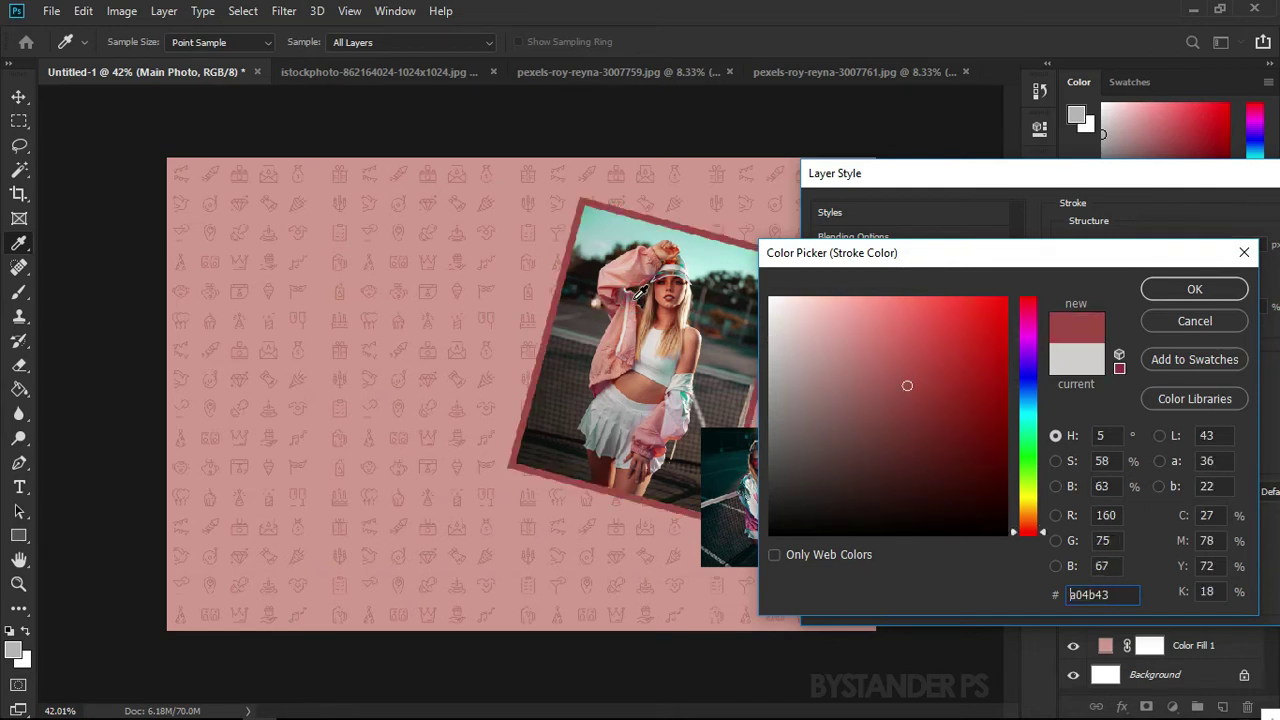
click(1192, 289)
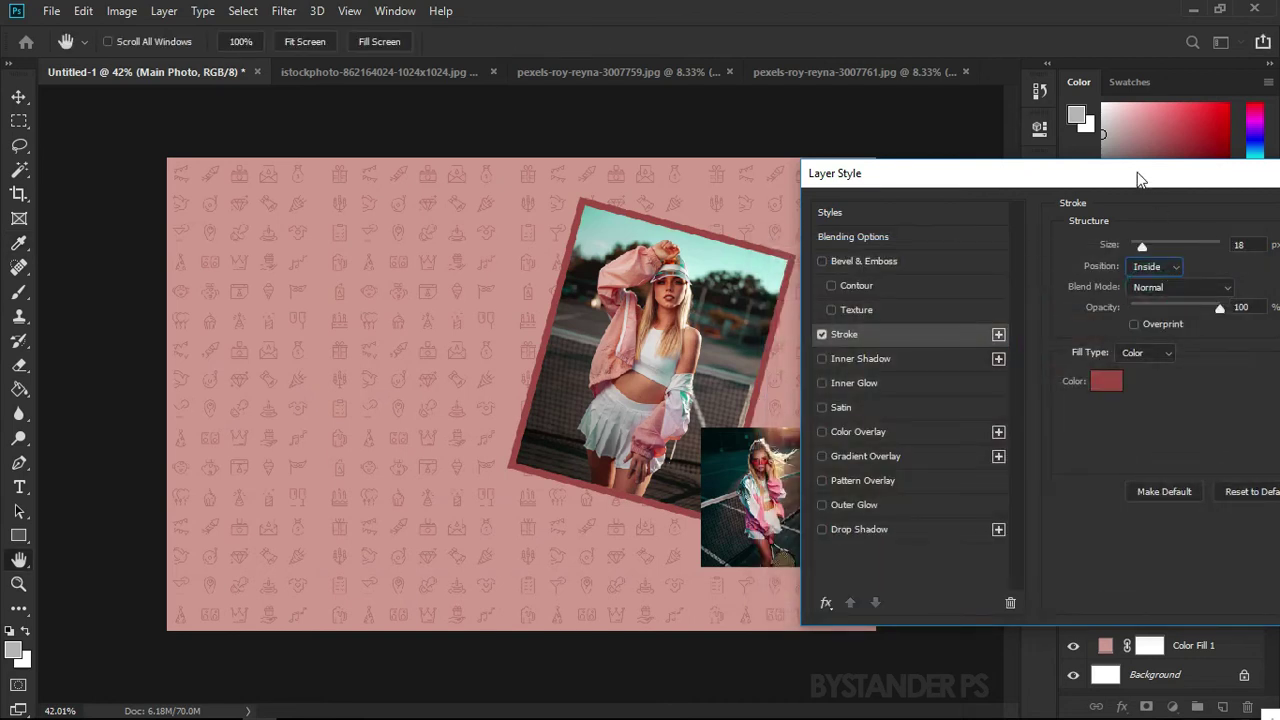
drag(1140, 180, 883, 170)
click(1203, 203)
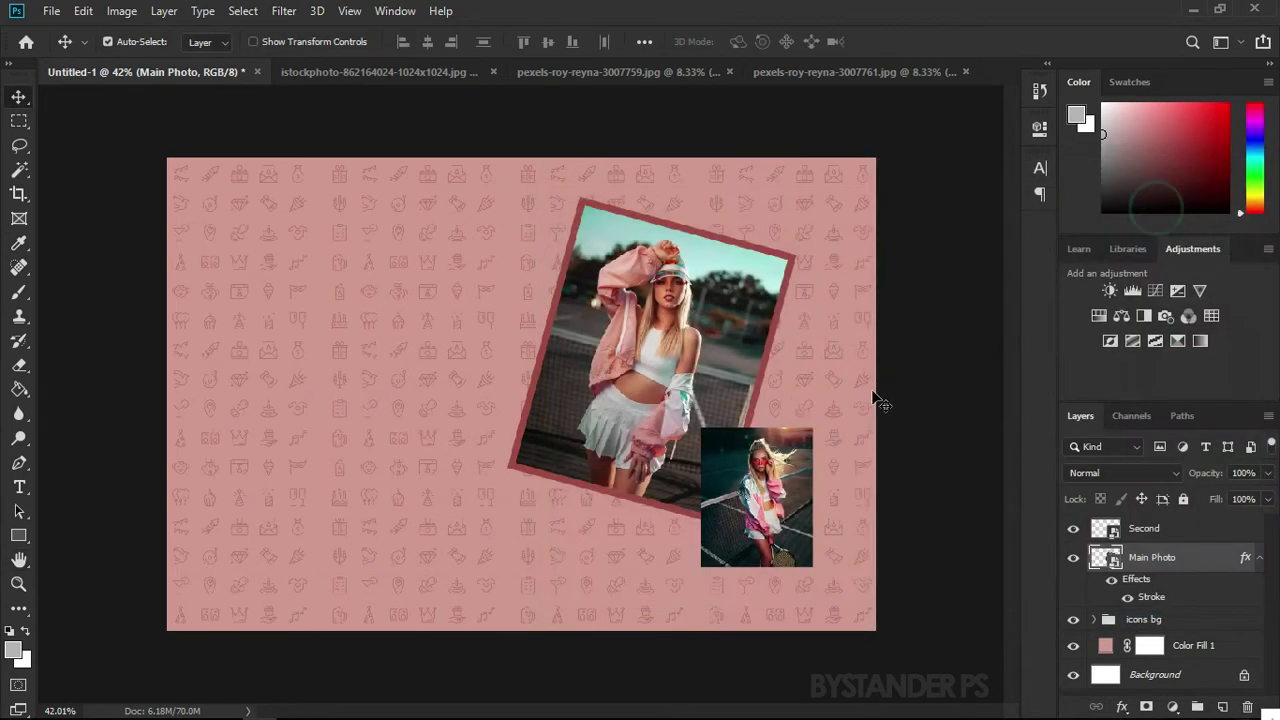
Add a Stroke layer style to the Second photo layer and set its size to 10 px
click(788, 505)
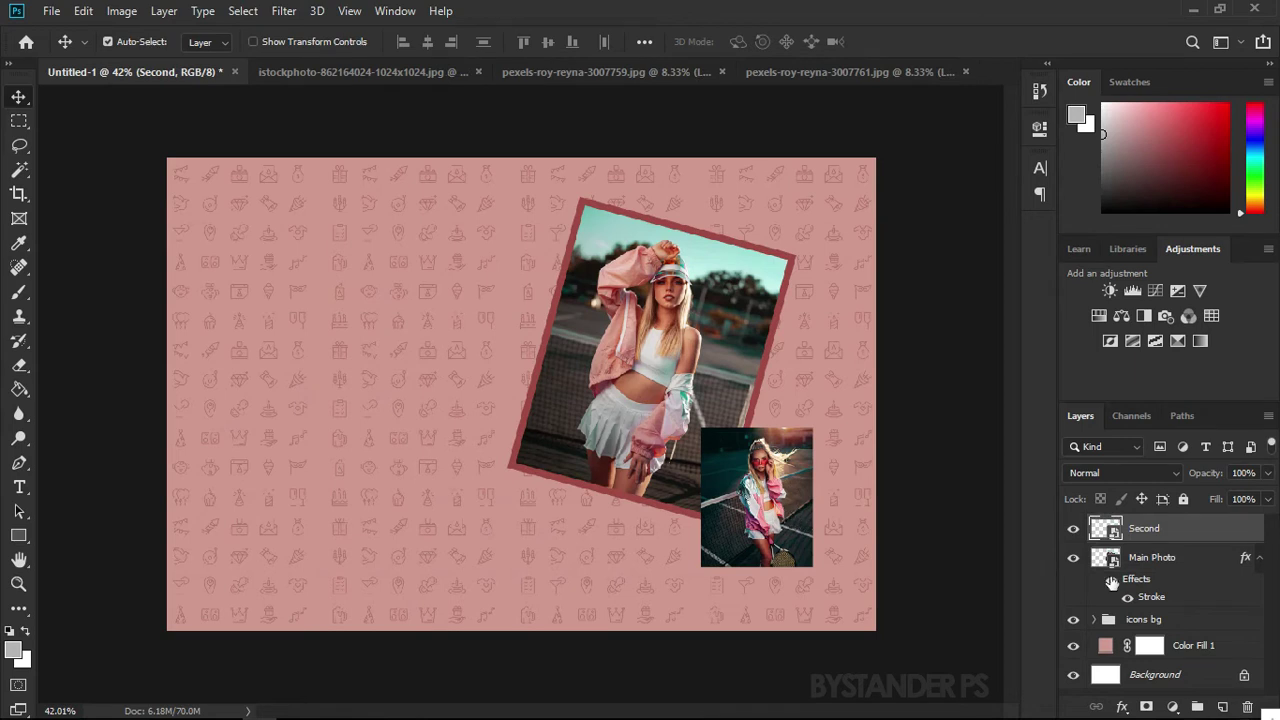
double_click(1238, 538)
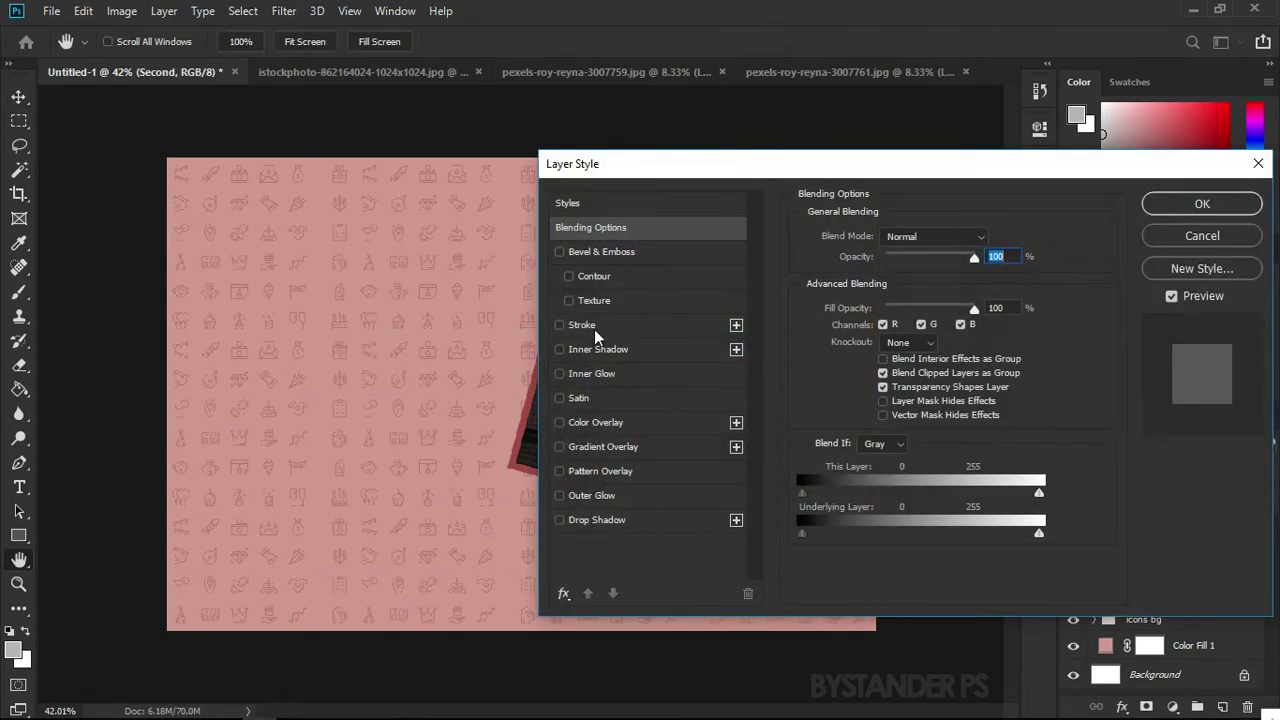
click(582, 330)
drag(692, 165, 1036, 172)
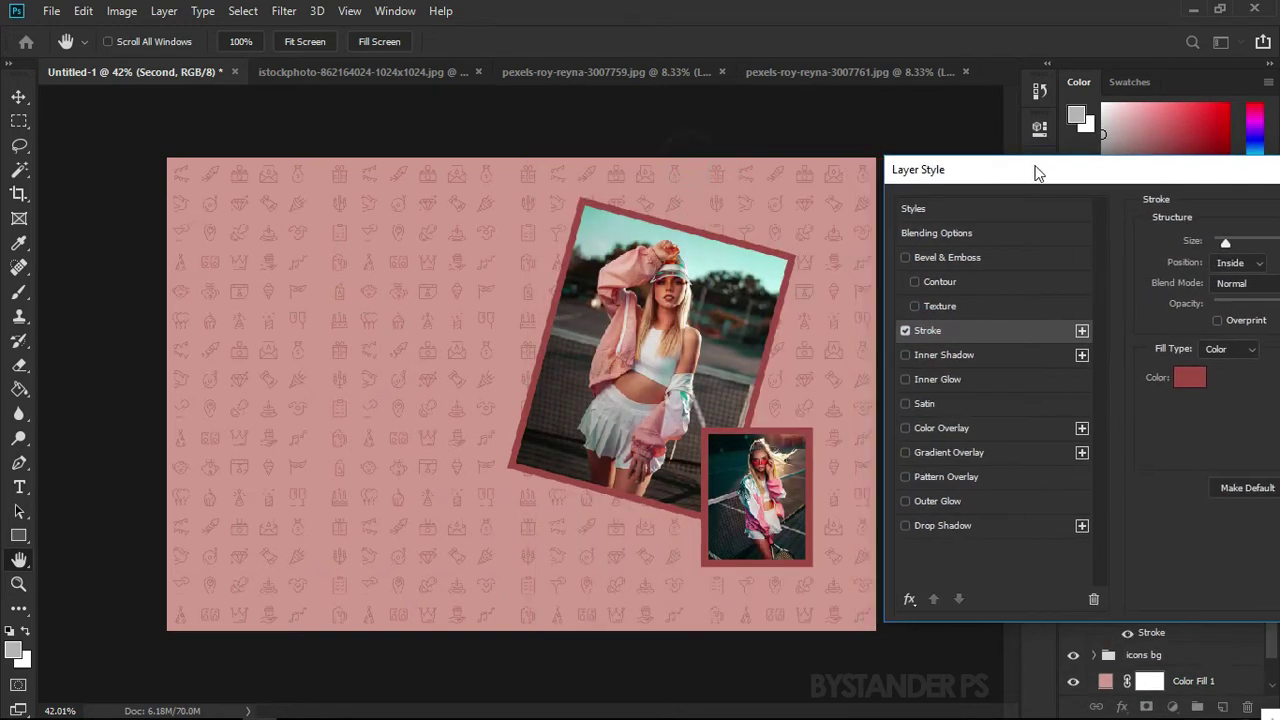
drag(1174, 180, 1136, 168)
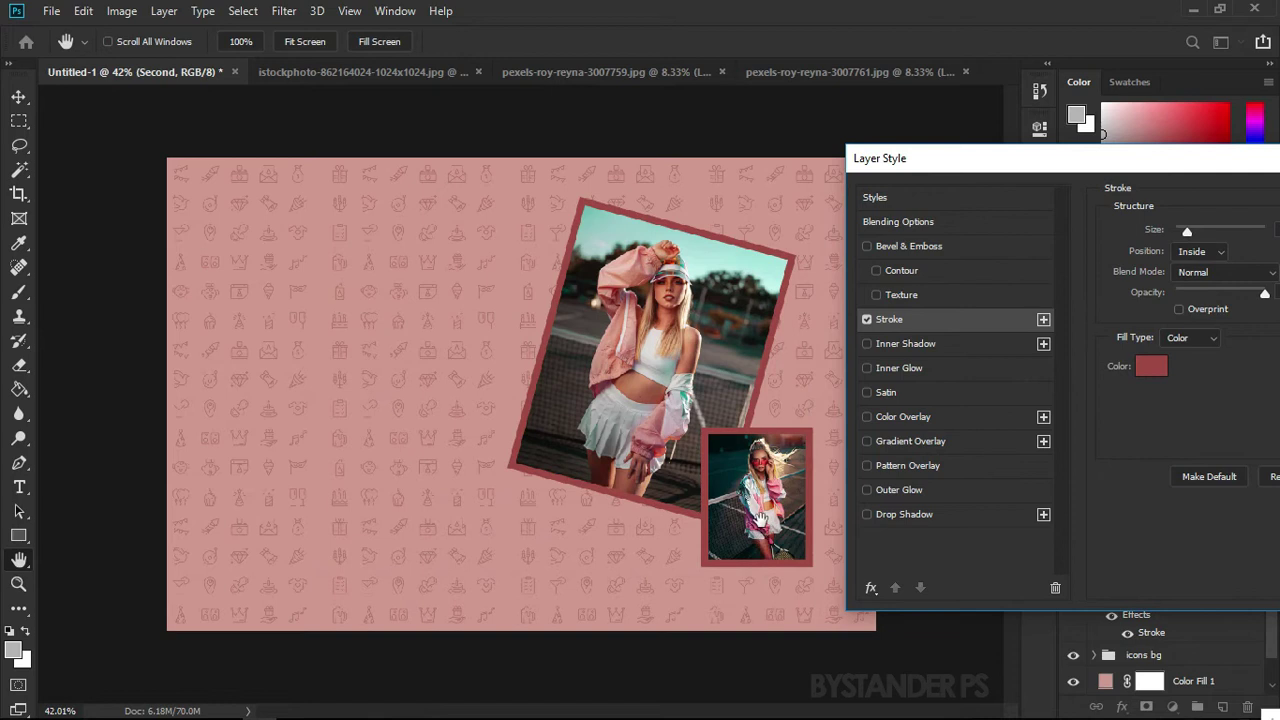
drag(1045, 149, 954, 131)
double_click(1200, 212)
text(10)
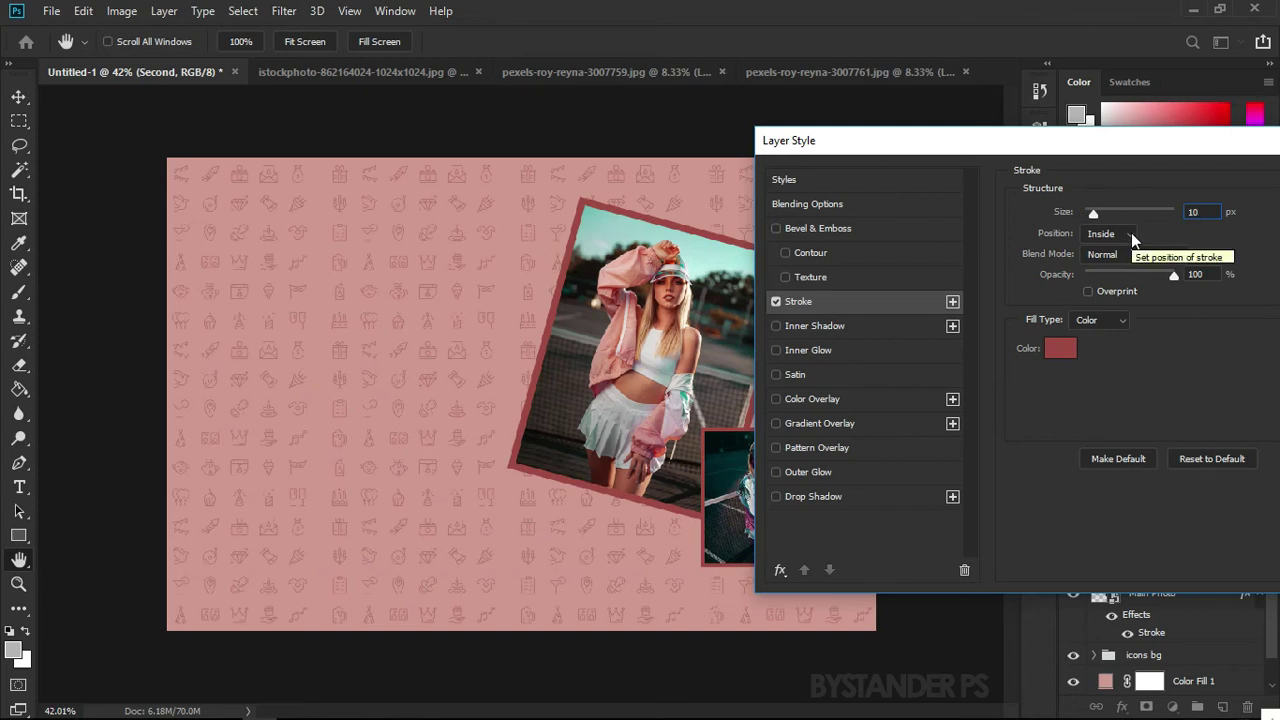
Set the Second photo's stroke color to light gray #d6ced0, sampled from the small photo, and apply the layer style
click(1060, 348)
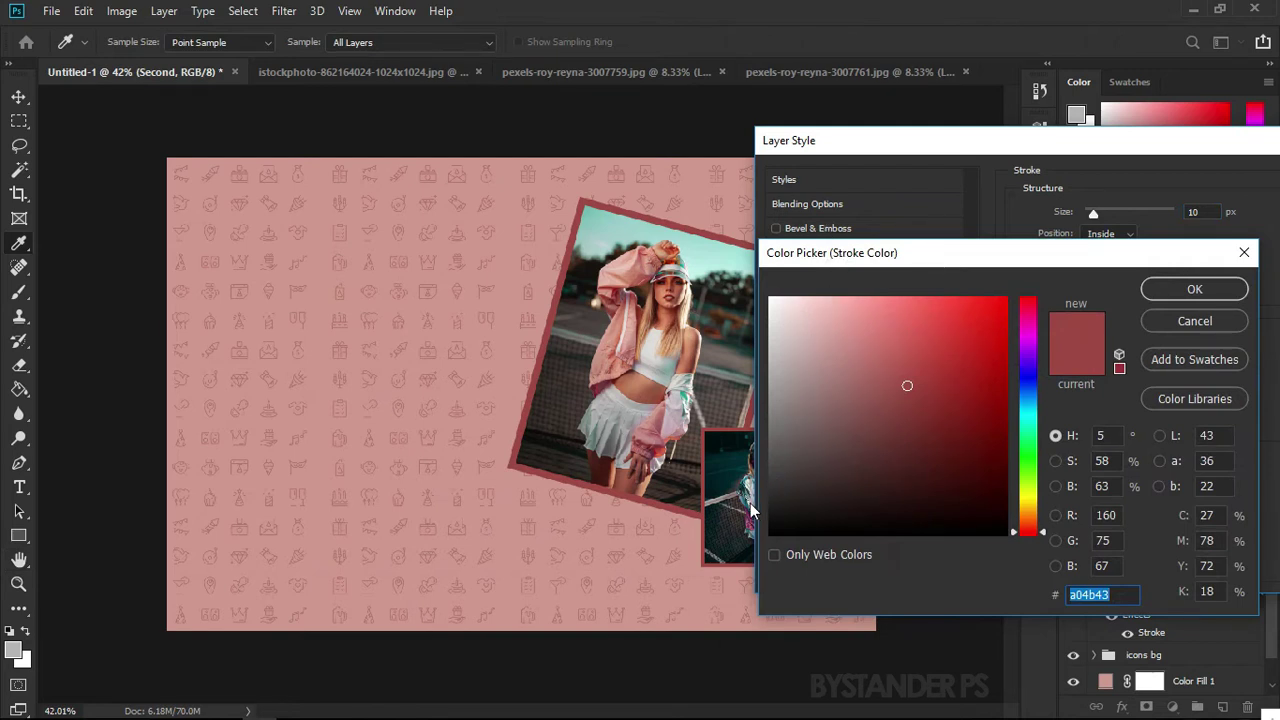
click(1194, 289)
drag(1082, 143, 1120, 140)
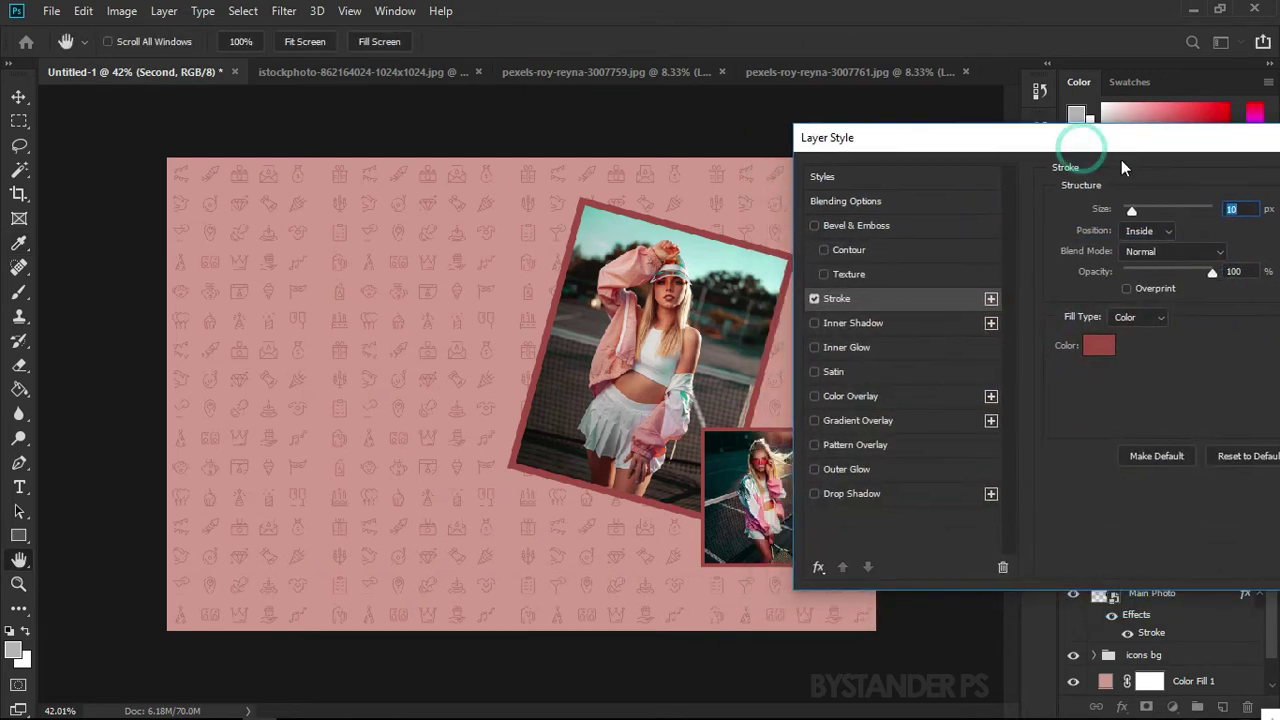
click(1098, 345)
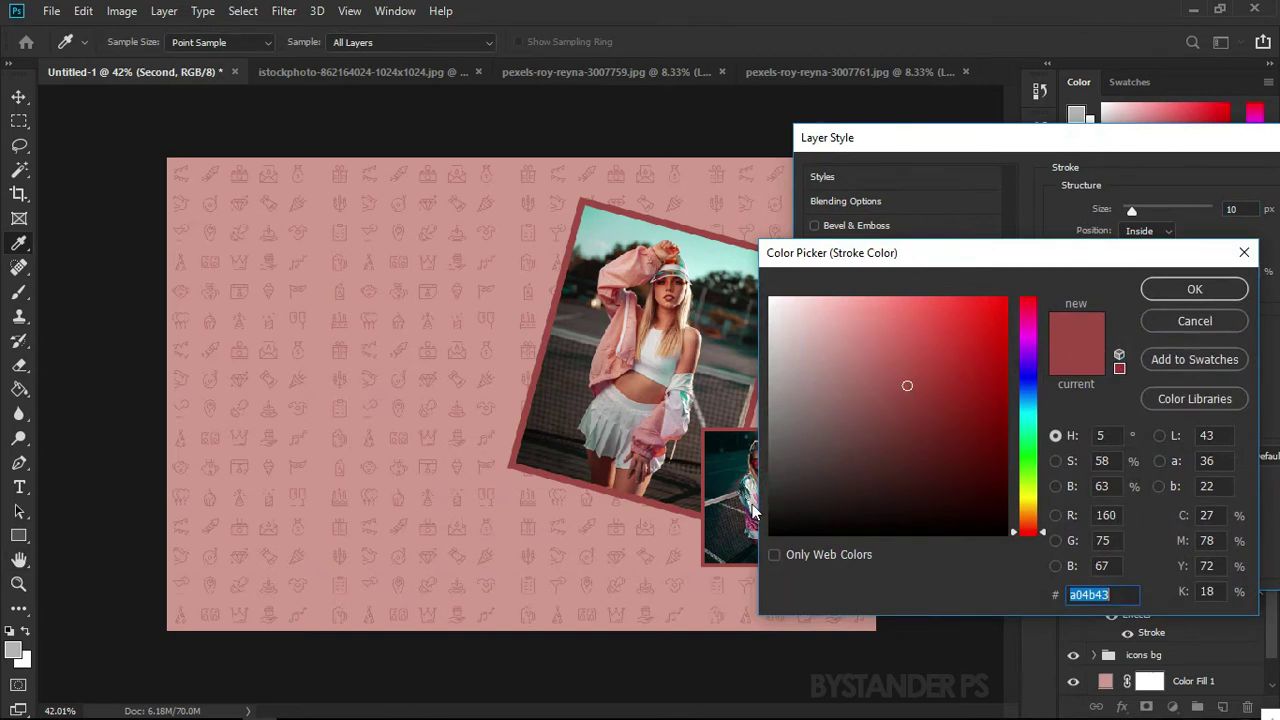
drag(1130, 257, 1205, 256)
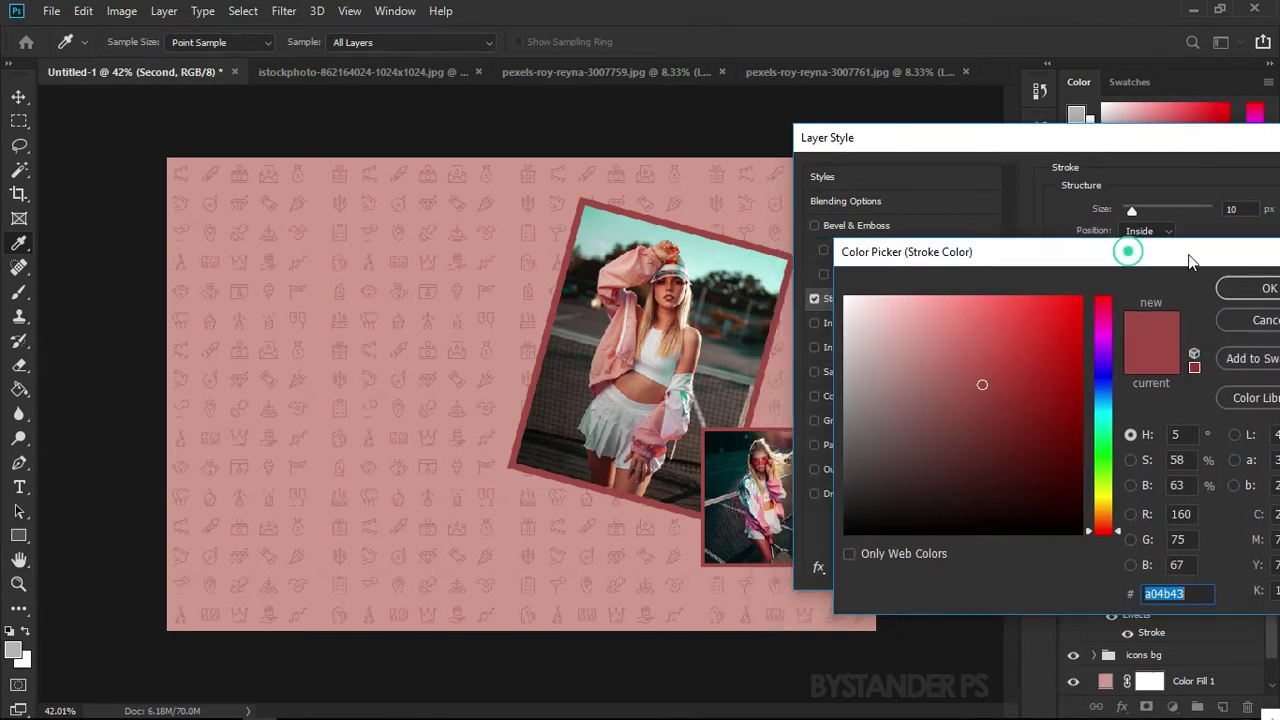
click(760, 497)
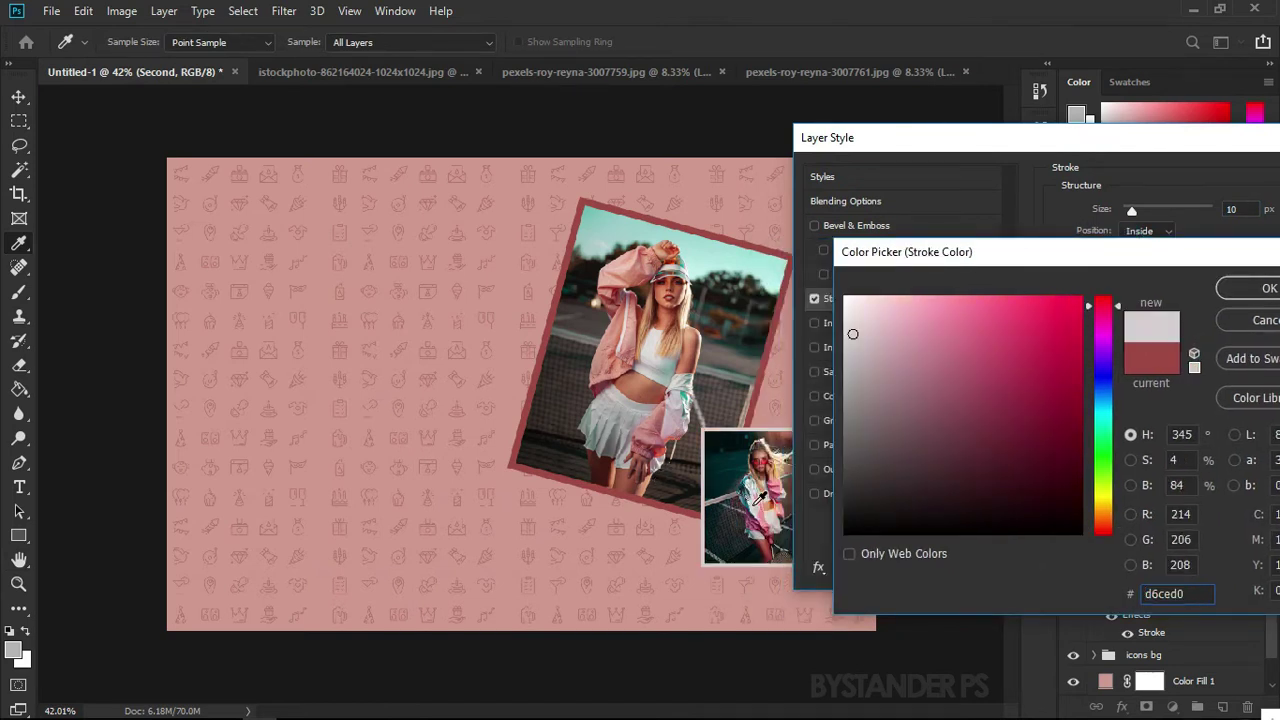
click(1238, 289)
drag(1155, 140, 952, 149)
click(1230, 190)
scroll(772, 533, up, 3)
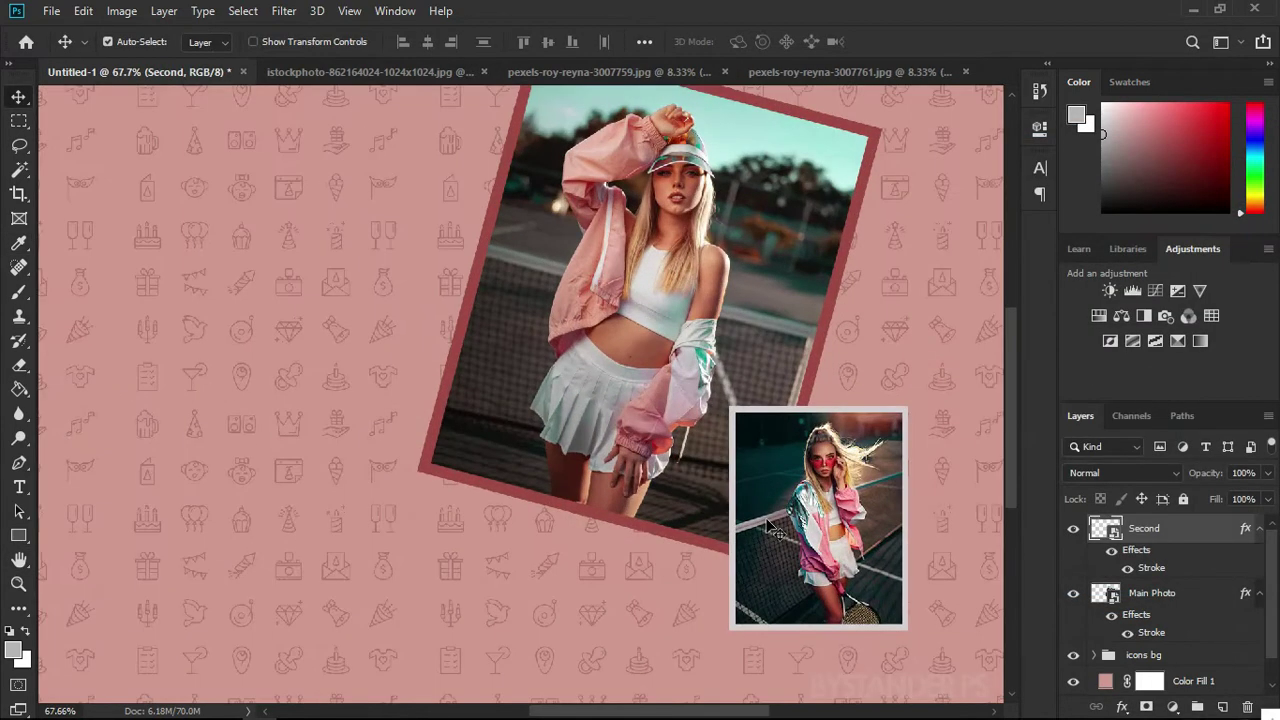
scroll(760, 510, down, 3)
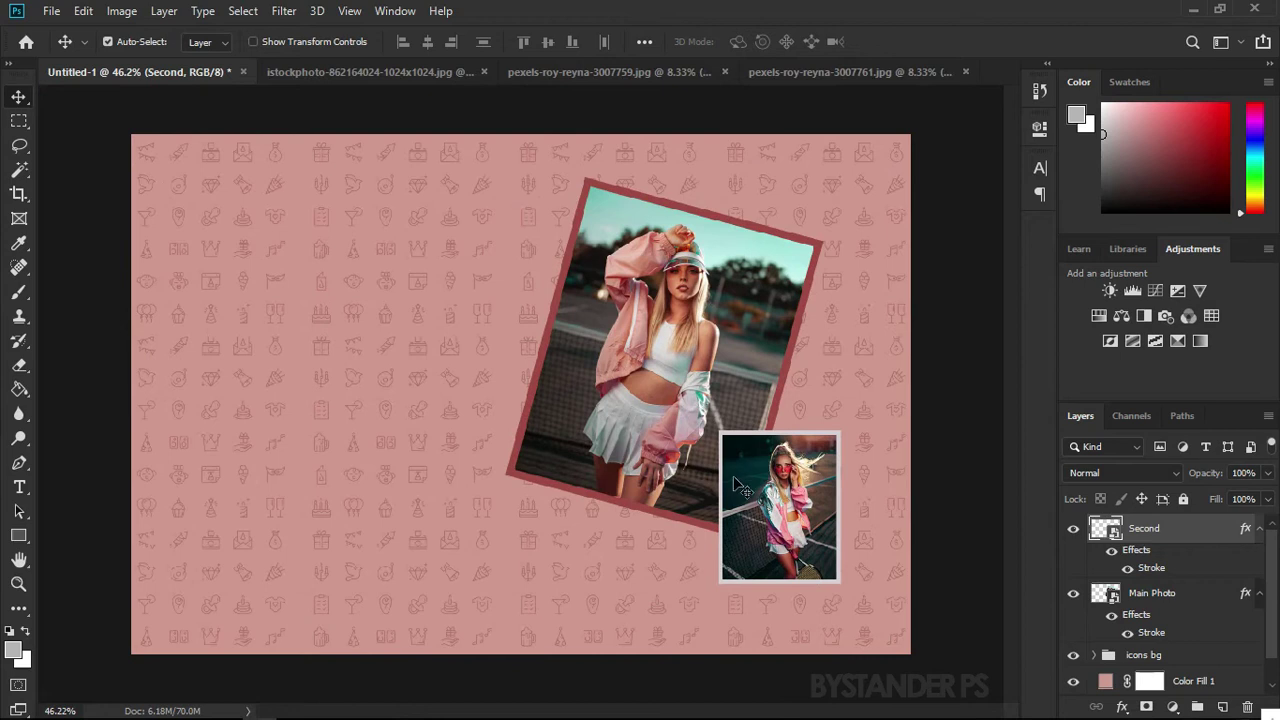
Nudge the main photo and the small photo slightly down and left to balance their placement on the card
drag(673, 397, 670, 431)
mouse_move(772, 492)
mouse_down()
mouse_move(746, 526)
mouse_move(768, 512)
mouse_up()
drag(719, 385, 719, 374)
drag(752, 516, 750, 505)
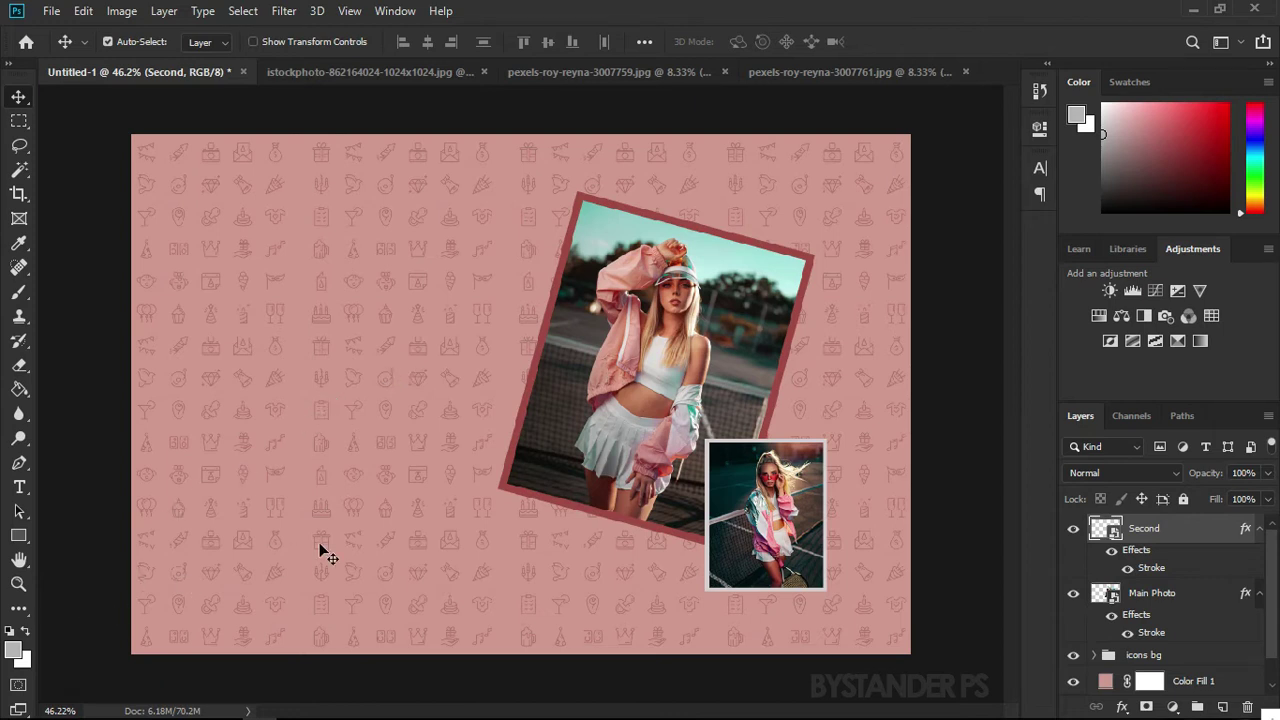
Draw a dark red rectangle of about 836 x 375 px with the Rectangle Tool, starting just past the canvas's left edge
click(18, 537)
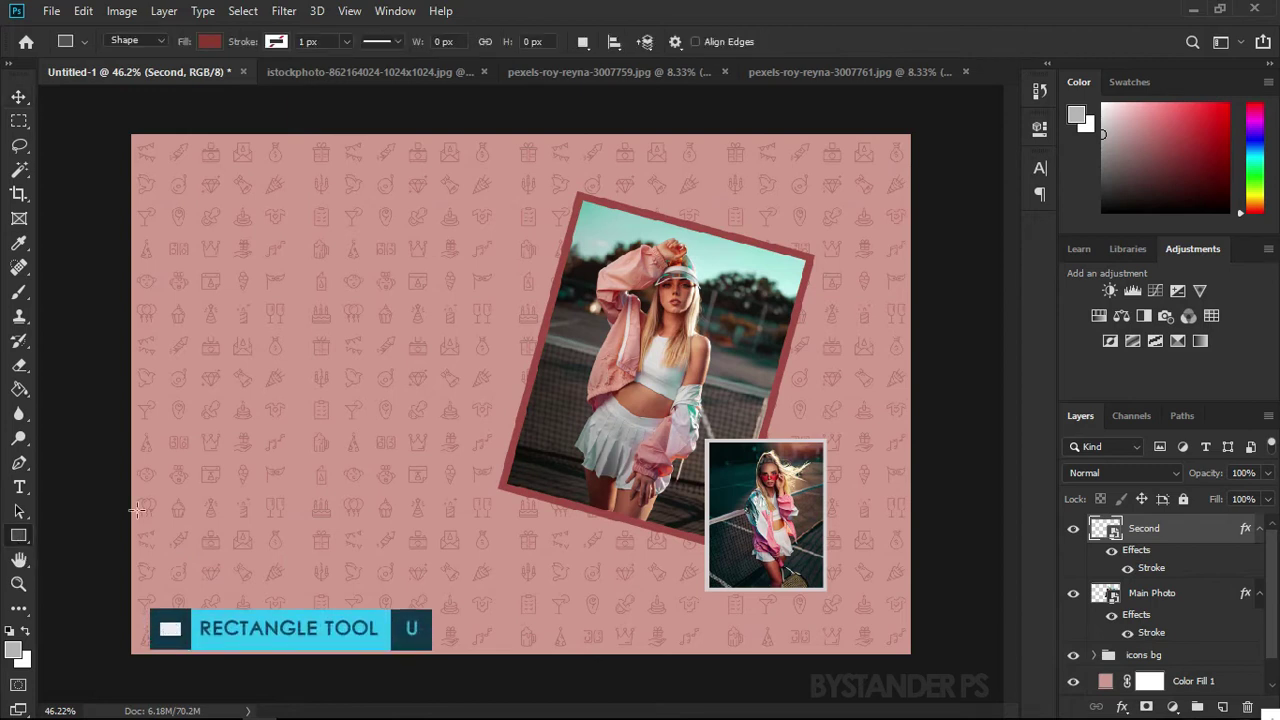
mouse_move(121, 325)
mouse_down()
mouse_move(305, 443)
mouse_move(485, 488)
mouse_up()
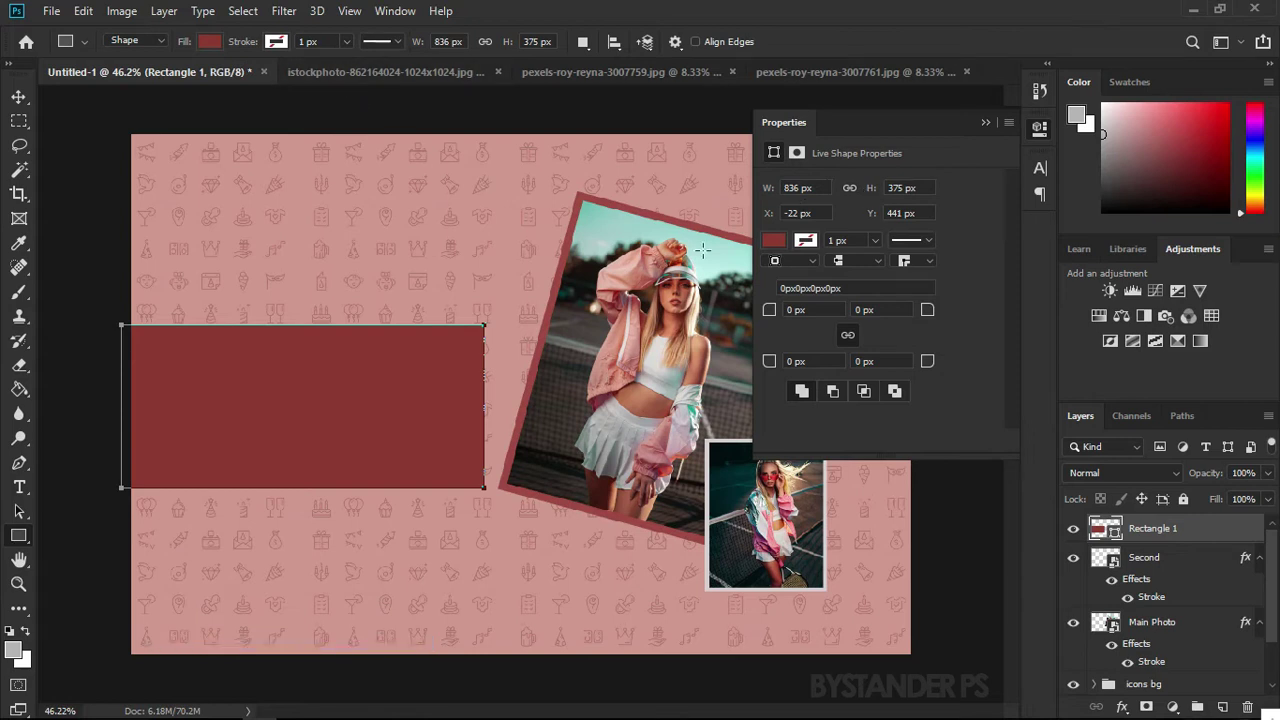
click(774, 246)
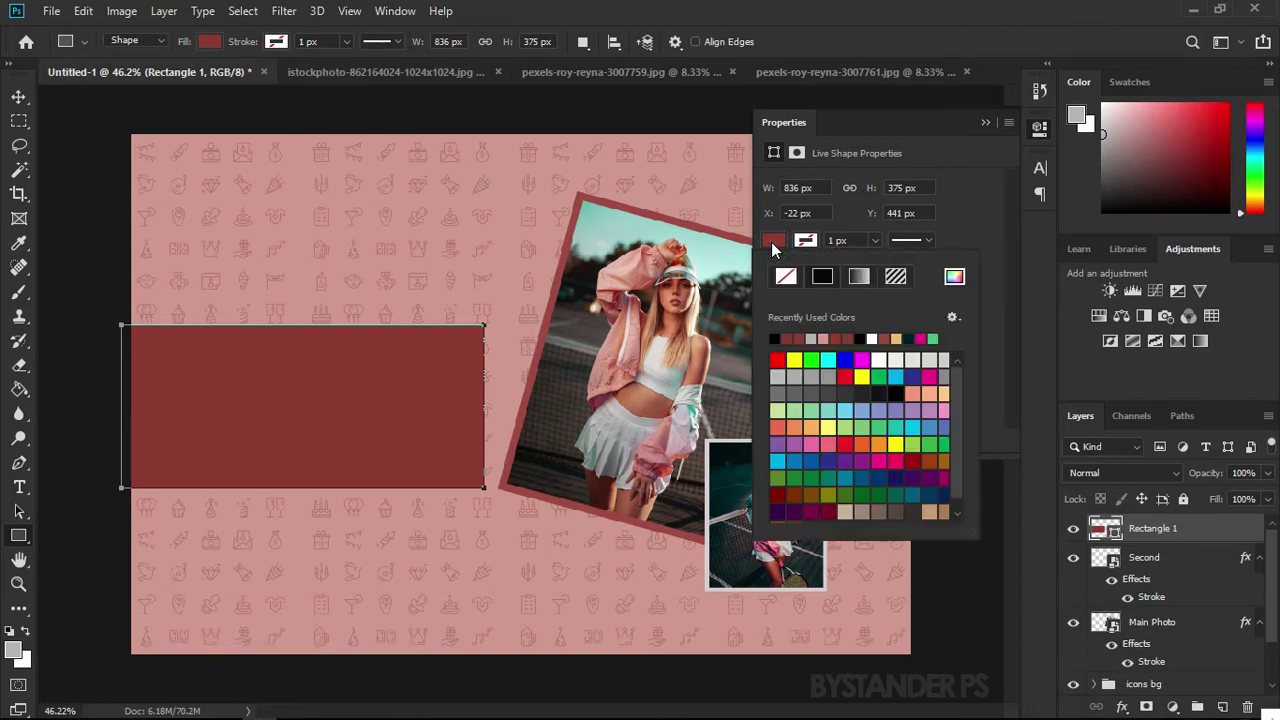
click(955, 277)
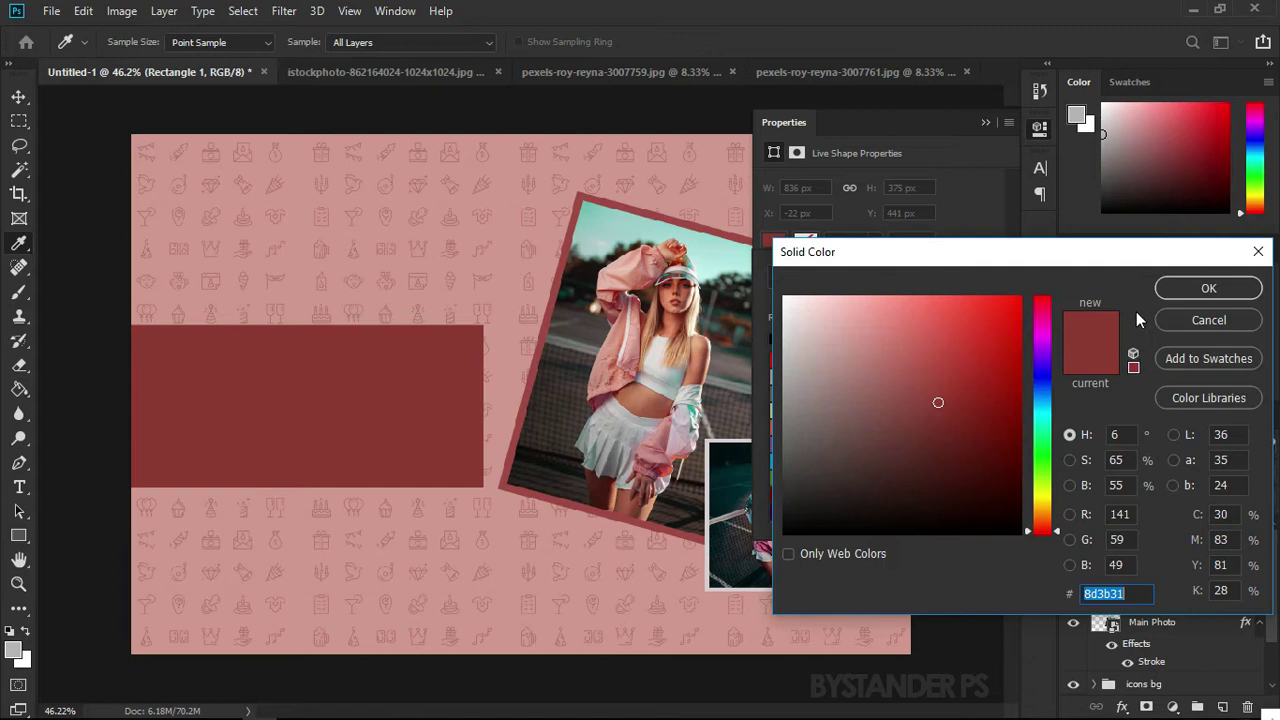
click(1210, 320)
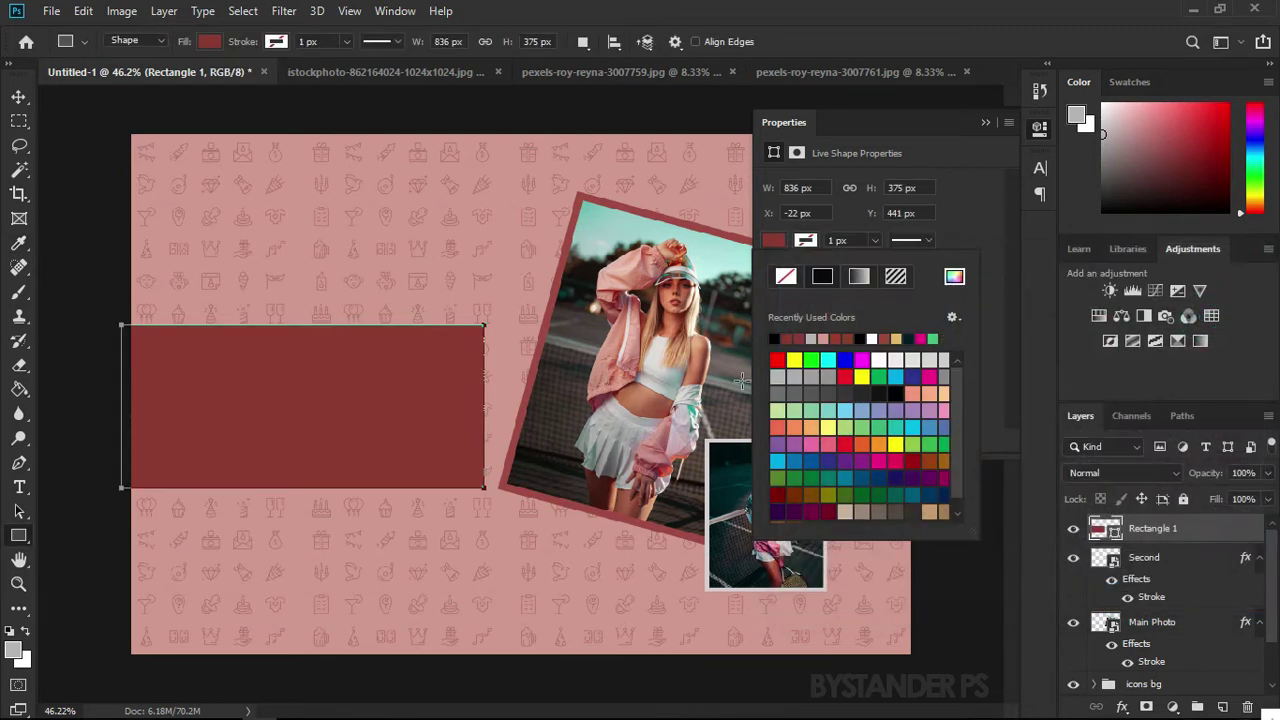
click(984, 124)
Move the rectangle up and free-transform it to about 103.8% width and 89.6% height
key(v)
drag(344, 425, 344, 377)
key(ctrl+t)
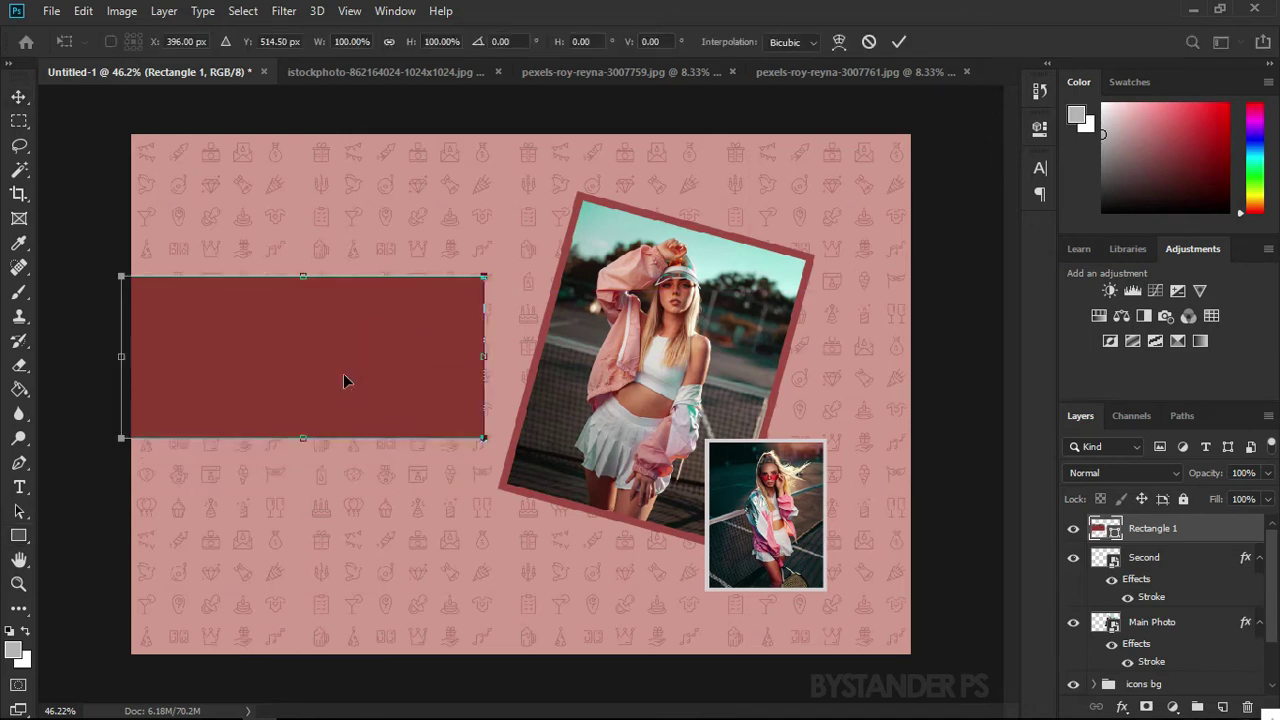
drag(312, 437, 312, 424)
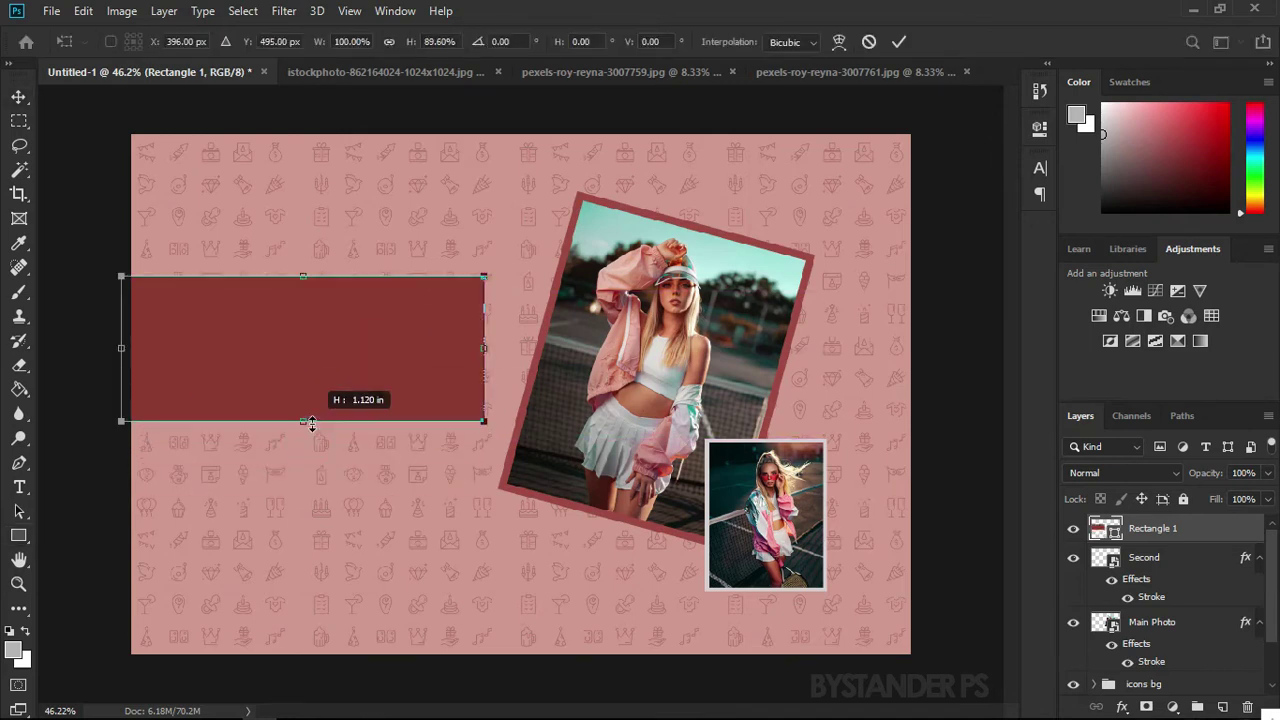
drag(484, 325, 498, 342)
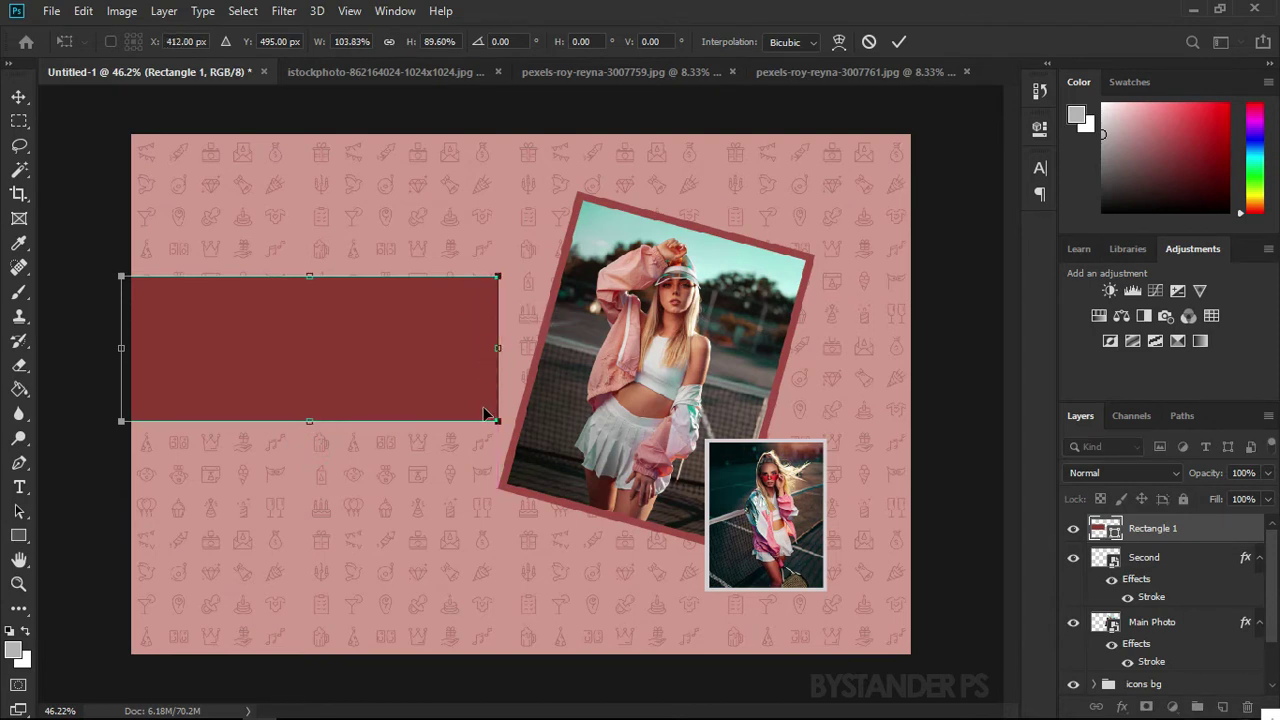
Distort the dark red rectangle by moving its lower-right corner inward, slanting the right edge about 15° parallel to the main photo, and apply it
scroll(480, 400, up, 3)
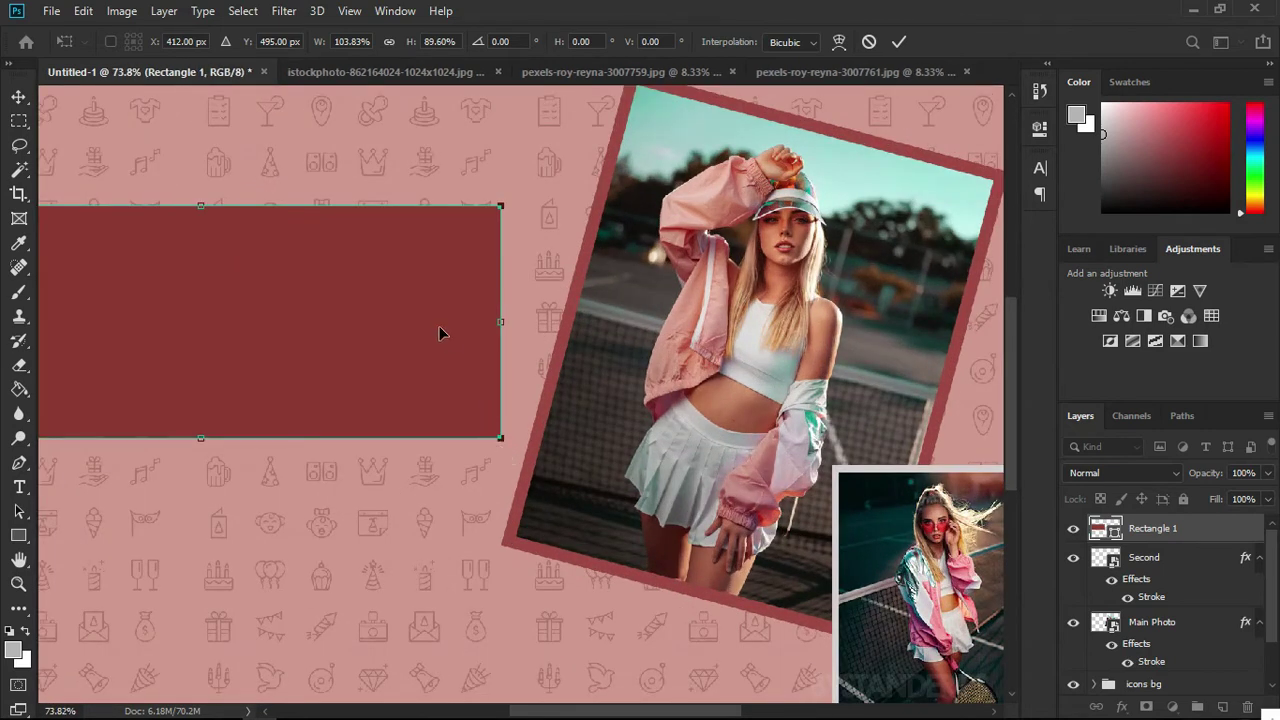
right_click(361, 293)
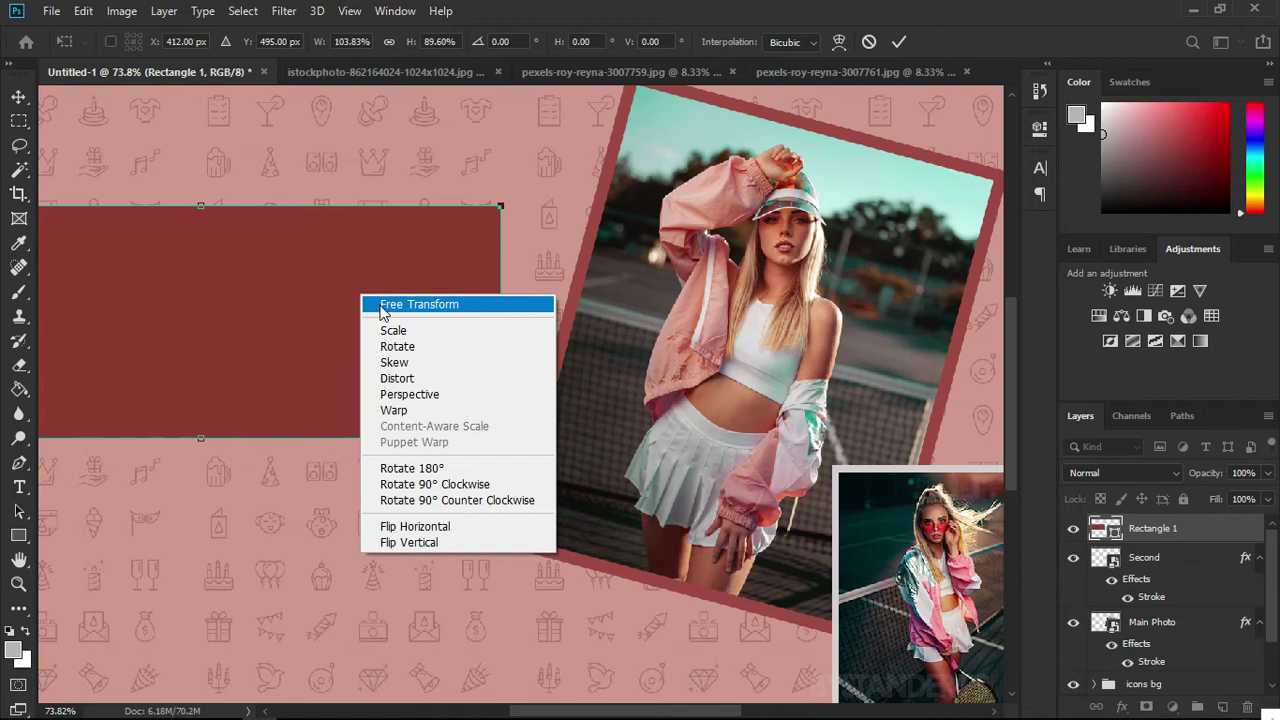
click(396, 379)
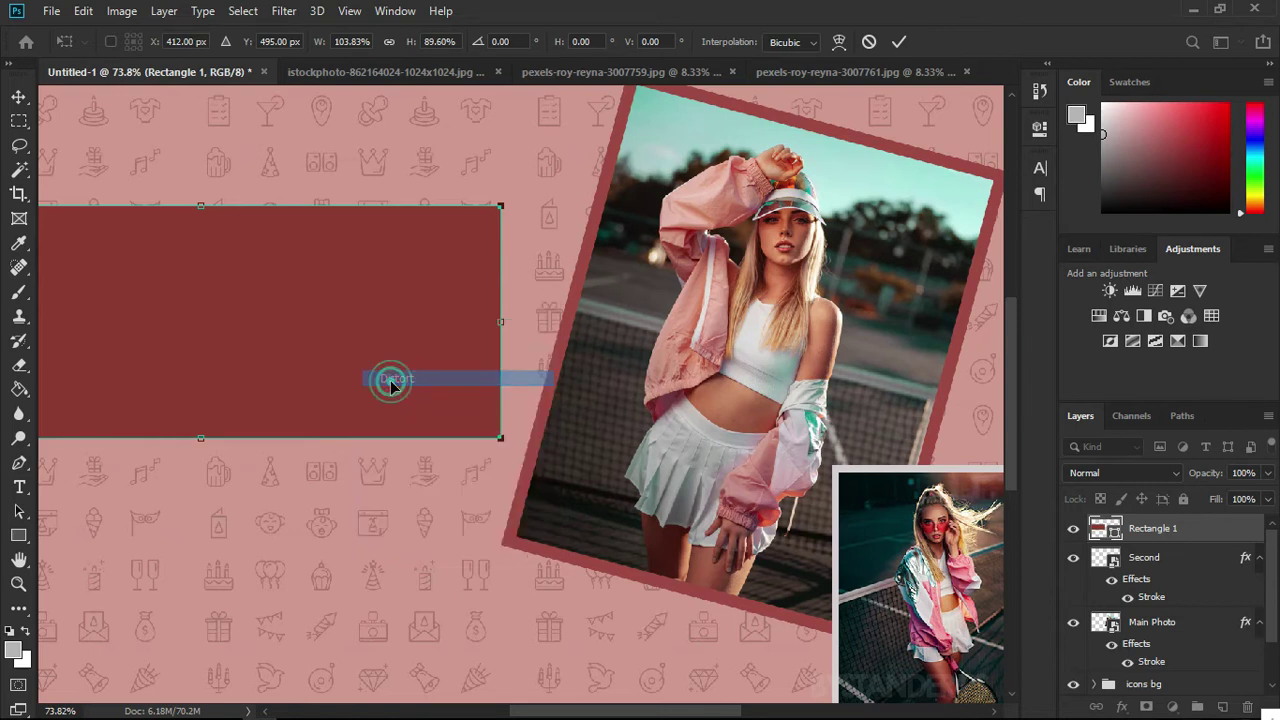
drag(501, 440, 467, 436)
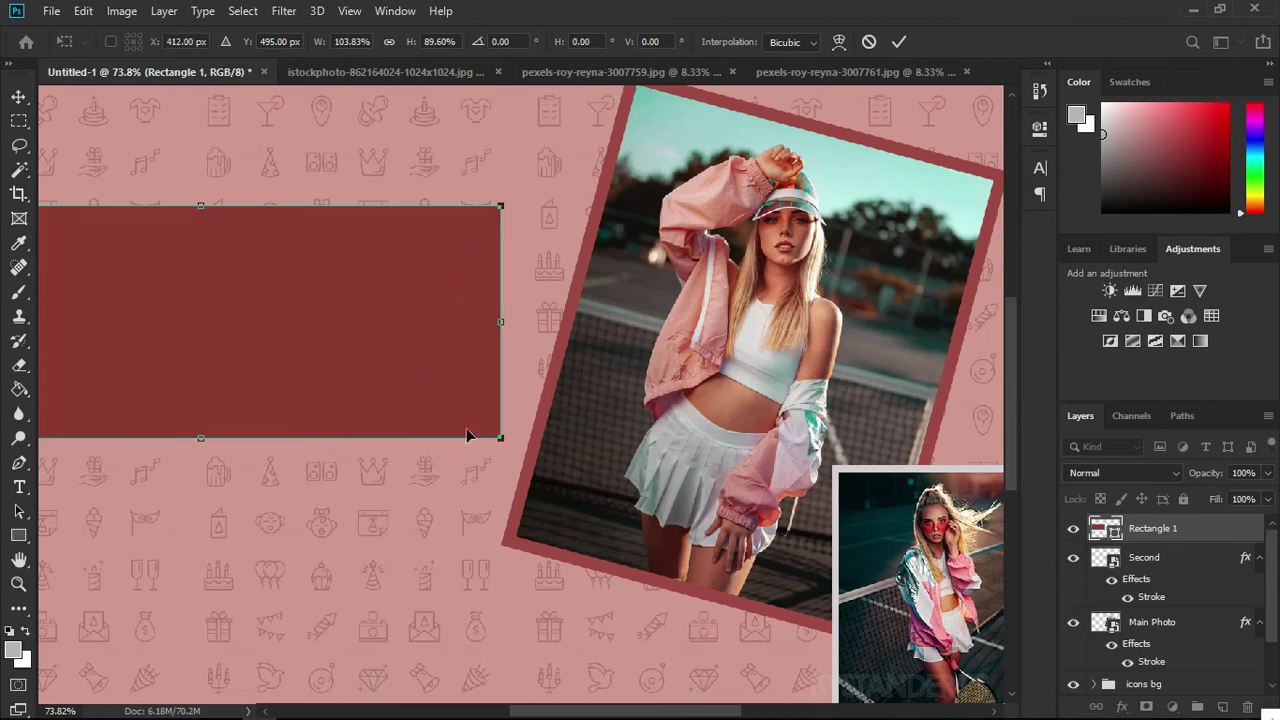
scroll(489, 354, down, 3)
scroll(495, 419, up, 5)
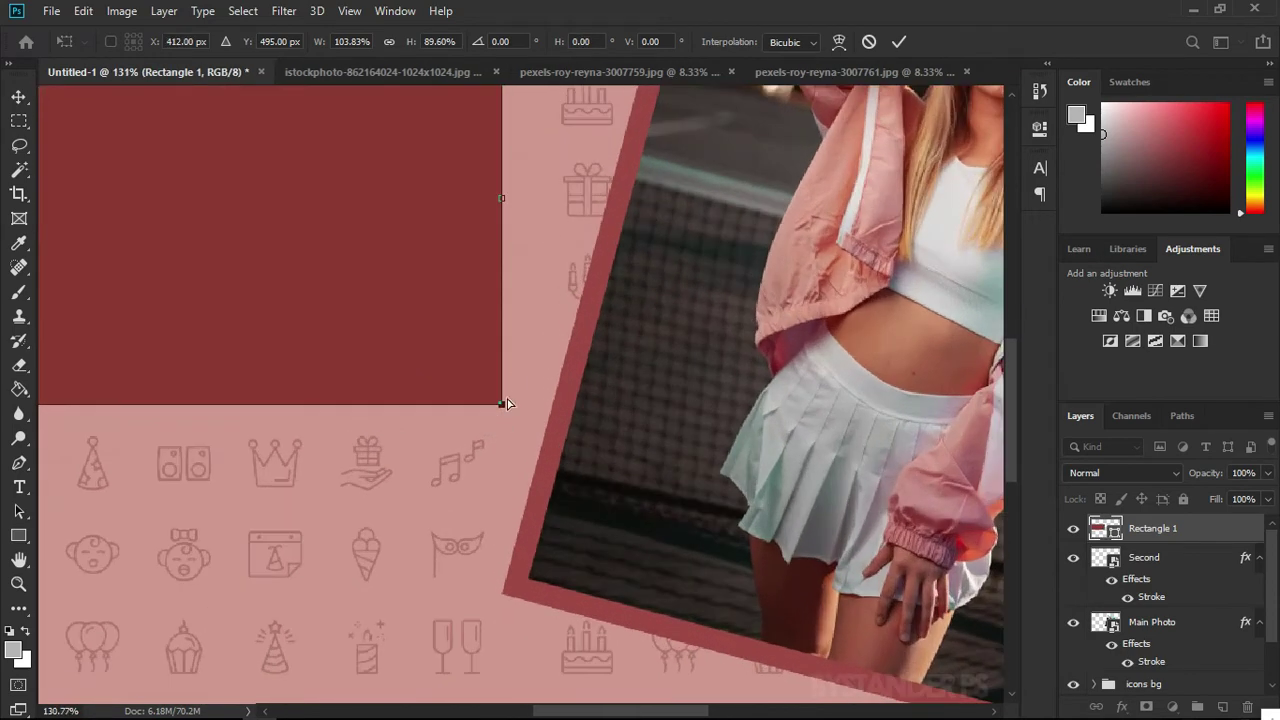
scroll(506, 426, down, 4)
drag(510, 390, 448, 383)
drag(325, 480, 448, 378)
scroll(576, 284, down, 4)
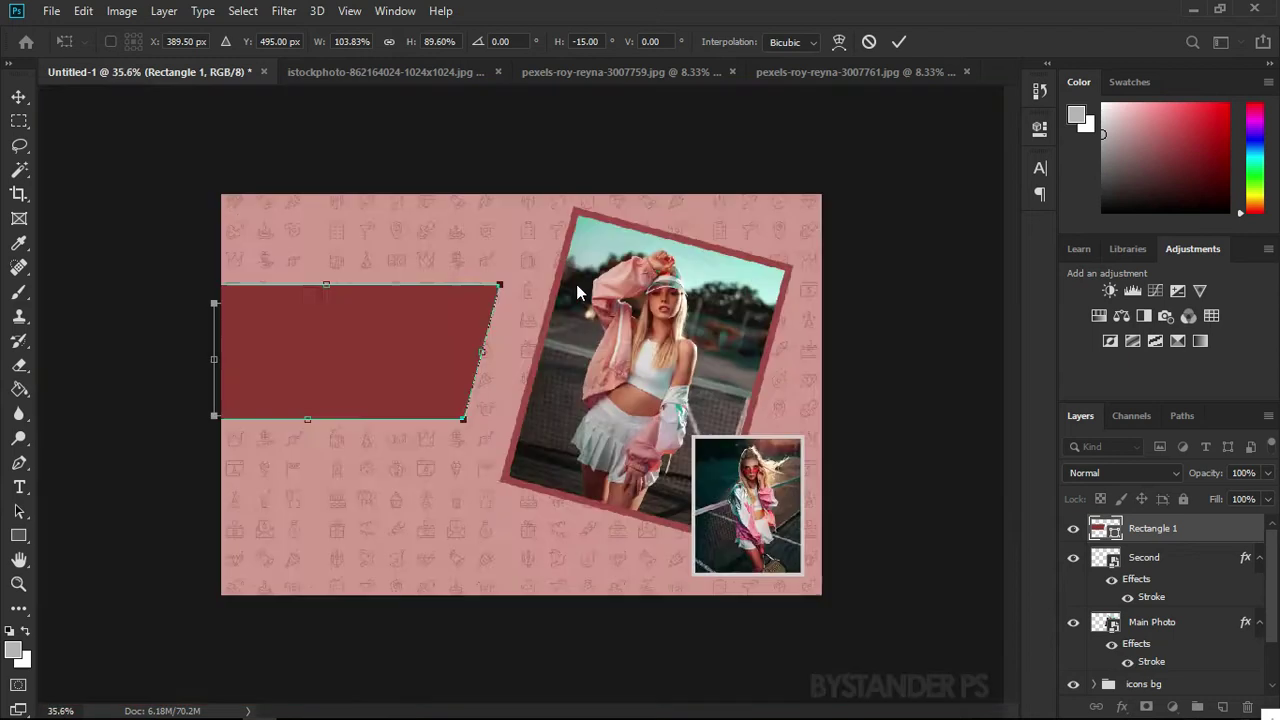
key(Return)
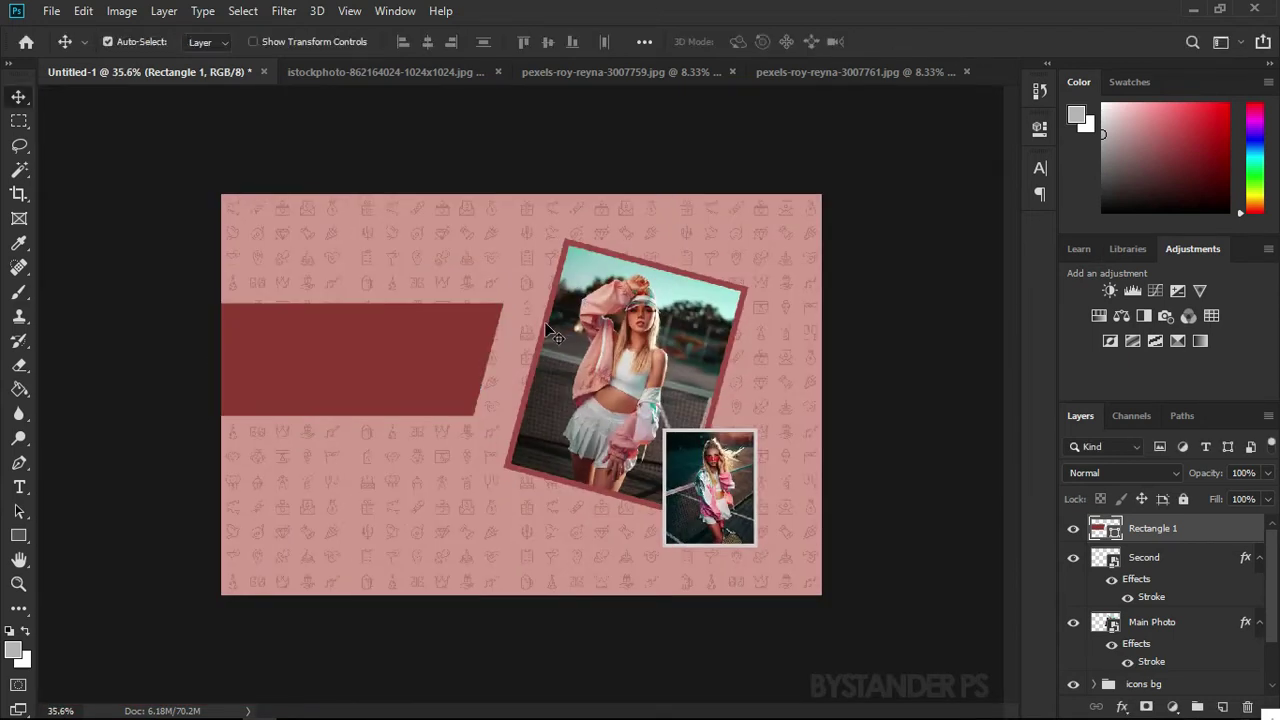
Add the white text "Happy" in Century Gothic Bold 28 pt and place it in the upper-left part of the dark red banner
scroll(400, 289, up, 5)
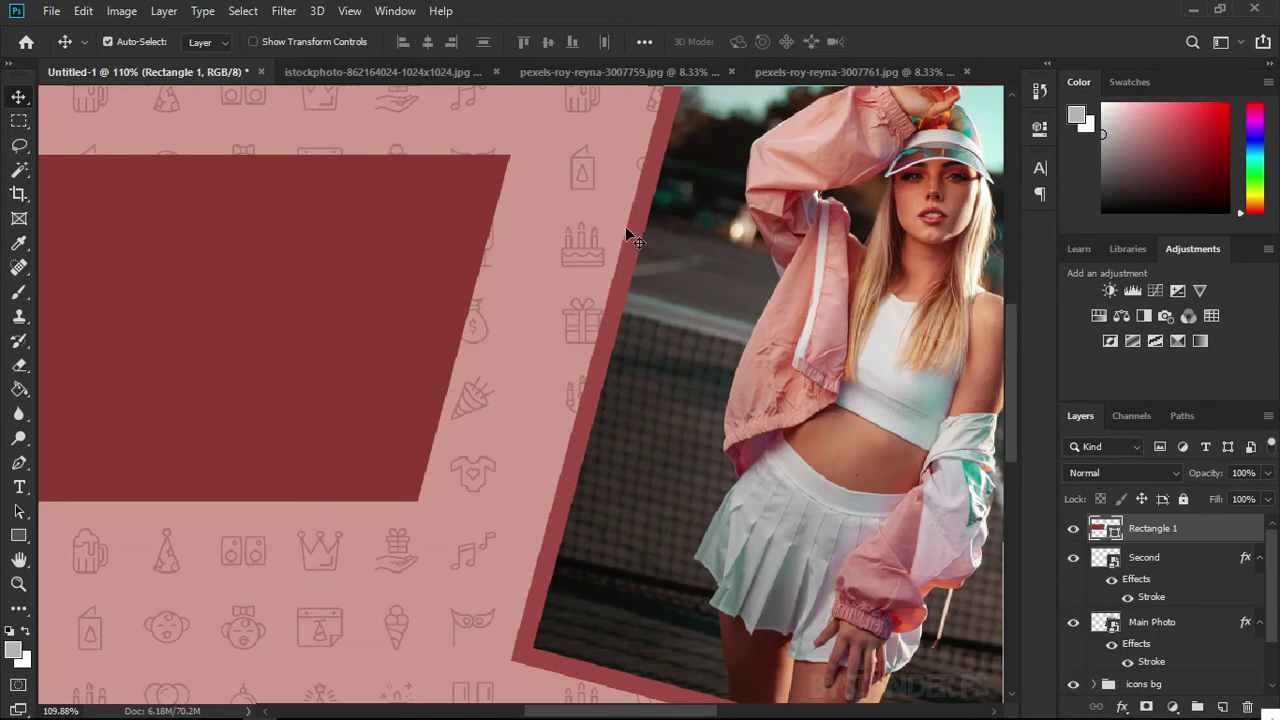
scroll(566, 286, down, 3)
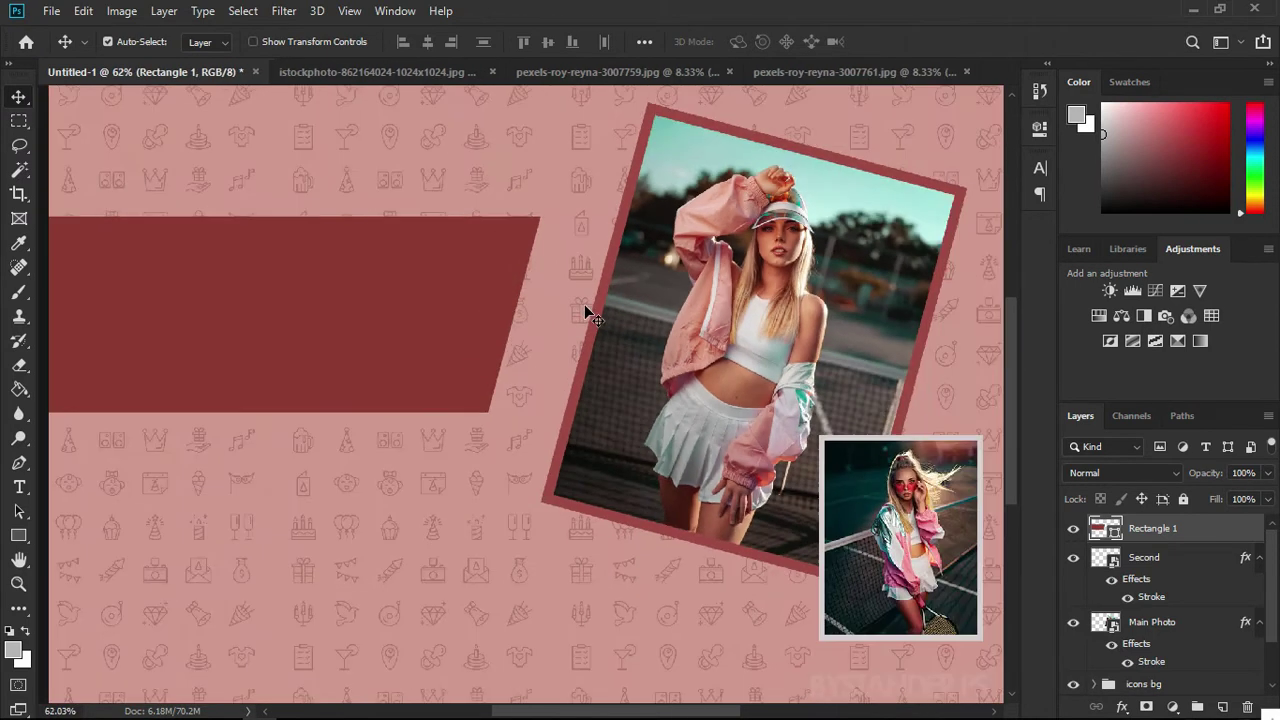
scroll(641, 343, down, 2)
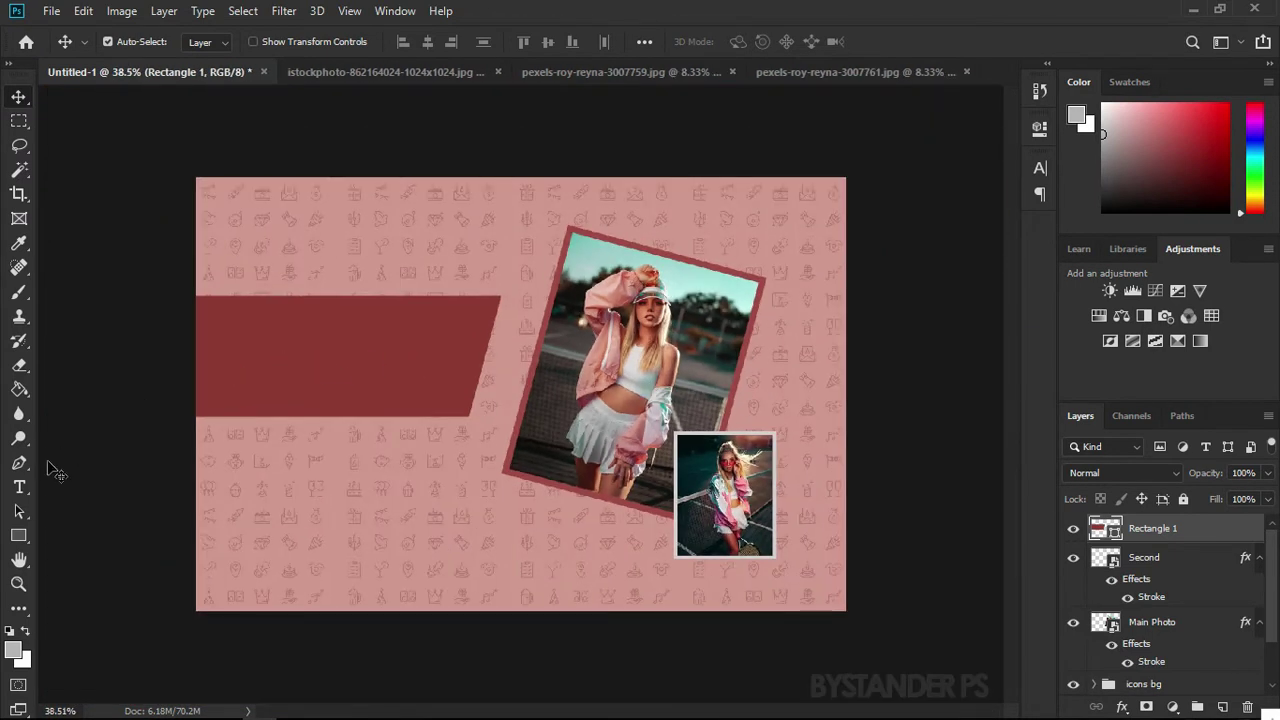
click(16, 487)
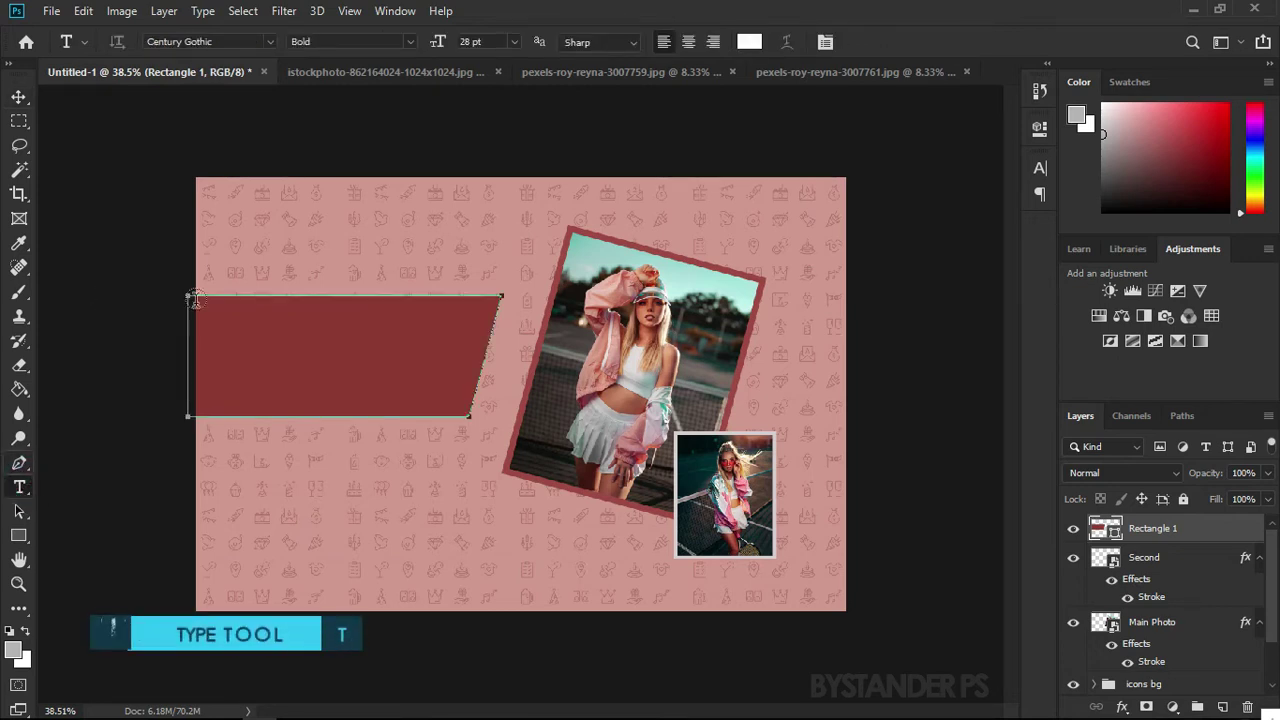
click(235, 214)
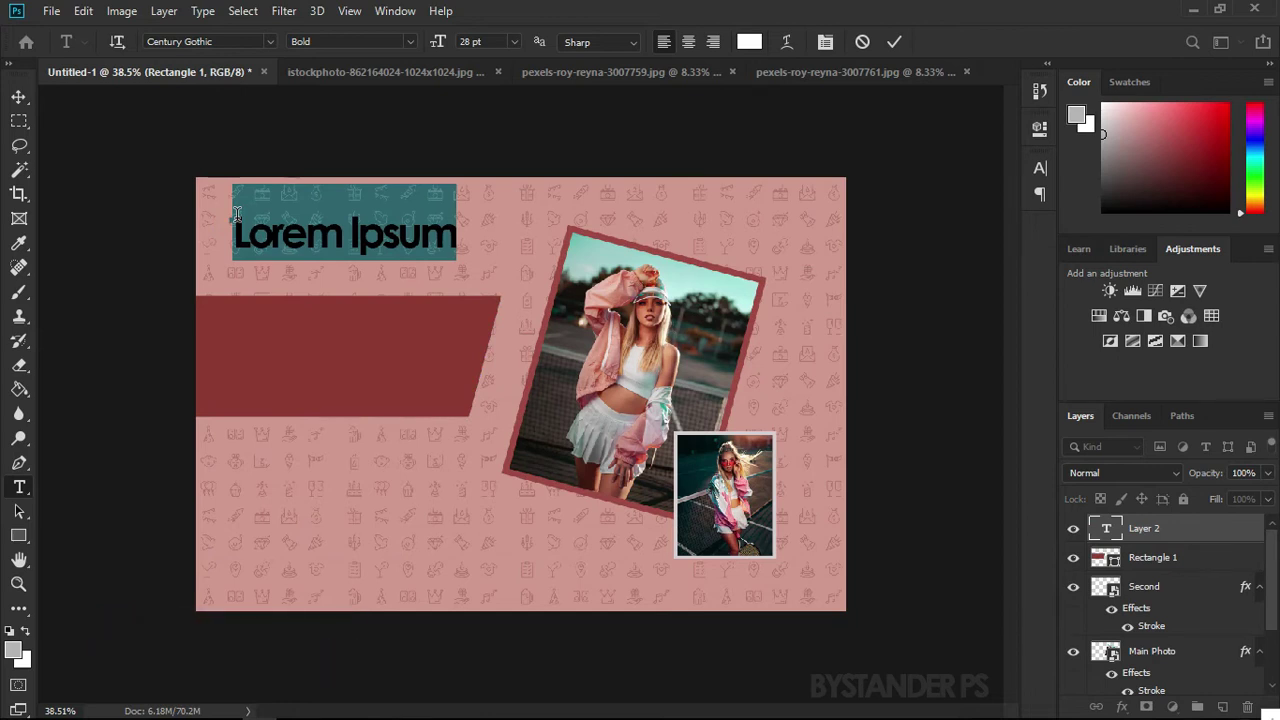
text(Happp)
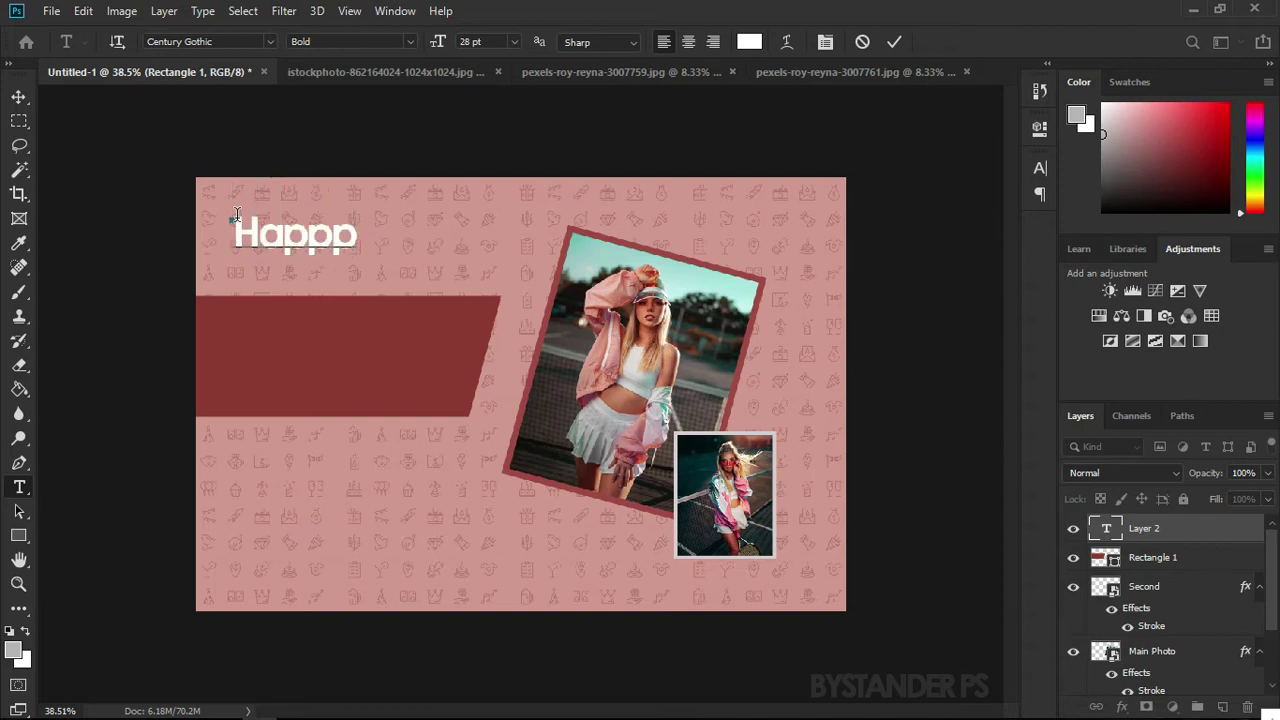
key(BackSpace)
text(y)
drag(334, 286, 322, 374)
click(1106, 527)
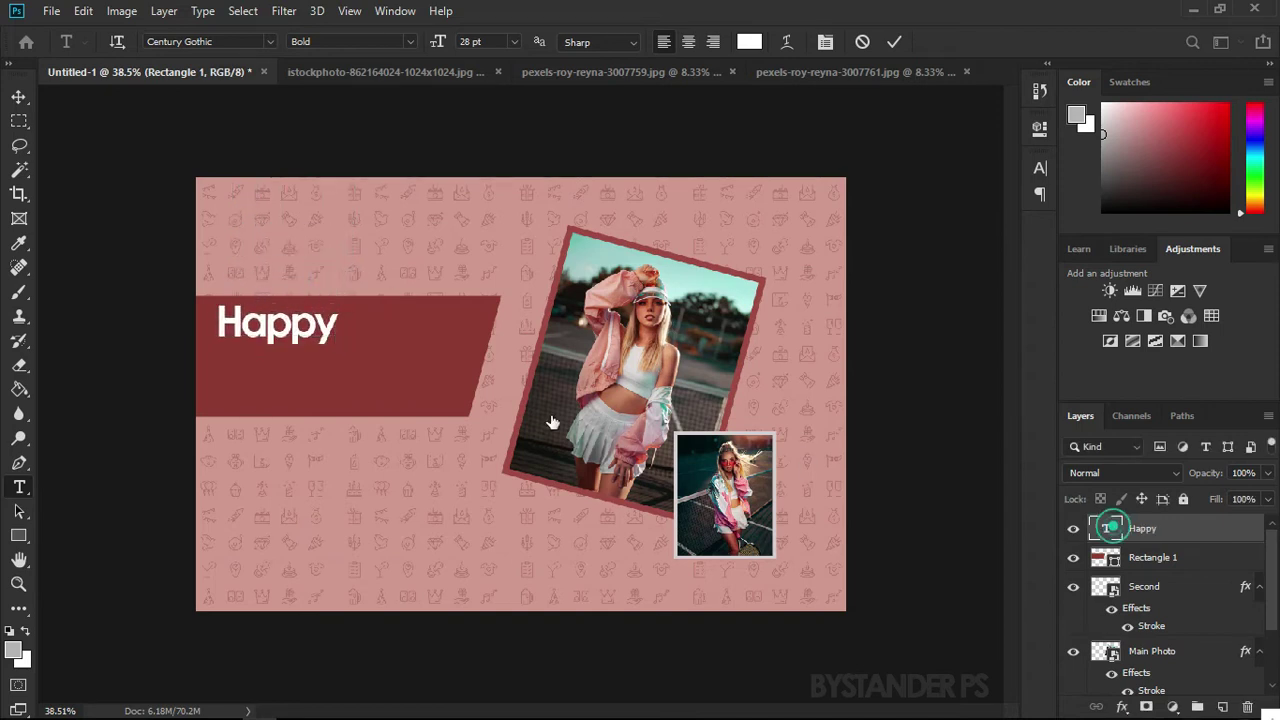
Add "BIRTHDAY" as a separate text layer and position it on the banner, left-aligned directly under "Happy"
click(225, 376)
text(BIRTHDAY)
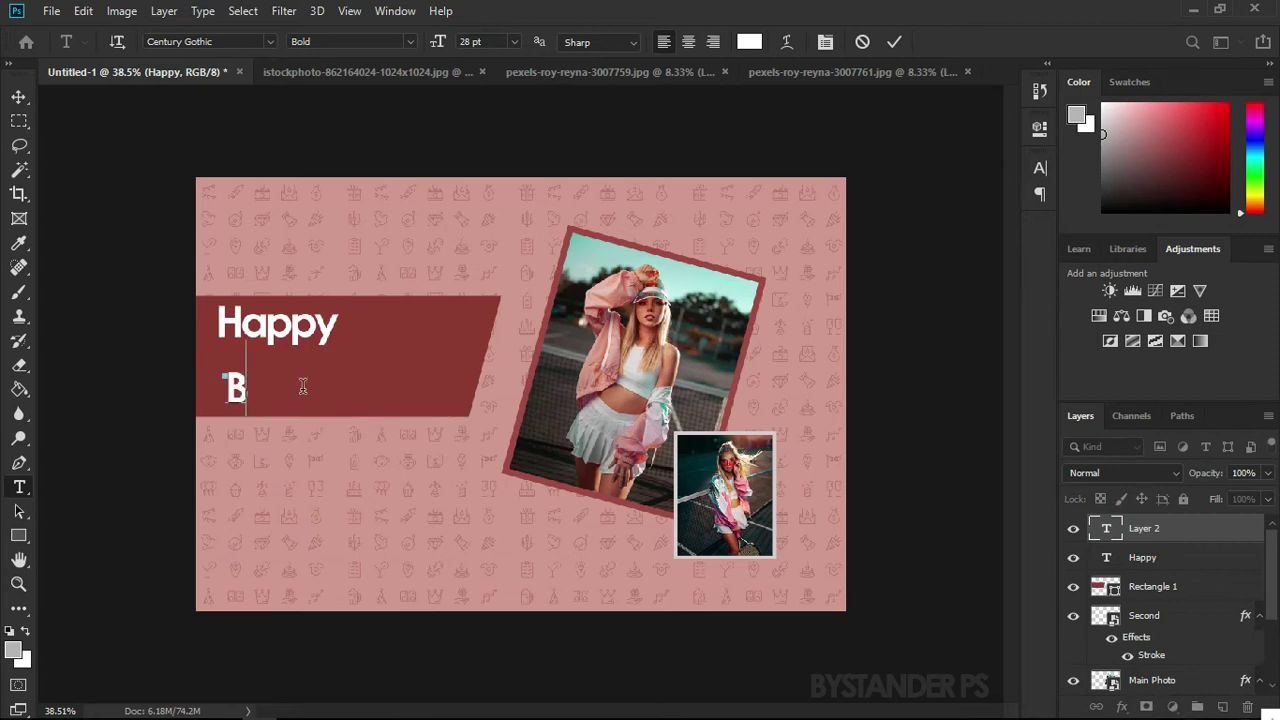
key(ctrl+plus)
scroll(352, 416, up, 1)
drag(309, 437, 295, 401)
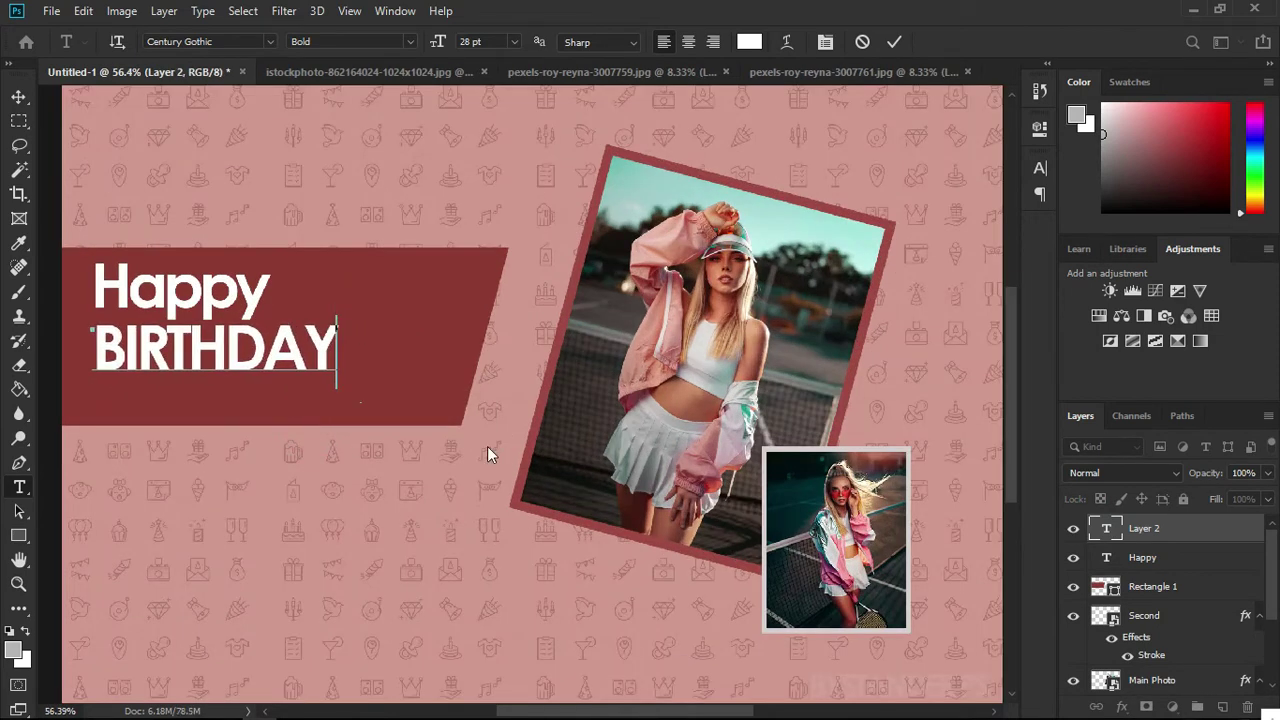
scroll(487, 446, down, 2)
click(1130, 558)
Add the celebrant's first name as a separate text layer and position it under "BIRTHDAY" near the banner's lower edge
scroll(335, 395, up, 3)
scroll(289, 399, down, 2)
click(186, 405)
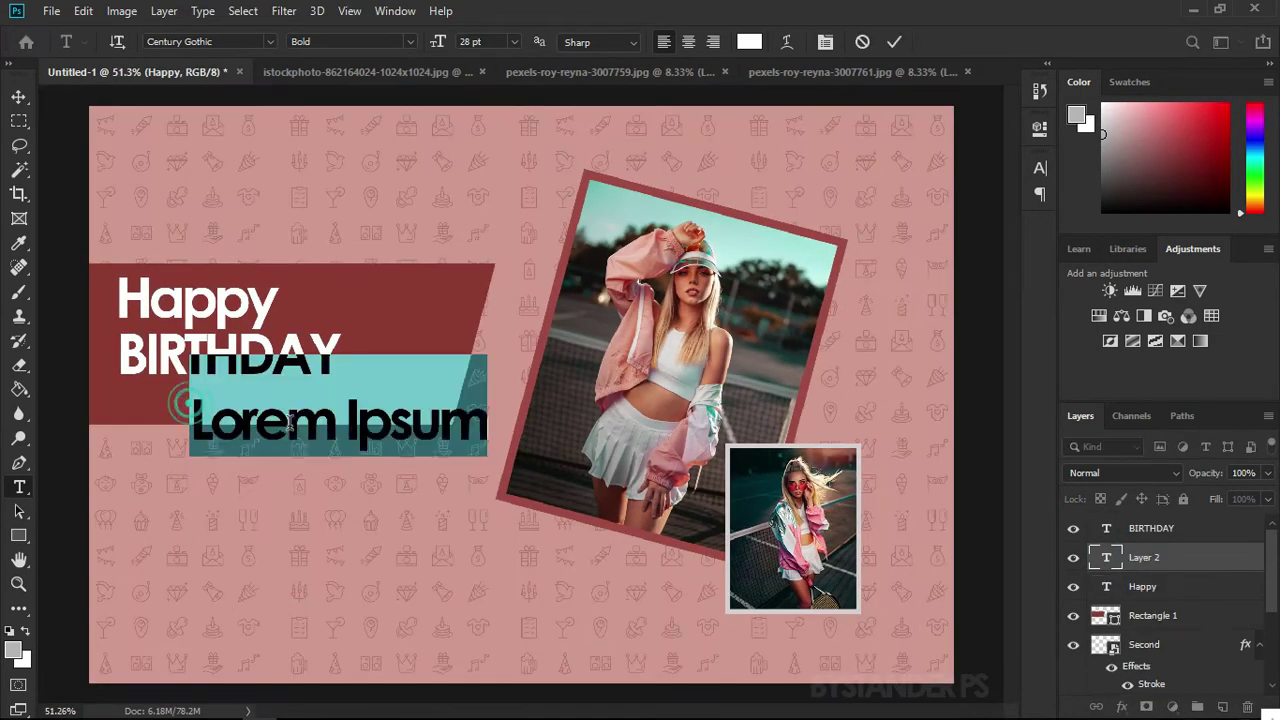
text(cHR)
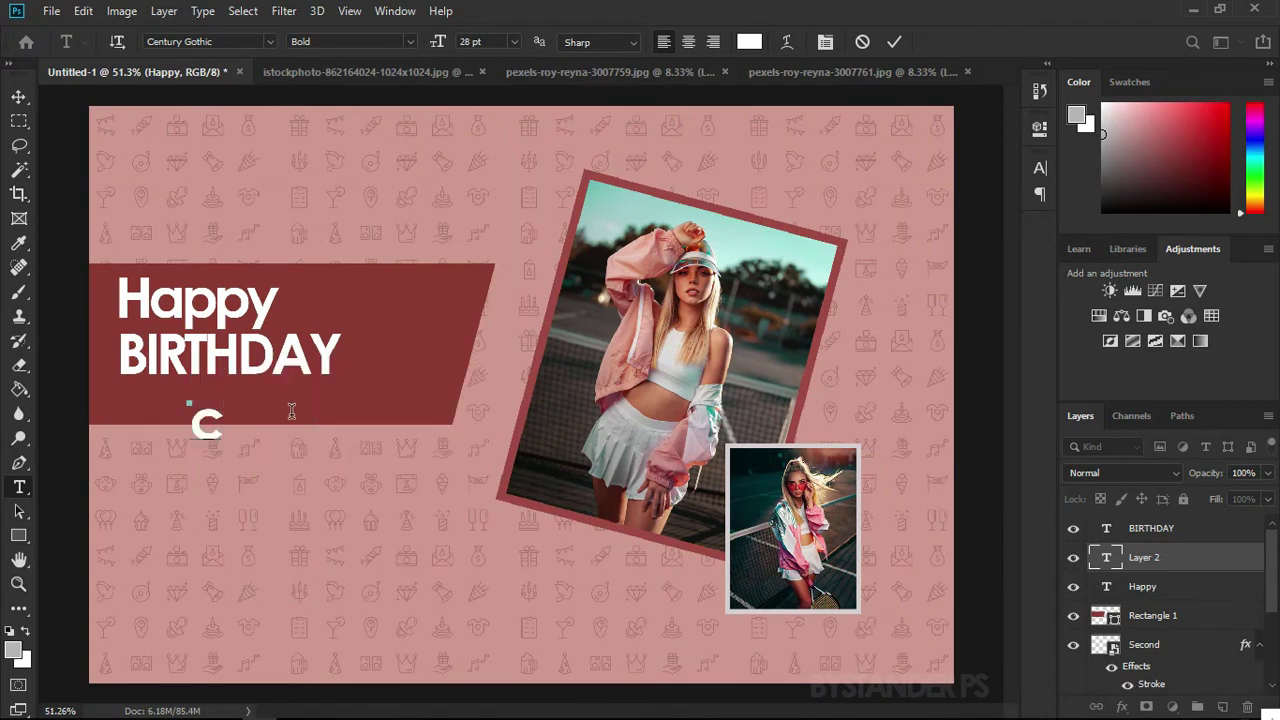
key(BackSpace)
key(BackSpace)
key(BackSpace)
text(Christiana)
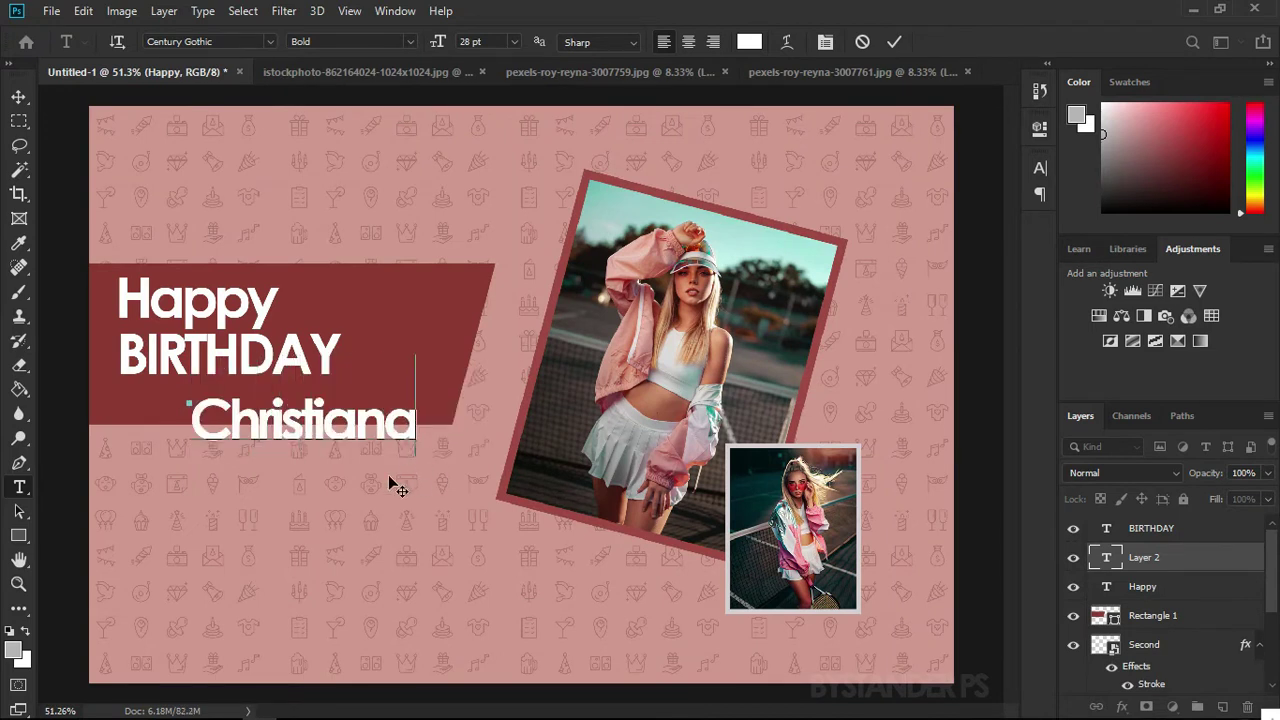
drag(395, 487, 323, 474)
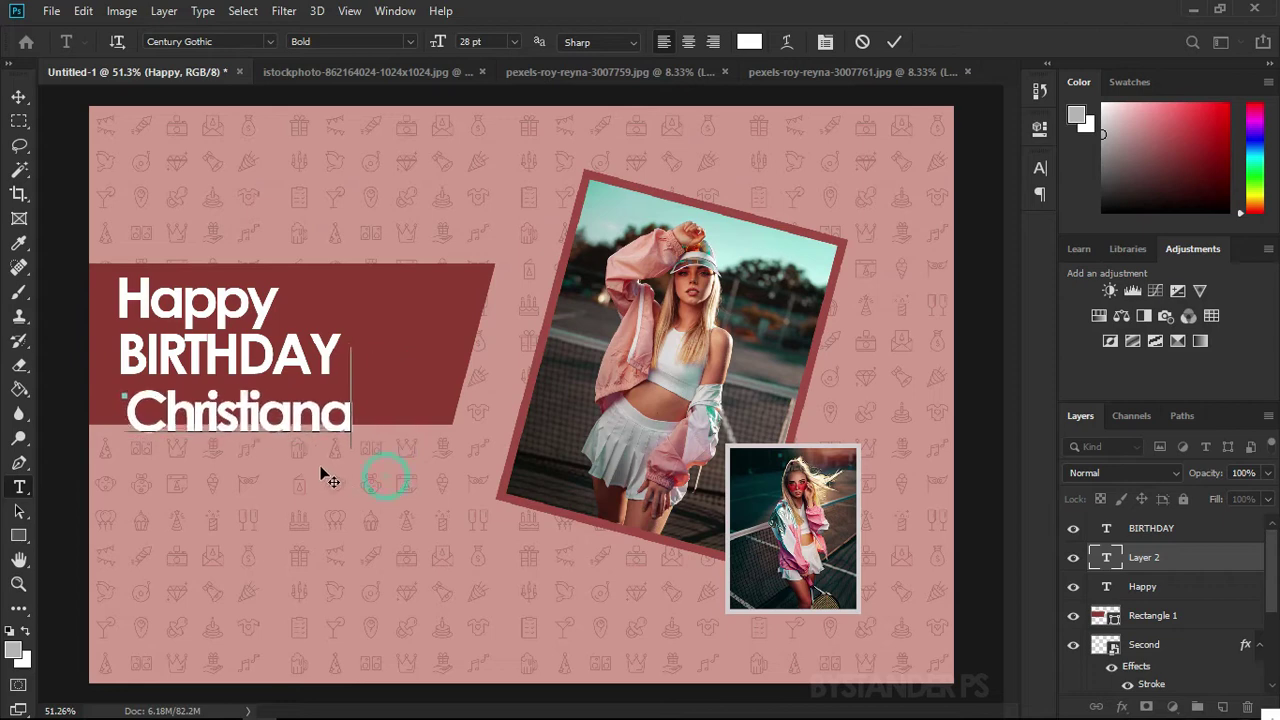
key(ctrl+minus)
scroll(570, 482, down, 2)
scroll(420, 470, up, 4)
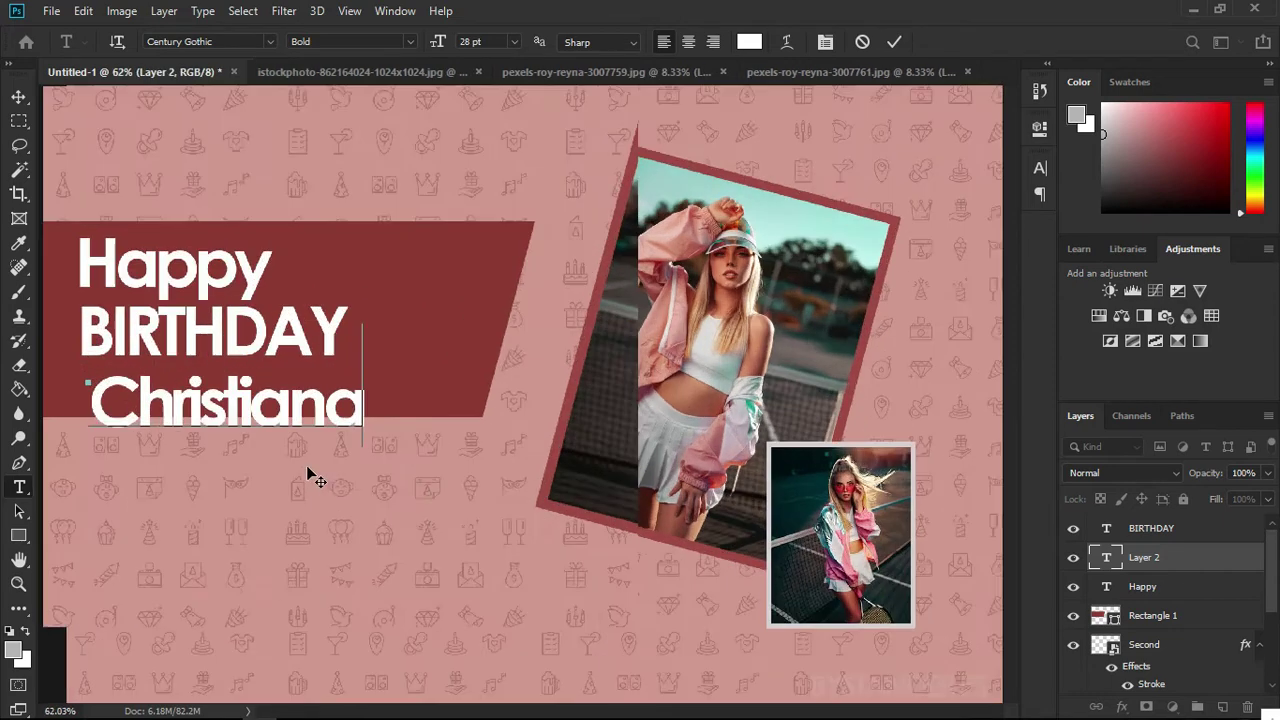
scroll(508, 494, down, 2)
scroll(400, 420, up, 2)
scroll(380, 365, down, 1)
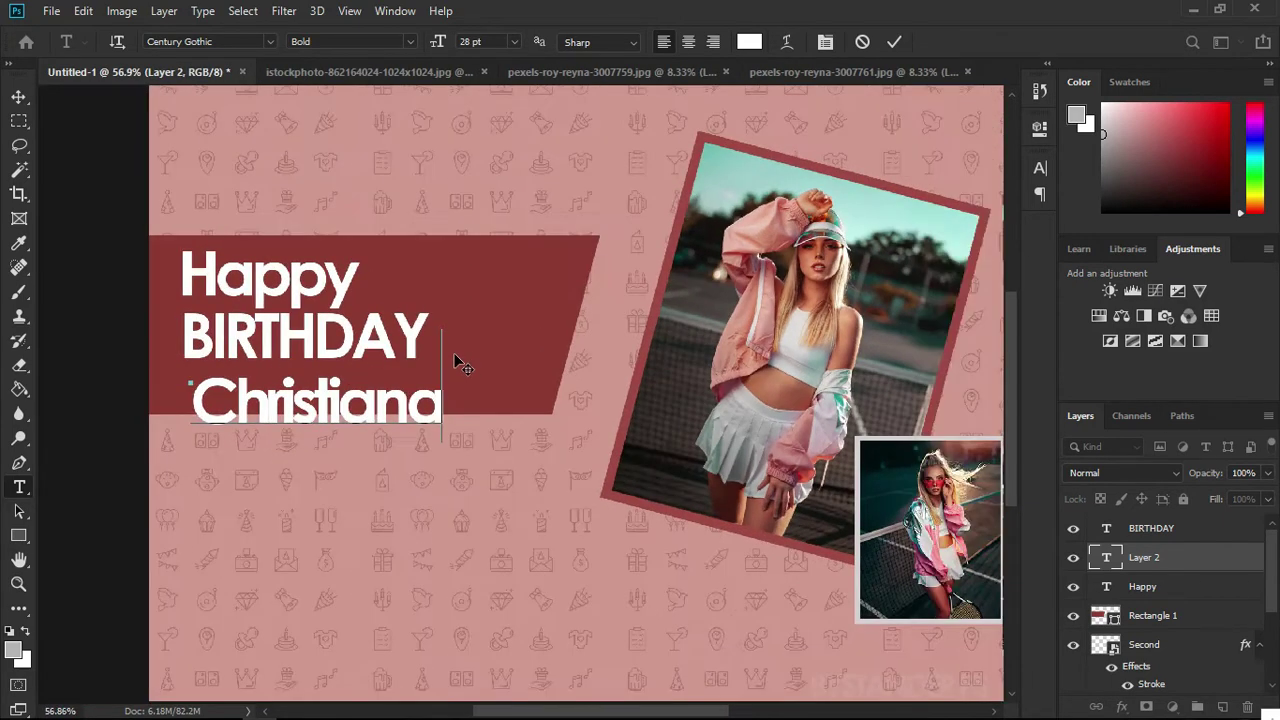
click(1104, 520)
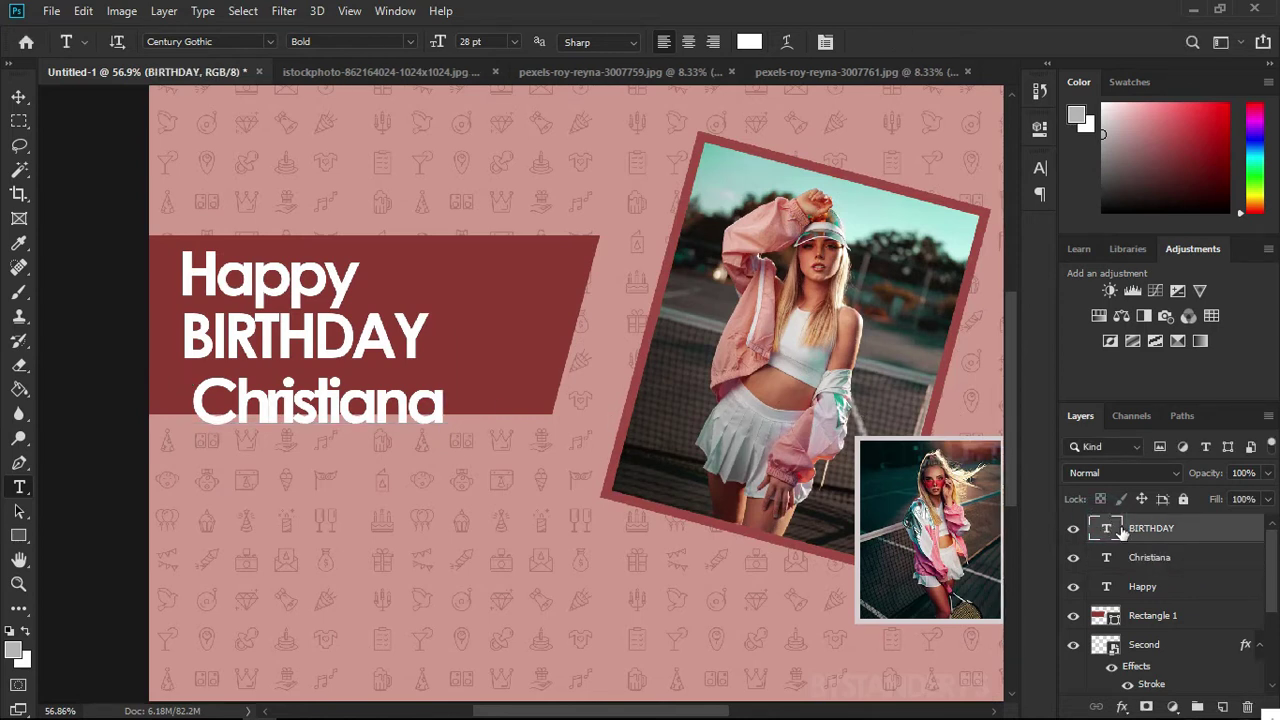
Try the Miracle Justice font on the "Happy" text, and set its font to Ambitive
double_click(1106, 587)
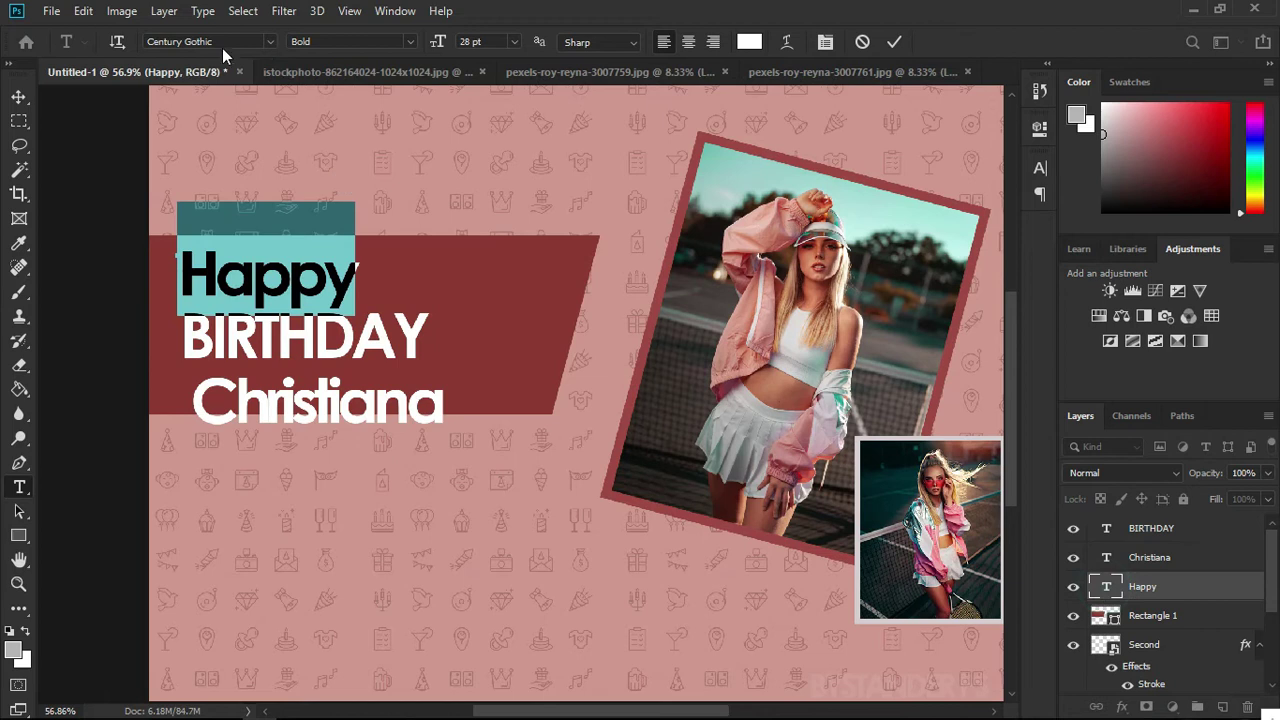
click(268, 41)
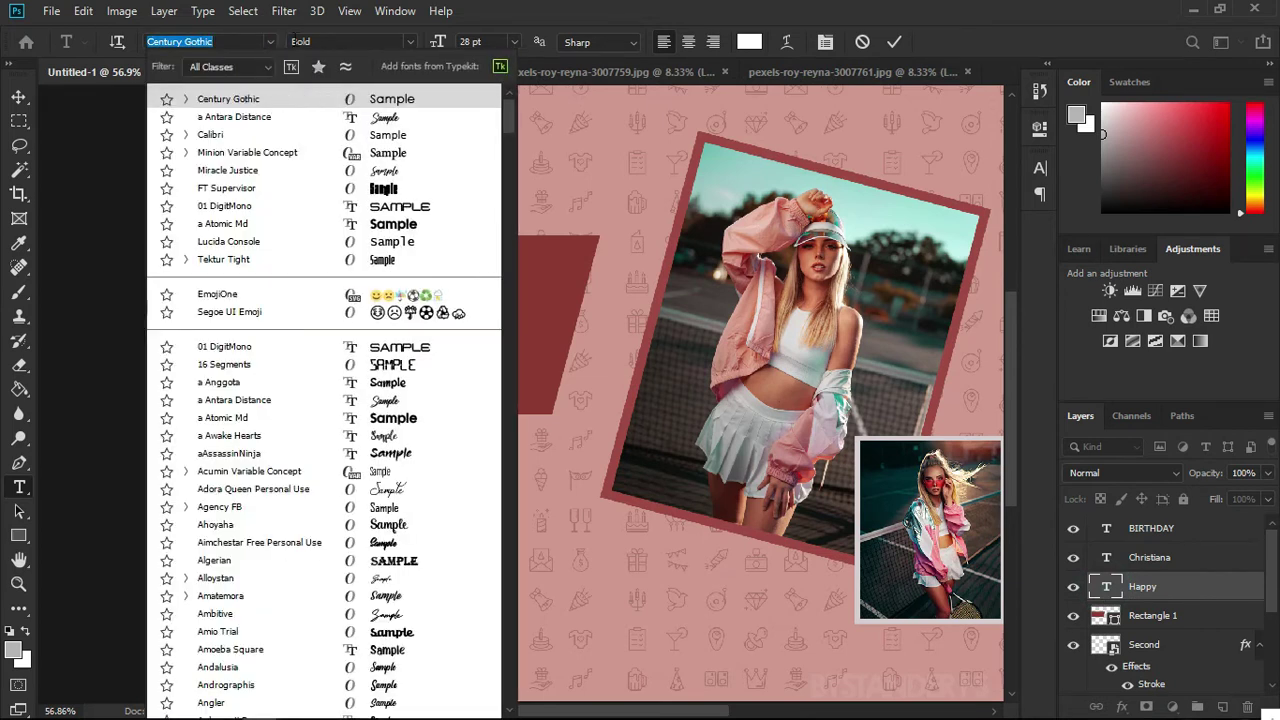
click(340, 170)
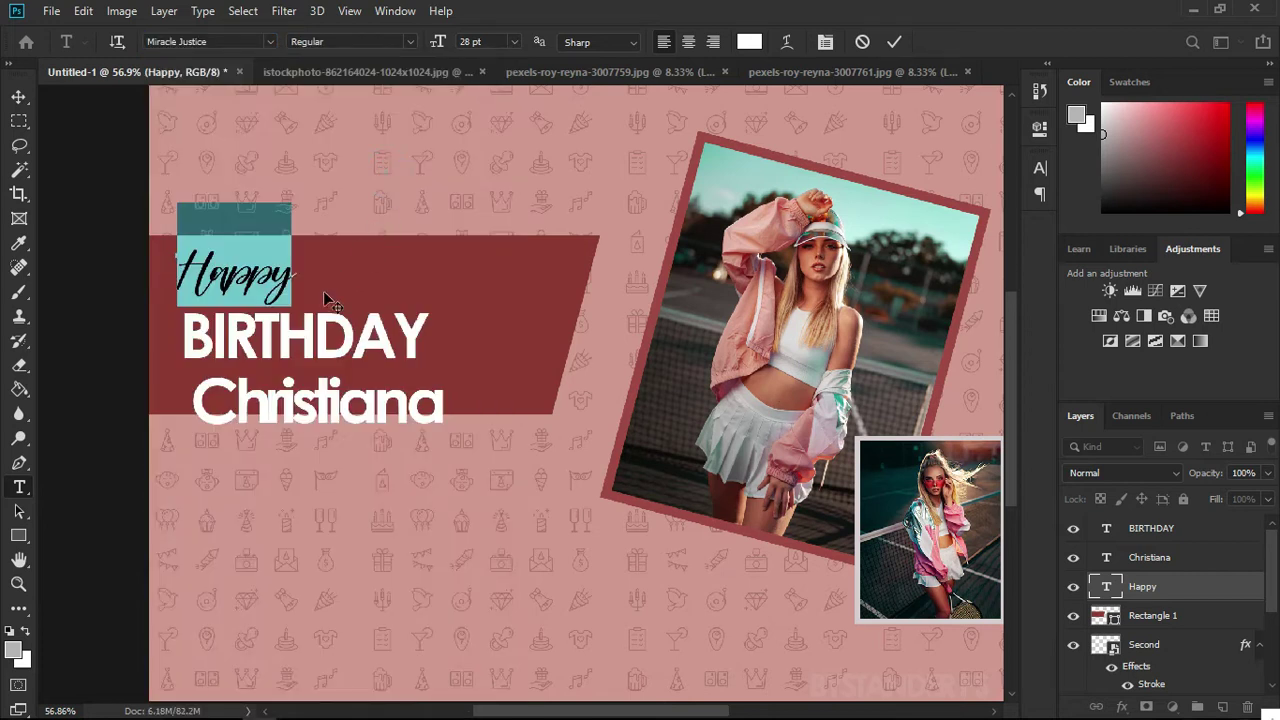
click(268, 41)
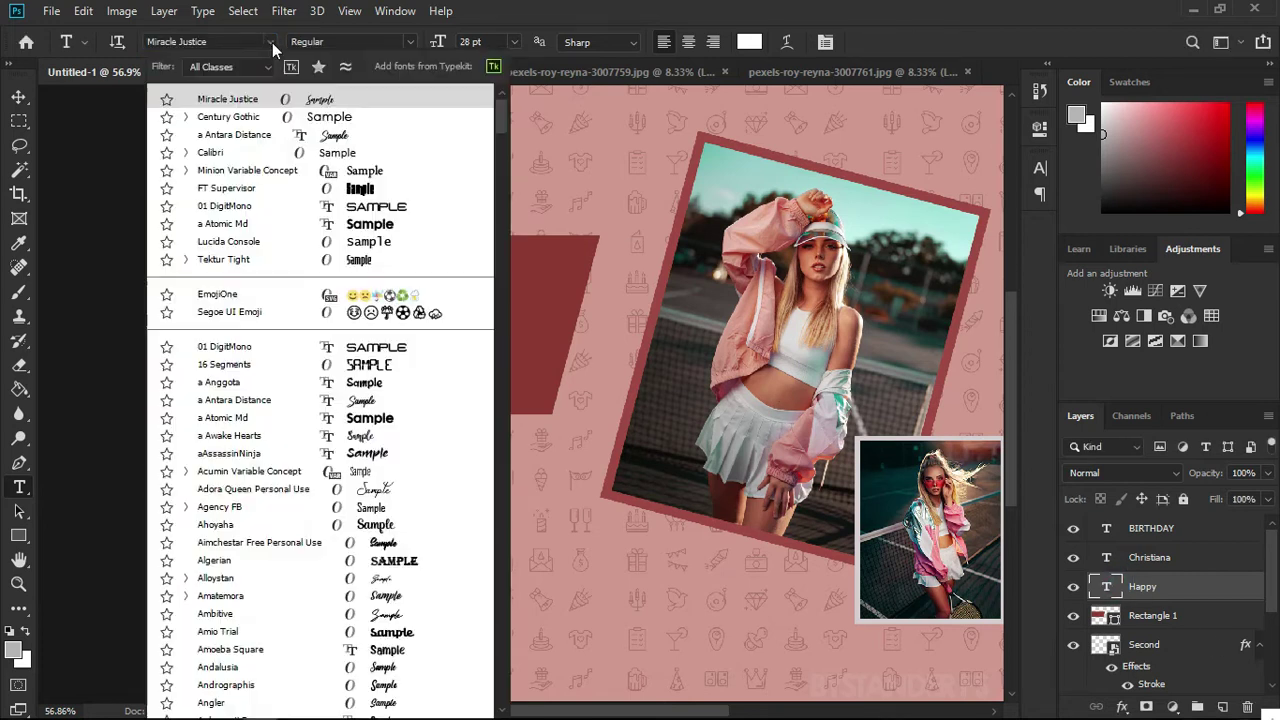
click(392, 613)
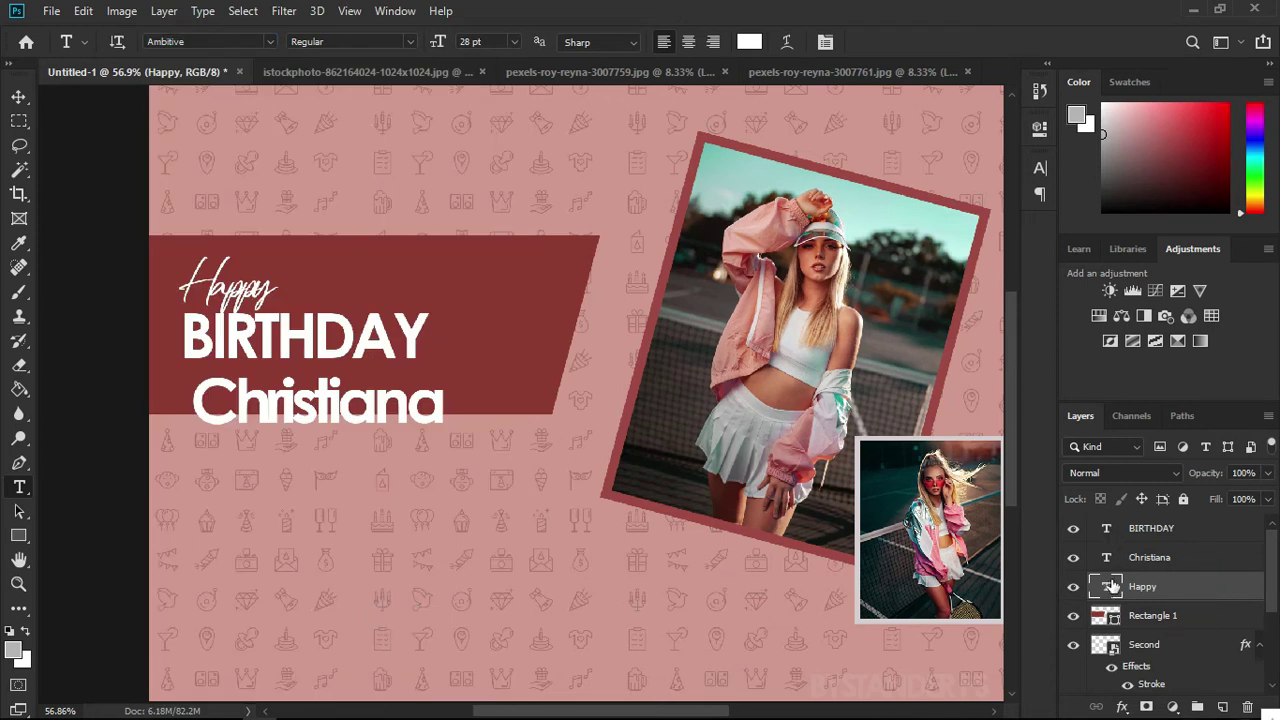
Set the celebrant's name text to the a Antara Distance font and move it below the right end of "BIRTHDAY"
click(1107, 530)
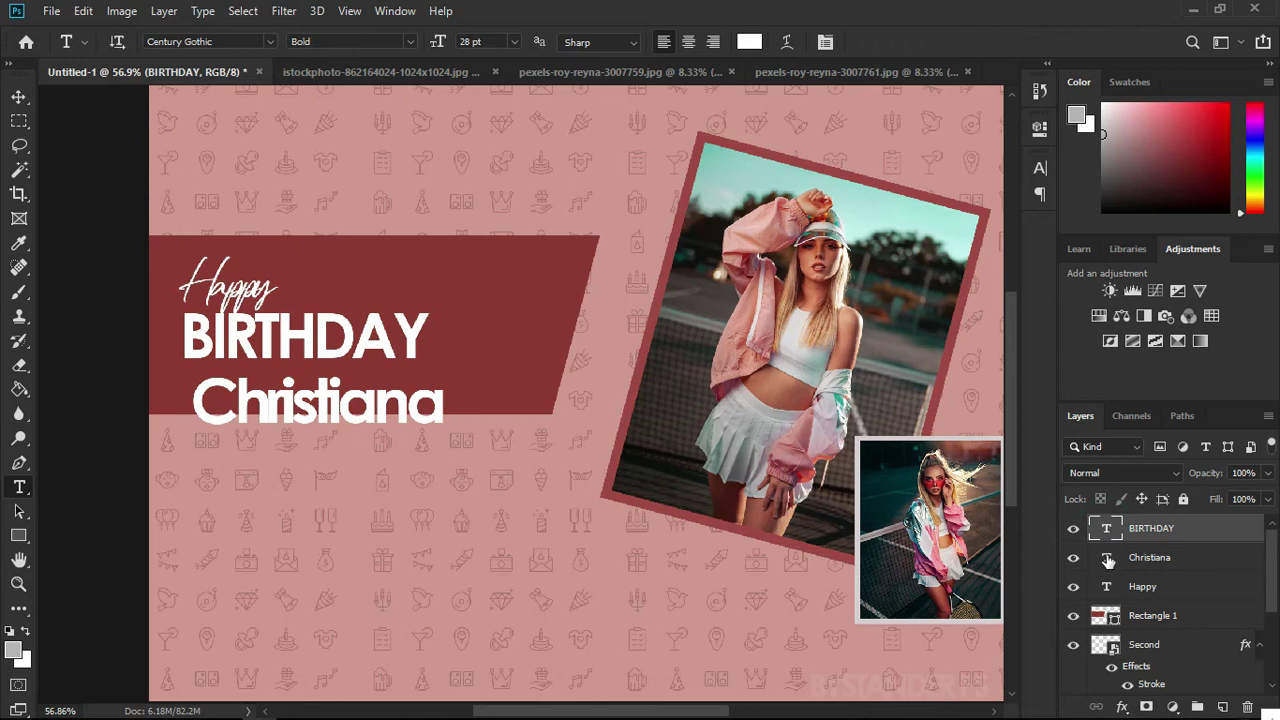
double_click(1107, 561)
click(269, 41)
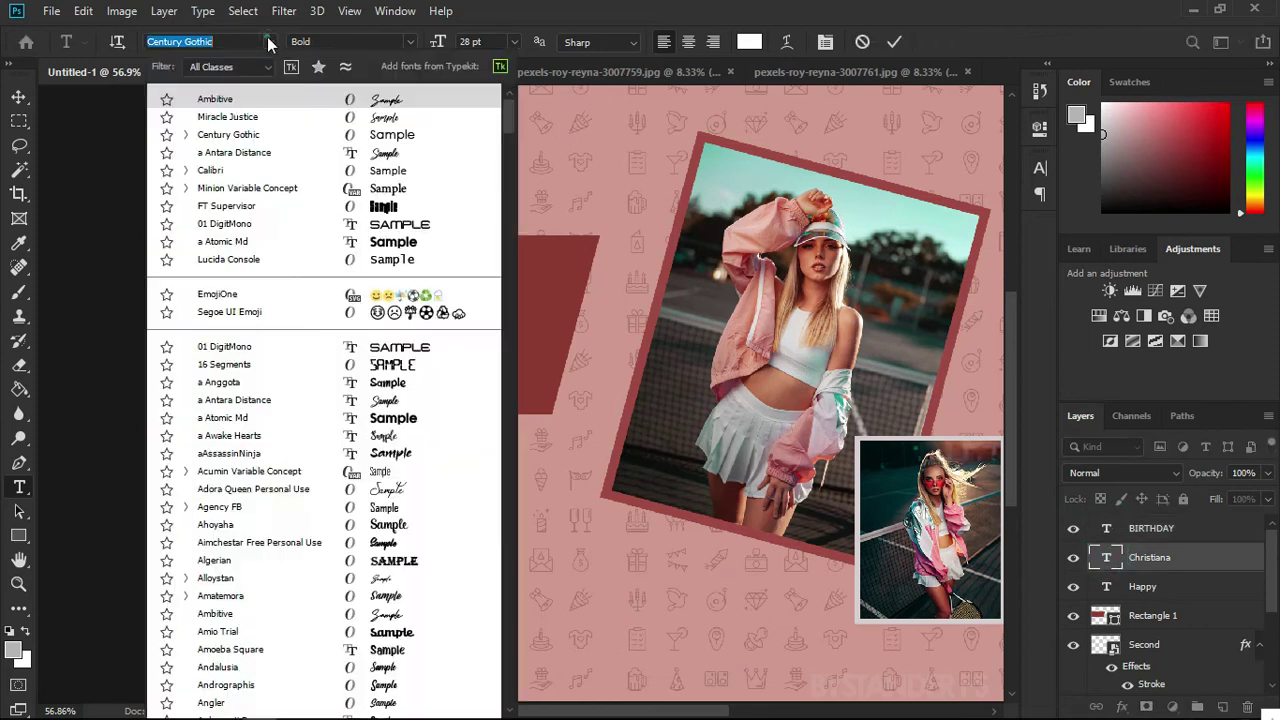
click(378, 153)
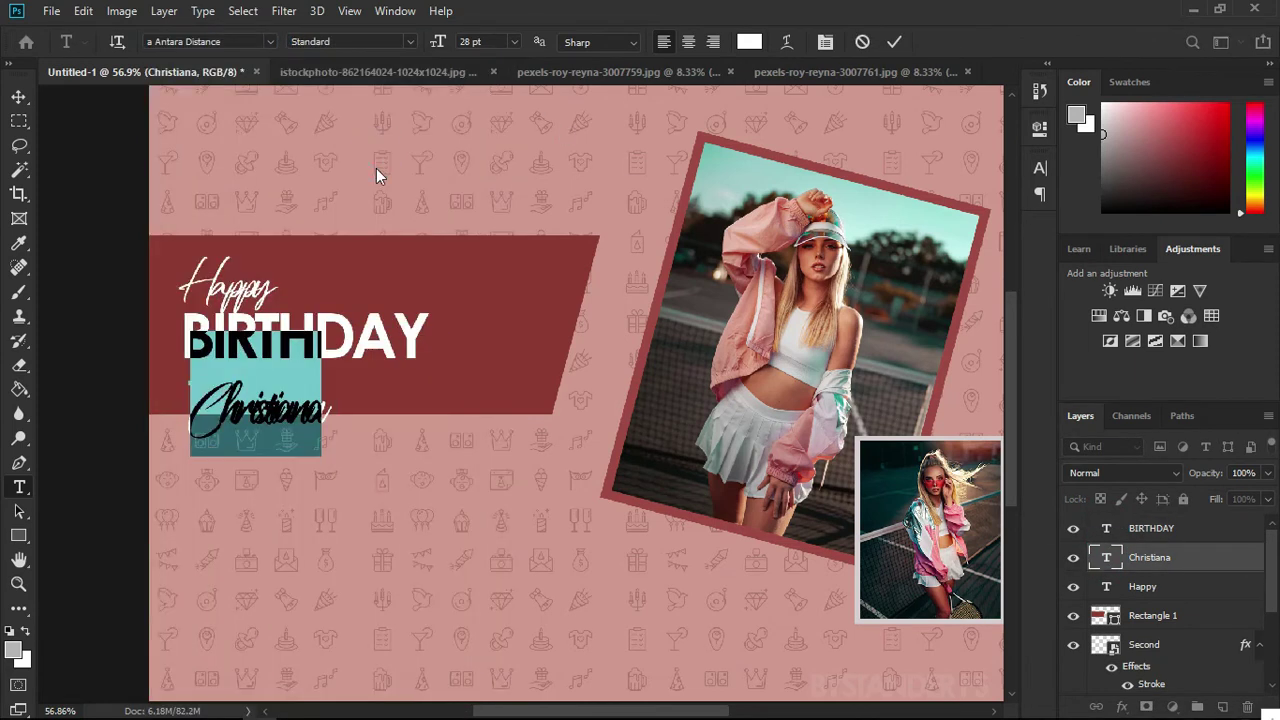
drag(337, 486, 509, 469)
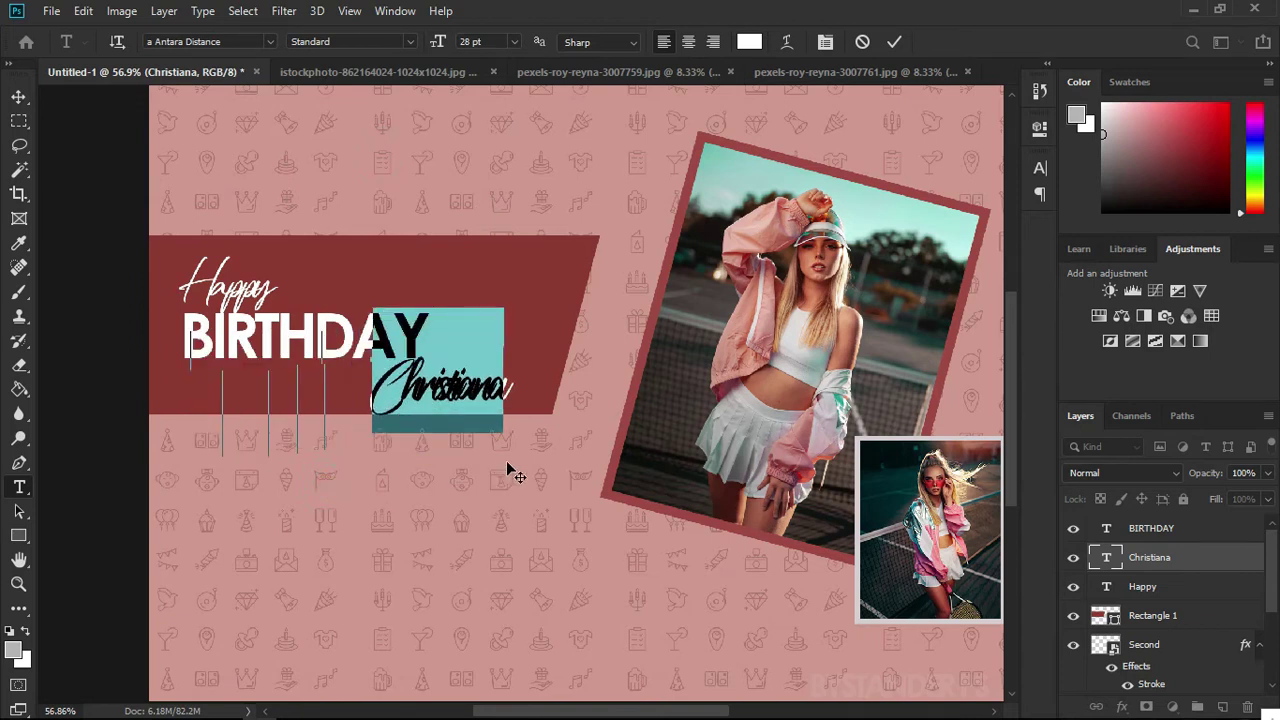
click(1205, 563)
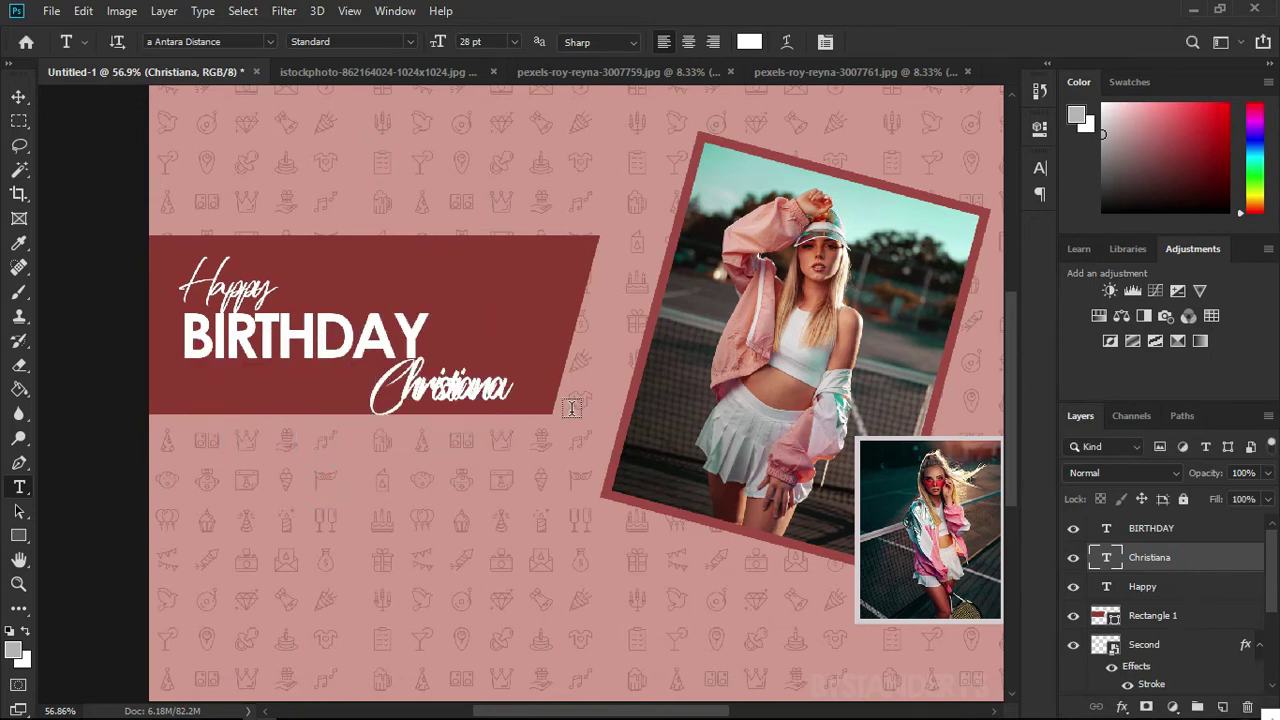
Set the letter tracking of the "Happy" text to 0
scroll(580, 410, up, 3)
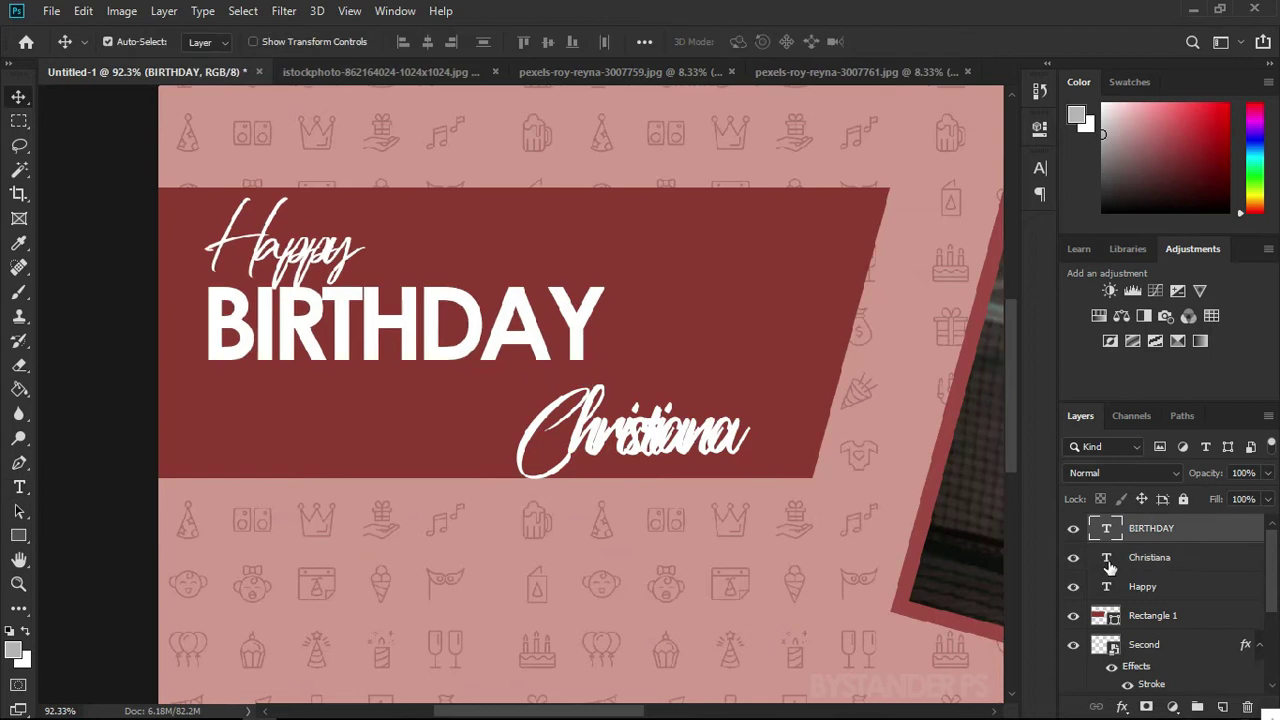
double_click(1107, 587)
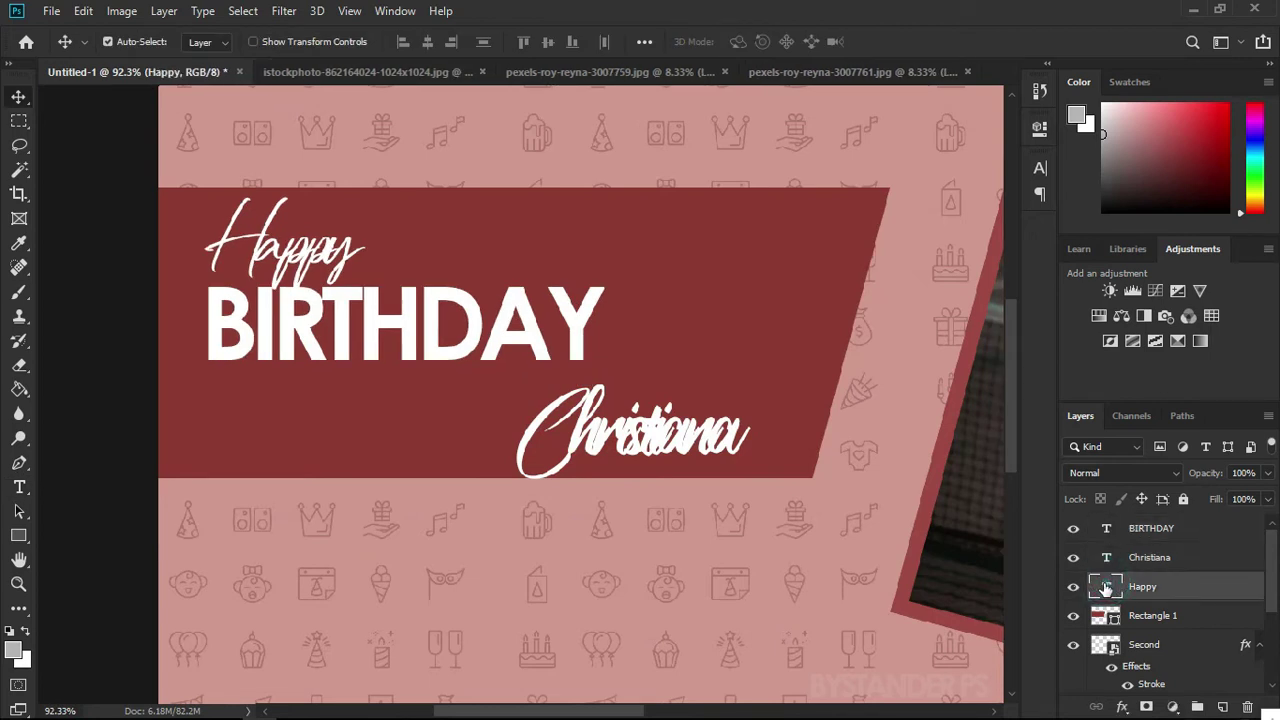
click(1041, 169)
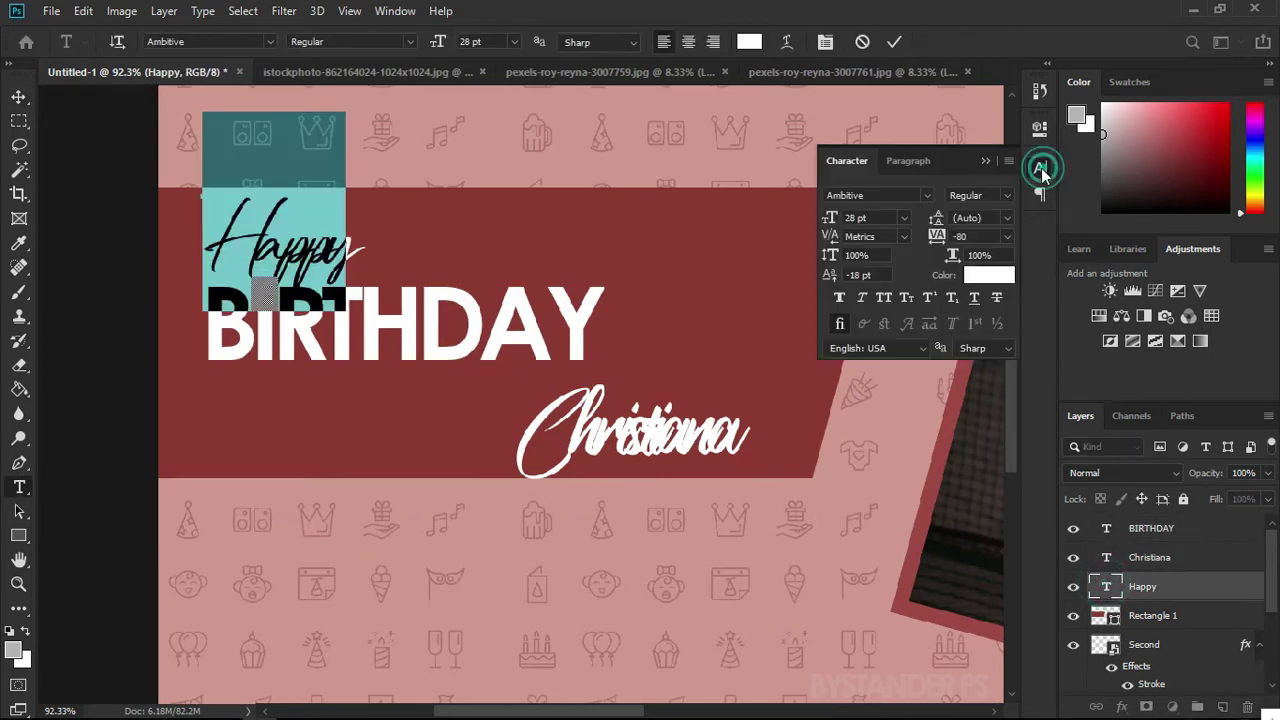
click(1007, 238)
click(985, 349)
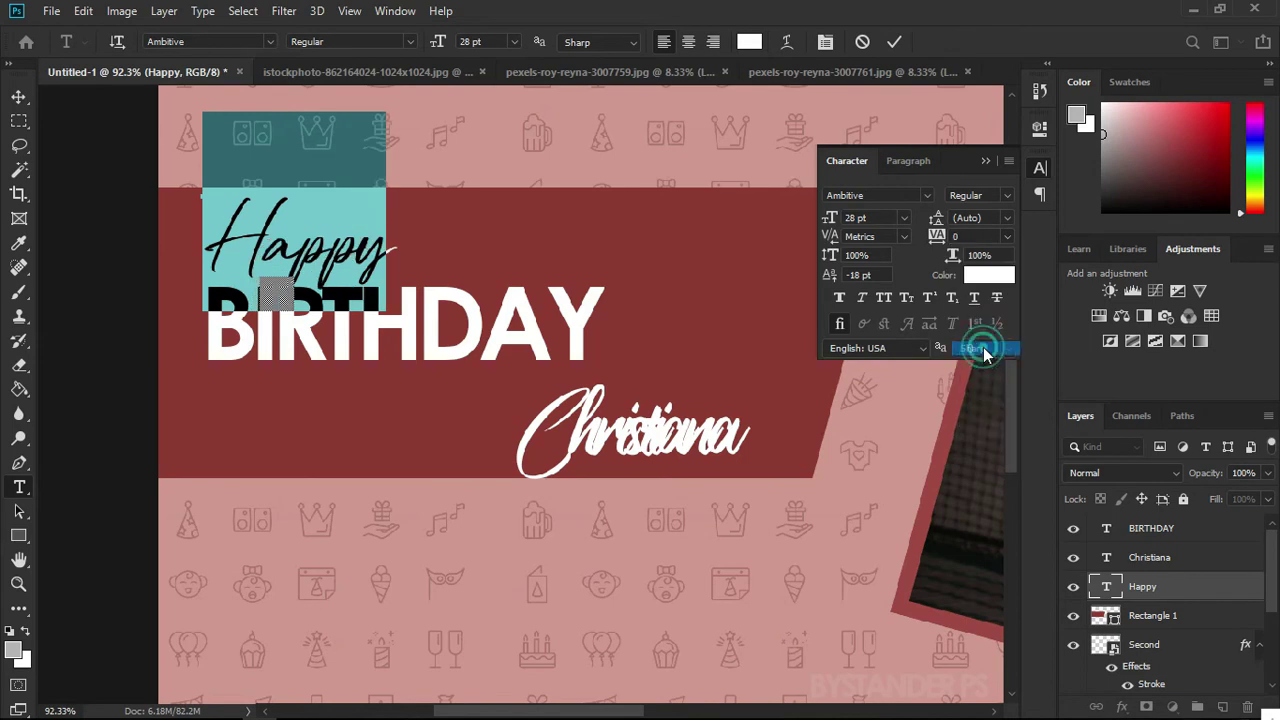
click(986, 161)
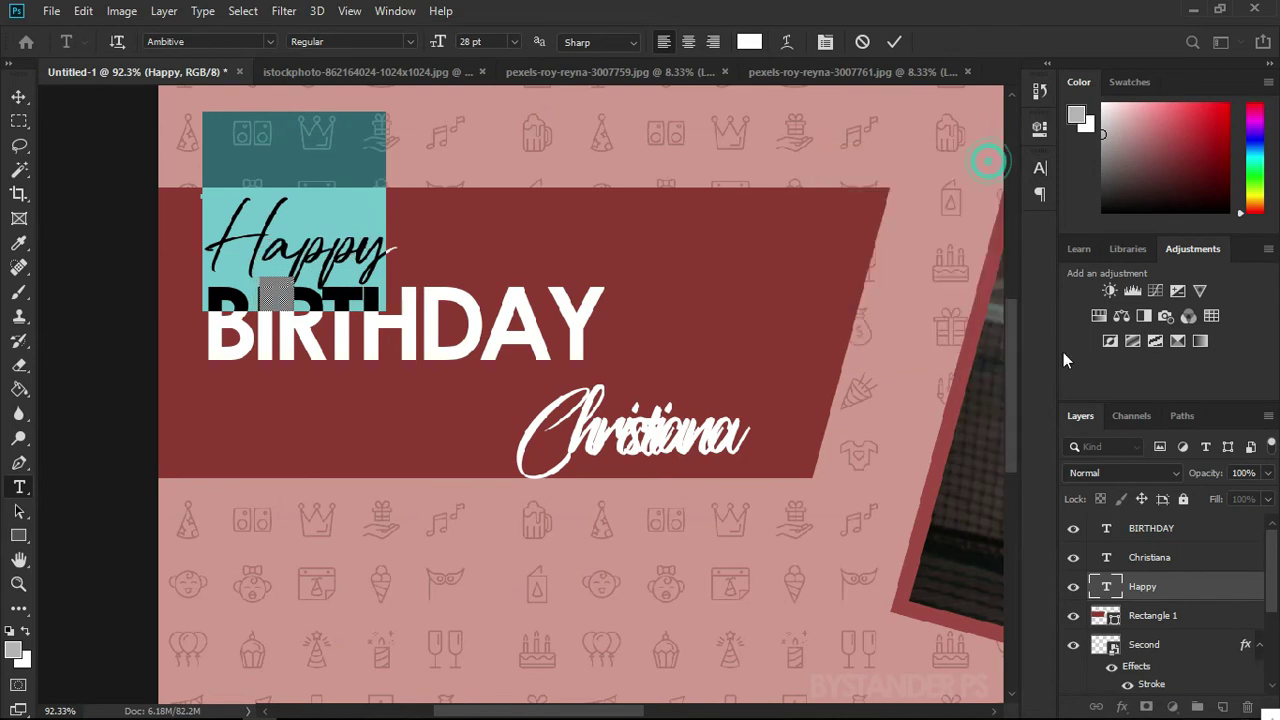
Set the letter tracking of the celebrant's name text to 0
click(1107, 558)
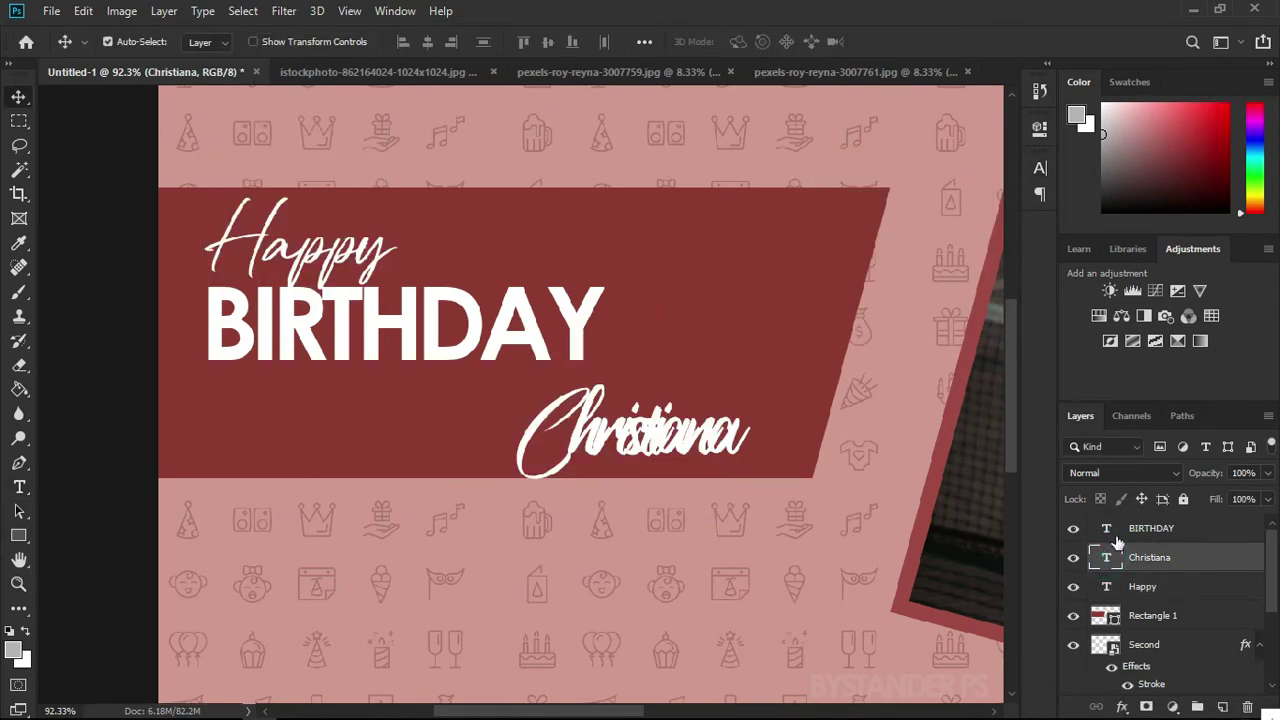
double_click(1106, 557)
click(1038, 170)
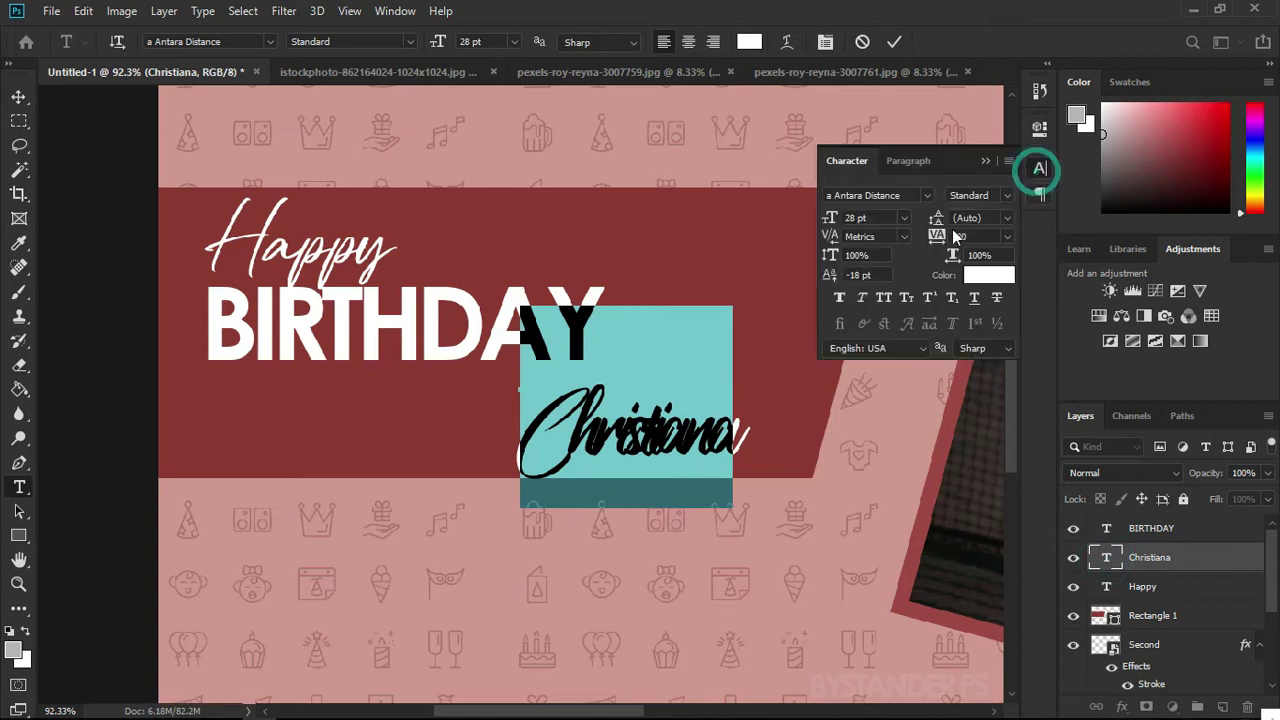
click(1006, 236)
click(995, 324)
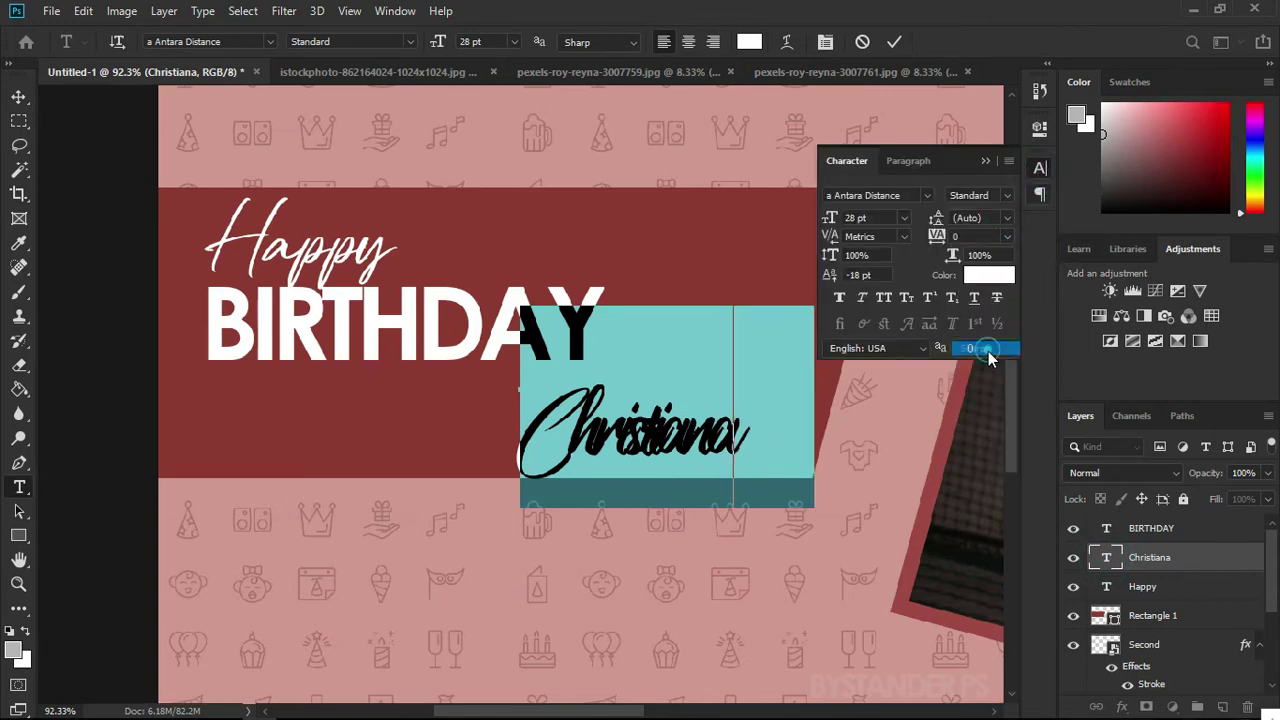
click(1150, 534)
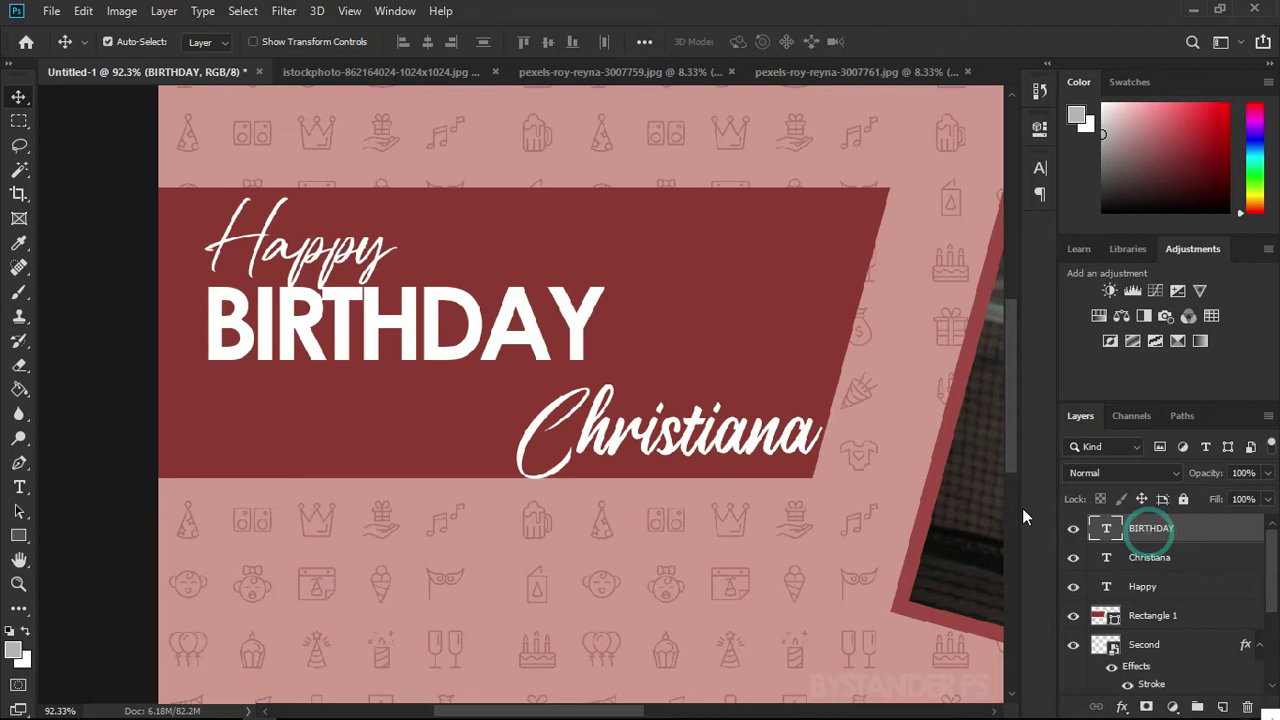
Scale the celebrant's name down to about half its size and place it near the slanted end of the banner
click(1151, 560)
scroll(508, 375, down, 3)
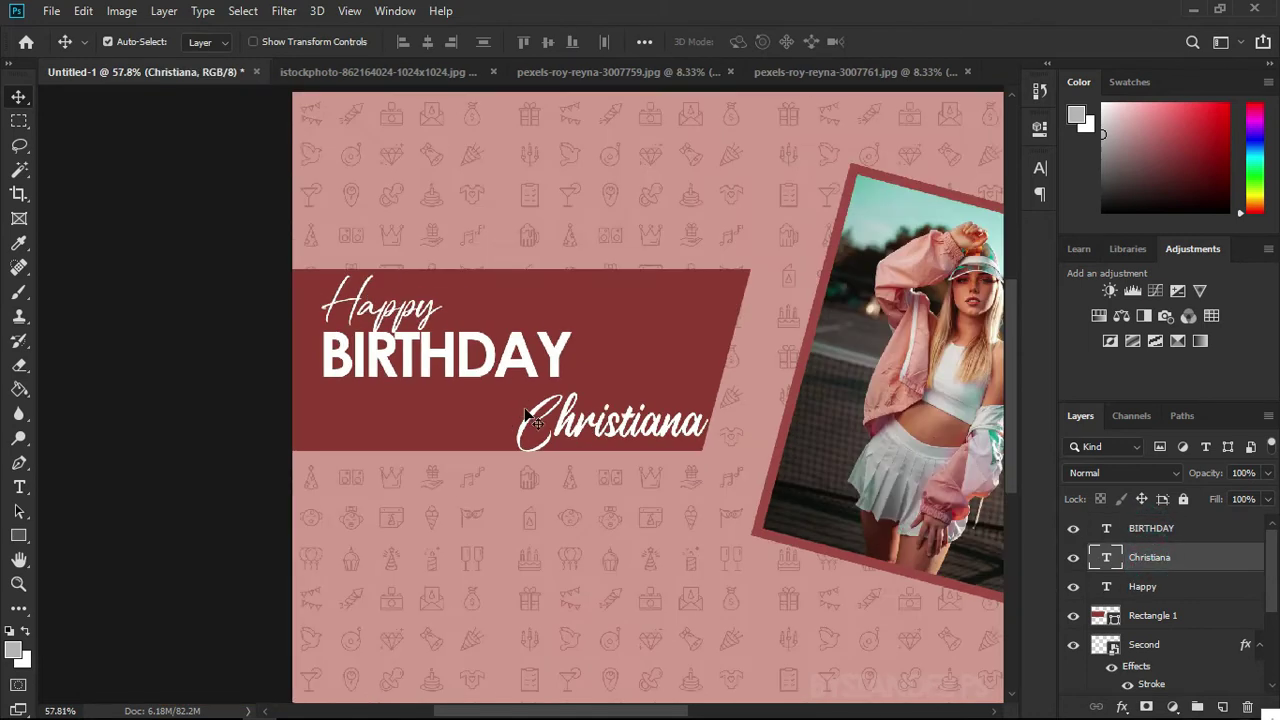
key(ctrl+t)
drag(704, 470, 664, 414)
key(Return)
Enlarge the "BIRTHDAY" text to about 138% and shift it slightly so its right end sits directly above the celebrant's name
ctrl+click(491, 350)
key(ctrl+t)
drag(572, 396, 668, 425)
drag(579, 375, 588, 376)
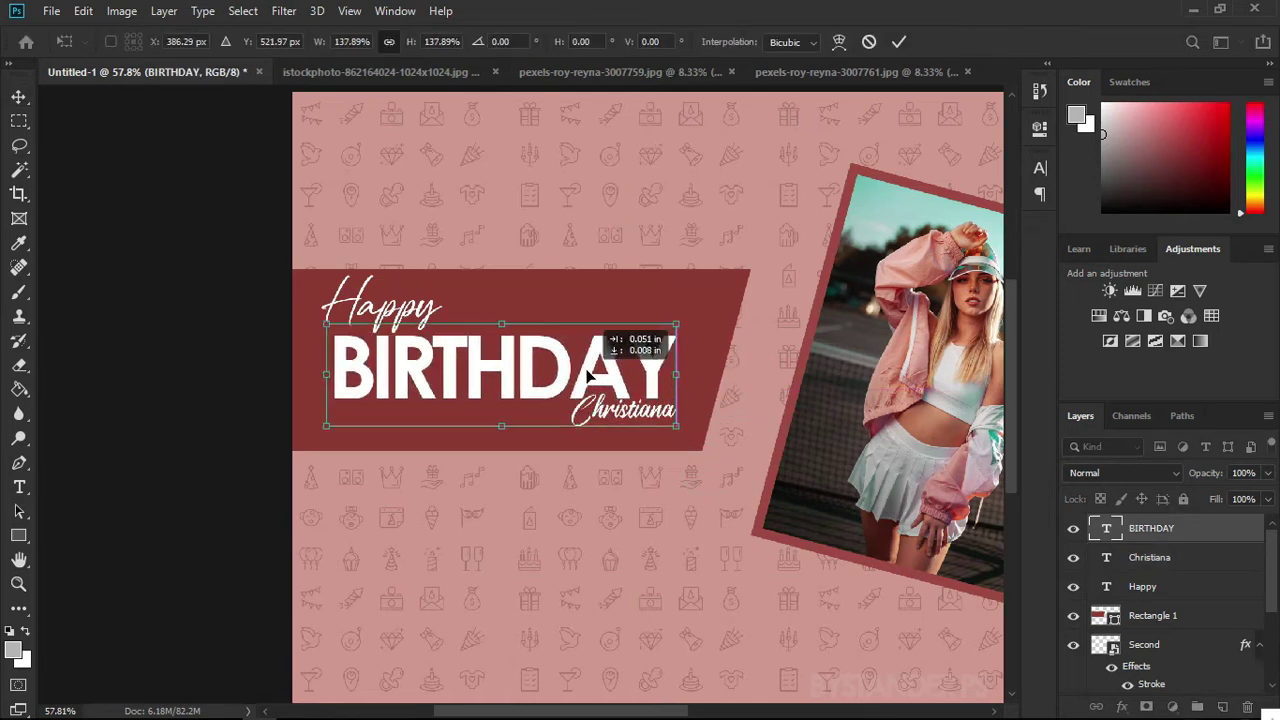
key(Return)
Nudge the "Happy" text slightly left and down, closer to the upper-left corner of "BIRTHDAY"
click(615, 410)
click(390, 312)
drag(390, 312, 384, 318)
scroll(385, 345, up, 3)
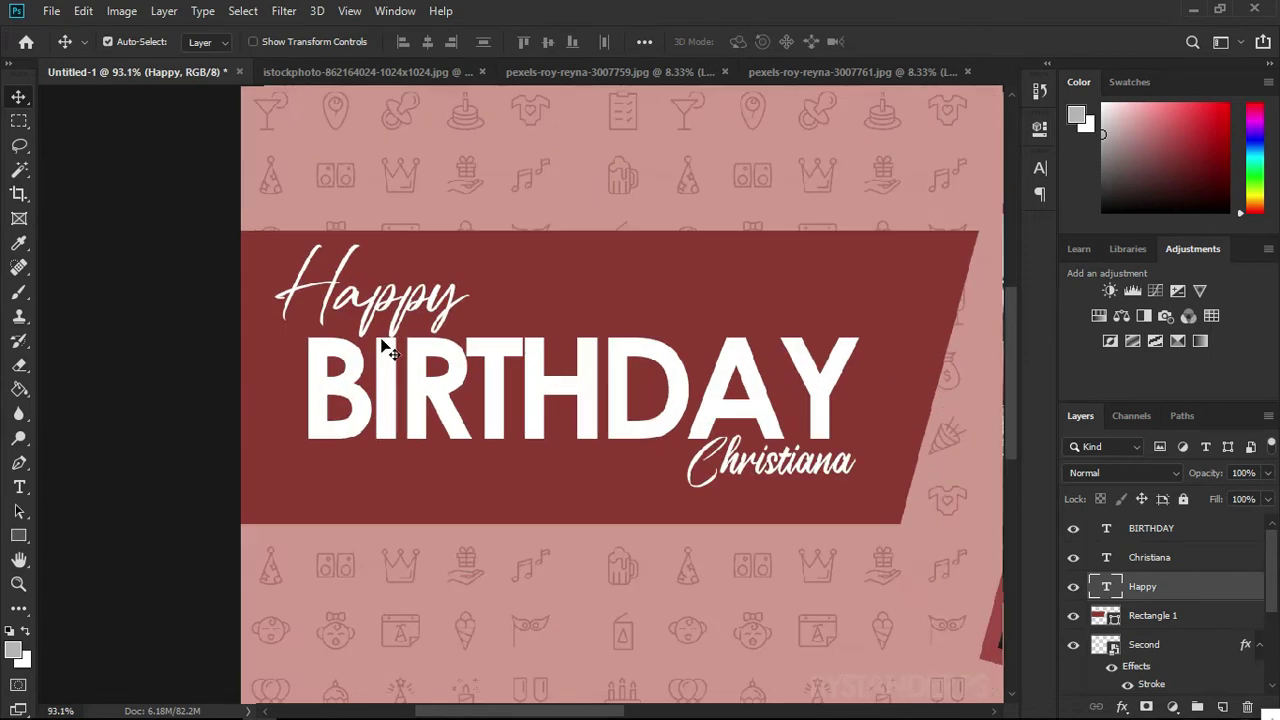
Add a tight black drop shadow to the banner shape with Multiply blending, 64% opacity, a 90° angle and 19% spread
scroll(521, 443, down, 4)
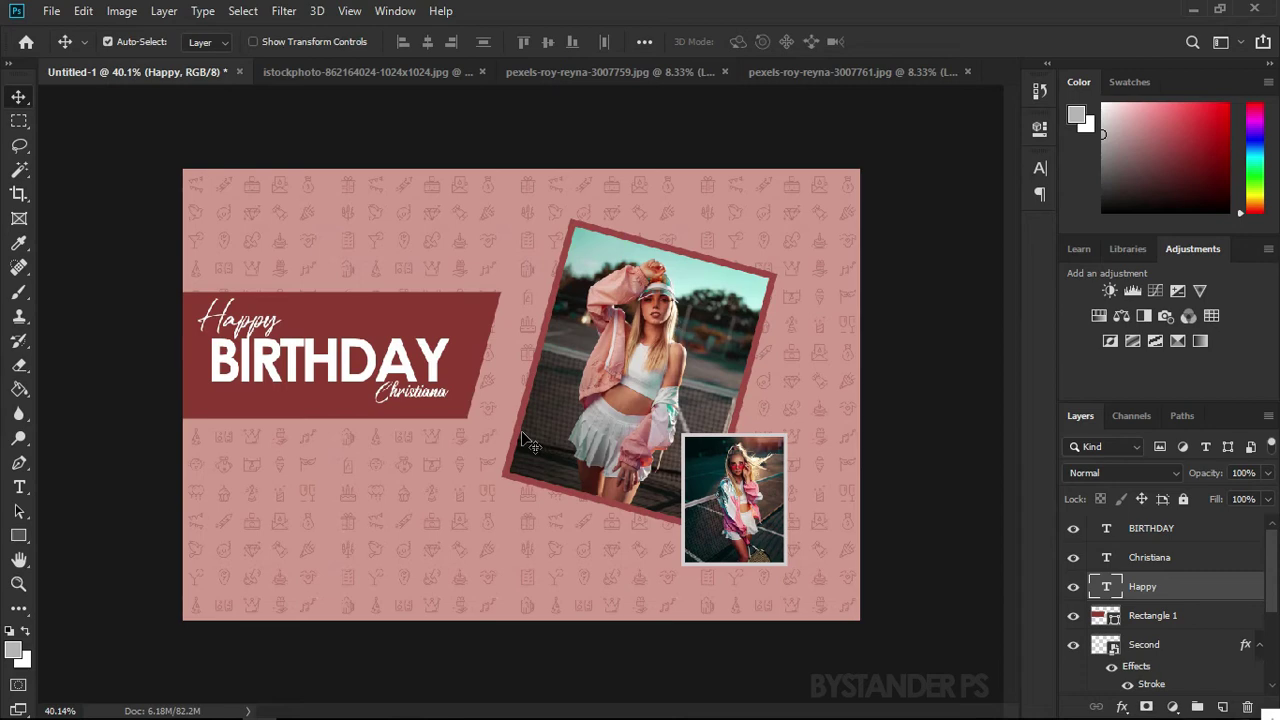
scroll(497, 345, up, 3)
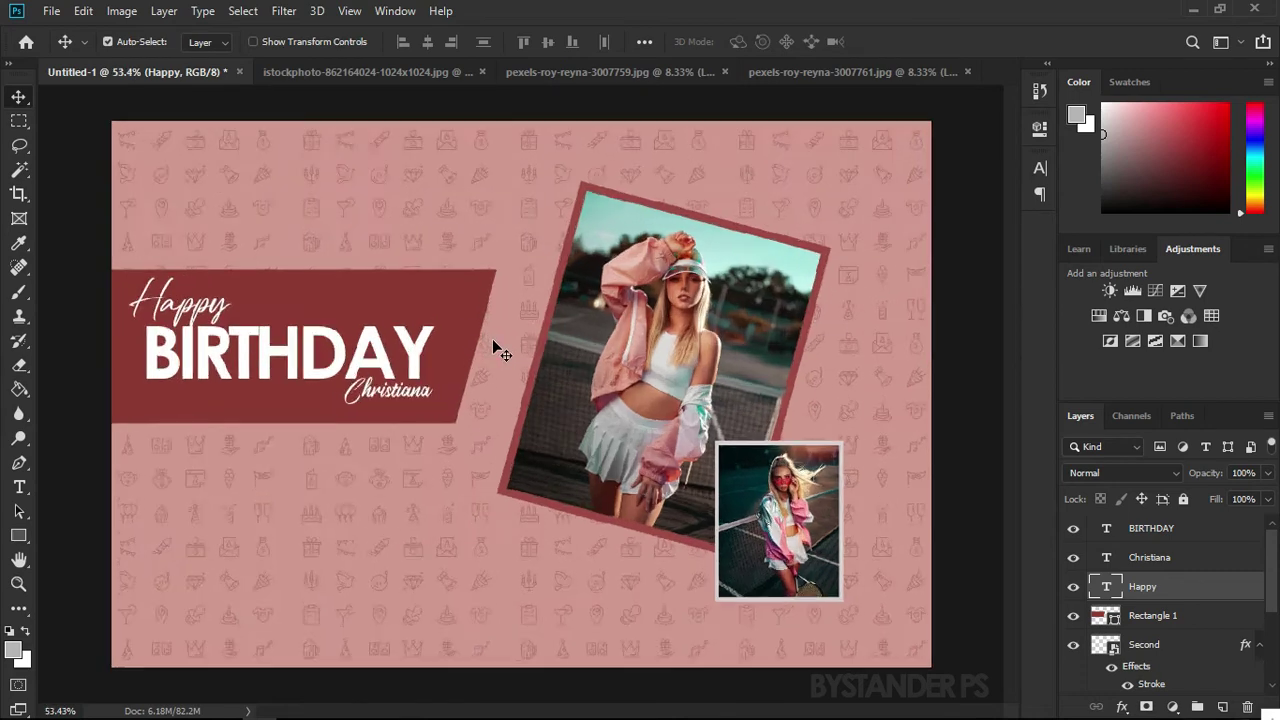
scroll(507, 345, down, 2)
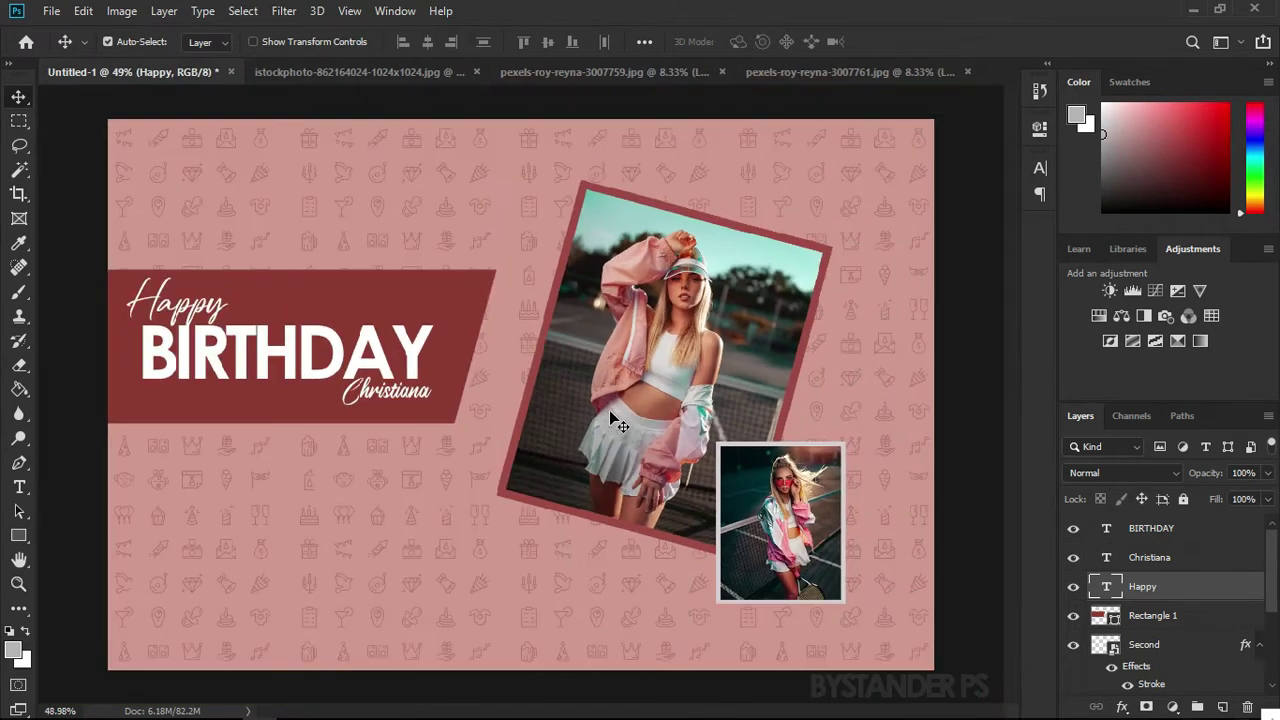
click(461, 312)
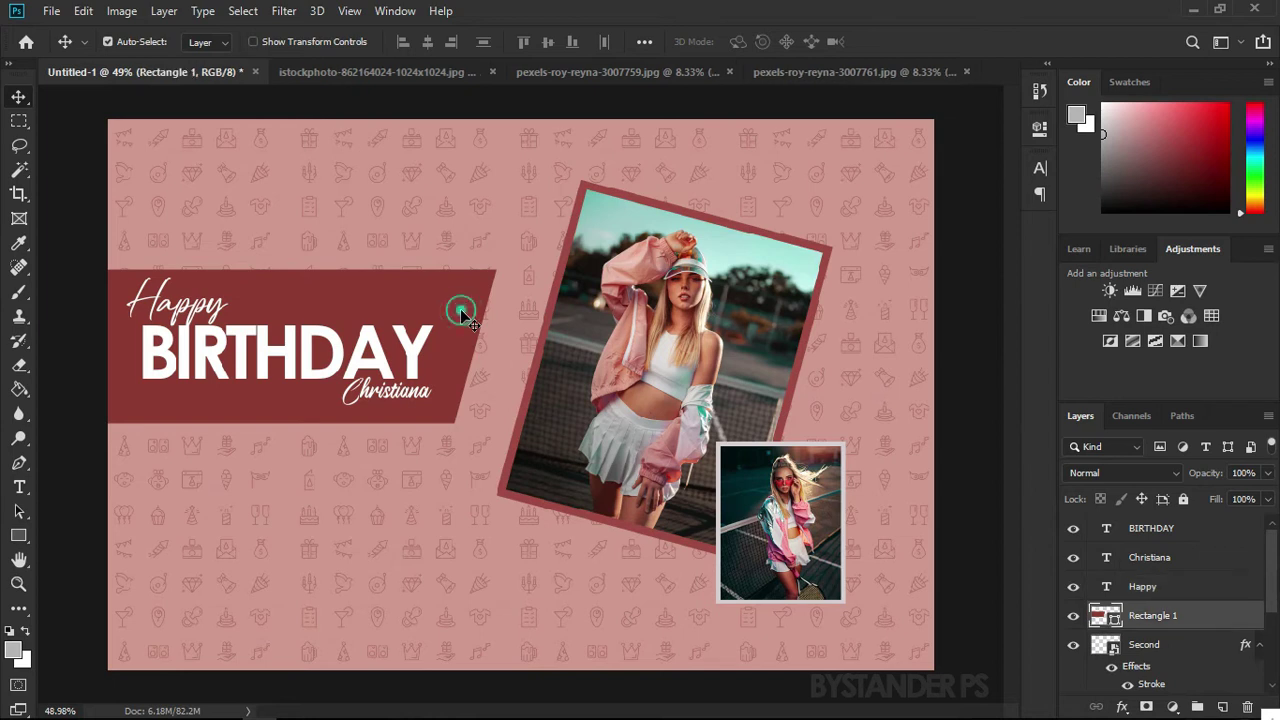
double_click(1230, 625)
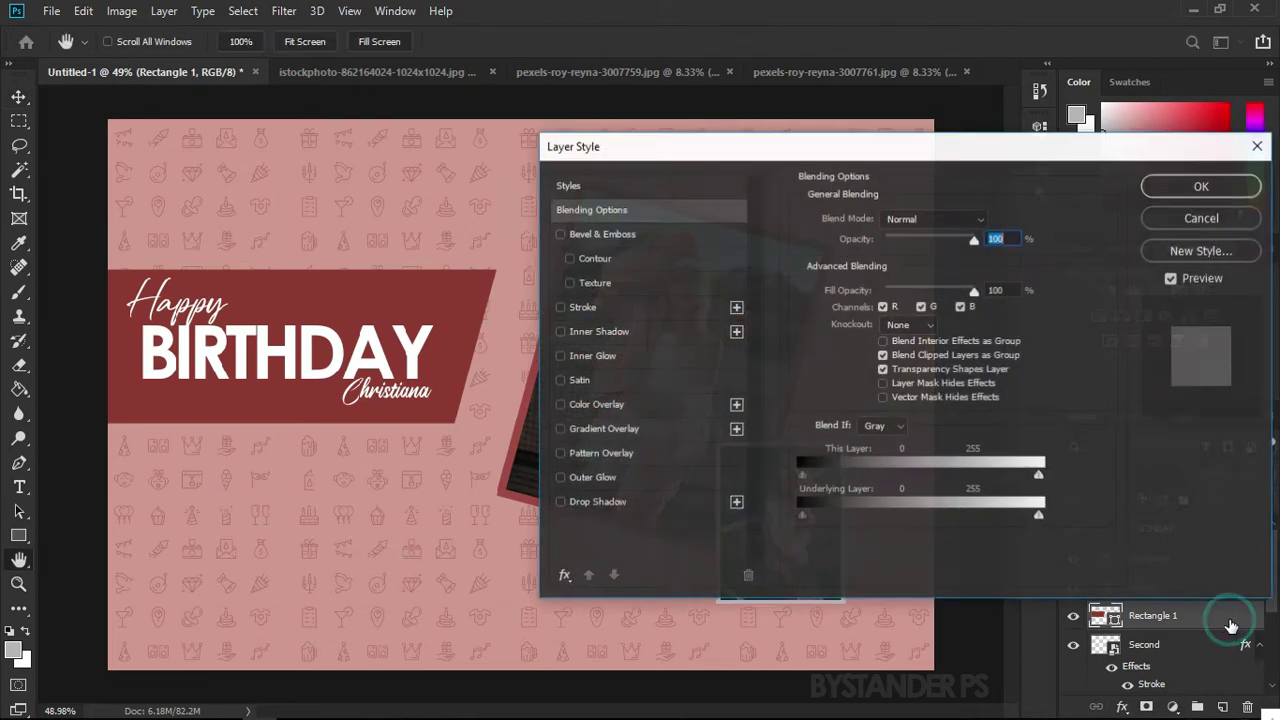
click(592, 502)
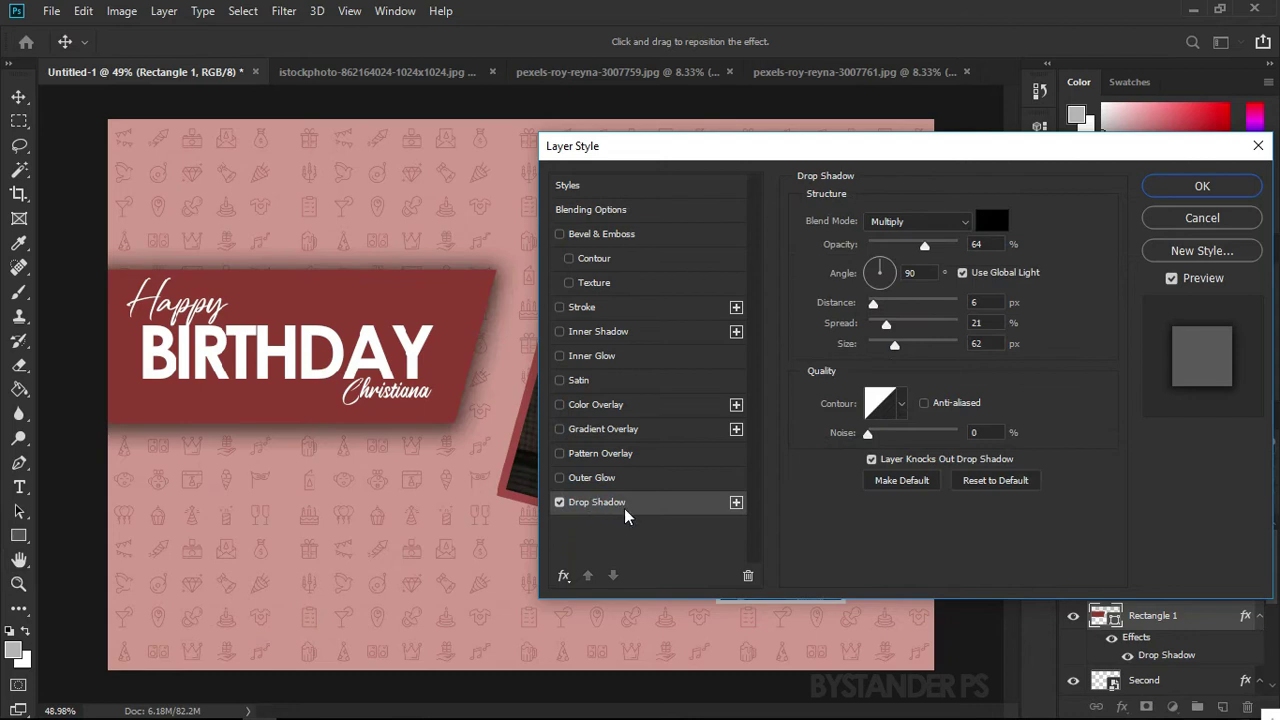
drag(886, 325, 878, 349)
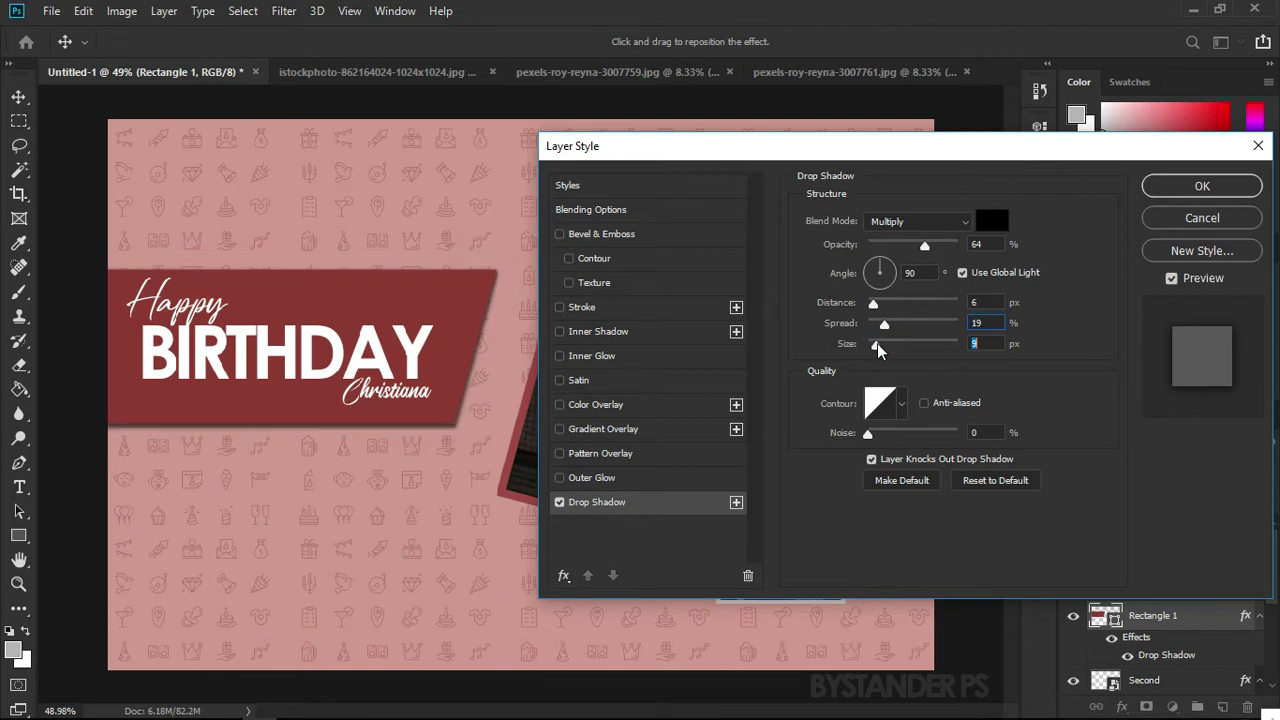
drag(874, 303, 880, 349)
click(1213, 189)
Examine the banner's shadow up close and the balance of banner and photos across the whole card
scroll(559, 390, down, 1)
scroll(559, 397, down, 1)
scroll(462, 345, up, 6)
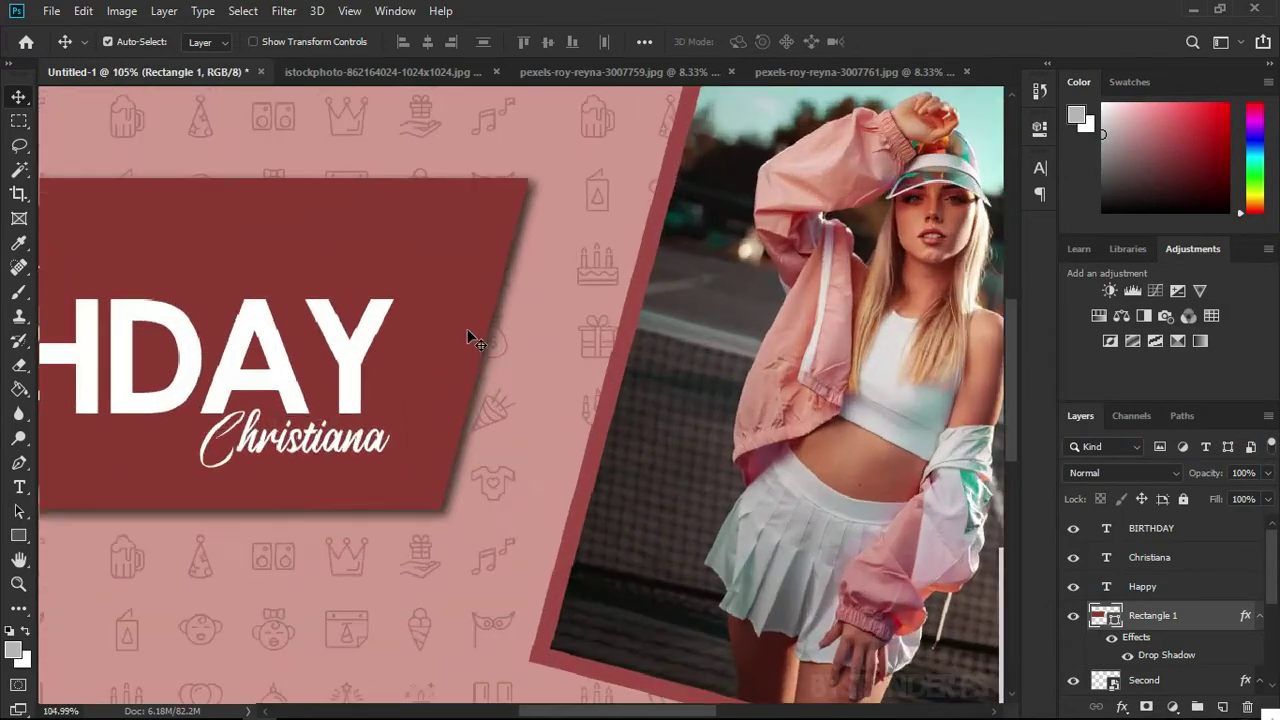
scroll(470, 335, up, 1)
scroll(486, 329, down, 5)
scroll(574, 309, up, 1)
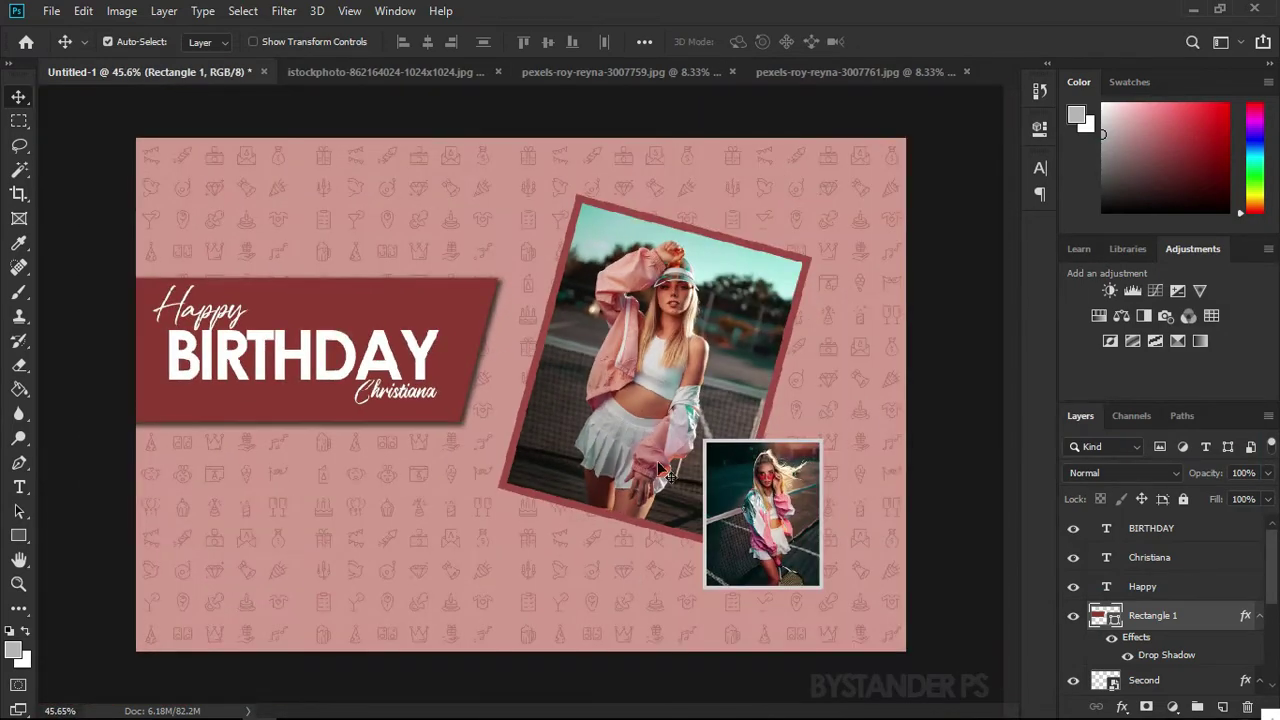
scroll(529, 457, up, 4)
scroll(617, 405, down, 3)
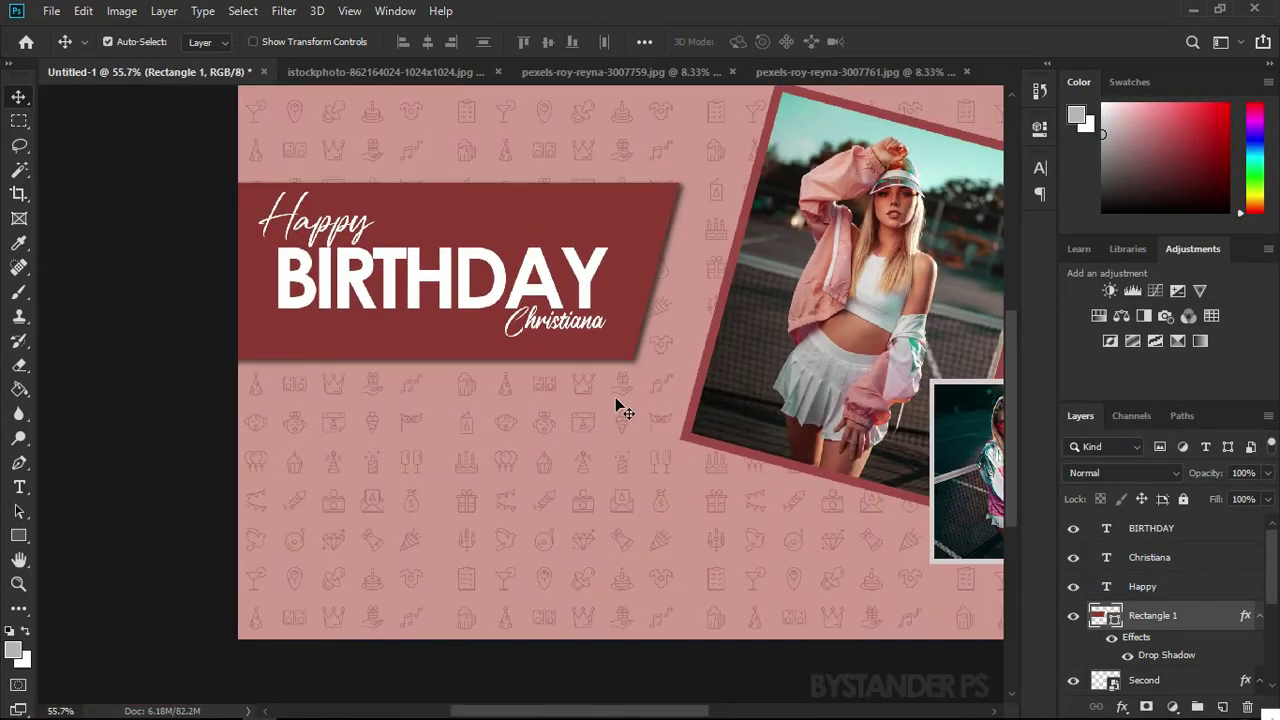
Add a "MESSAGE HERE" text layer in Century Gothic Bold at 10 pt below the banner
click(1174, 540)
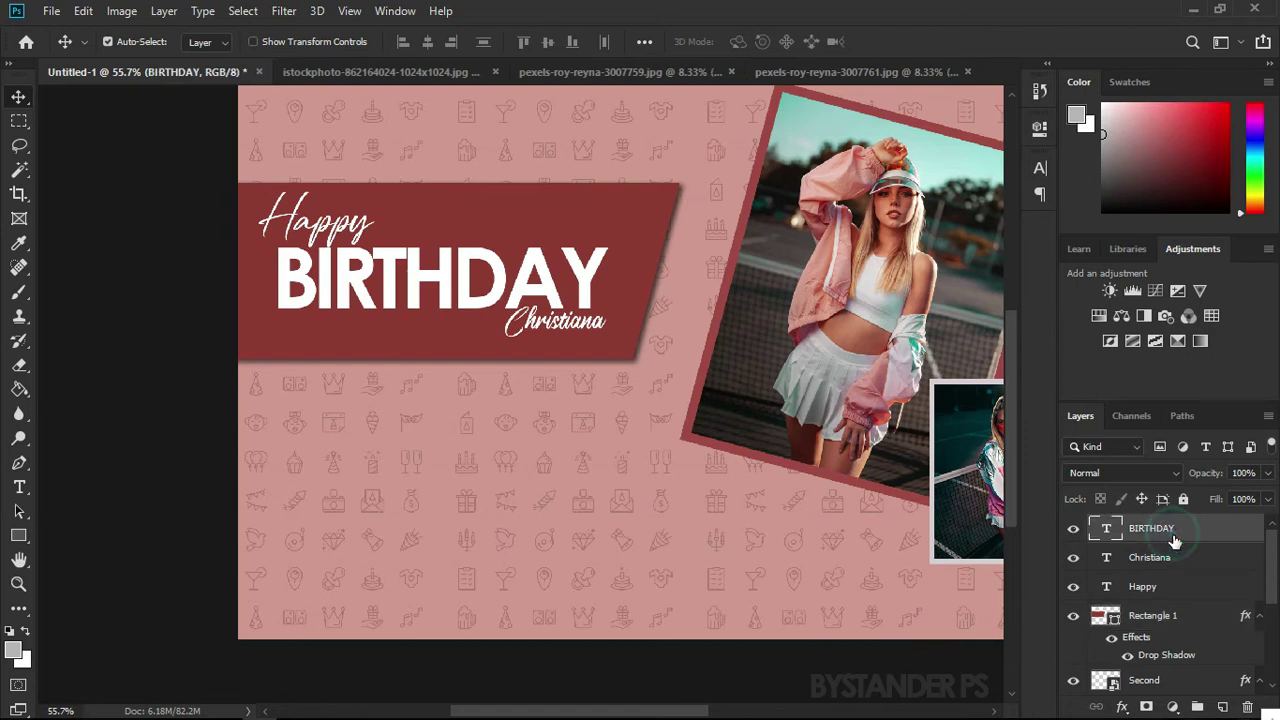
click(19, 487)
click(336, 497)
text(MESSAGE HERE)
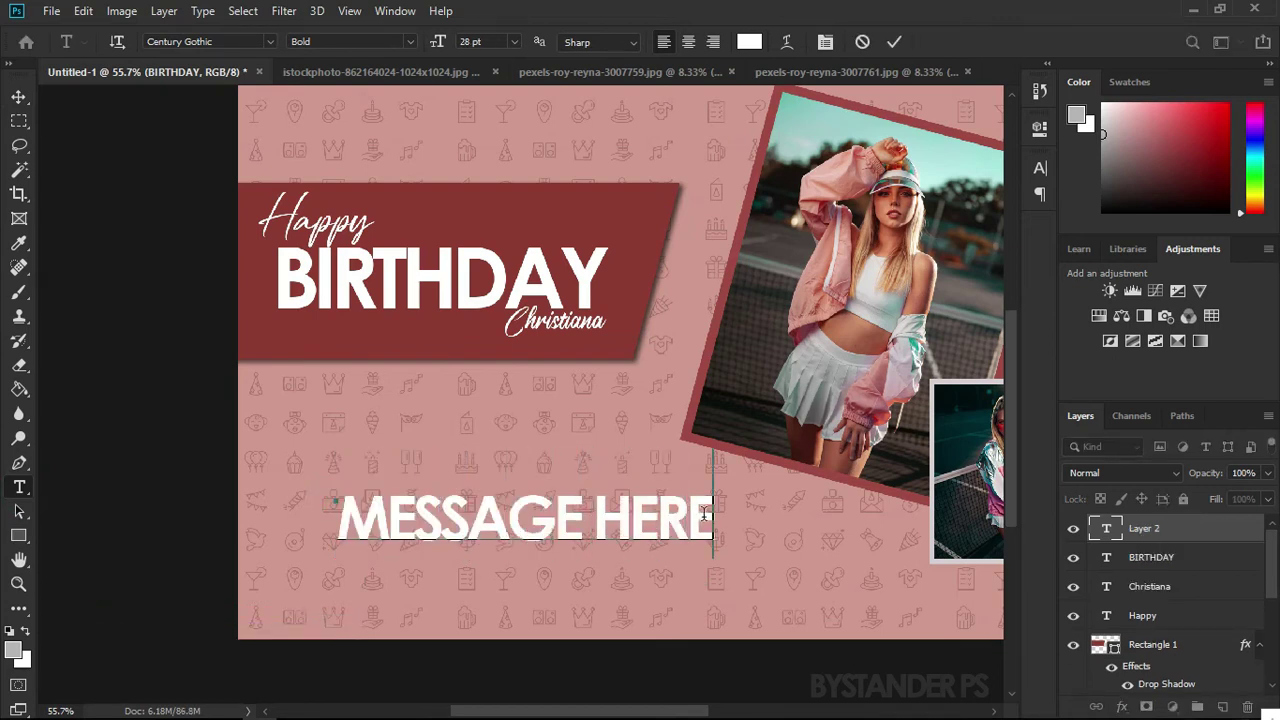
drag(705, 513, 336, 515)
click(514, 41)
click(503, 122)
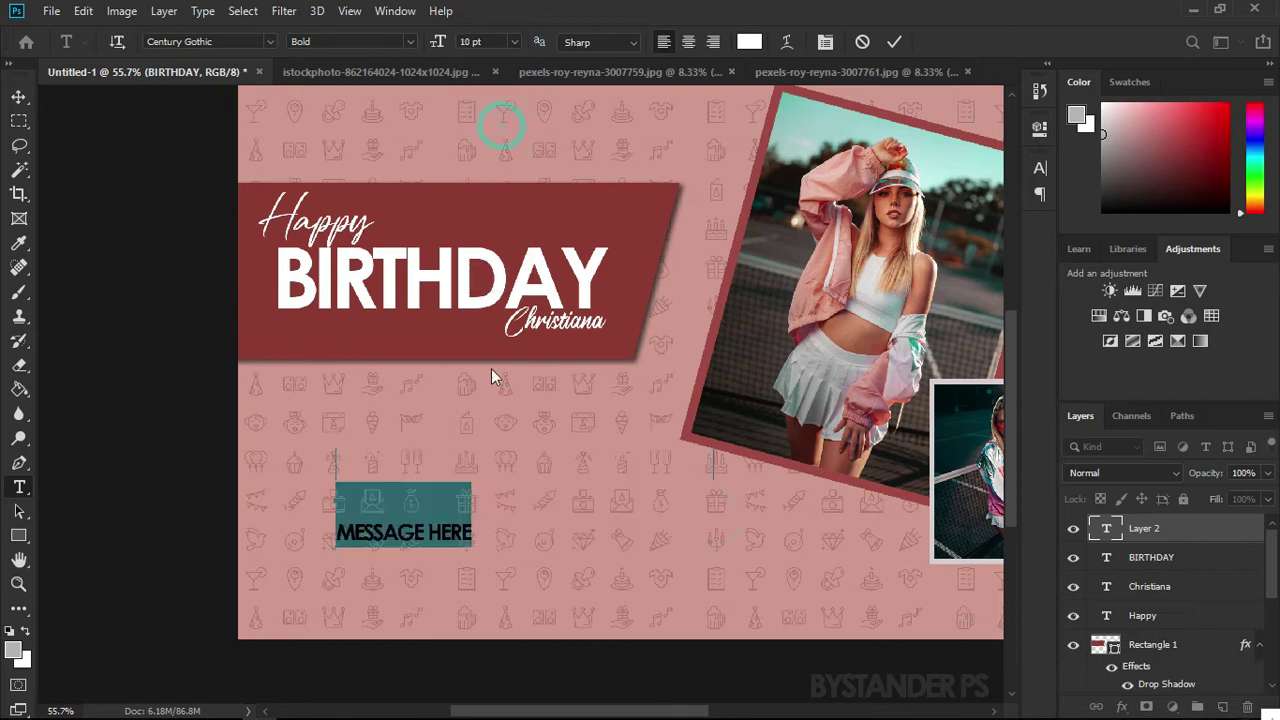
click(1192, 531)
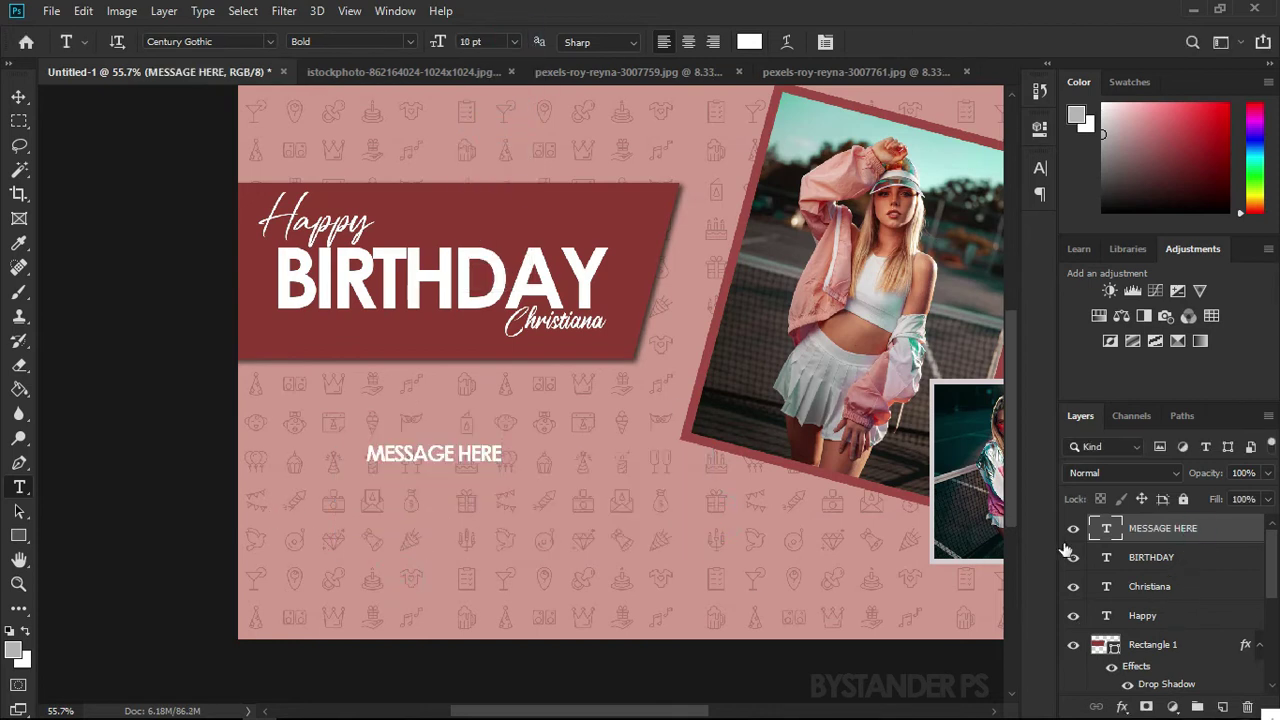
Recolour the "MESSAGE HERE" text by sampling the banner's dark red and choosing a darker maroon shade of it
double_click(1106, 530)
click(749, 41)
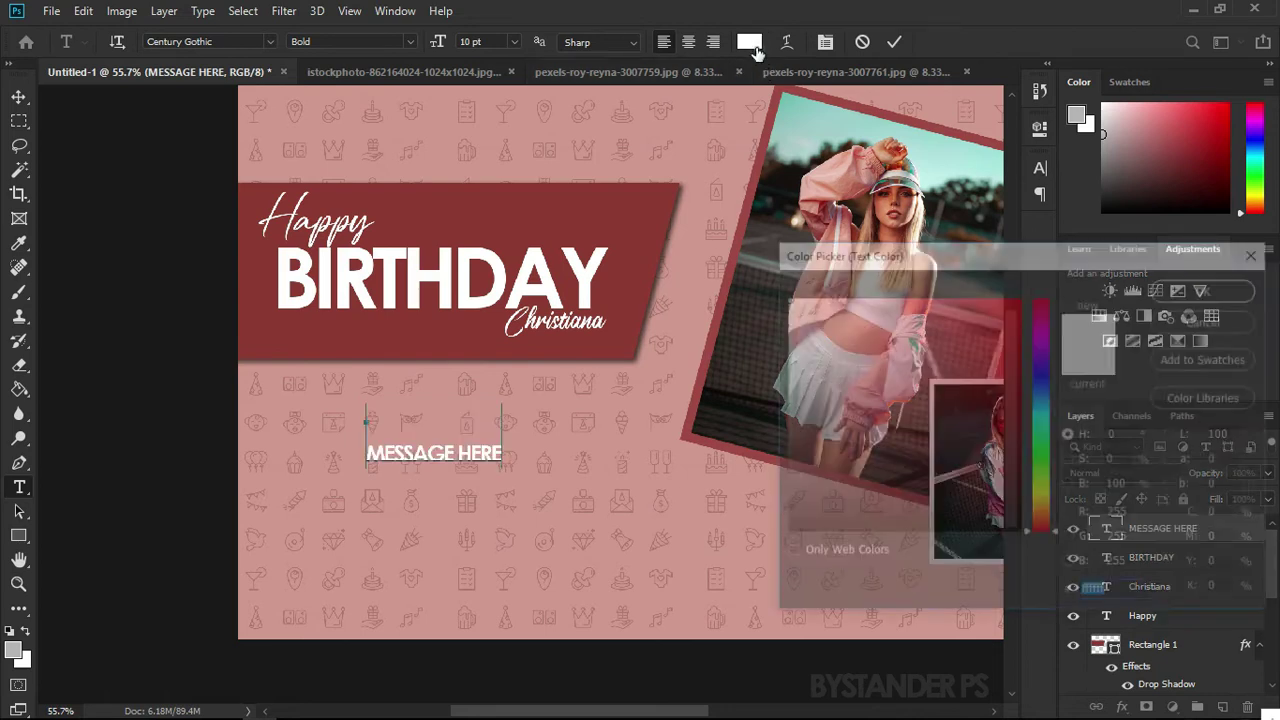
click(638, 210)
click(1209, 288)
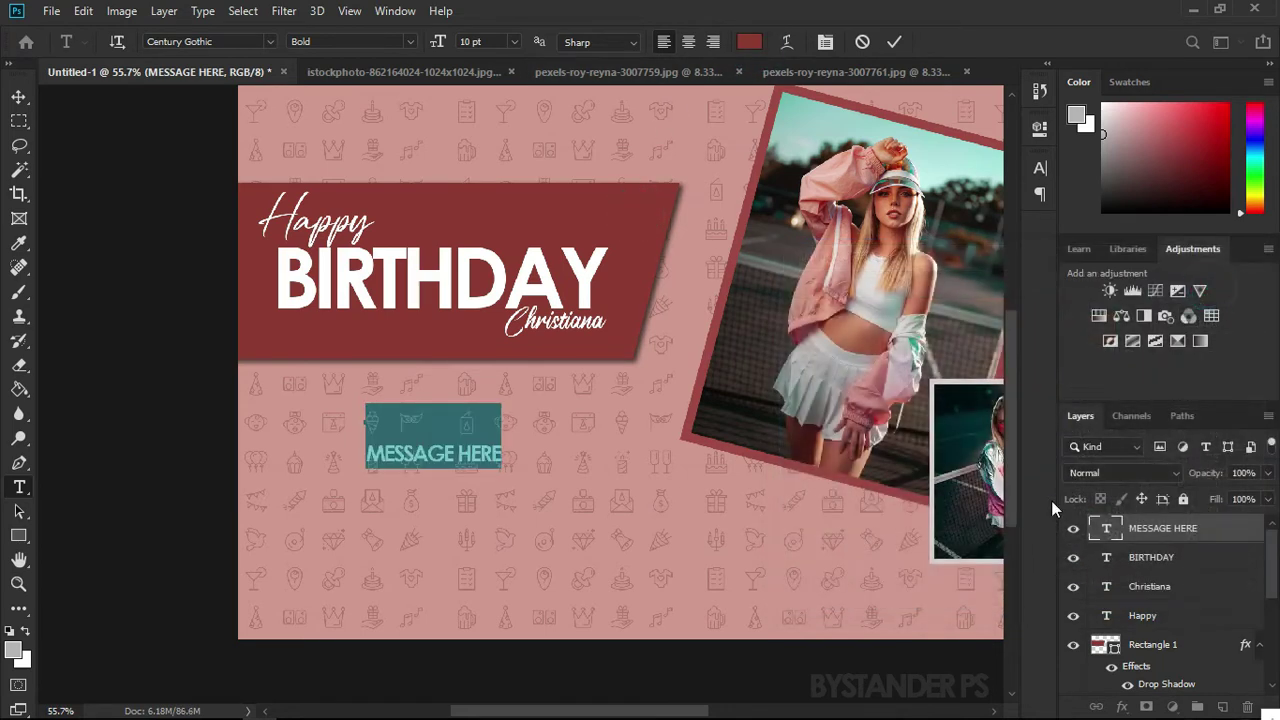
click(749, 45)
click(977, 459)
click(1209, 288)
click(1168, 529)
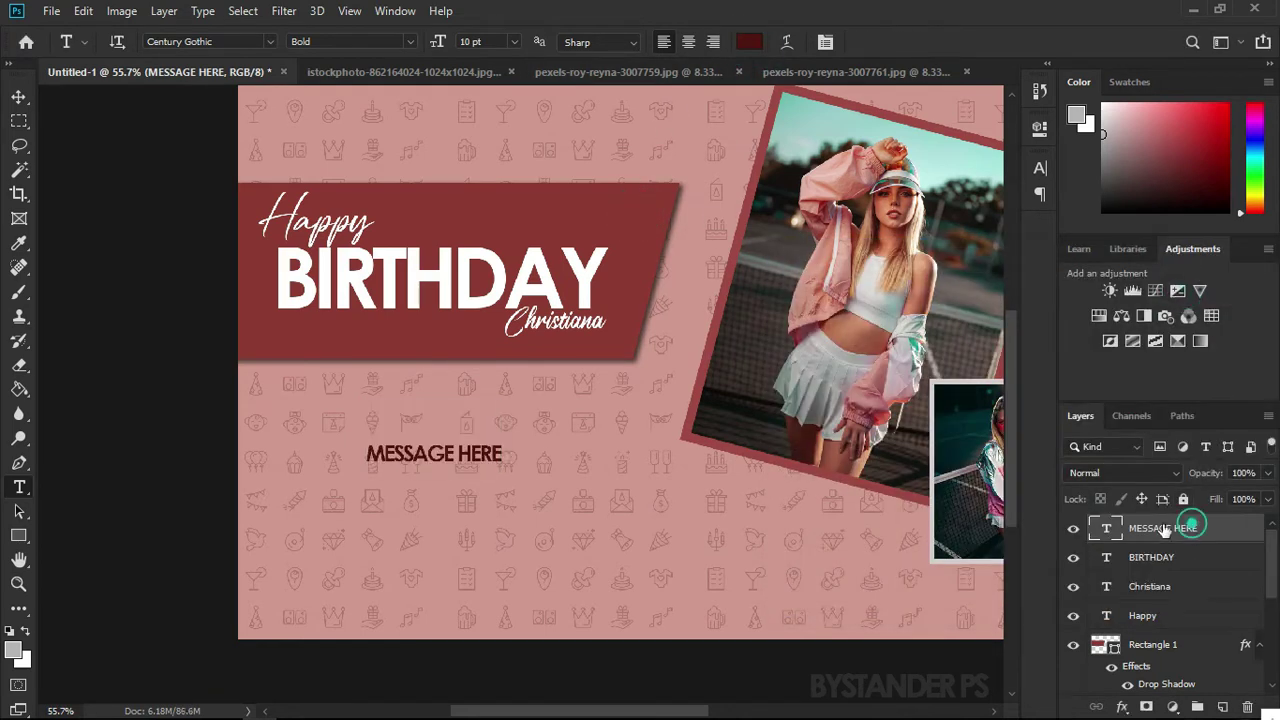
key(v)
drag(440, 476, 436, 514)
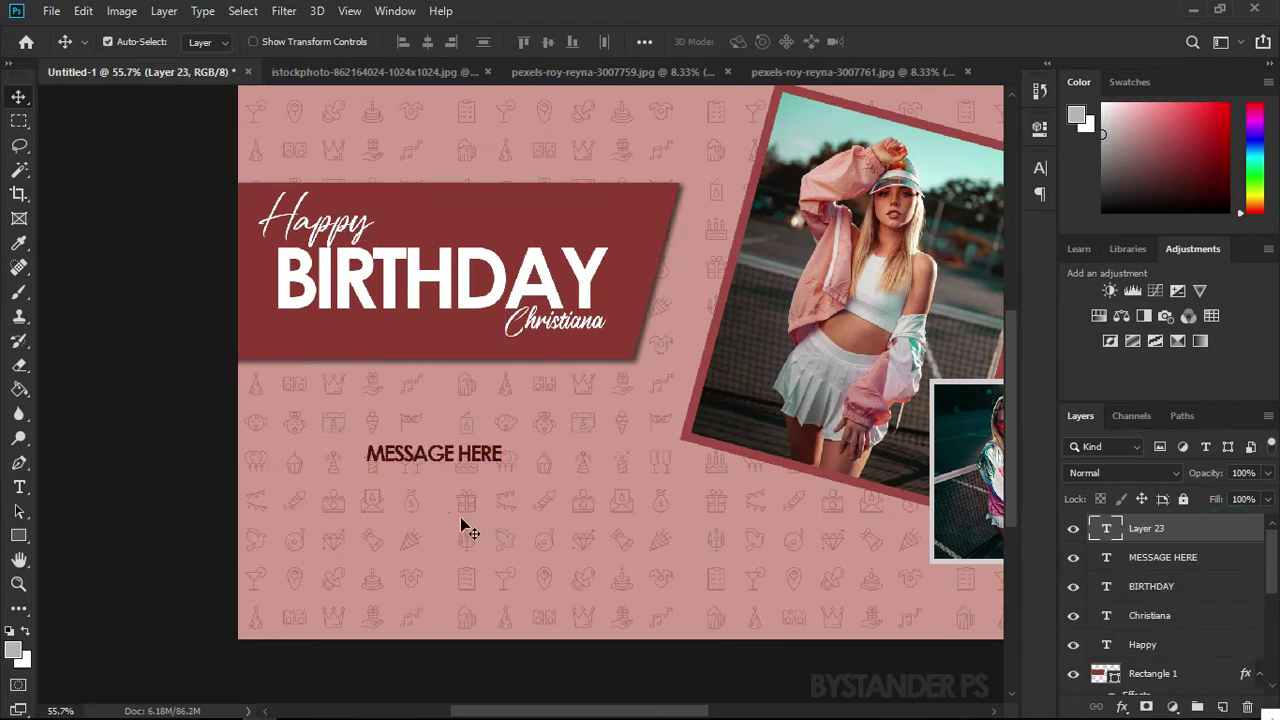
Draw a closed rectangular path with the Pen tool directly below the "MESSAGE HERE" heading
key(p)
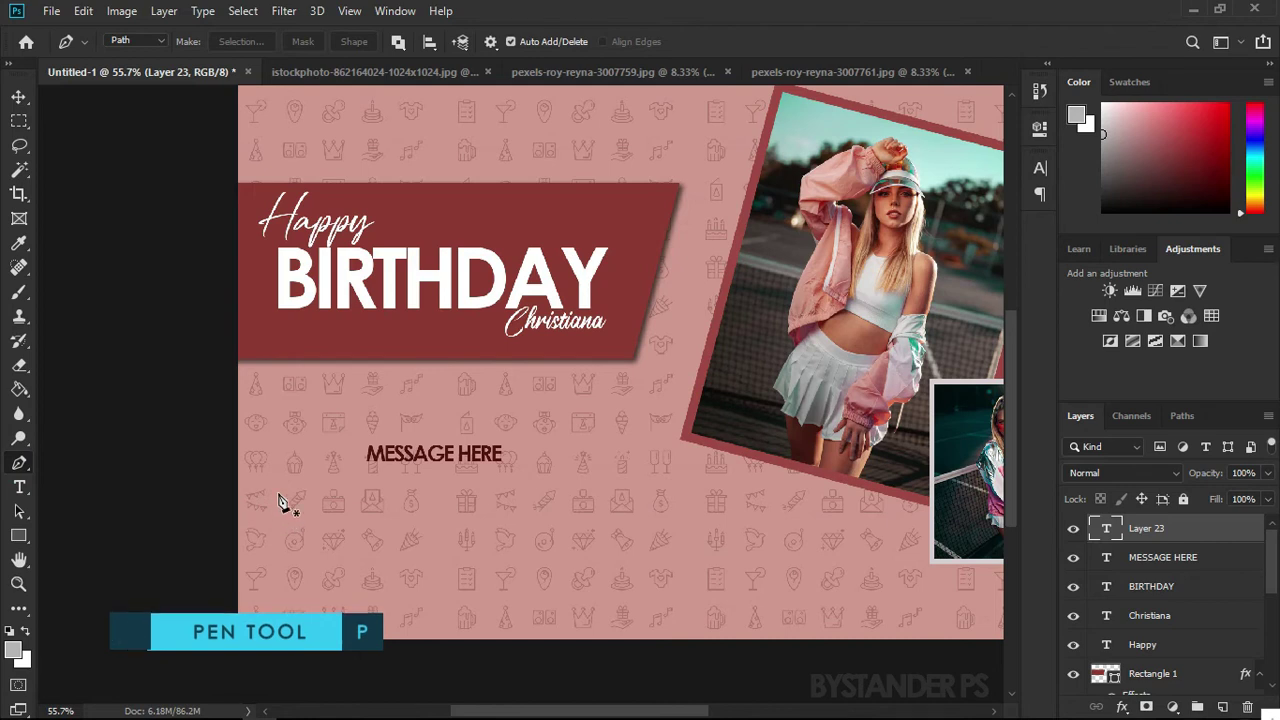
click(287, 478)
click(578, 481)
click(578, 590)
click(287, 590)
click(287, 478)
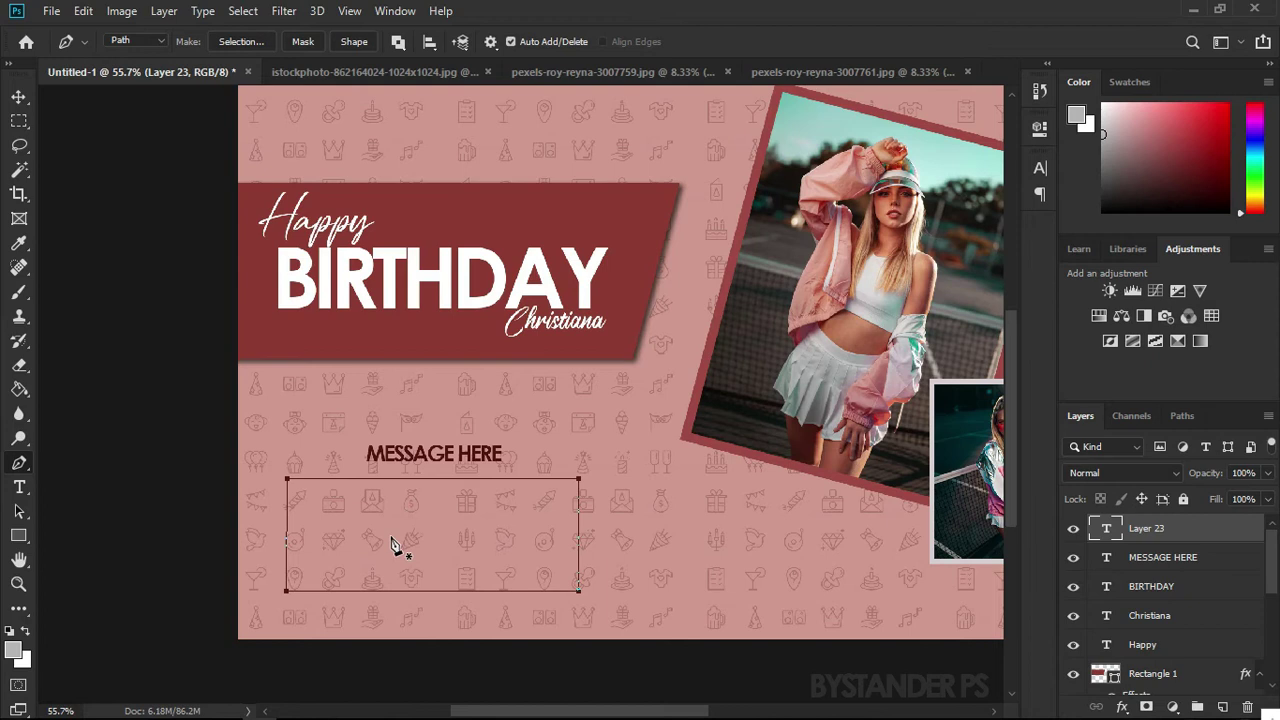
Fill the rectangular path with a Lorem ipsum paragraph, enlarge its text box slightly and trim the excess text to three lines
click(19, 487)
click(340, 506)
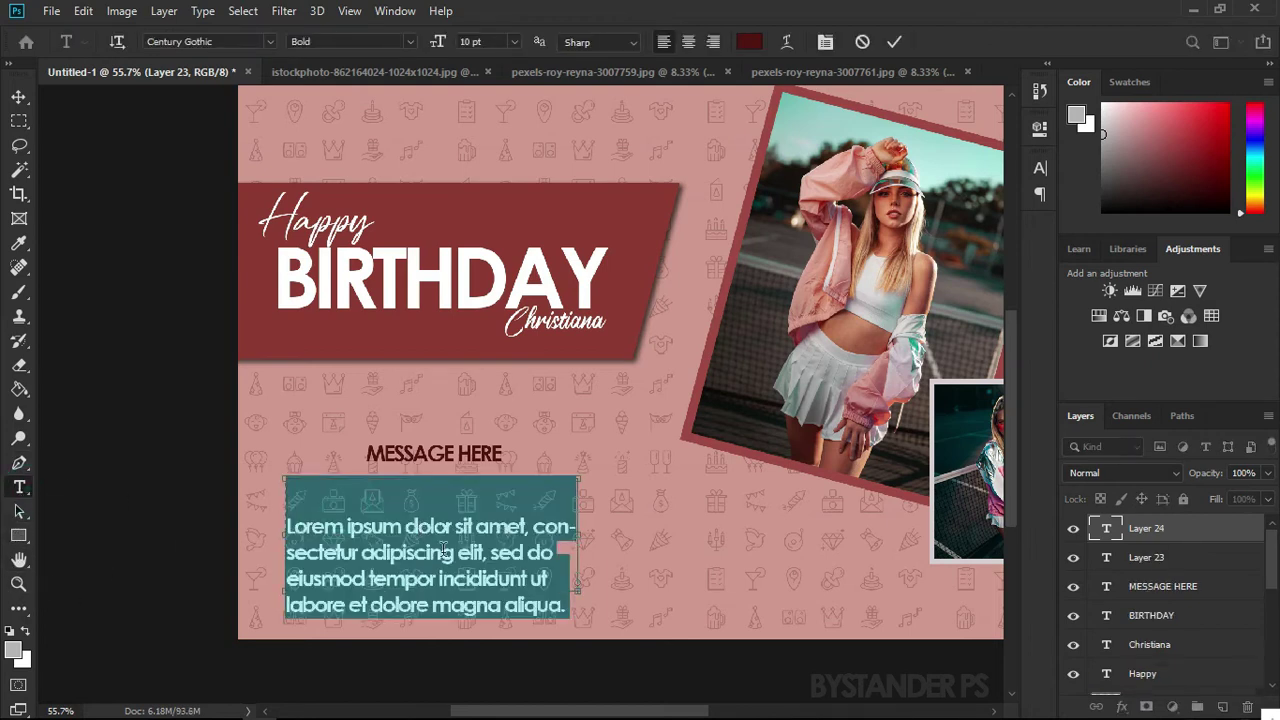
scroll(480, 515, down, 4)
scroll(390, 582, up, 2)
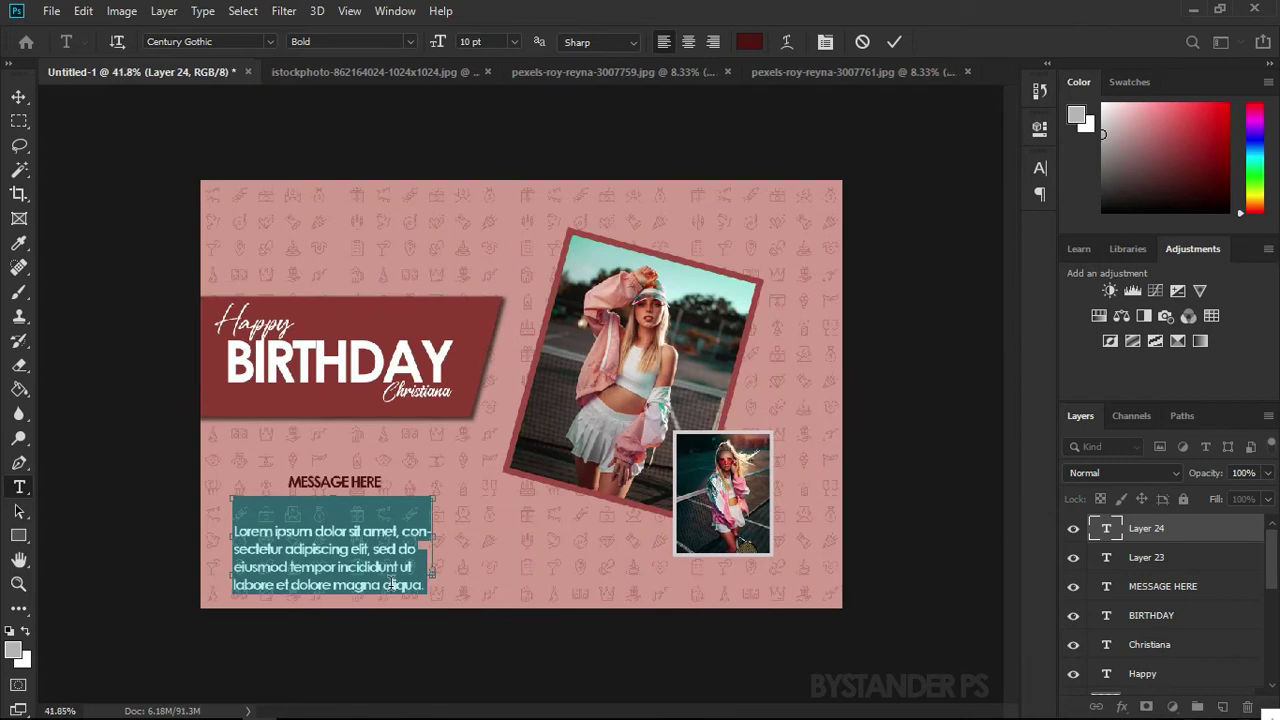
mouse_move(416, 610)
mouse_down()
mouse_move(440, 605)
mouse_move(438, 621)
mouse_up()
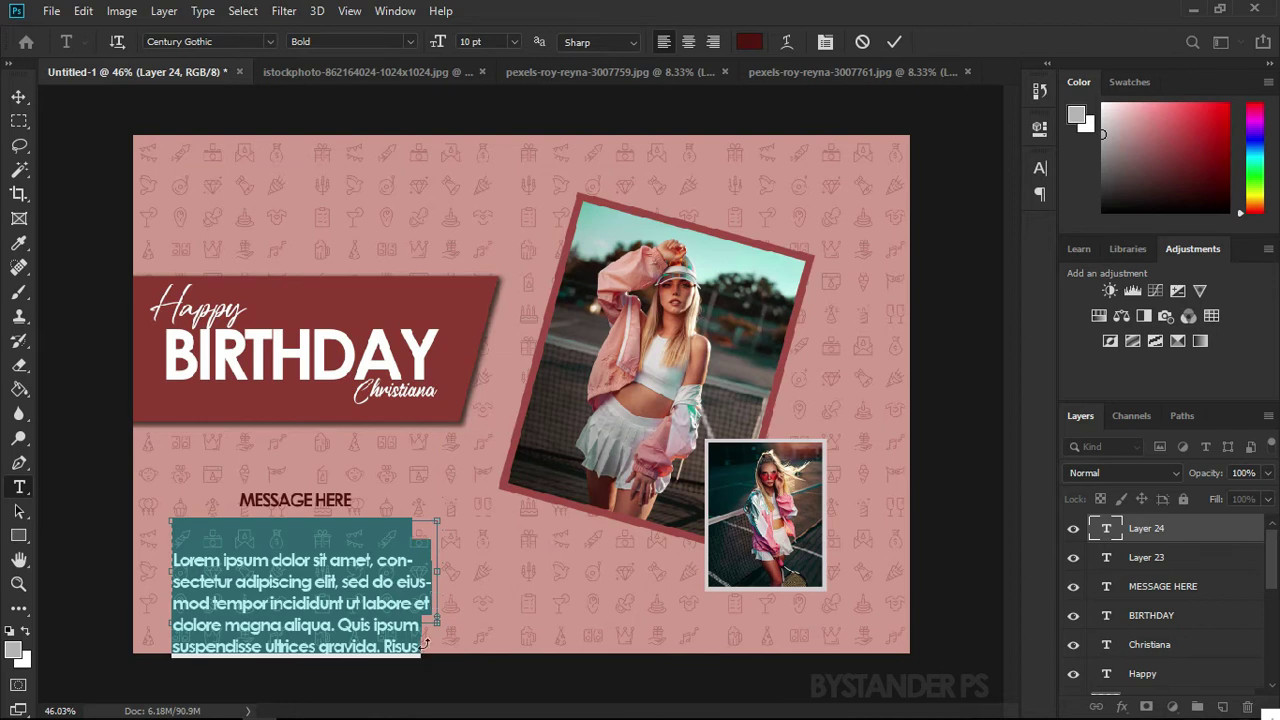
drag(424, 647, 222, 605)
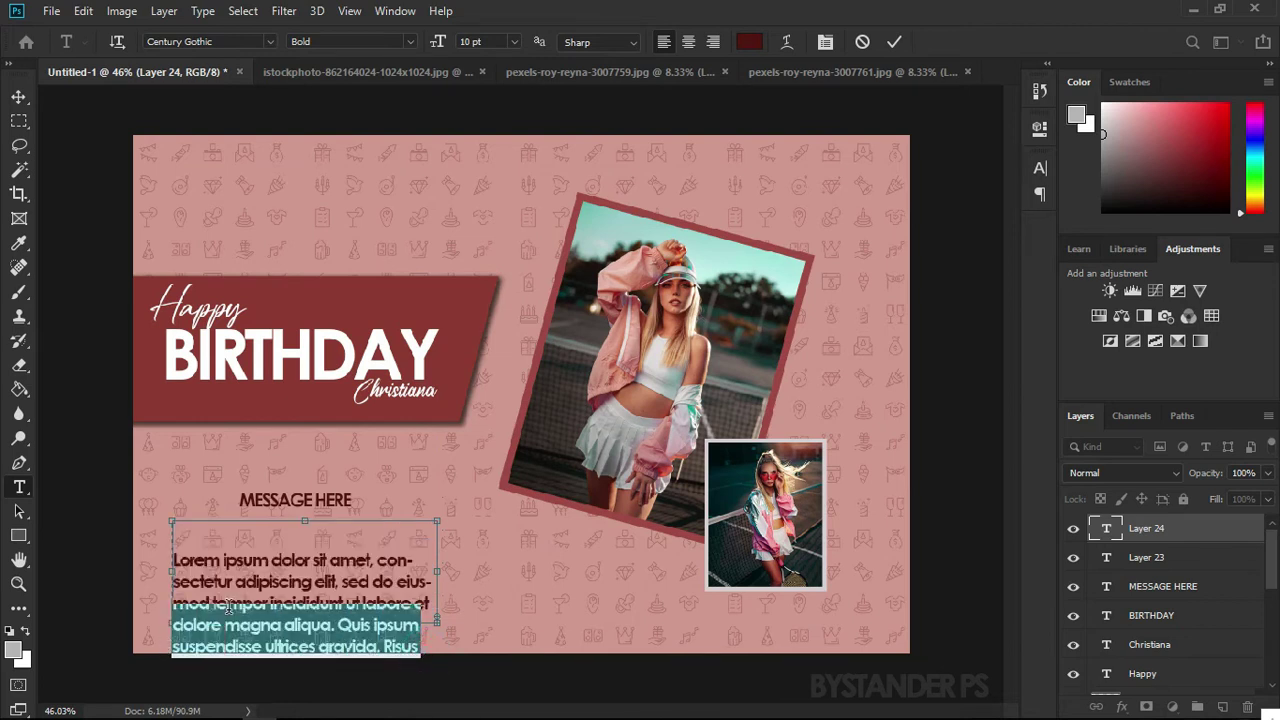
key(Escape)
Centre-align the Lorem ipsum paragraph and position it centred beneath the "MESSAGE HERE" heading
key(v)
drag(302, 578, 313, 554)
double_click(1104, 530)
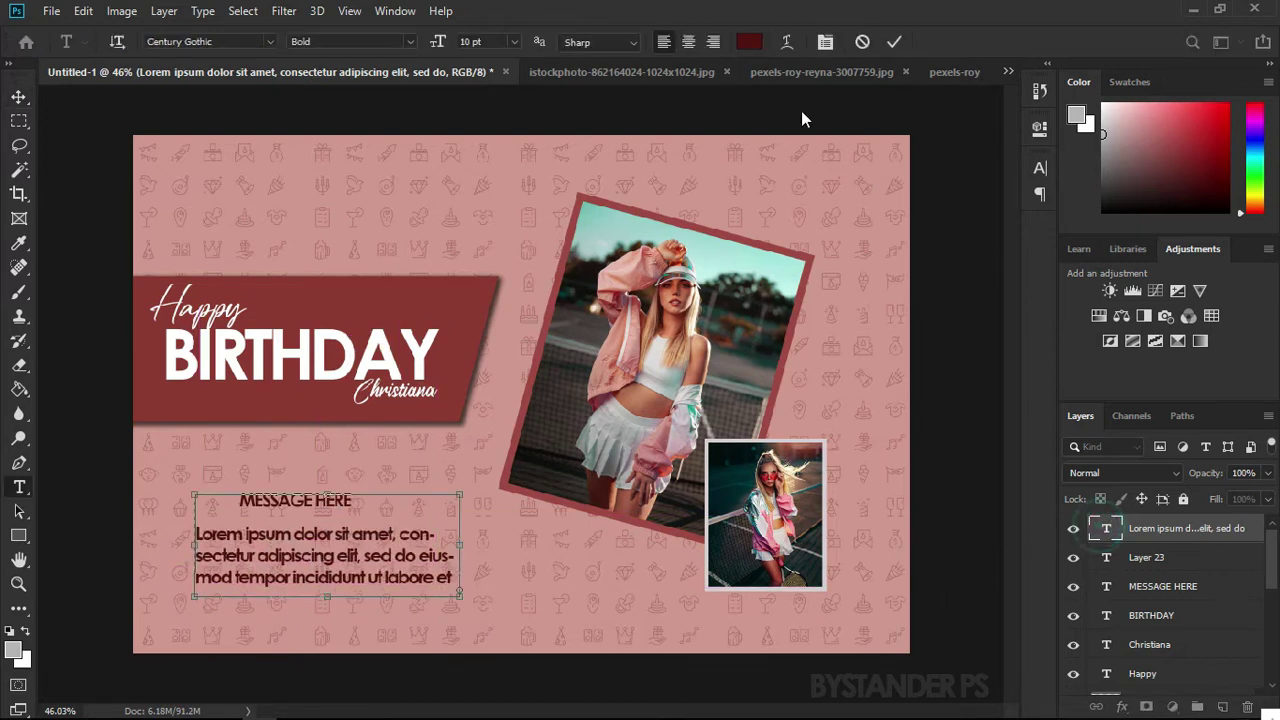
click(688, 42)
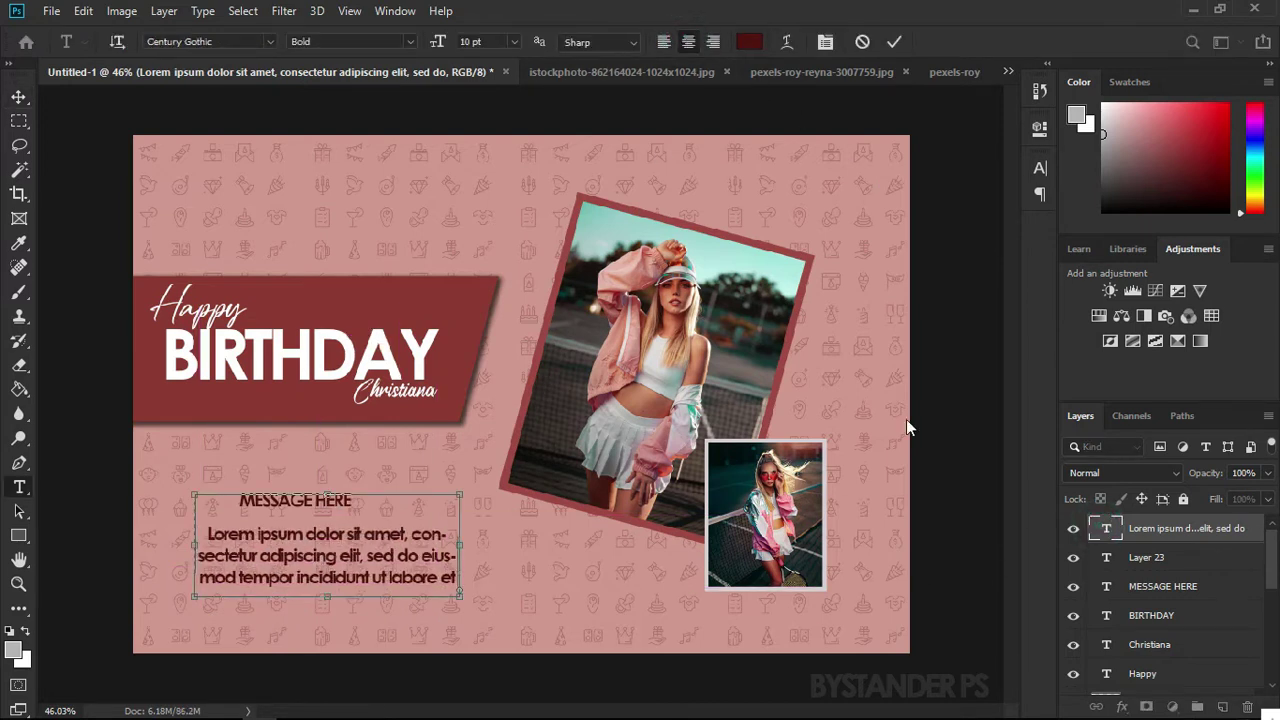
drag(335, 628, 307, 627)
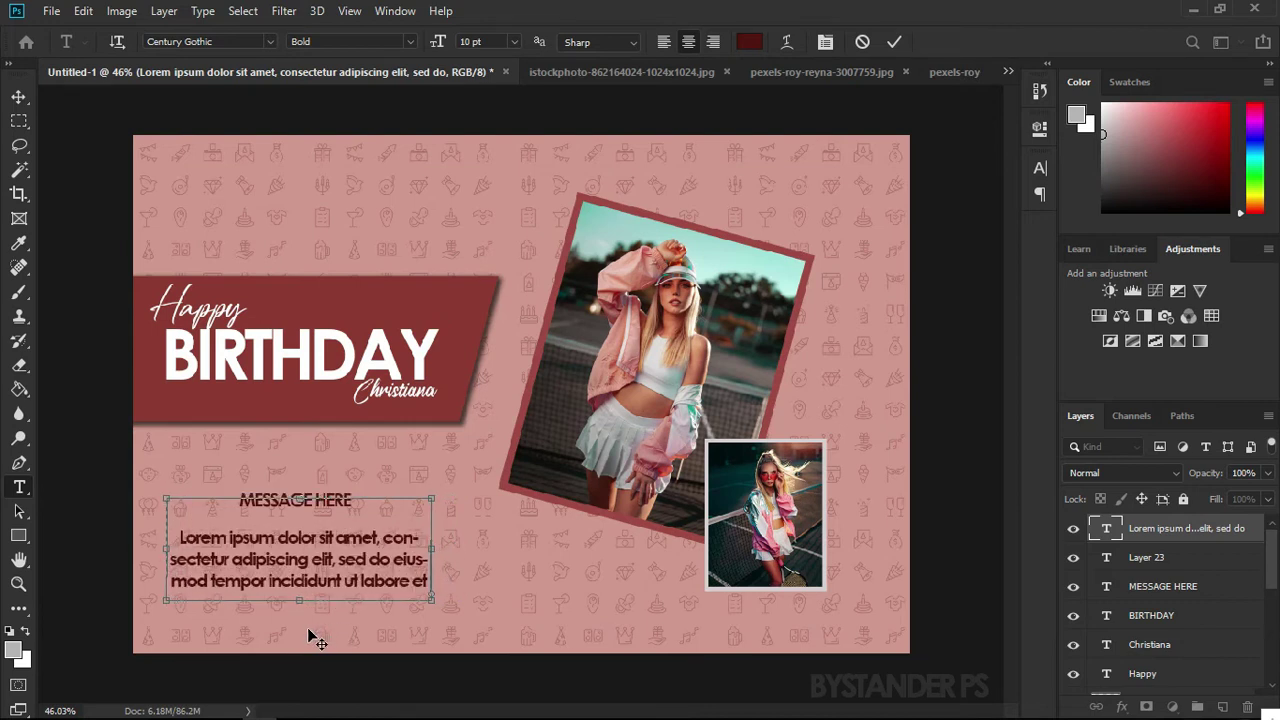
click(1194, 531)
scroll(442, 527, down, 2)
scroll(452, 540, down, 2)
scroll(440, 481, up, 3)
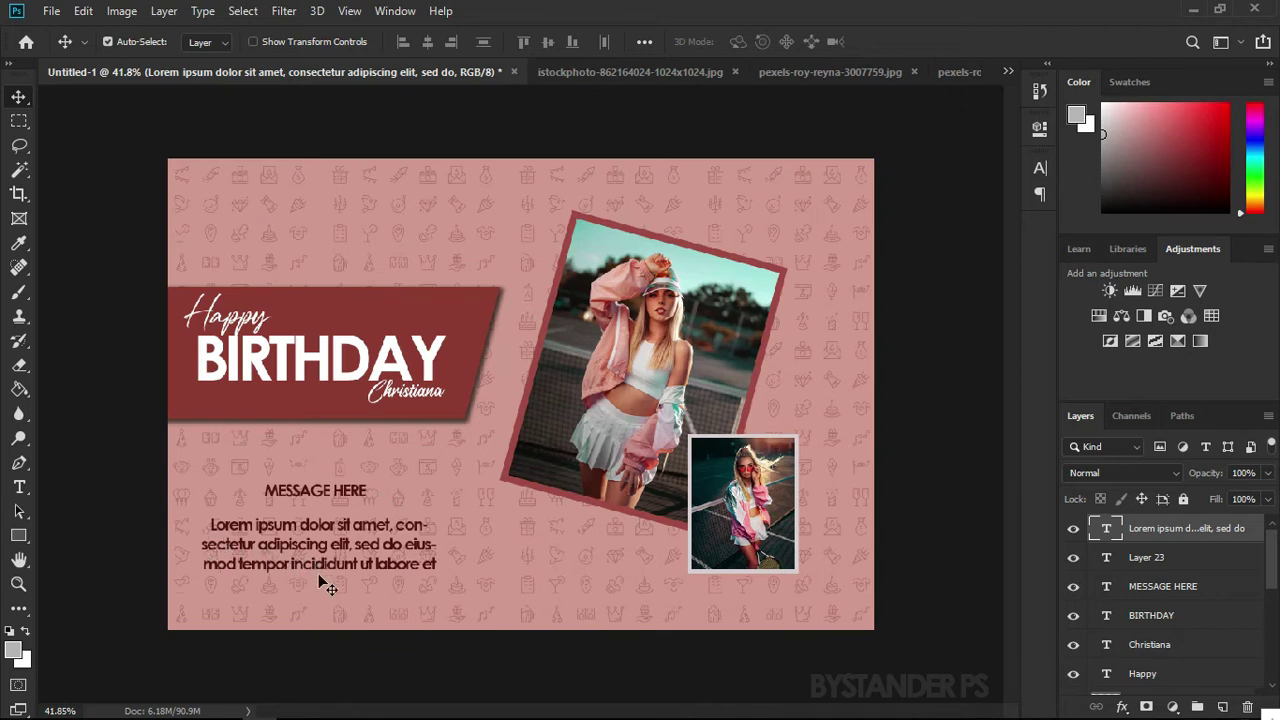
scroll(325, 585, up, 2)
scroll(320, 560, down, 1)
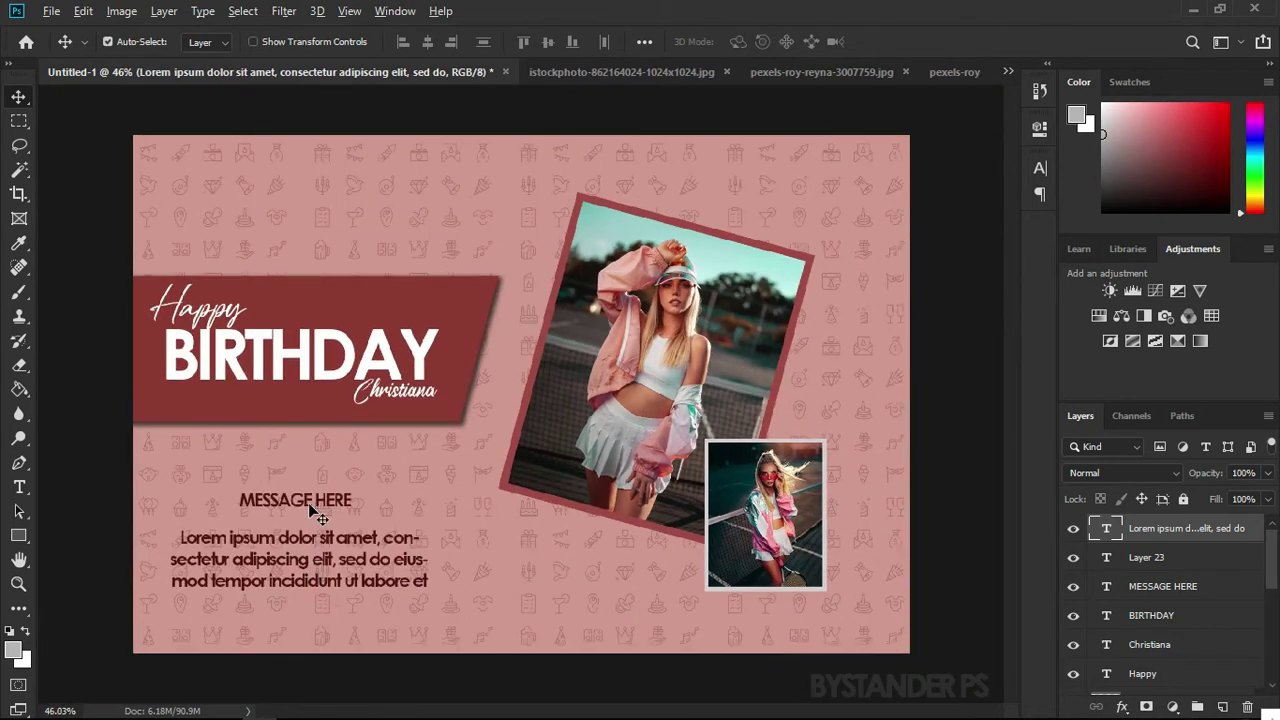
Copy the "MESSAGE HERE" heading to the card's upper-left corner above the banner and change its text to "LOGO HERE"
drag(306, 502, 222, 185)
double_click(1106, 587)
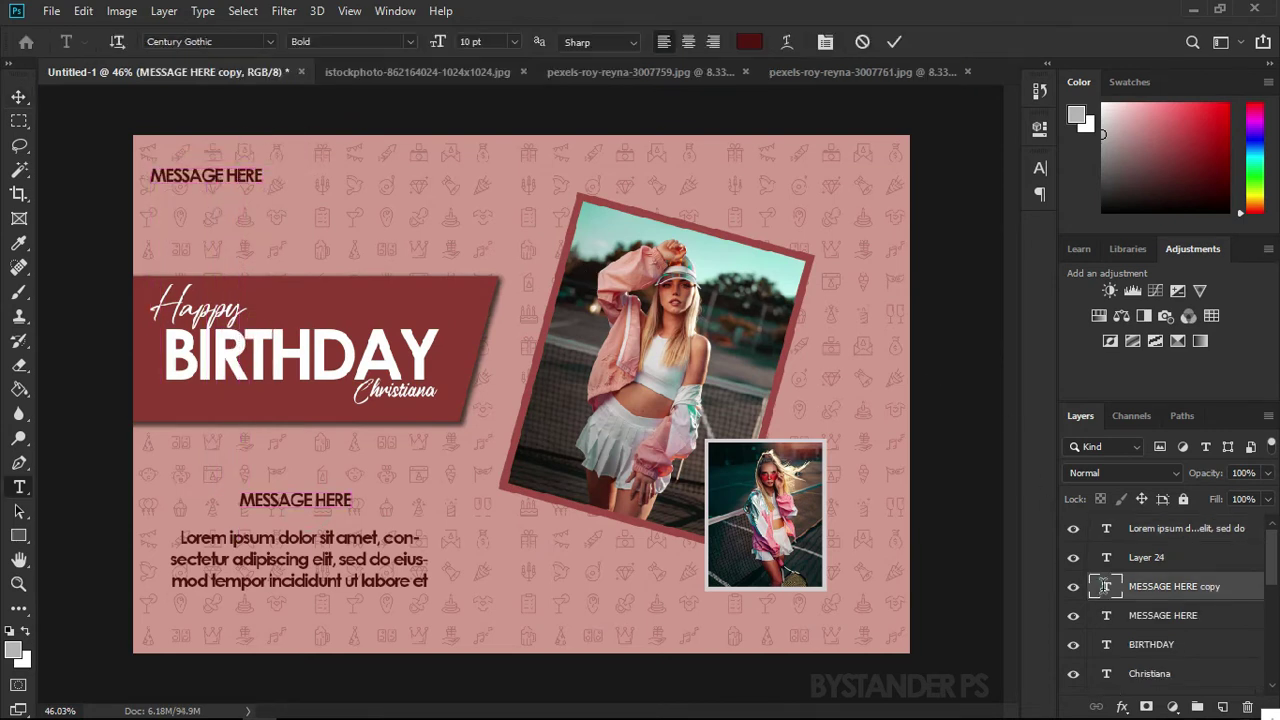
text(LOGO)
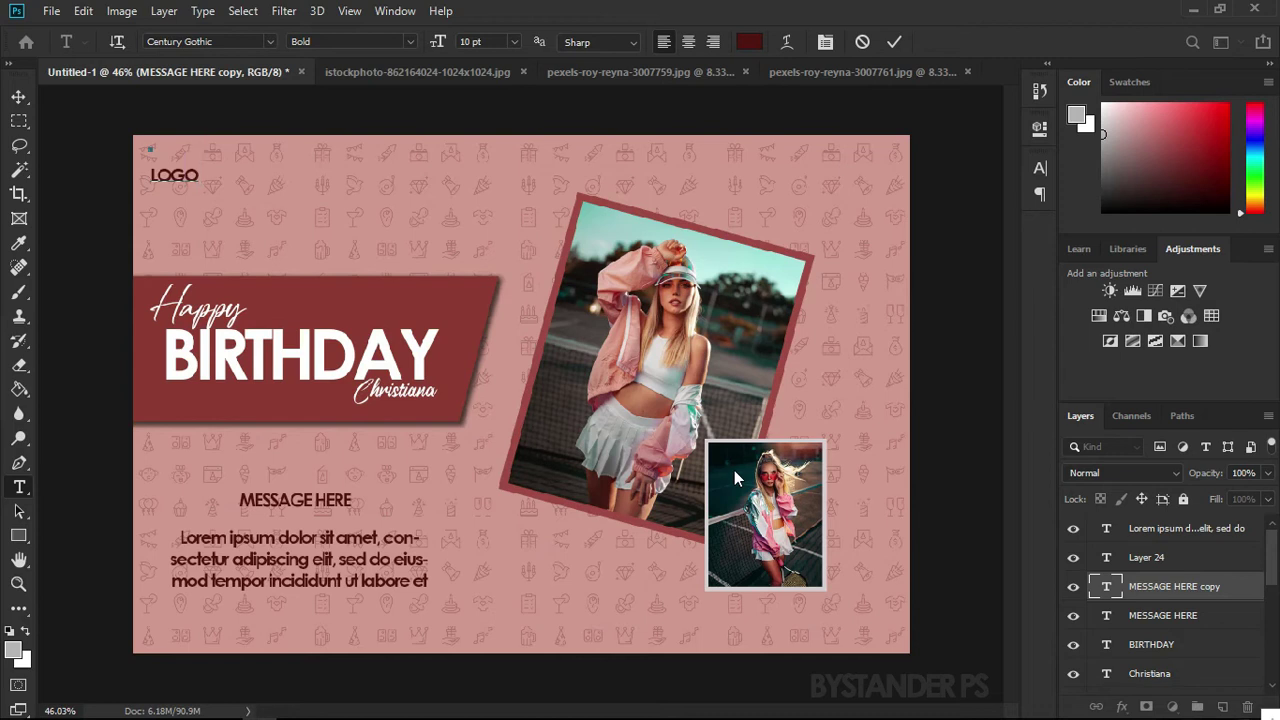
text(HERE)
click(1221, 597)
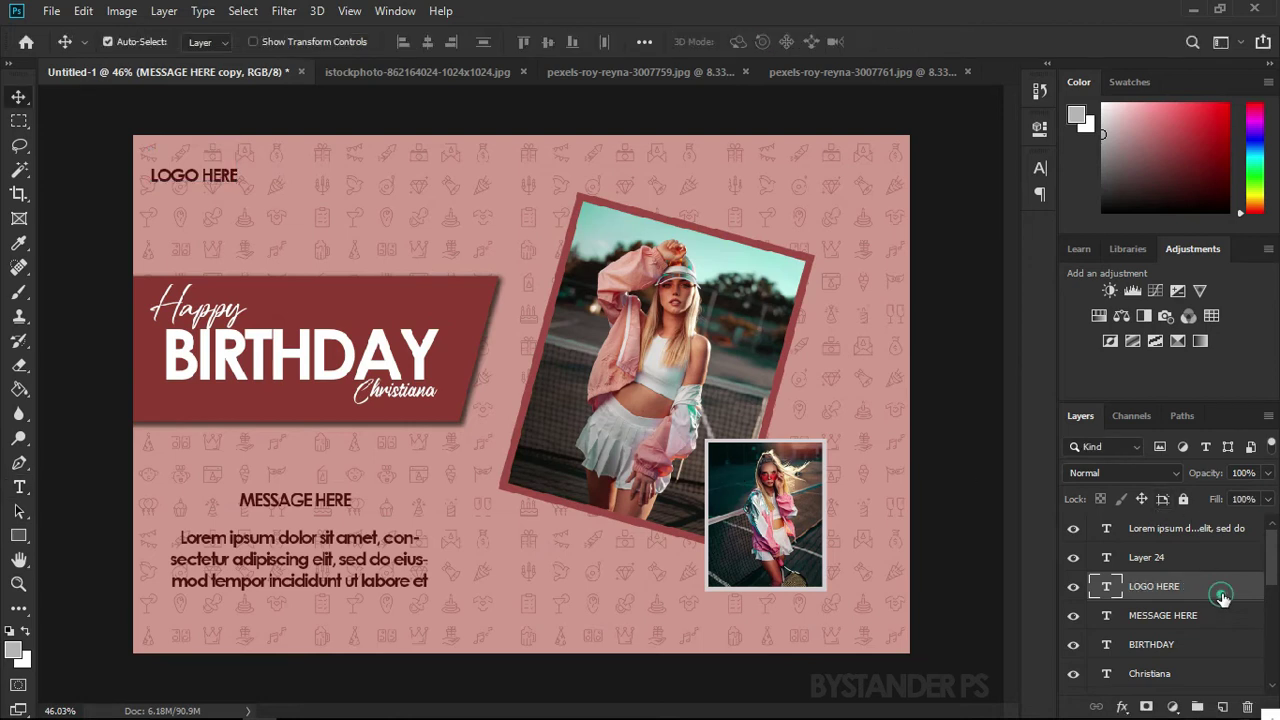
drag(215, 178, 220, 182)
Examine the layout of the logo text, banner, message and photos across the whole card and up close
scroll(263, 240, up, 2)
scroll(420, 511, down, 2)
scroll(420, 511, up, 1)
scroll(432, 505, down, 1)
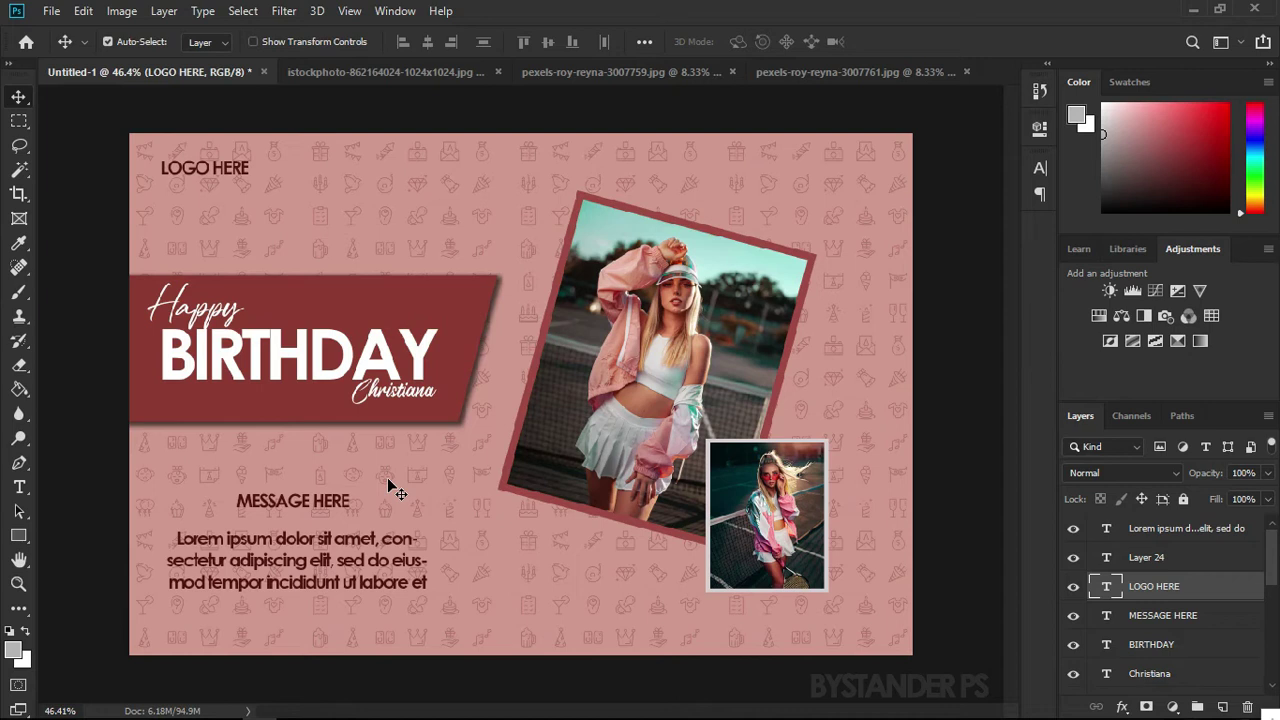
key(ctrl+minus)
key(ctrl+0)
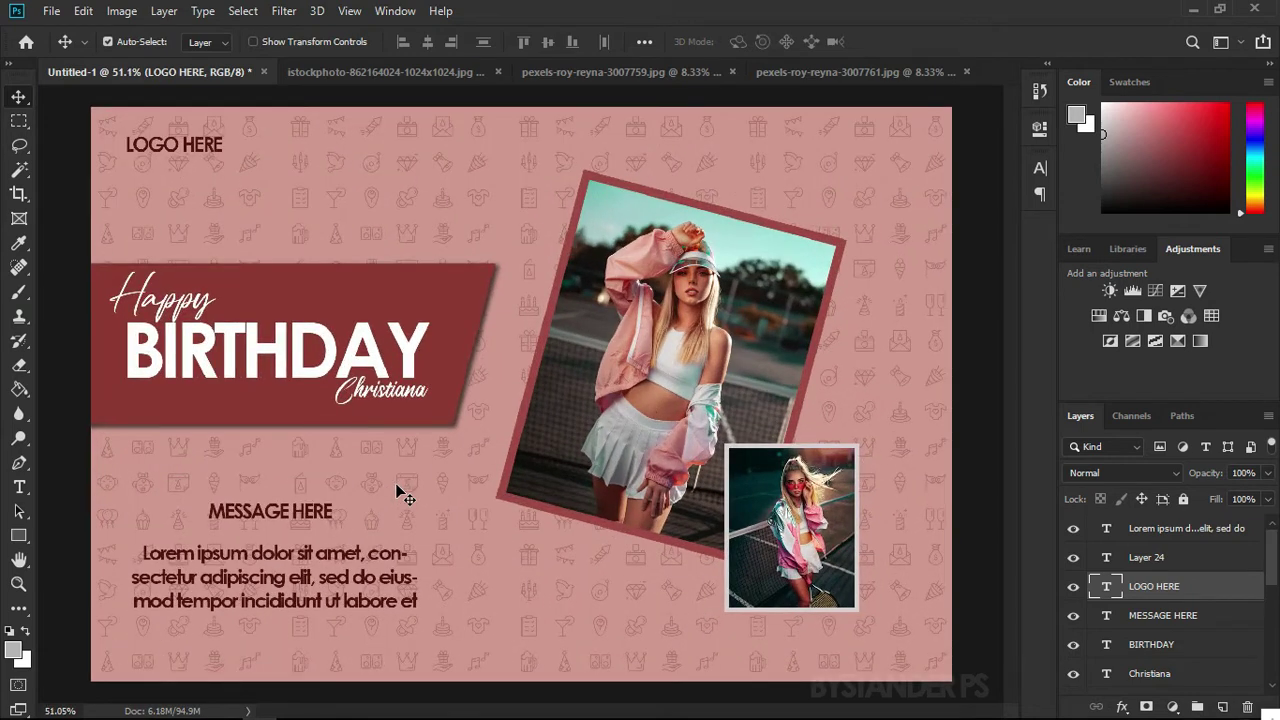
scroll(468, 402, down, 1)
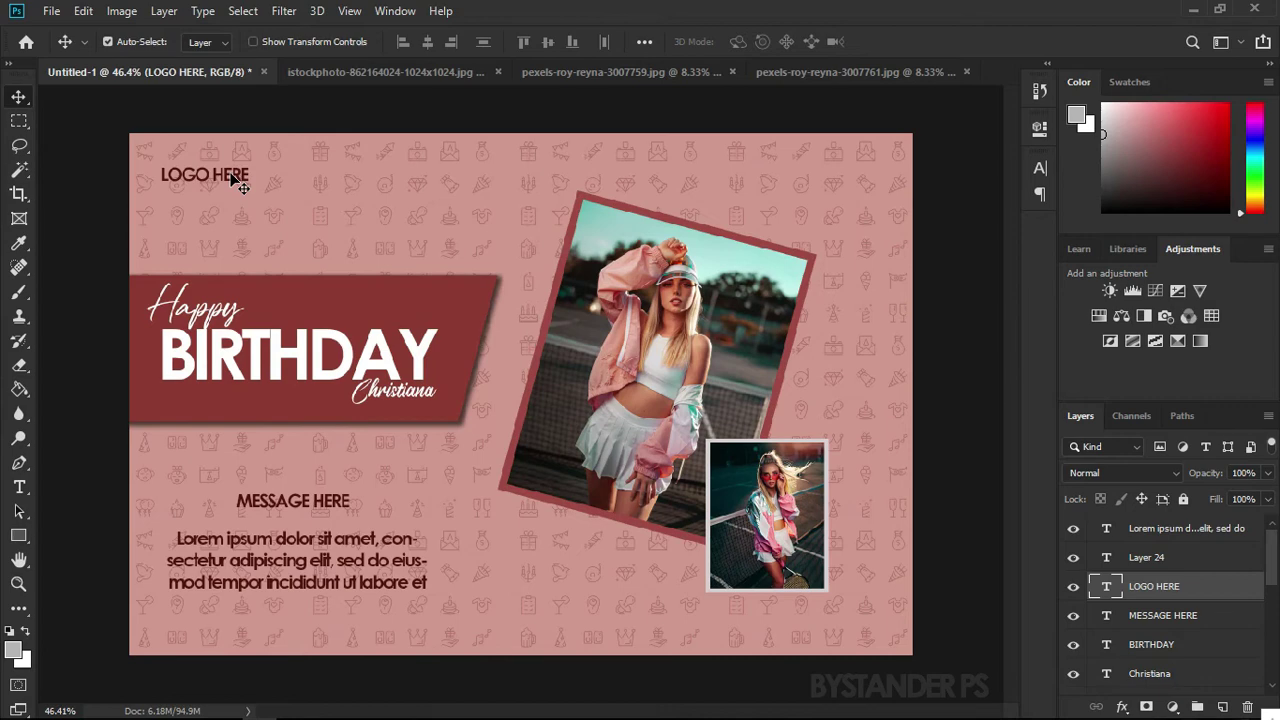
scroll(354, 557, up, 5)
scroll(408, 569, down, 2)
scroll(350, 603, up, 3)
scroll(490, 546, down, 3)
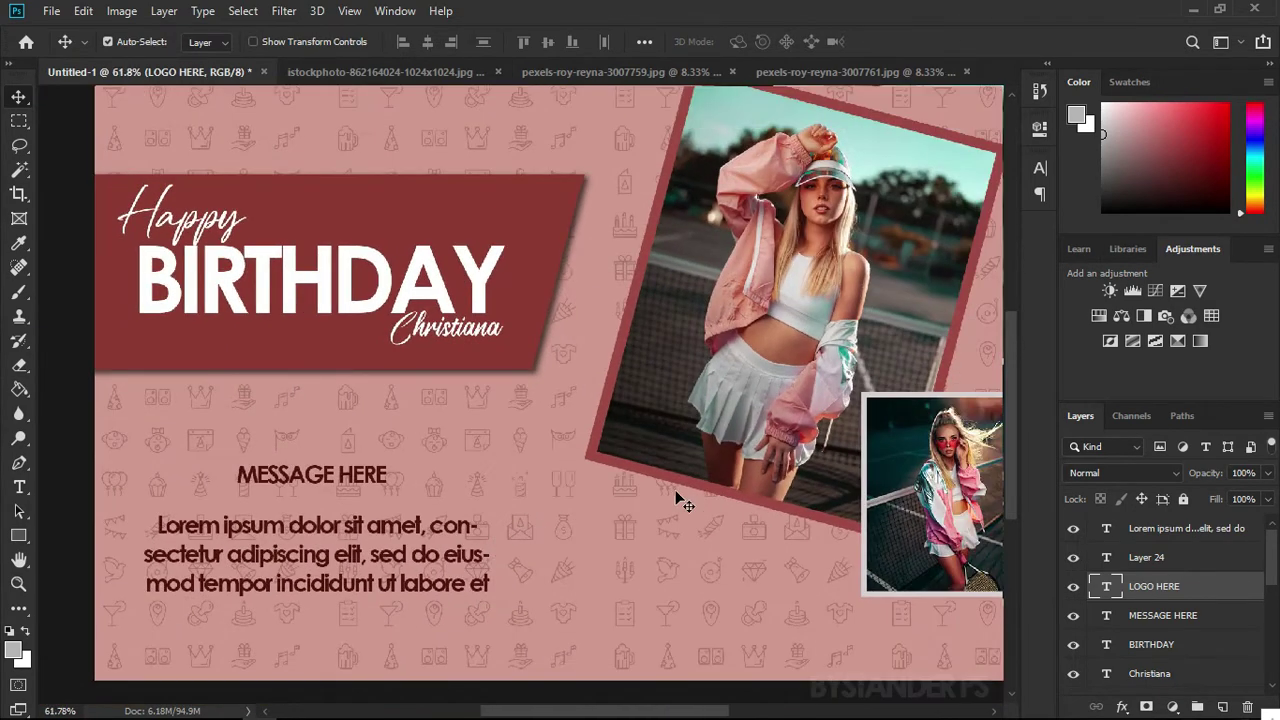
Duplicate the Main Photo layer together with its stroke effect
click(890, 319)
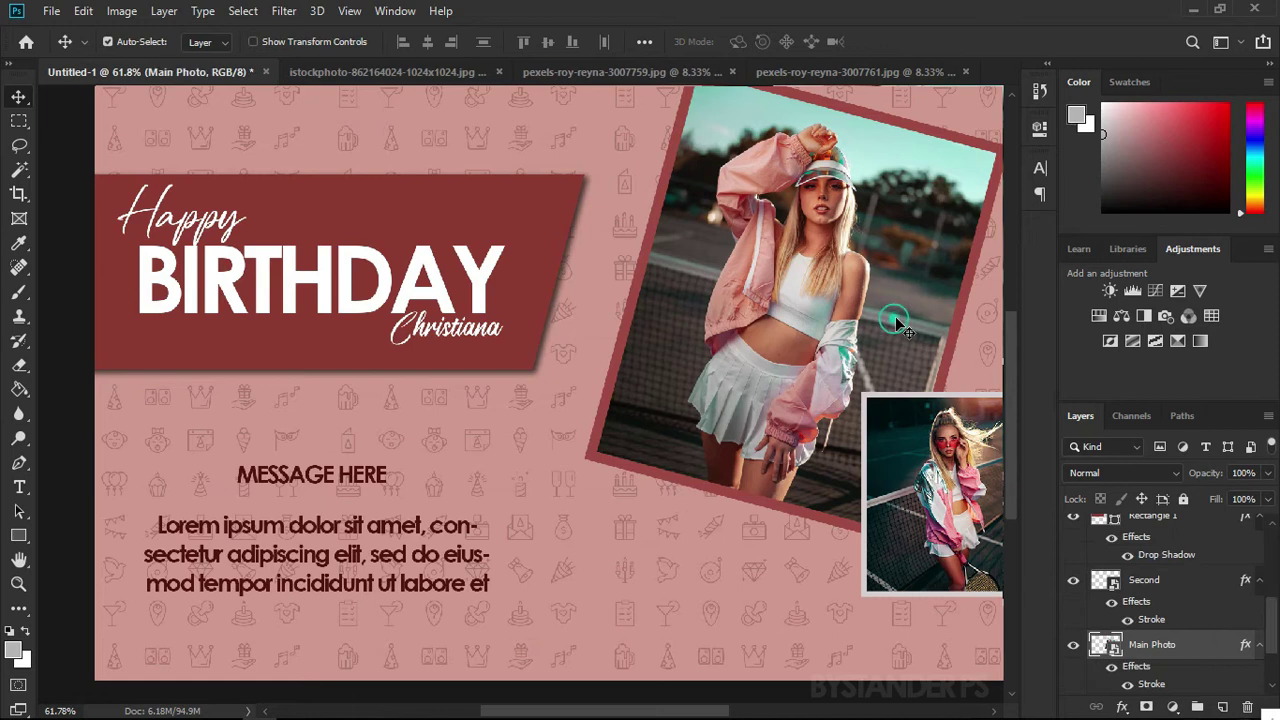
scroll(457, 400, down, 2)
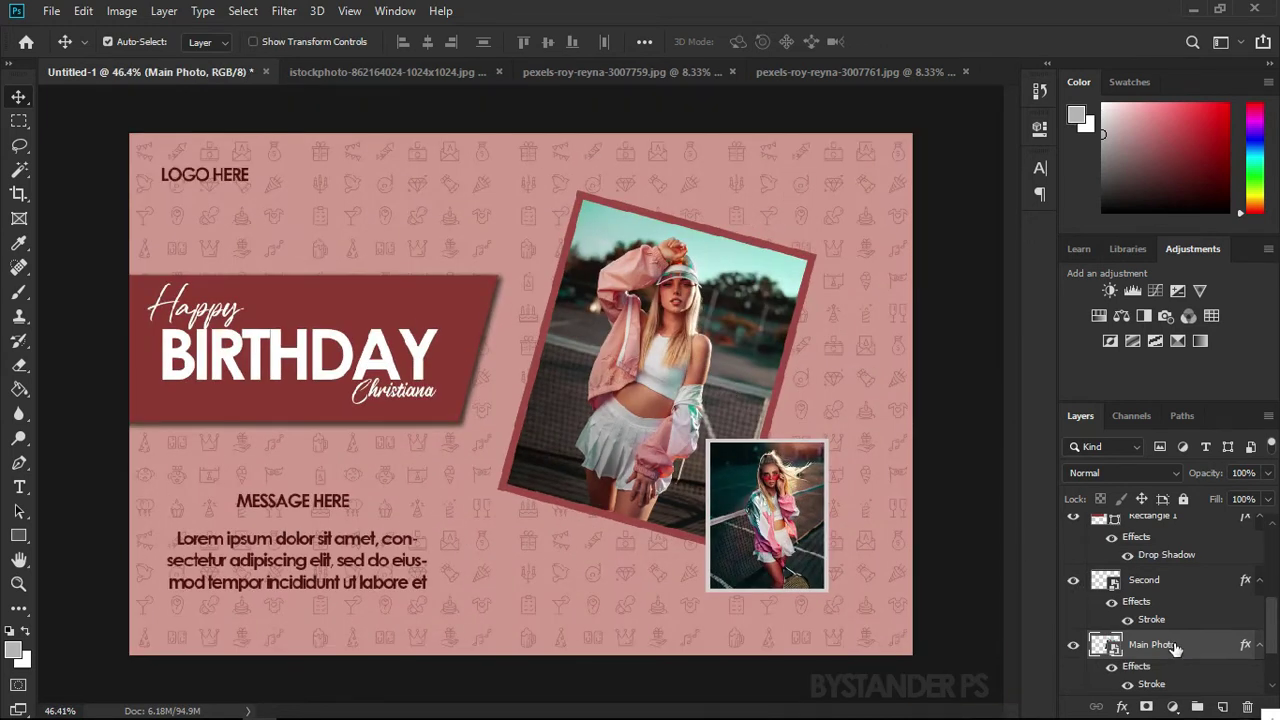
scroll(1188, 647, down, 1)
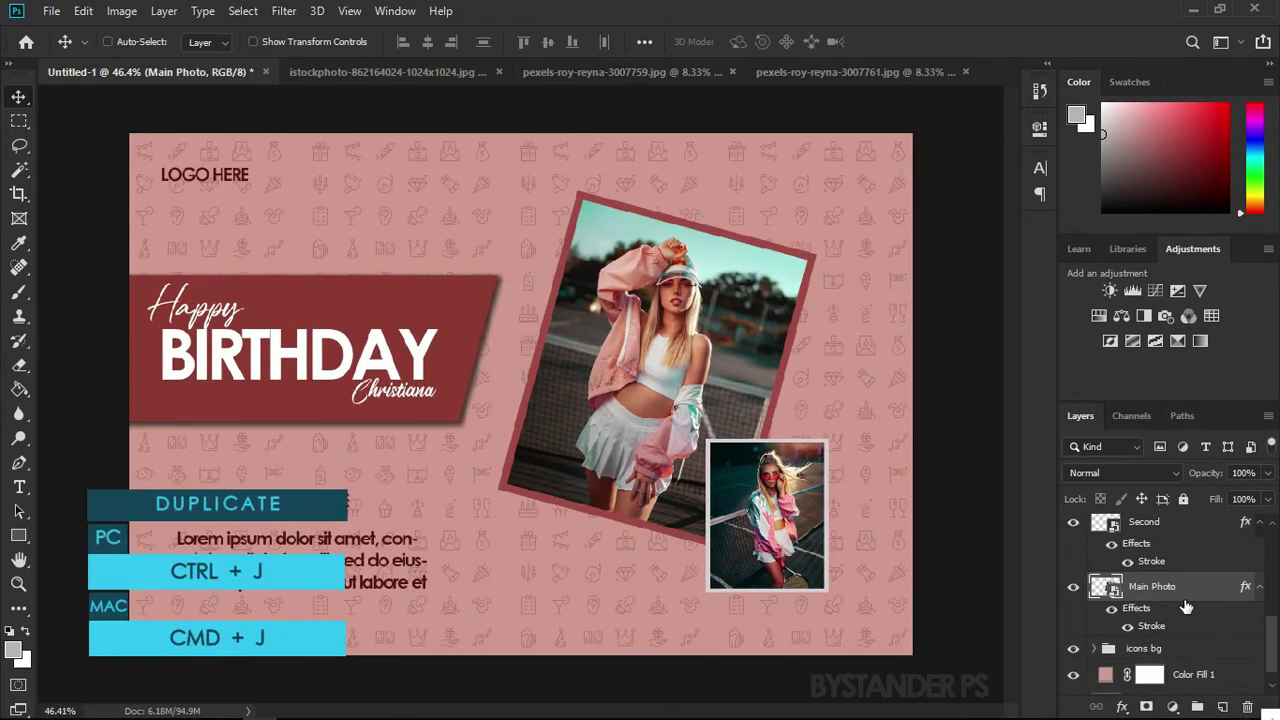
key(ctrl+j)
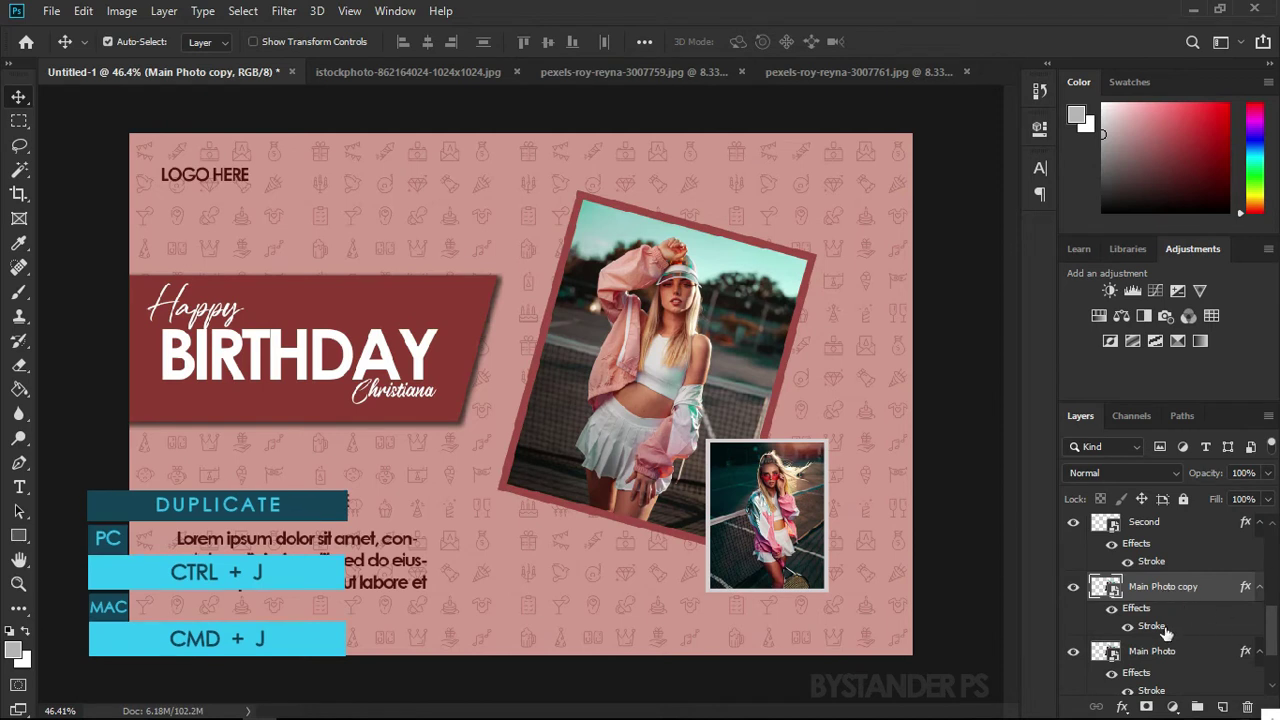
double_click(1151, 626)
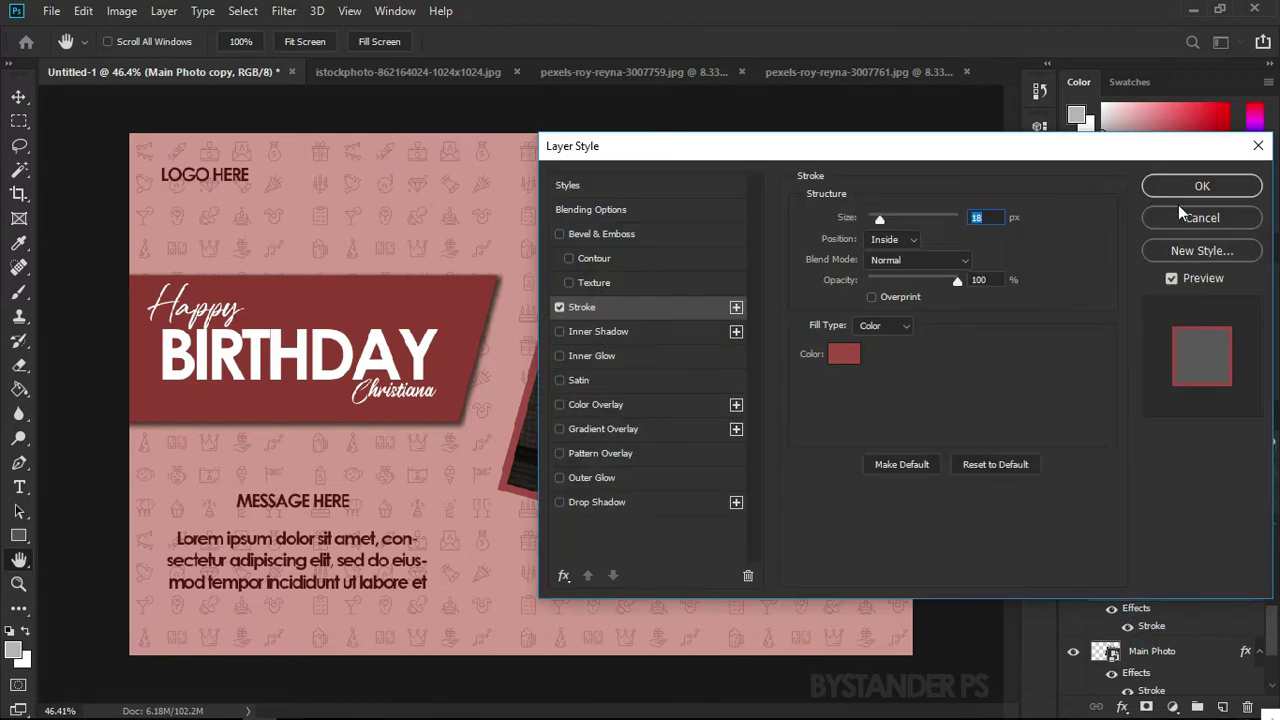
click(1158, 217)
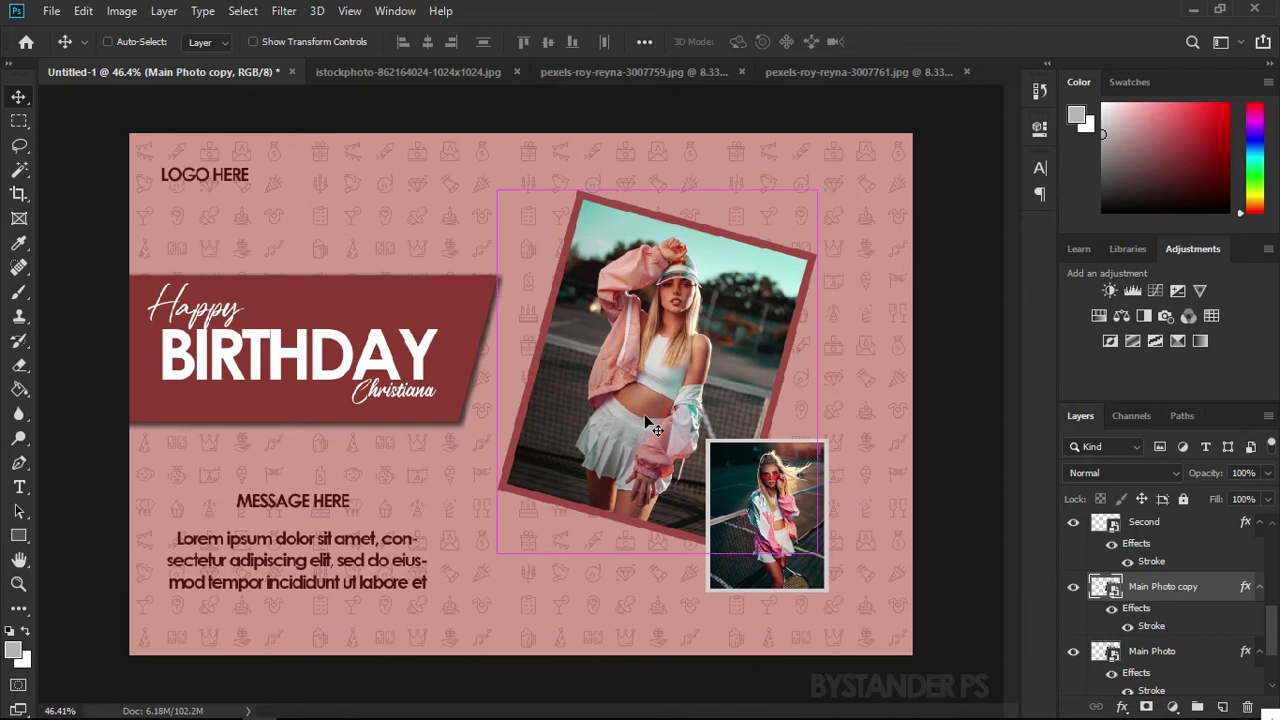
Set the fill opacity of the Main Photo copy to 0% and hide the original Main Photo layer
scroll(655, 423, up, 3)
drag(695, 400, 305, 397)
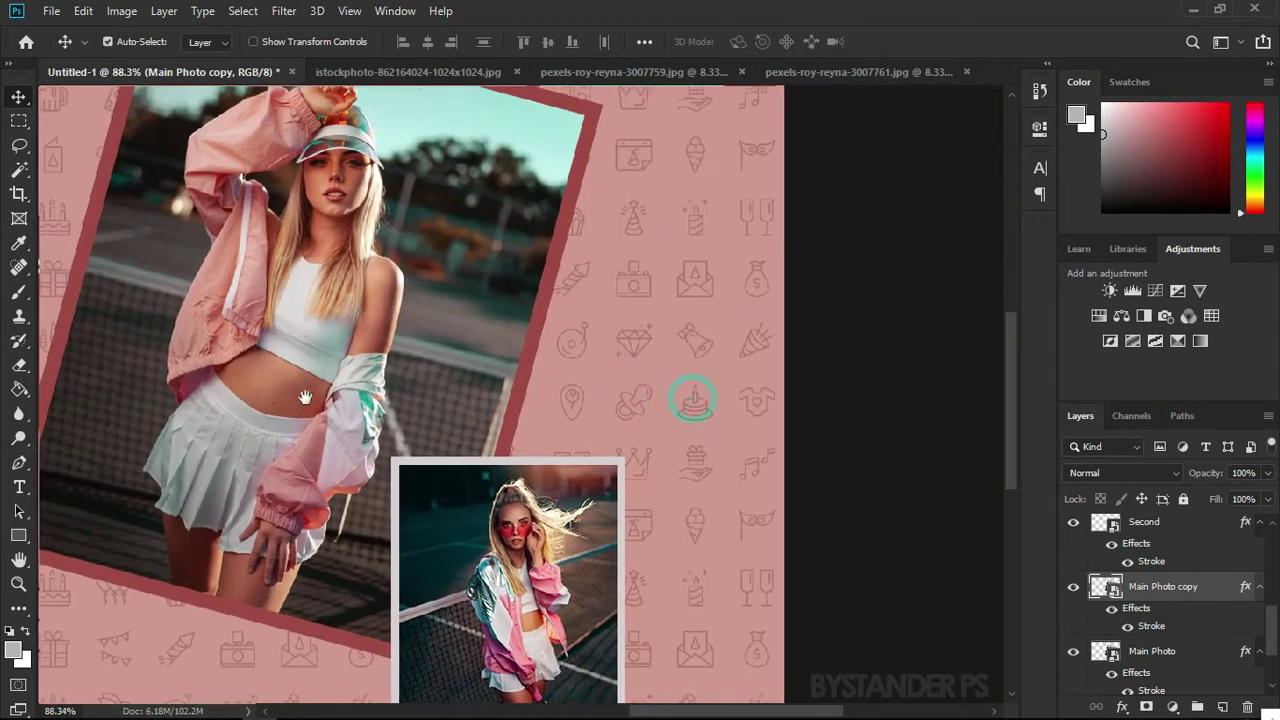
scroll(305, 397, down, 2)
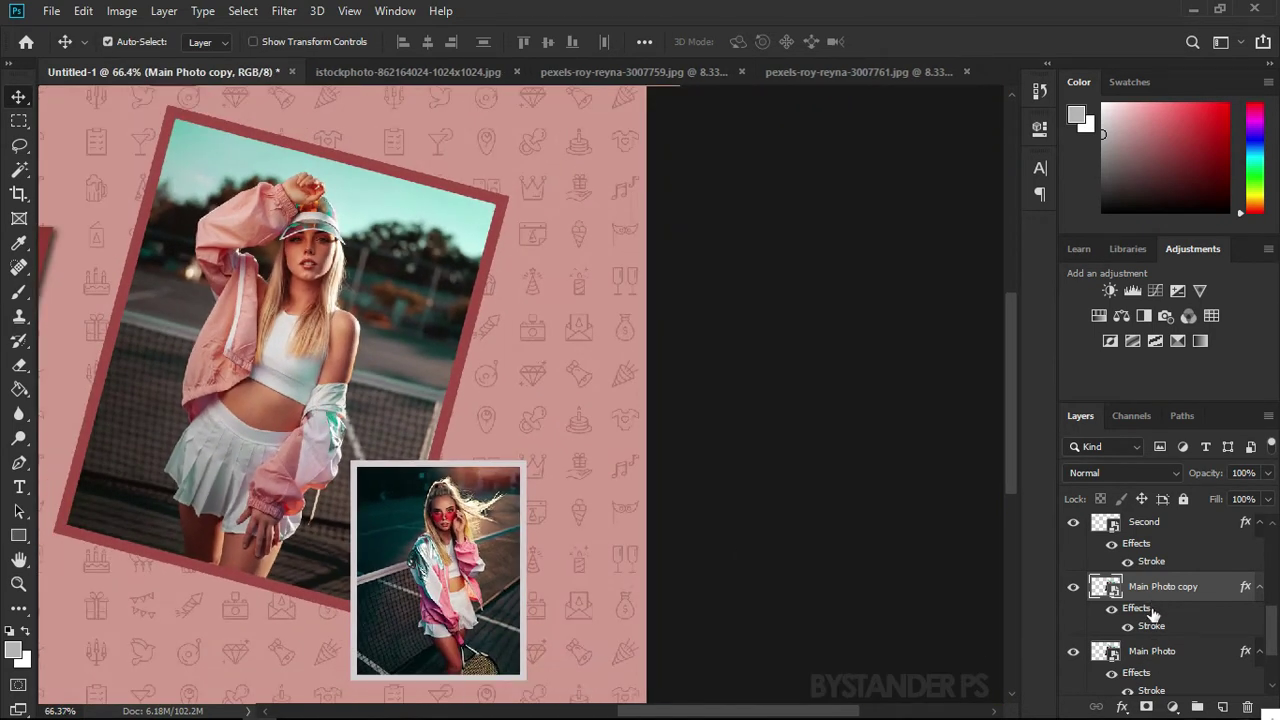
double_click(1152, 626)
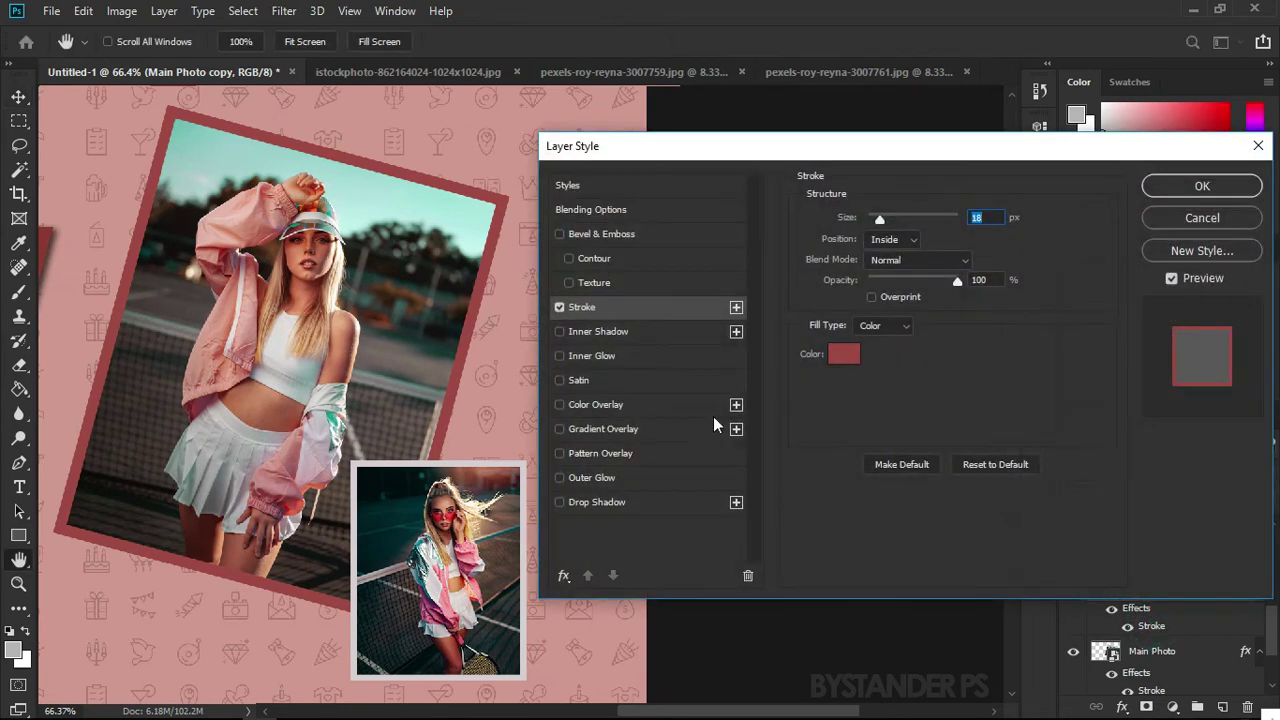
click(585, 210)
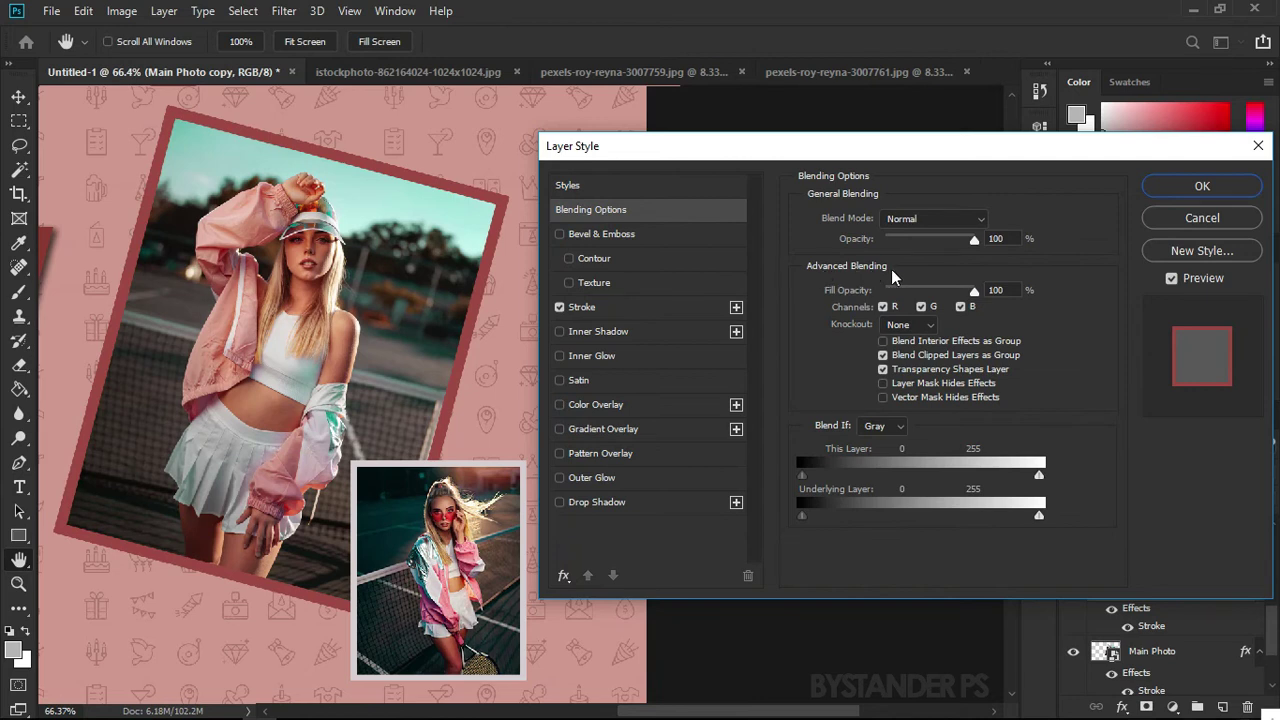
drag(973, 300, 880, 300)
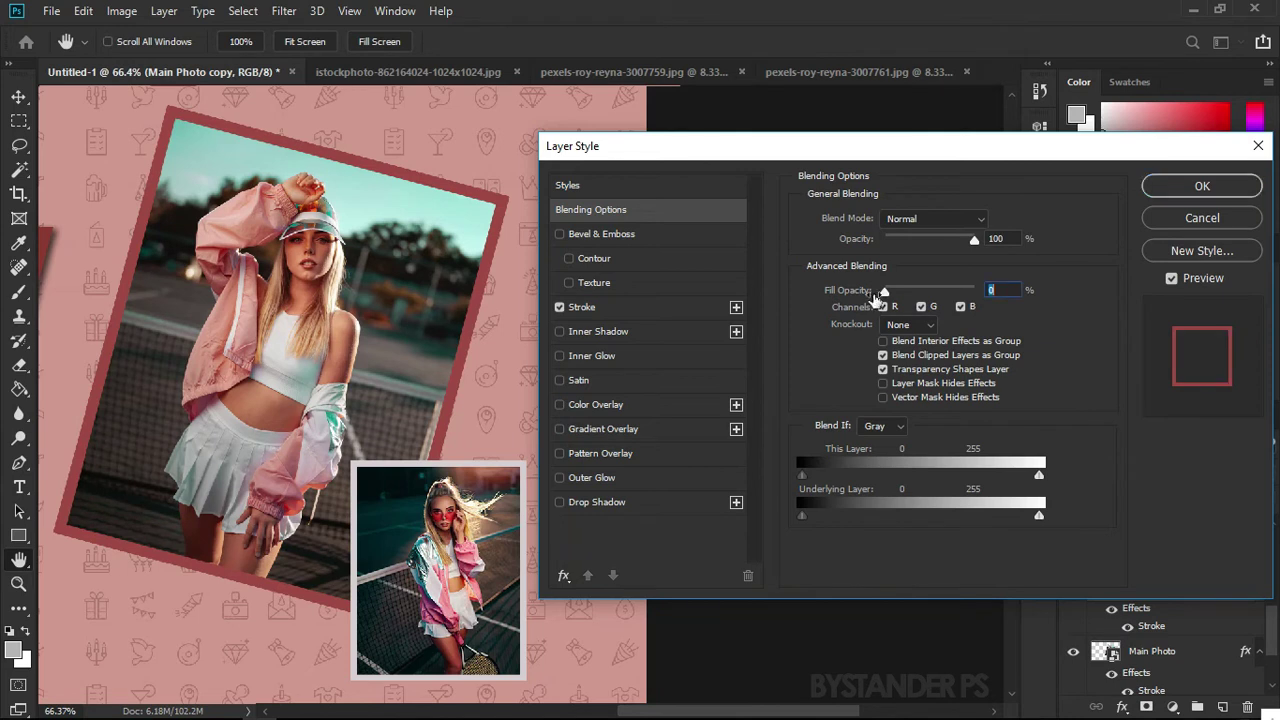
click(1202, 186)
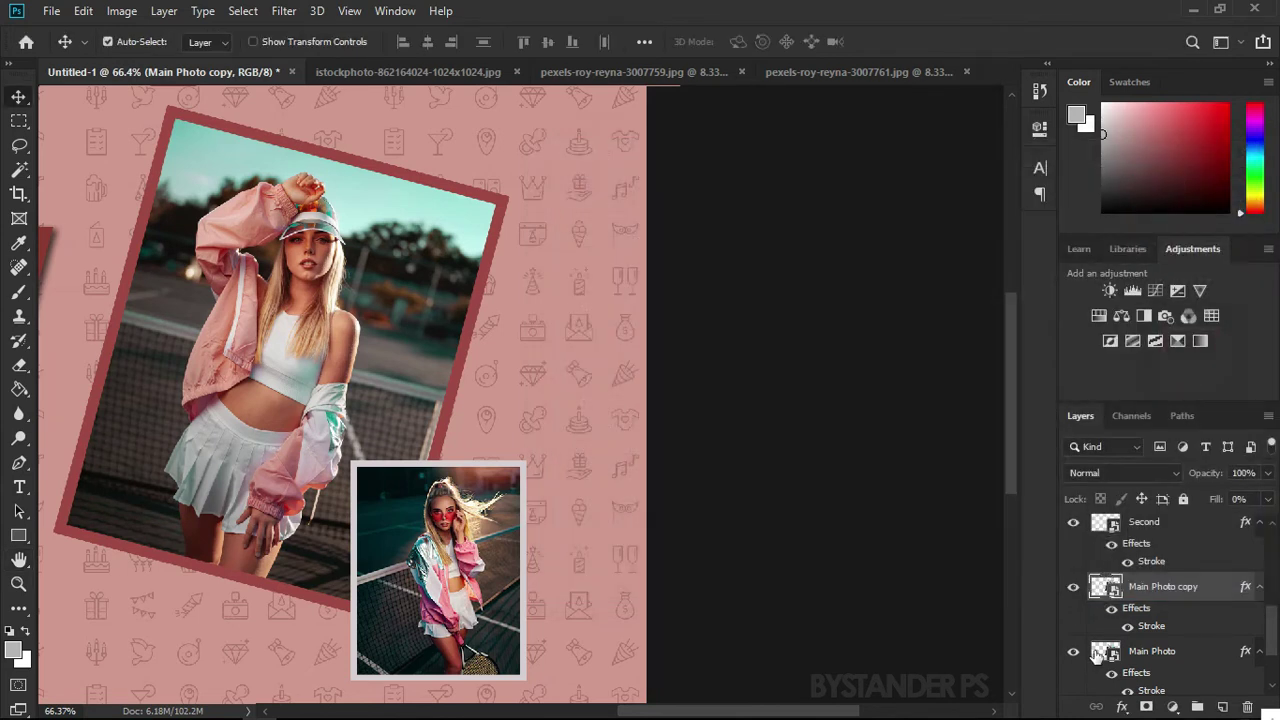
click(1073, 653)
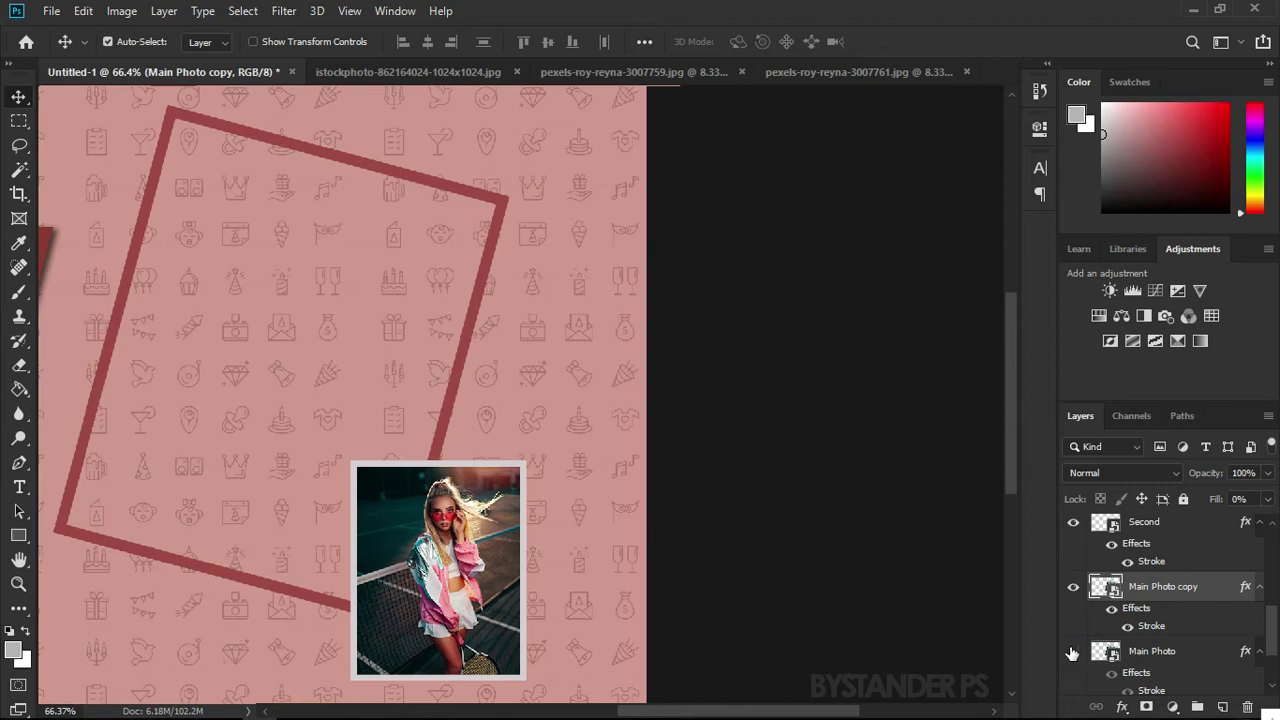
Recheck the fill opacity setting in the Main Photo copy's blending options
double_click(1151, 626)
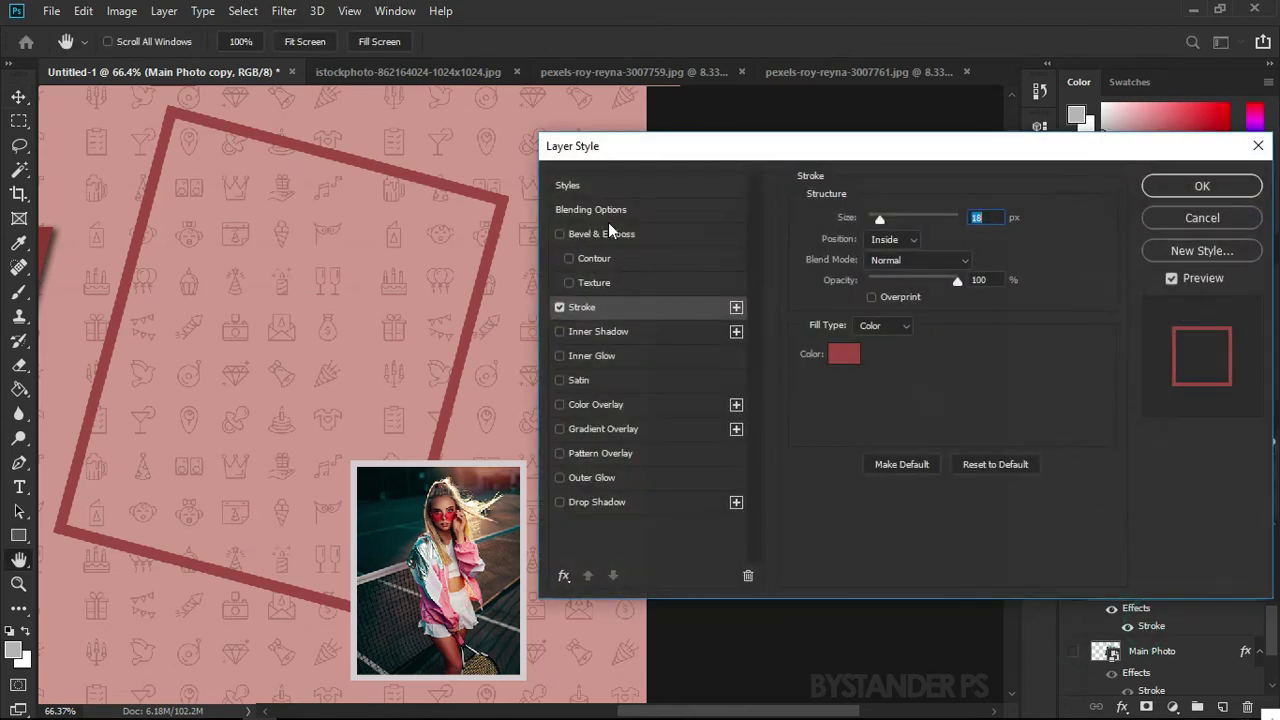
click(600, 205)
drag(890, 296, 858, 322)
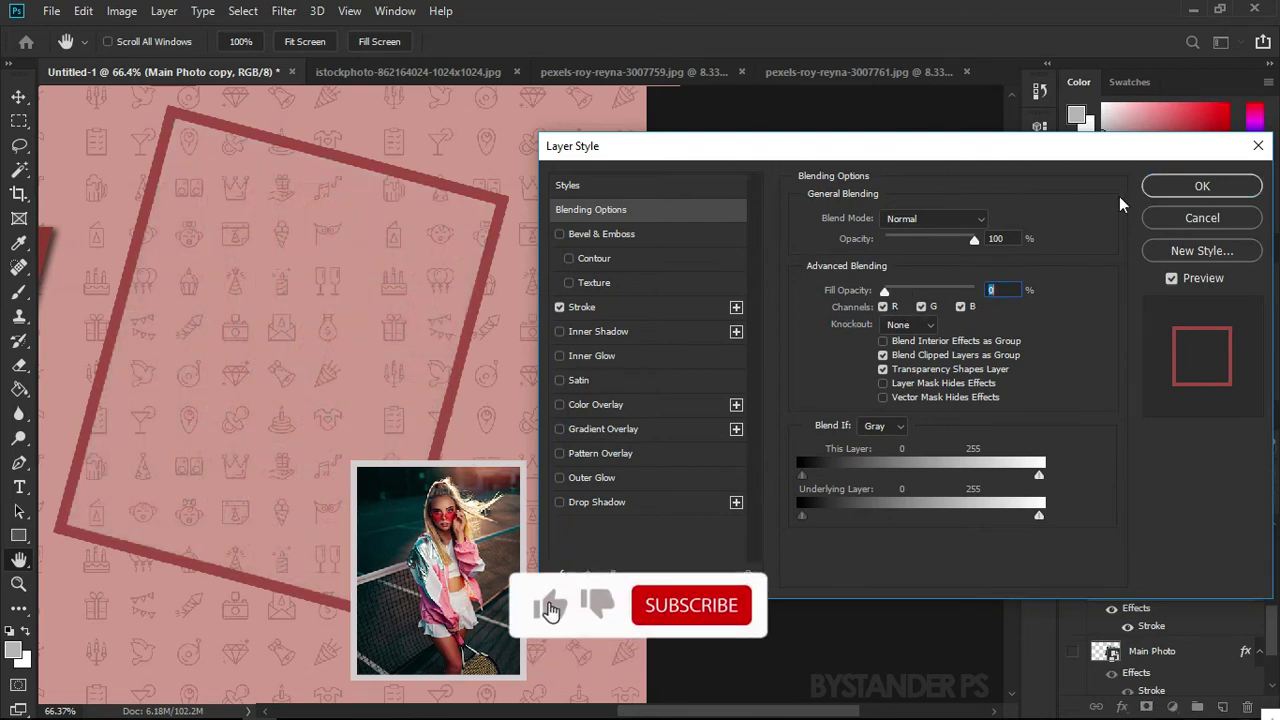
click(1180, 188)
key(v)
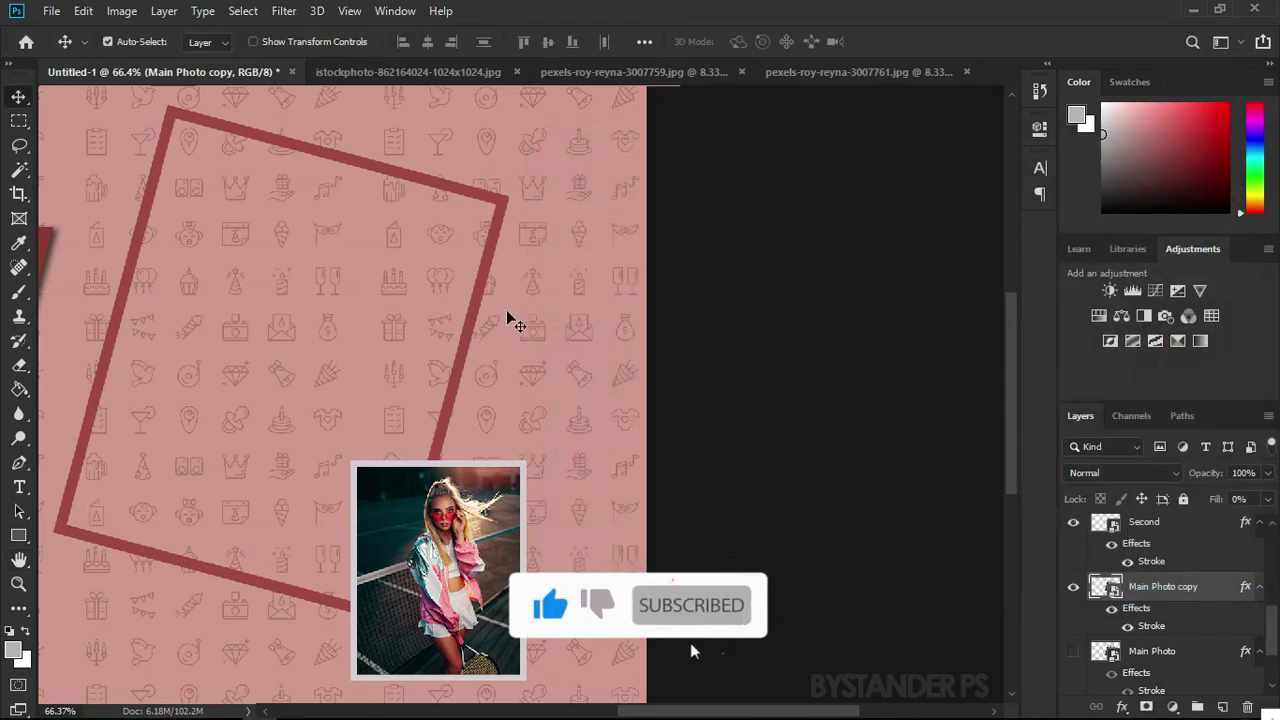
Move the Main Photo copy above the Second layer so its frame overlaps the small photo
key(ctrl+0)
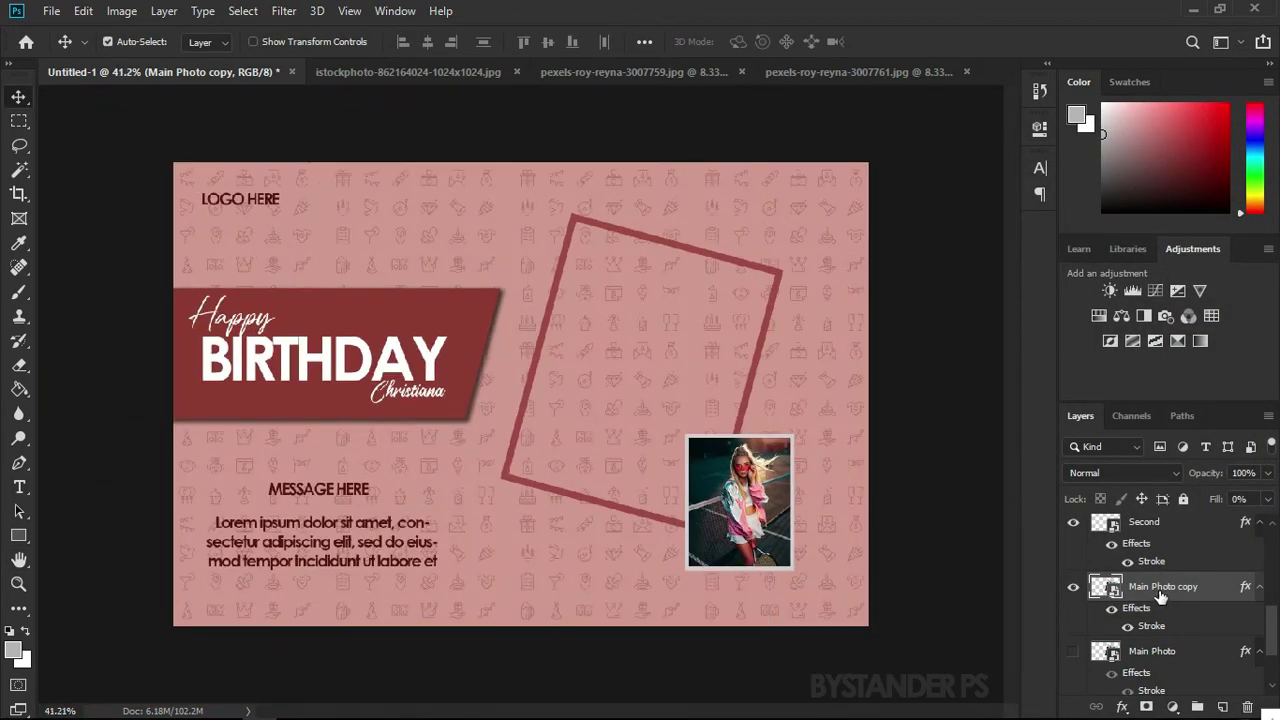
mouse_move(1160, 594)
mouse_down()
mouse_move(1152, 520)
mouse_move(1145, 592)
mouse_up()
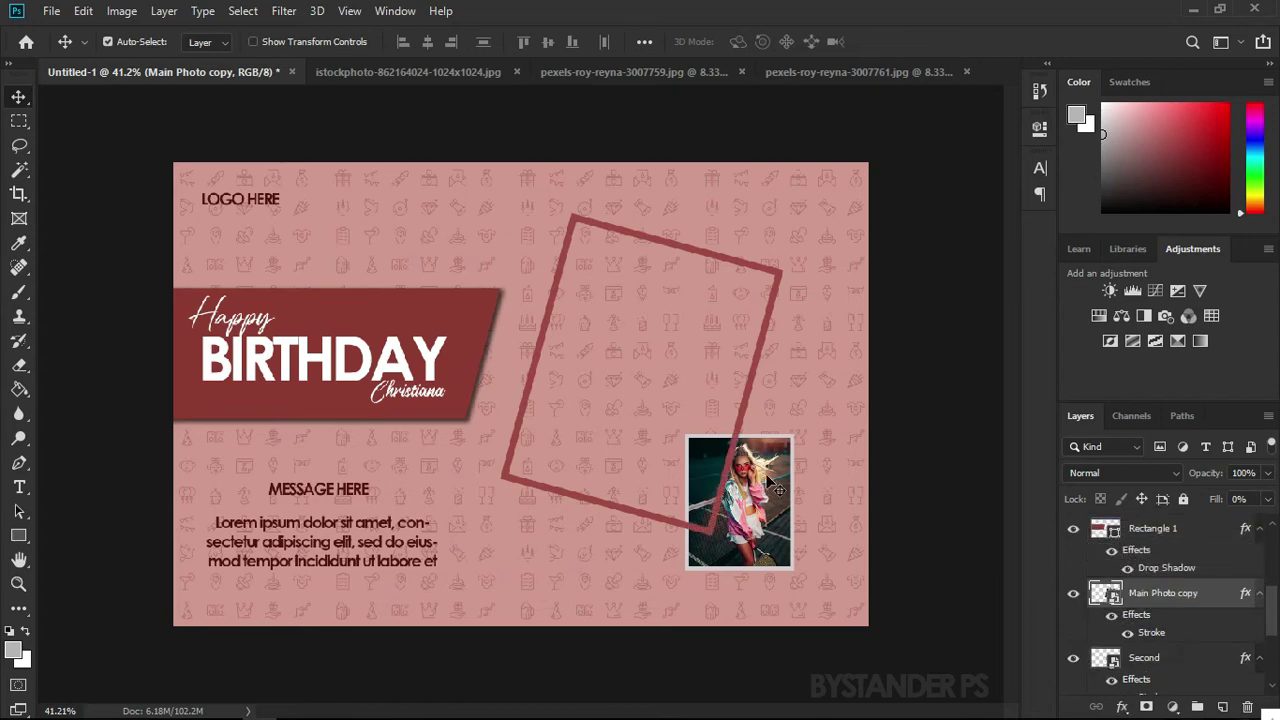
scroll(765, 475, up, 12)
scroll(763, 467, down, 4)
scroll(843, 449, up, 7)
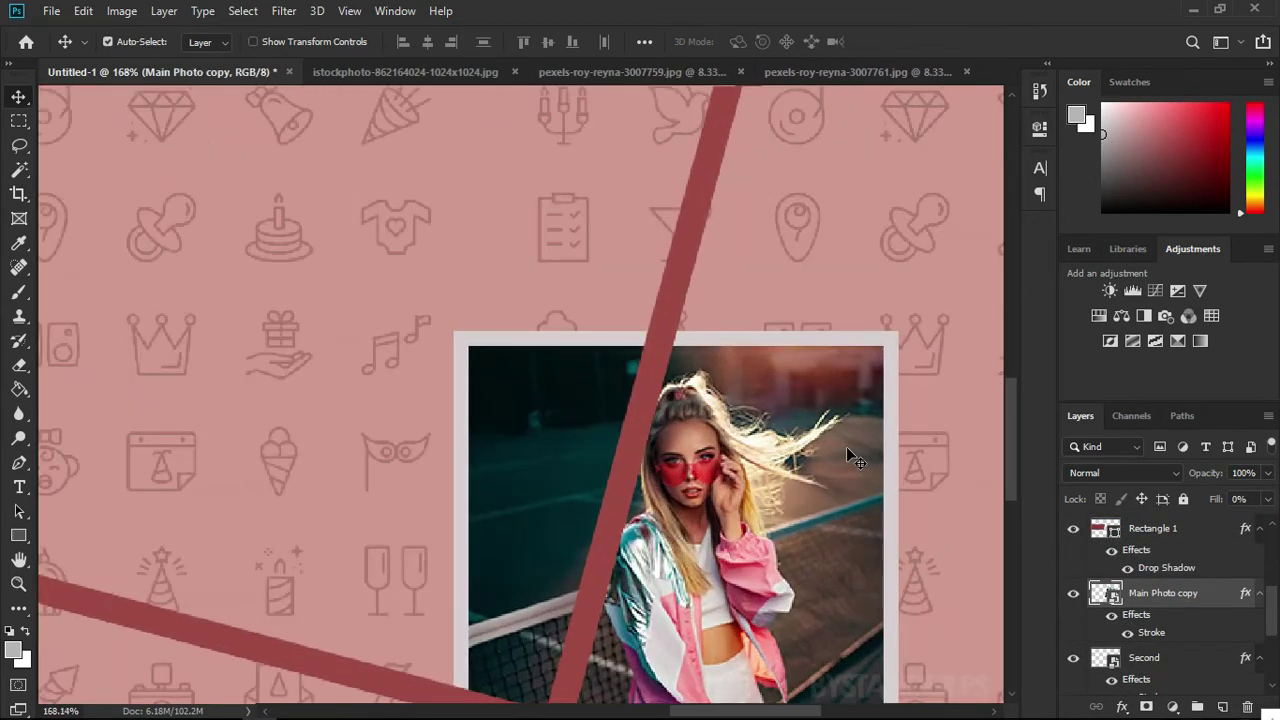
Show the original Main Photo layer again beneath its frame copy
scroll(851, 458, down, 4)
scroll(548, 545, down, 2)
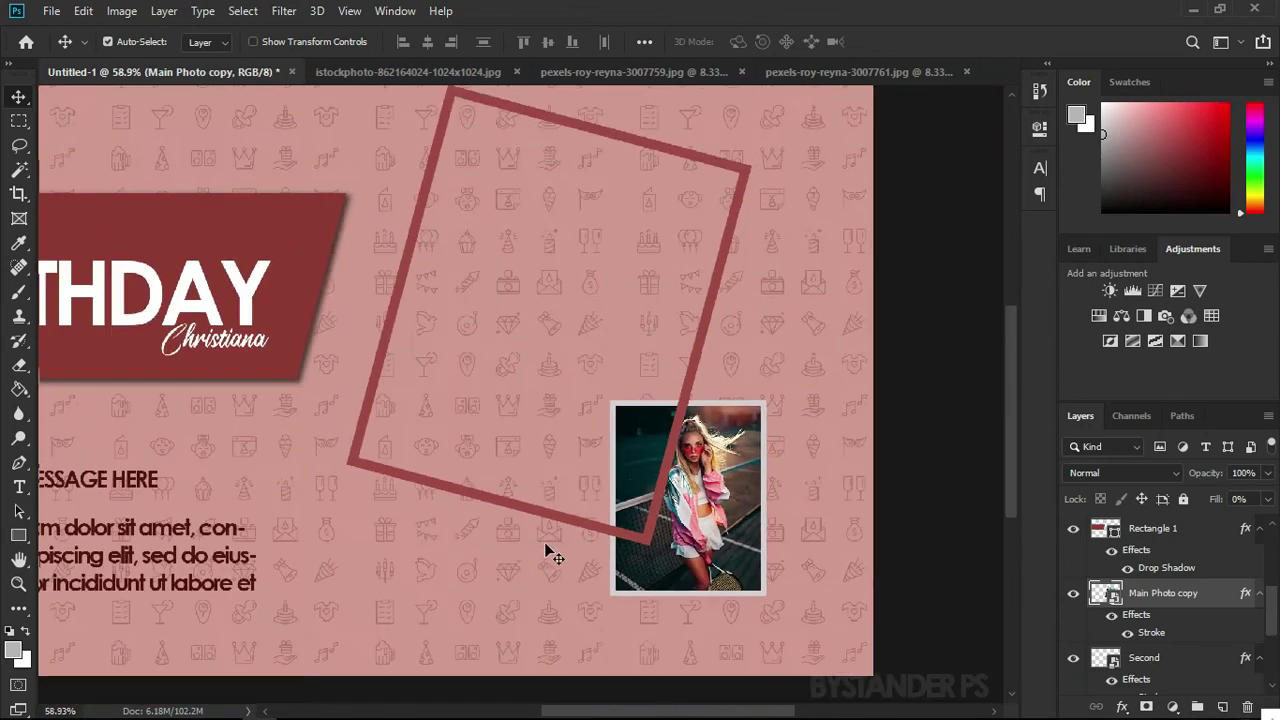
scroll(1106, 626, down, 2)
click(1073, 563)
scroll(758, 340, up, 4)
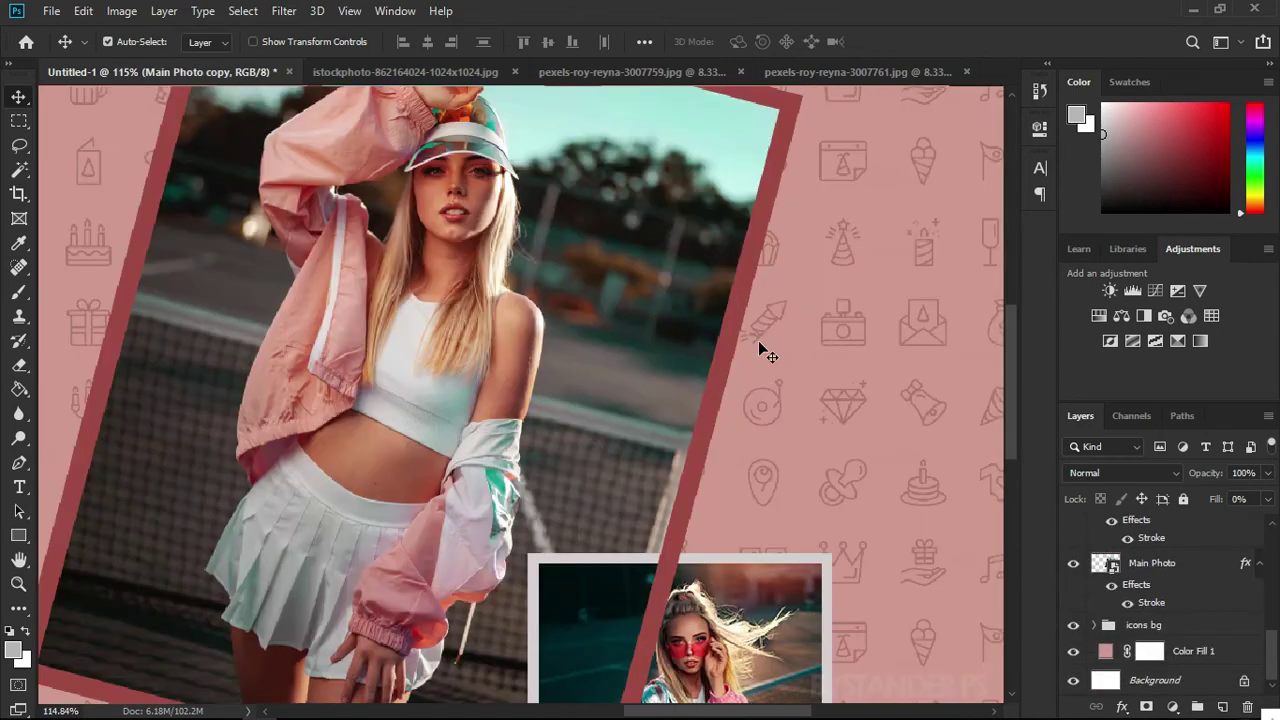
scroll(515, 311, down, 2)
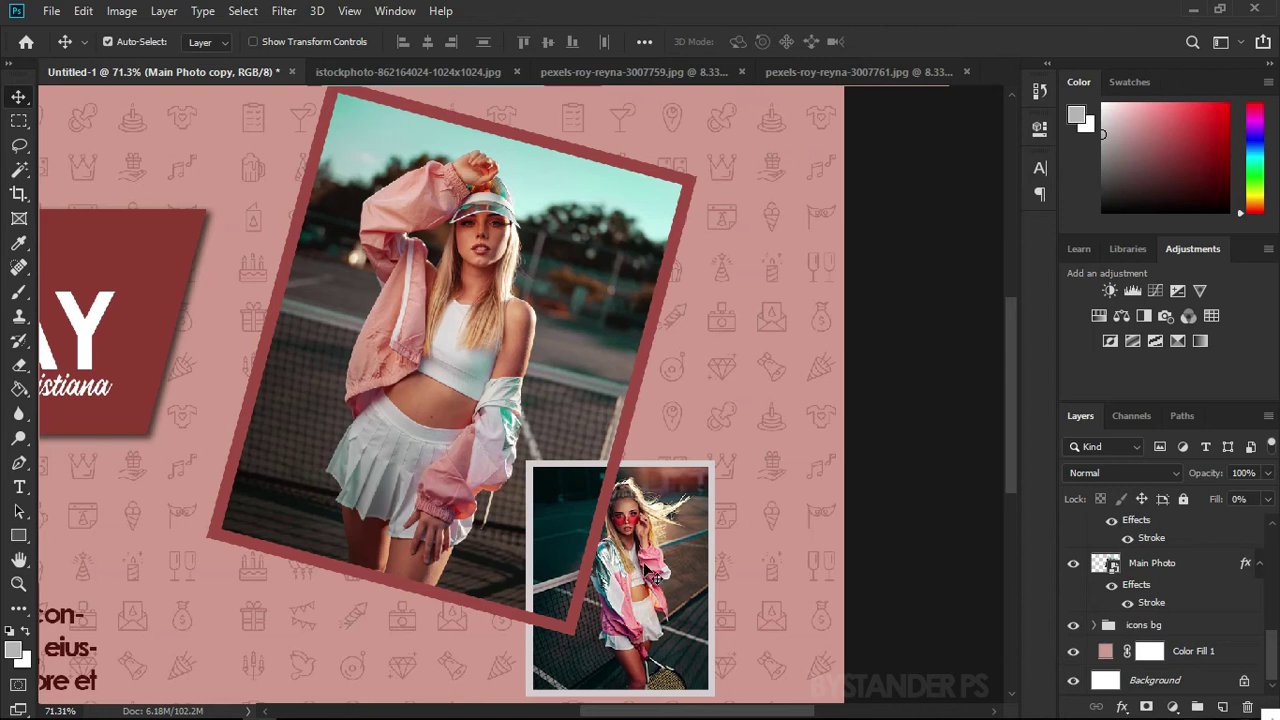
Duplicate the Second layer with its stroke effect and hide the original Second layer
click(656, 597)
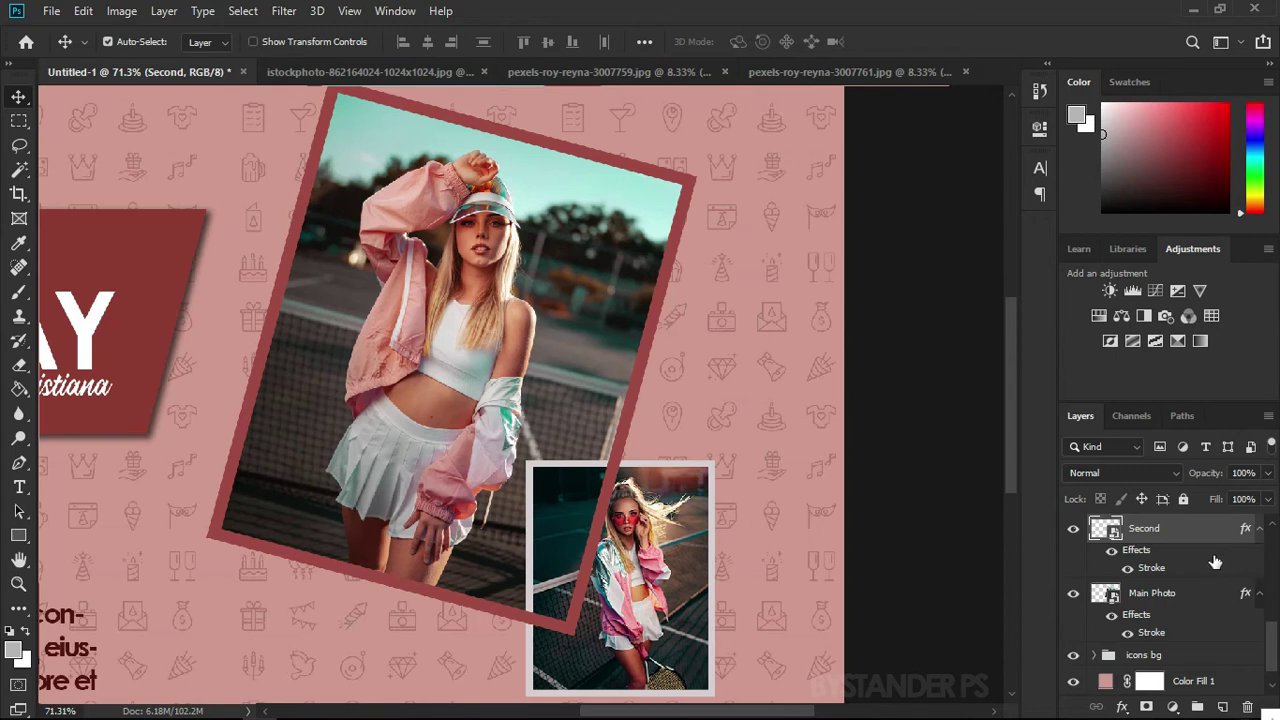
key(ctrl+j)
key(ctrl+j)
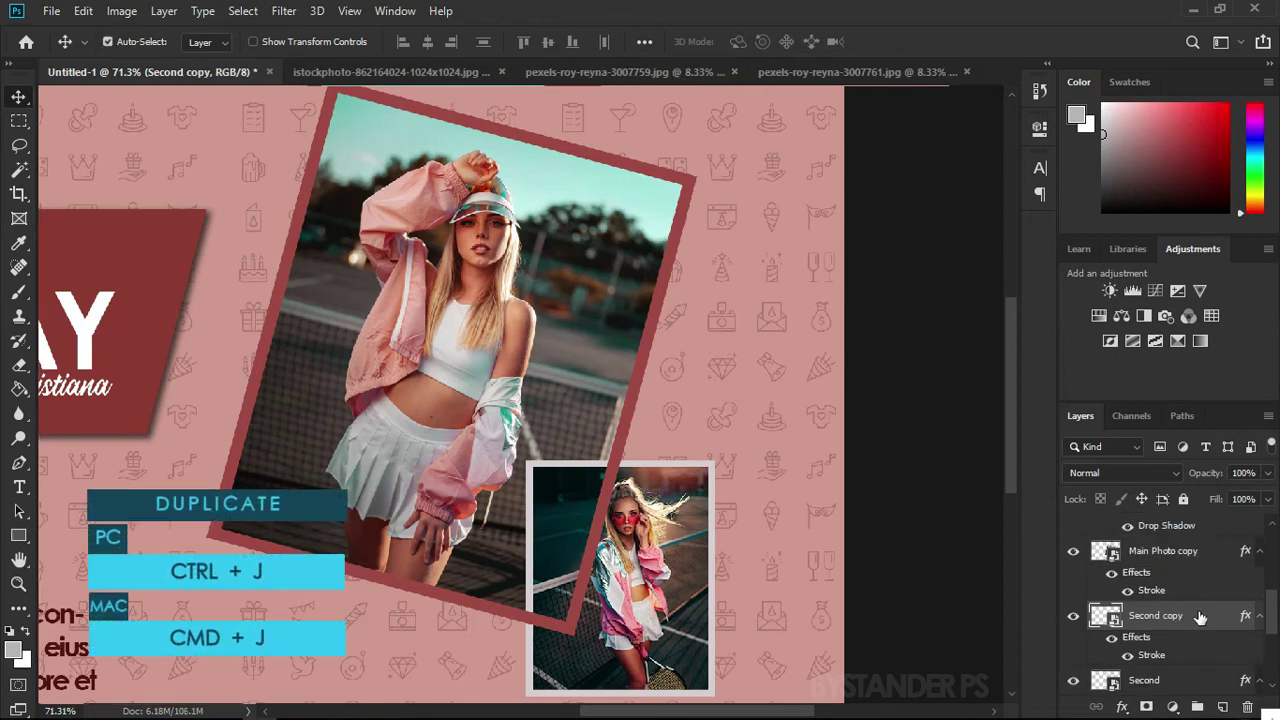
scroll(1170, 620, down, 1)
click(1073, 652)
Set the Second copy's fill opacity to 0% and move it above the Main Photo copy layer
double_click(1151, 626)
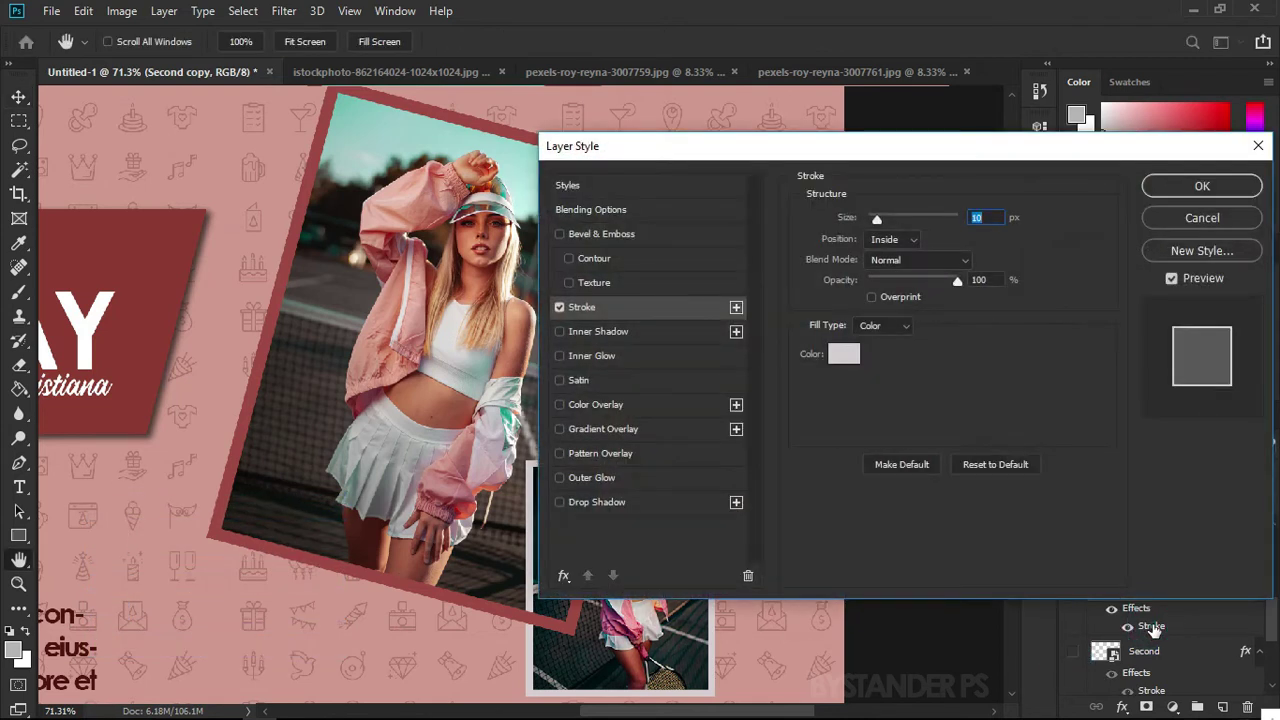
drag(662, 150, 874, 155)
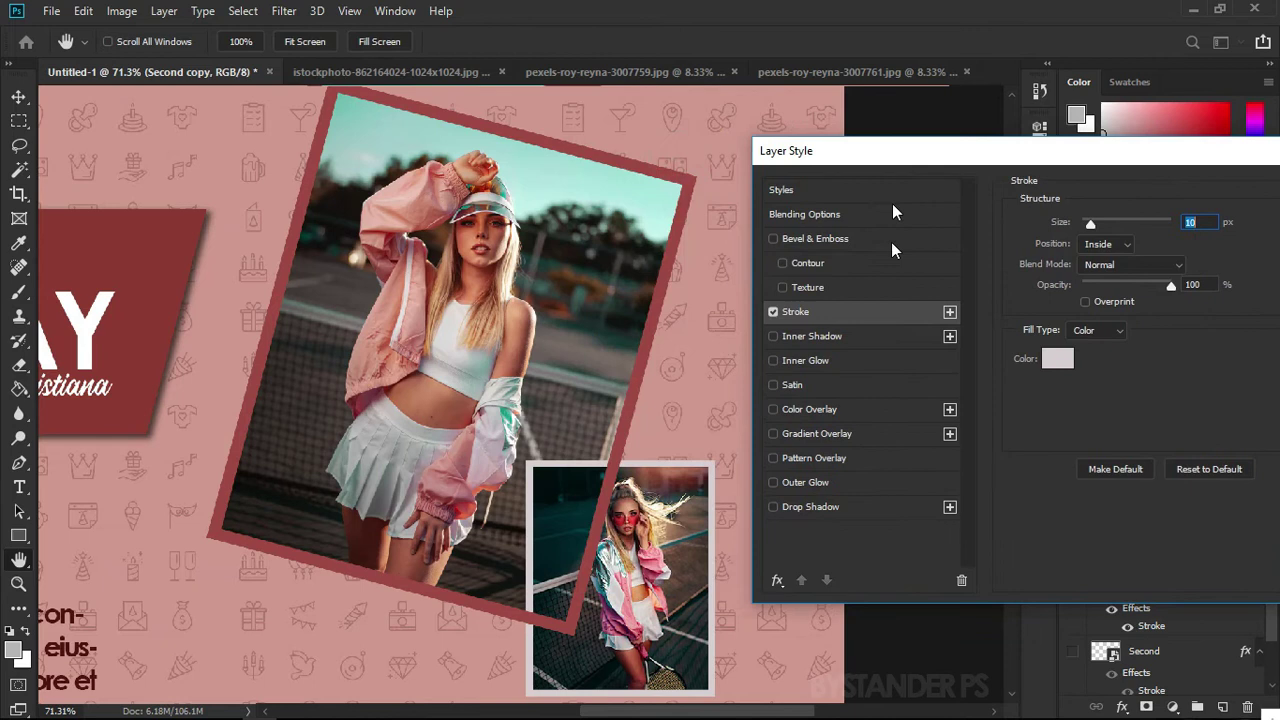
click(808, 216)
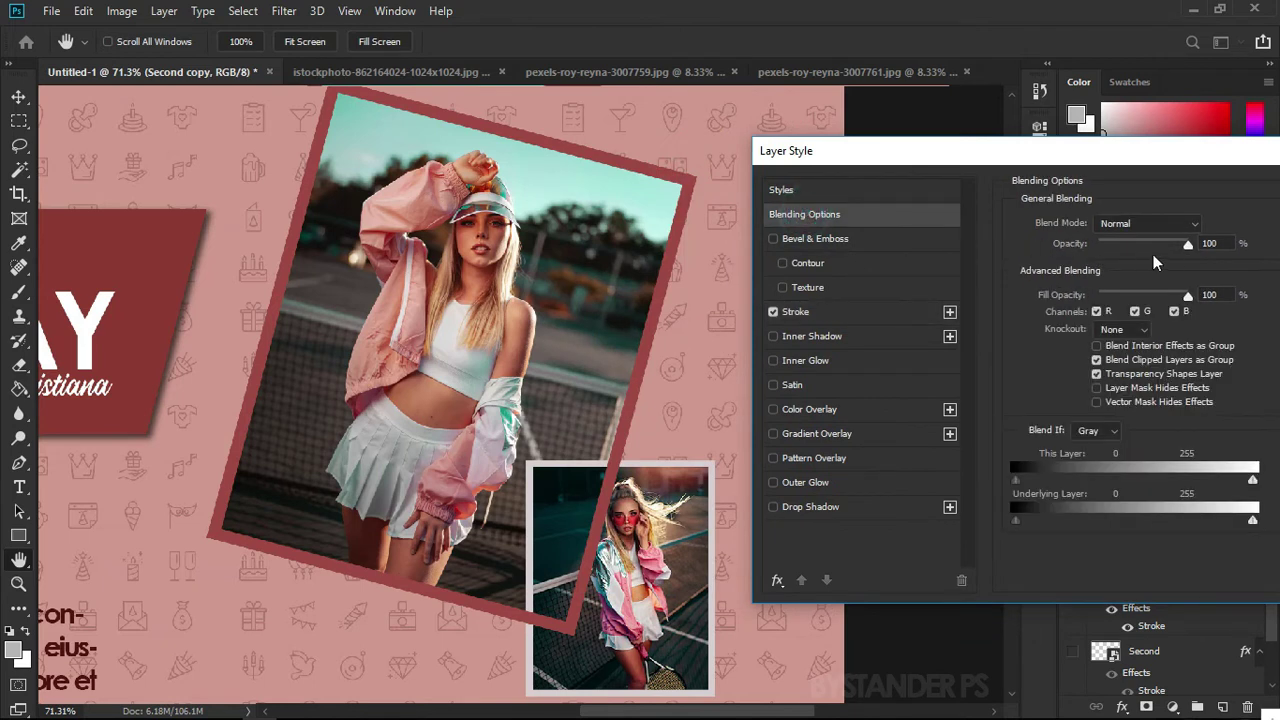
mouse_move(1188, 245)
mouse_down()
mouse_move(1168, 248)
mouse_move(1197, 276)
mouse_move(1172, 300)
mouse_move(1088, 302)
mouse_up()
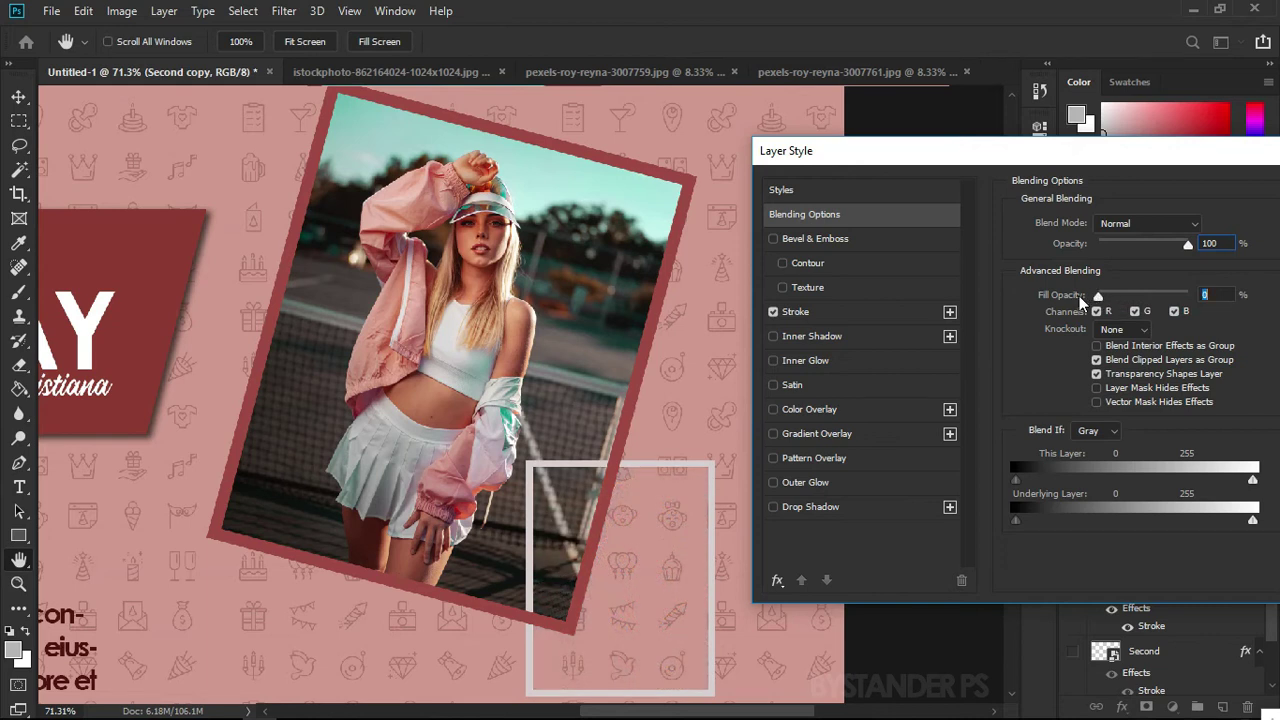
drag(1000, 150, 775, 143)
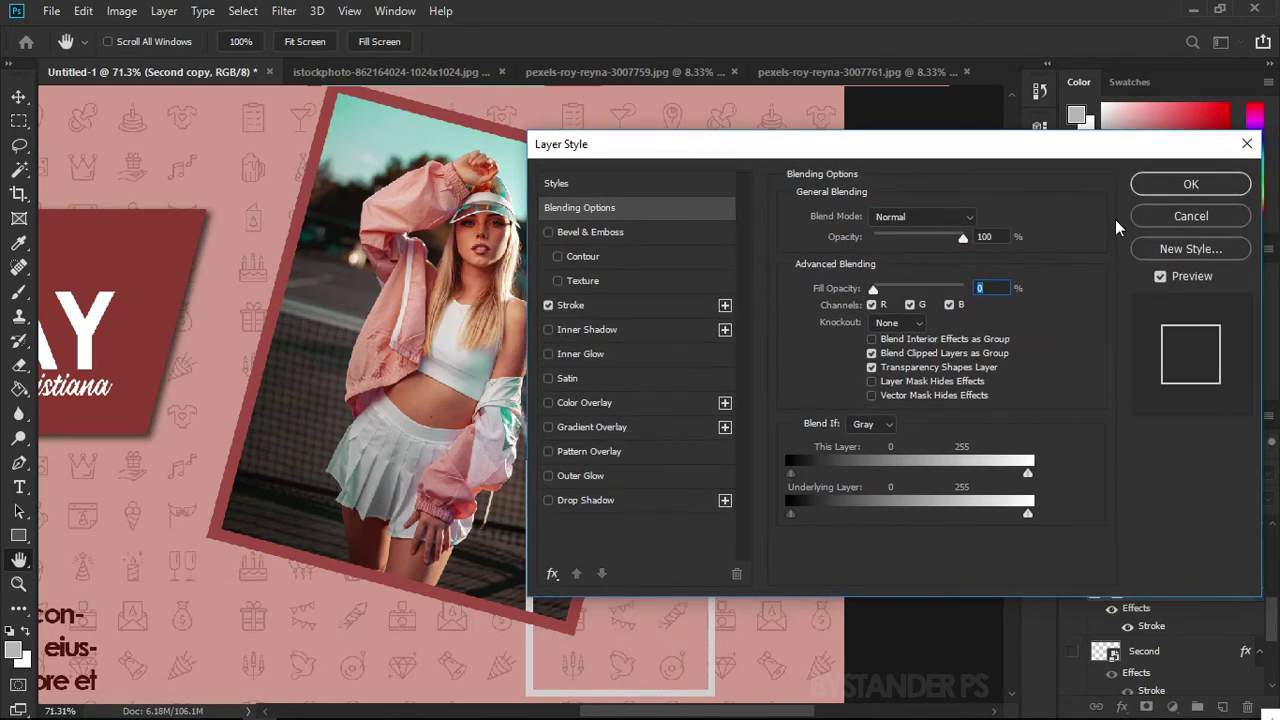
click(1146, 190)
mouse_move(1150, 590)
mouse_down()
mouse_move(1143, 515)
mouse_move(1141, 570)
mouse_move(1165, 593)
mouse_up()
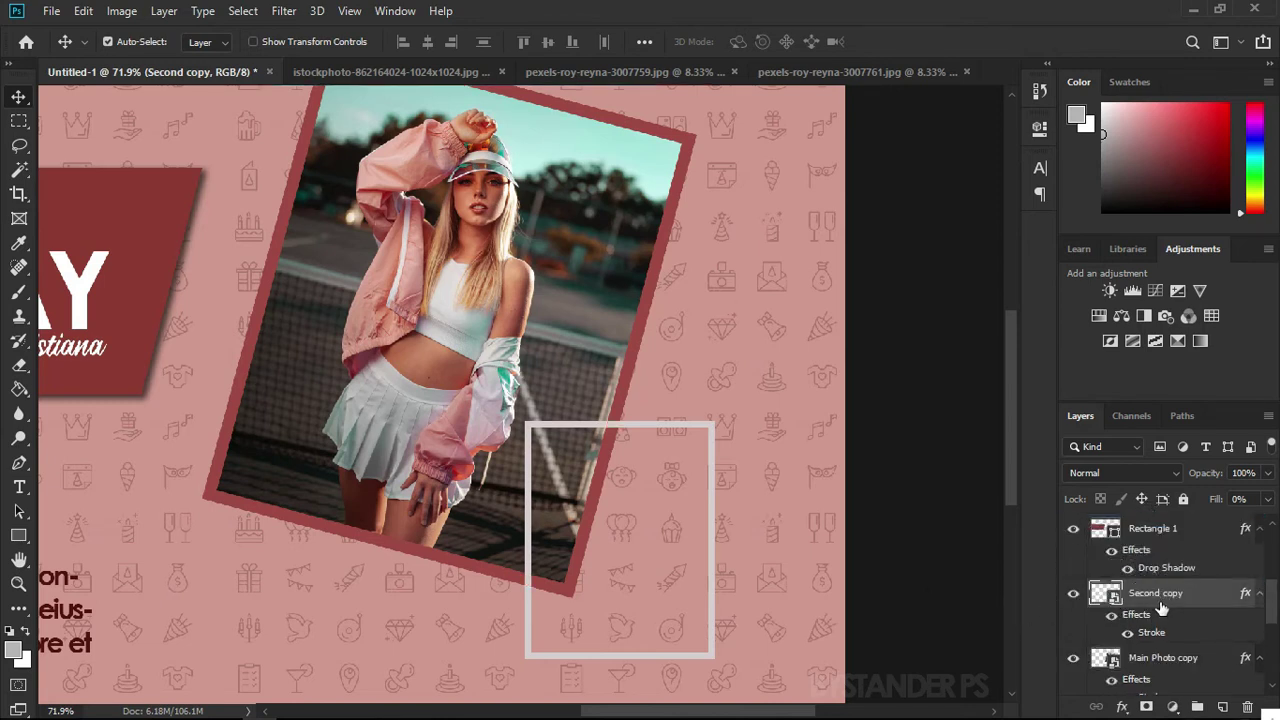
Rename the Main Photo copy layer as Main Photo frame
scroll(1152, 640, down, 1)
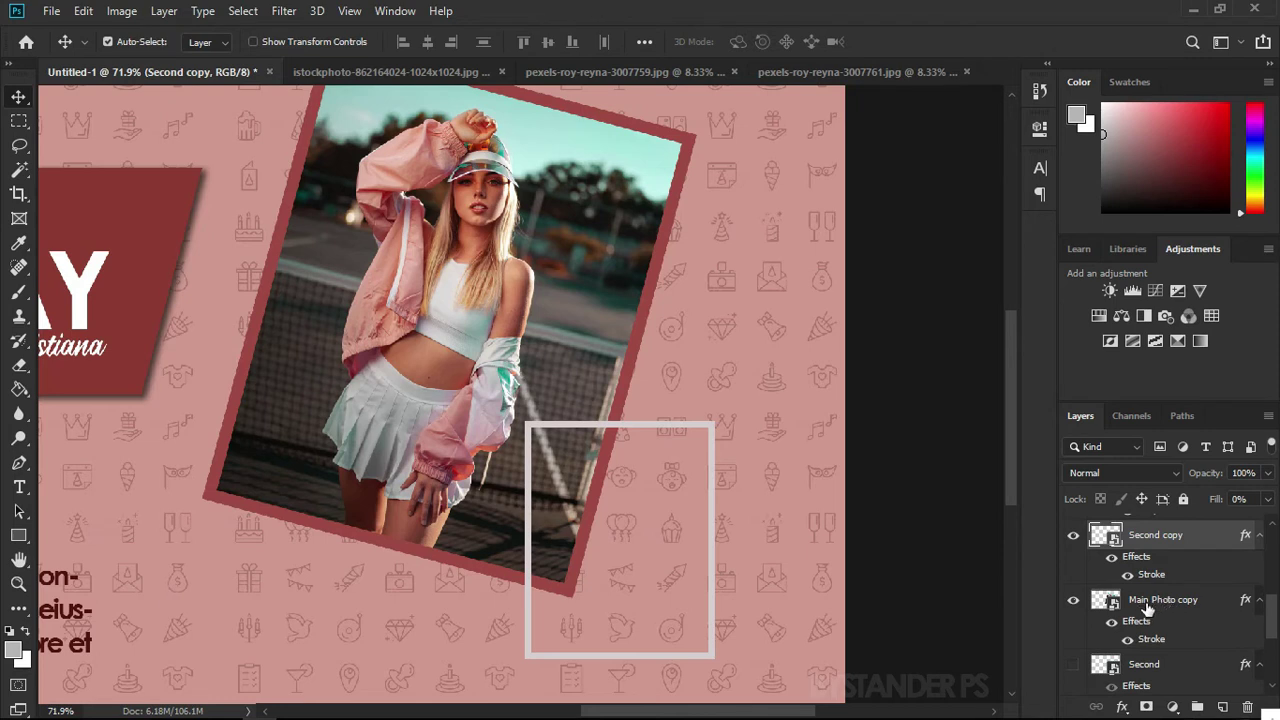
double_click(1183, 601)
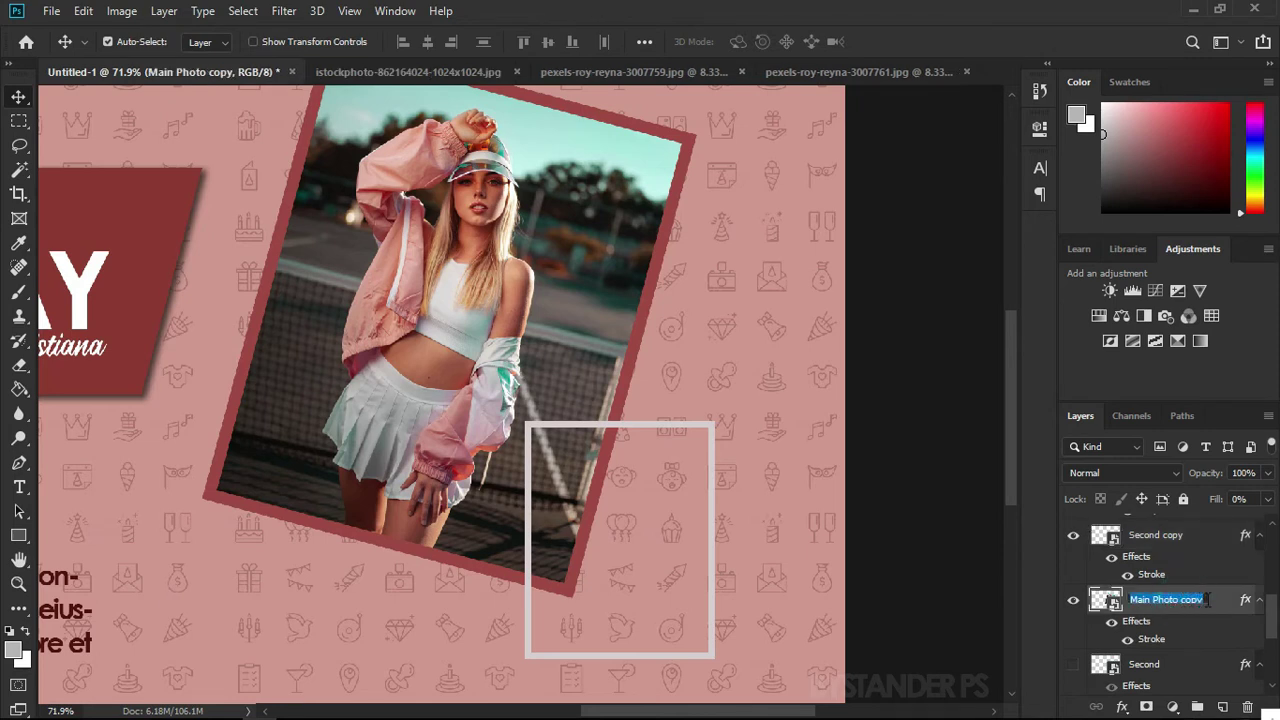
drag(1207, 599, 1186, 603)
text(f)
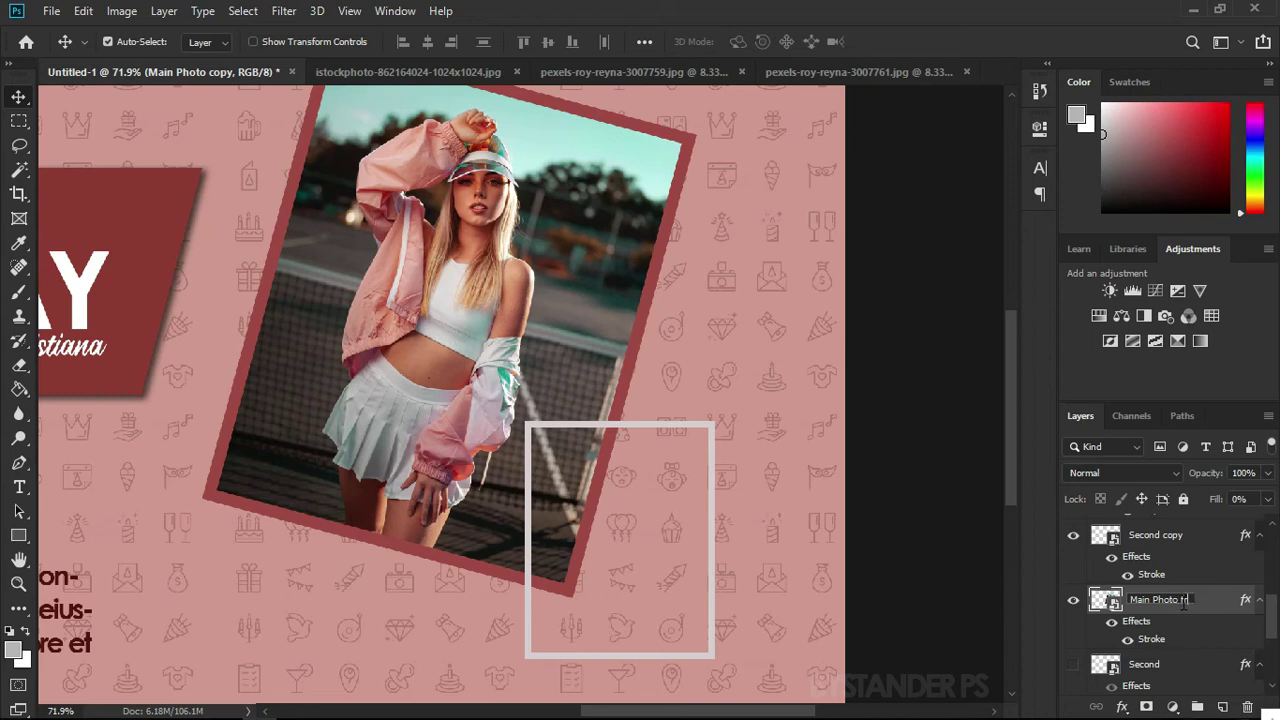
text(rame)
key(Return)
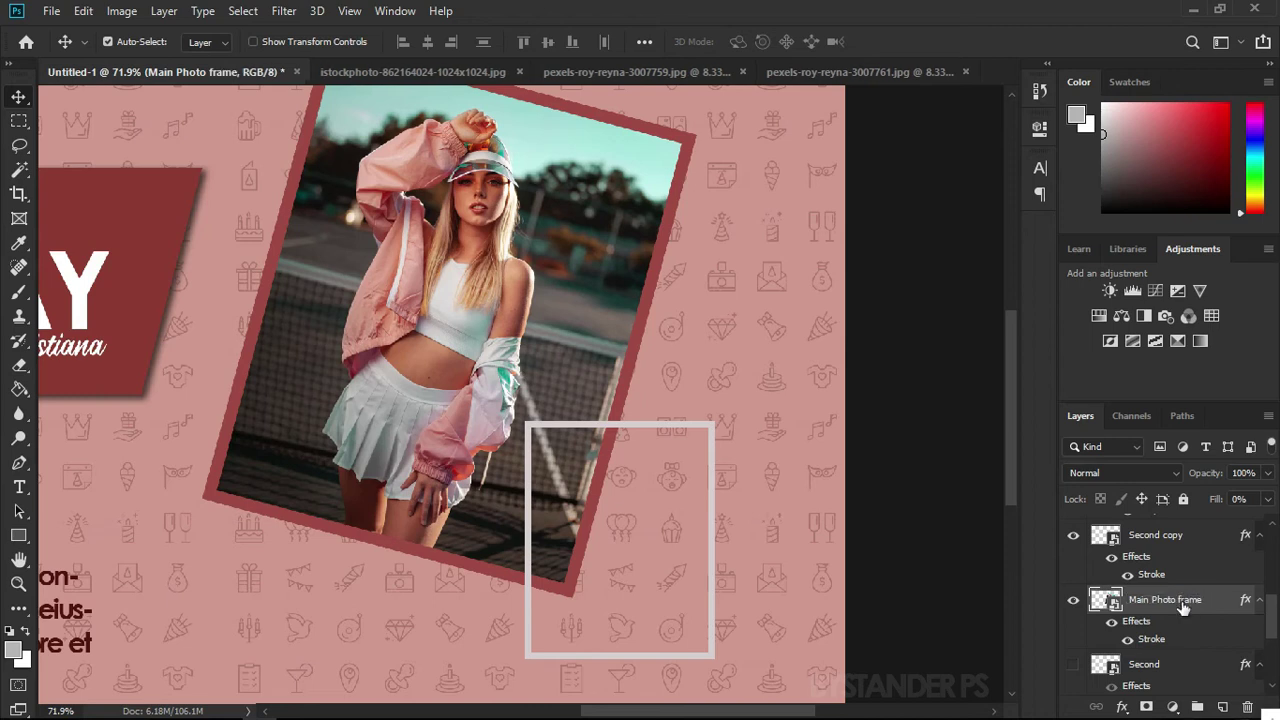
Rename the Second copy layer as Second frame
click(1172, 540)
double_click(1172, 538)
drag(1190, 535, 1168, 540)
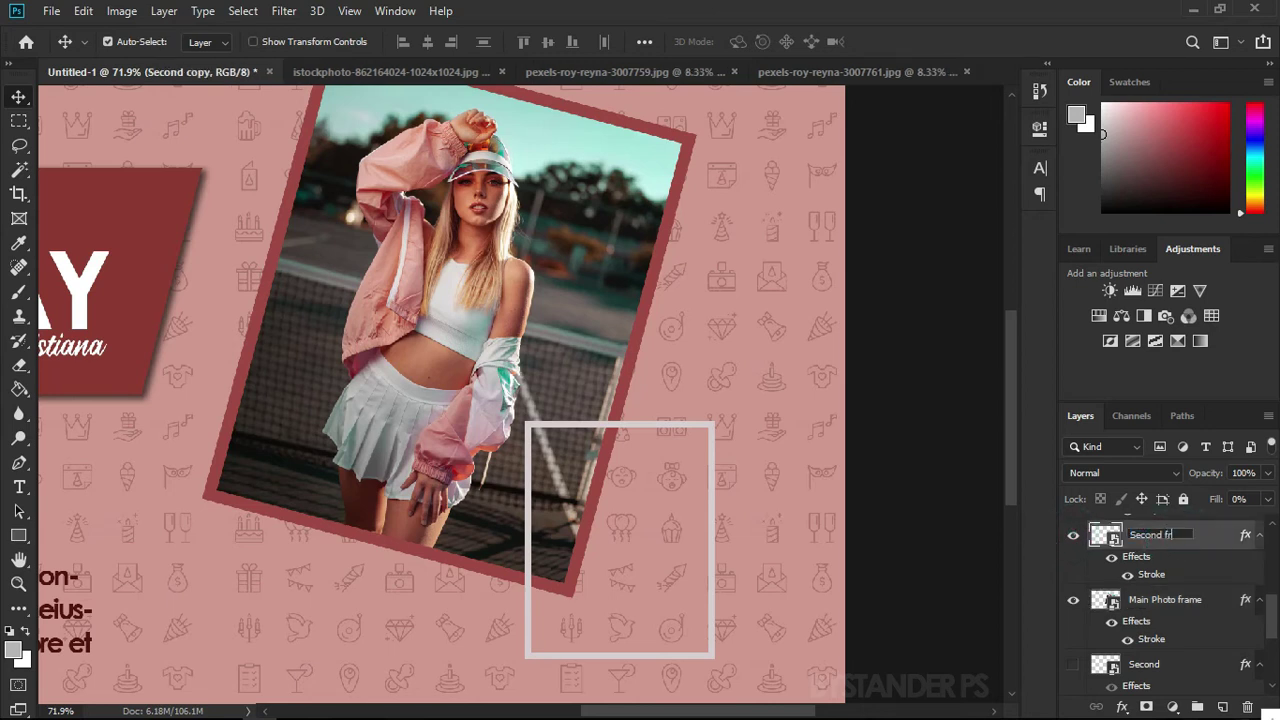
text(frame)
key(Return)
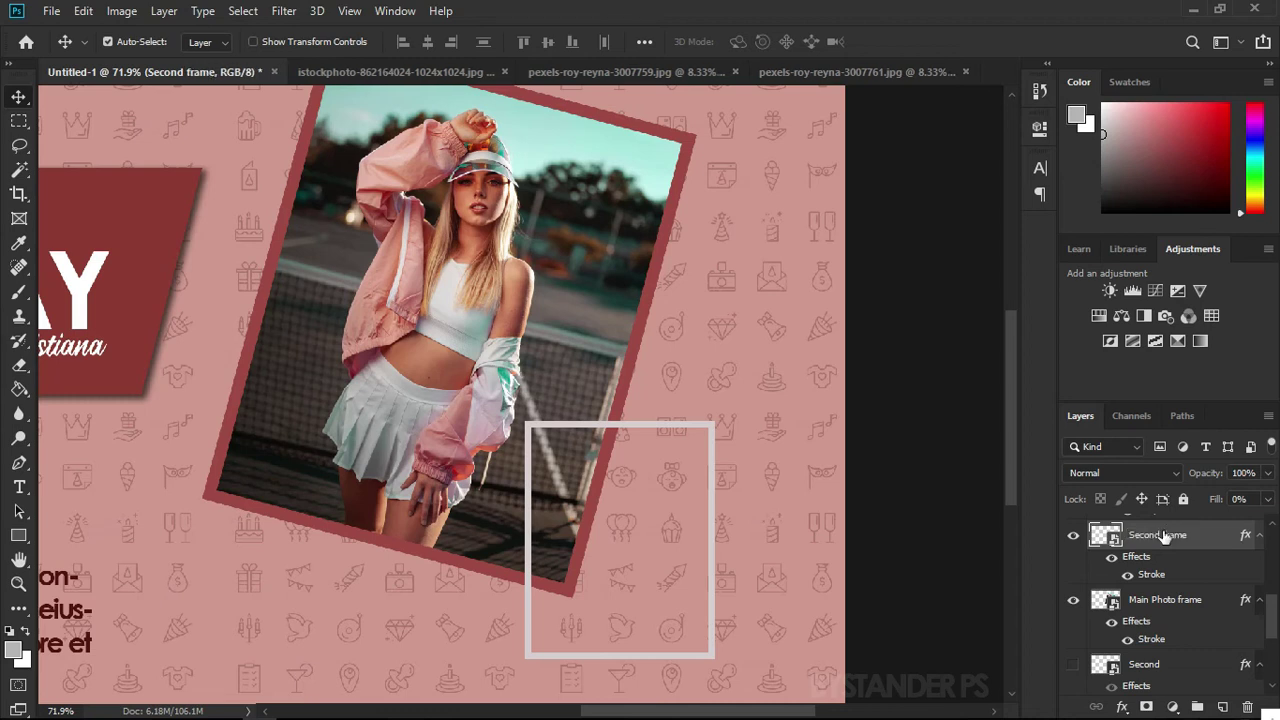
Check both frame layers by toggling their visibility, and show the Second layer again
click(1073, 535)
click(1073, 535)
click(1073, 604)
click(1073, 604)
click(1073, 664)
Examine where the Main Photo frame and the Second frame cross at the small photo's upper edge
scroll(590, 420, down, 2)
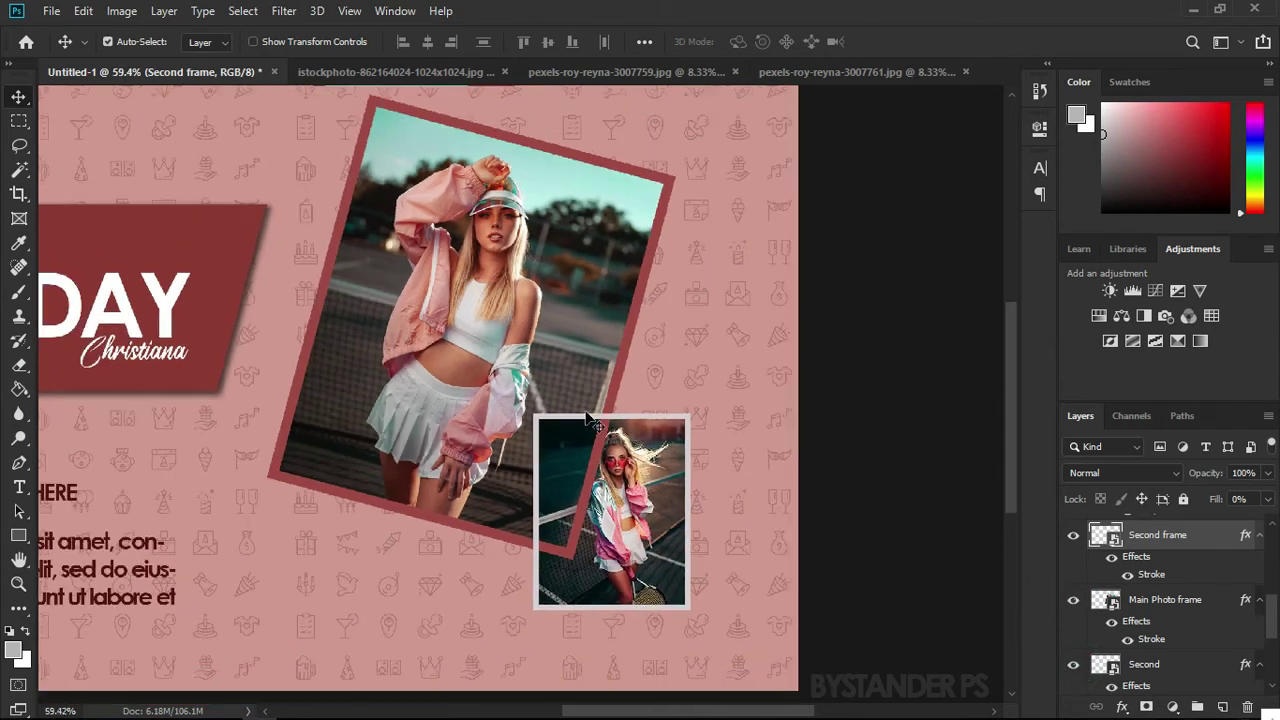
scroll(600, 428, up, 2)
scroll(612, 435, up, 1)
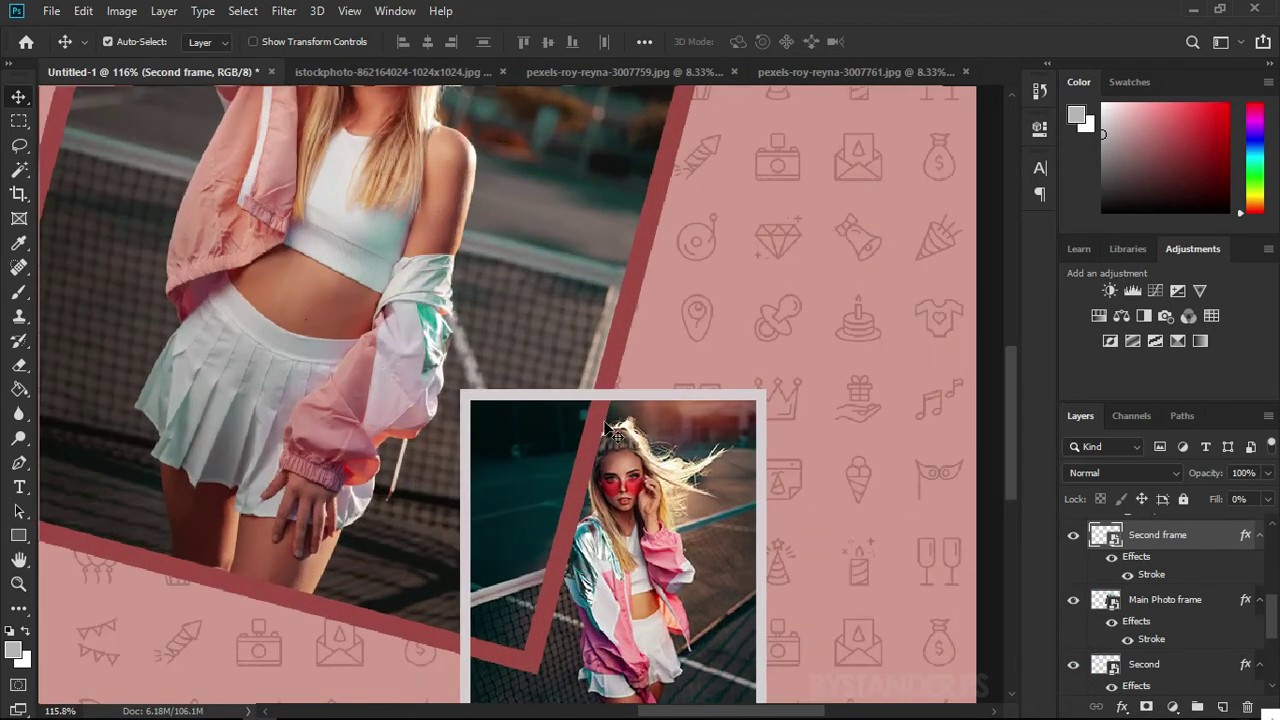
scroll(522, 382, down, 1)
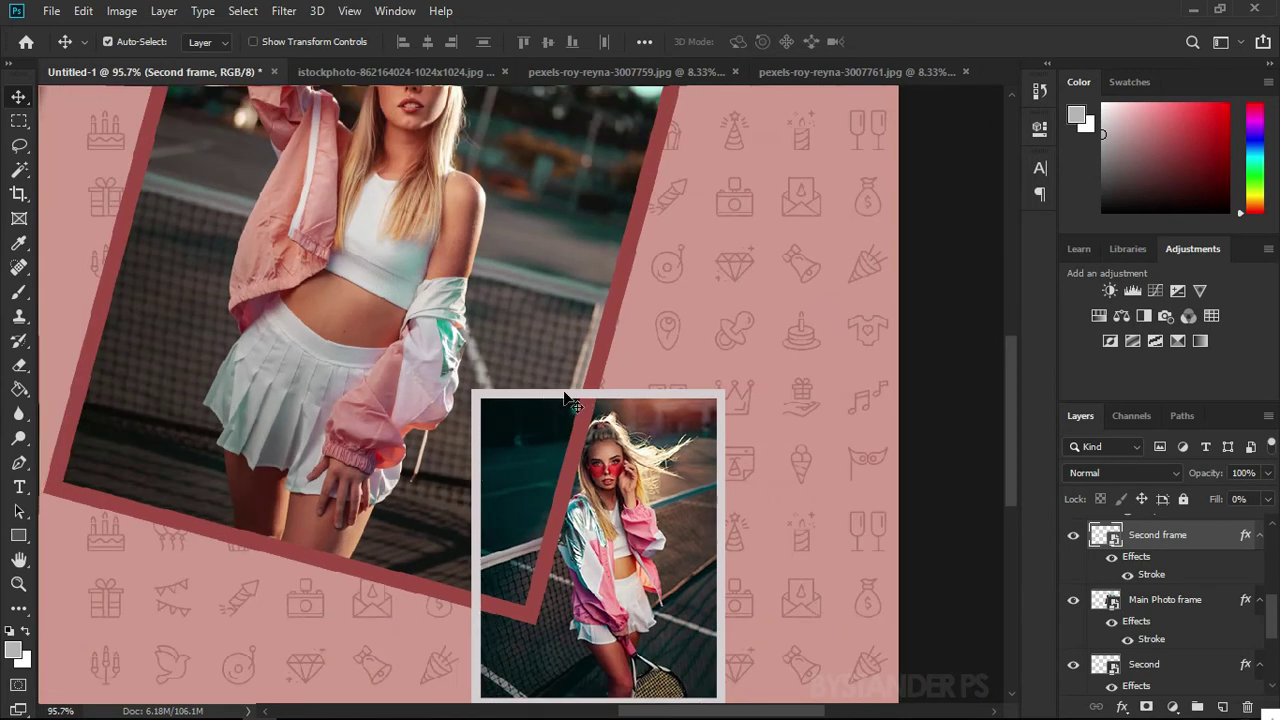
scroll(578, 398, up, 5)
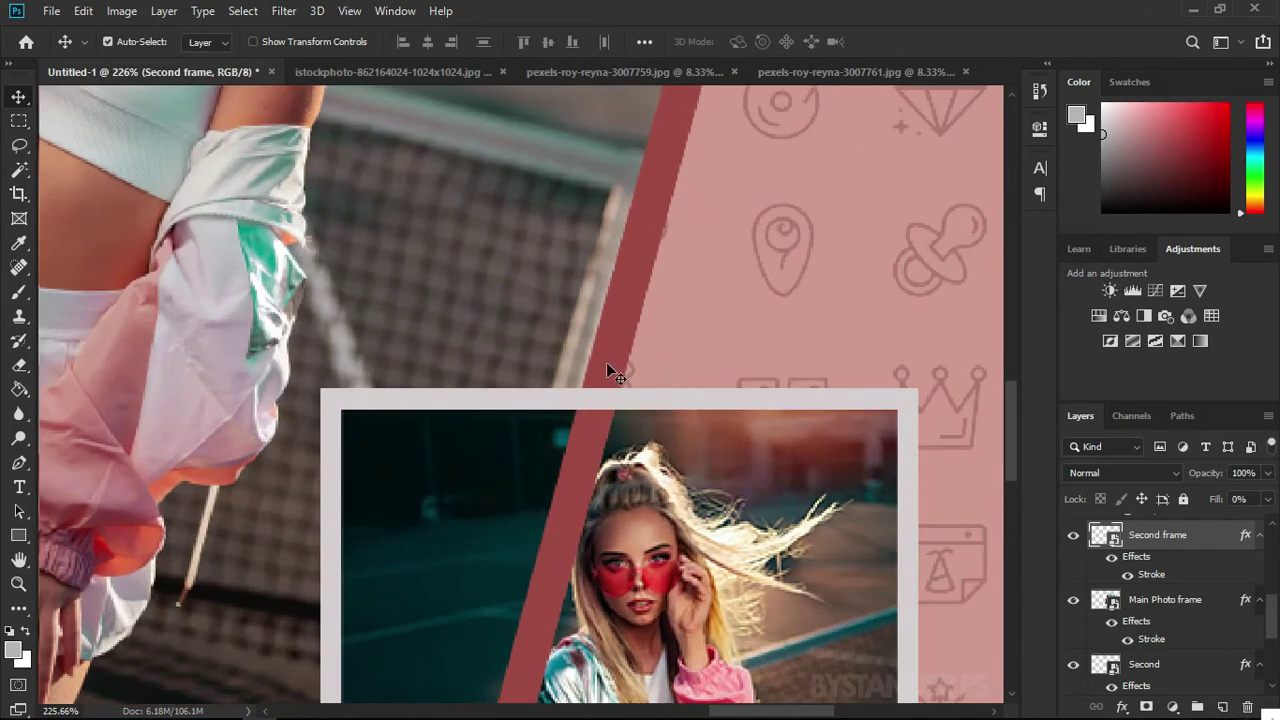
scroll(607, 368, down, 5)
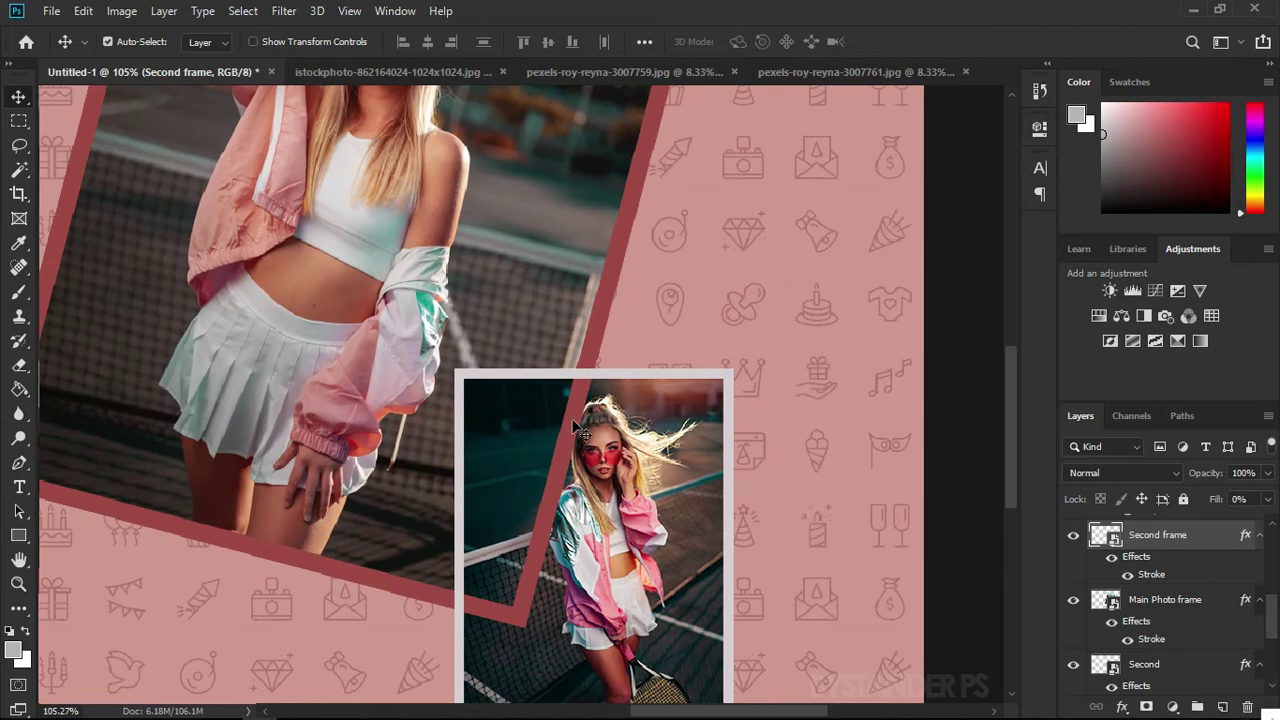
scroll(575, 412, up, 1)
scroll(578, 374, down, 1)
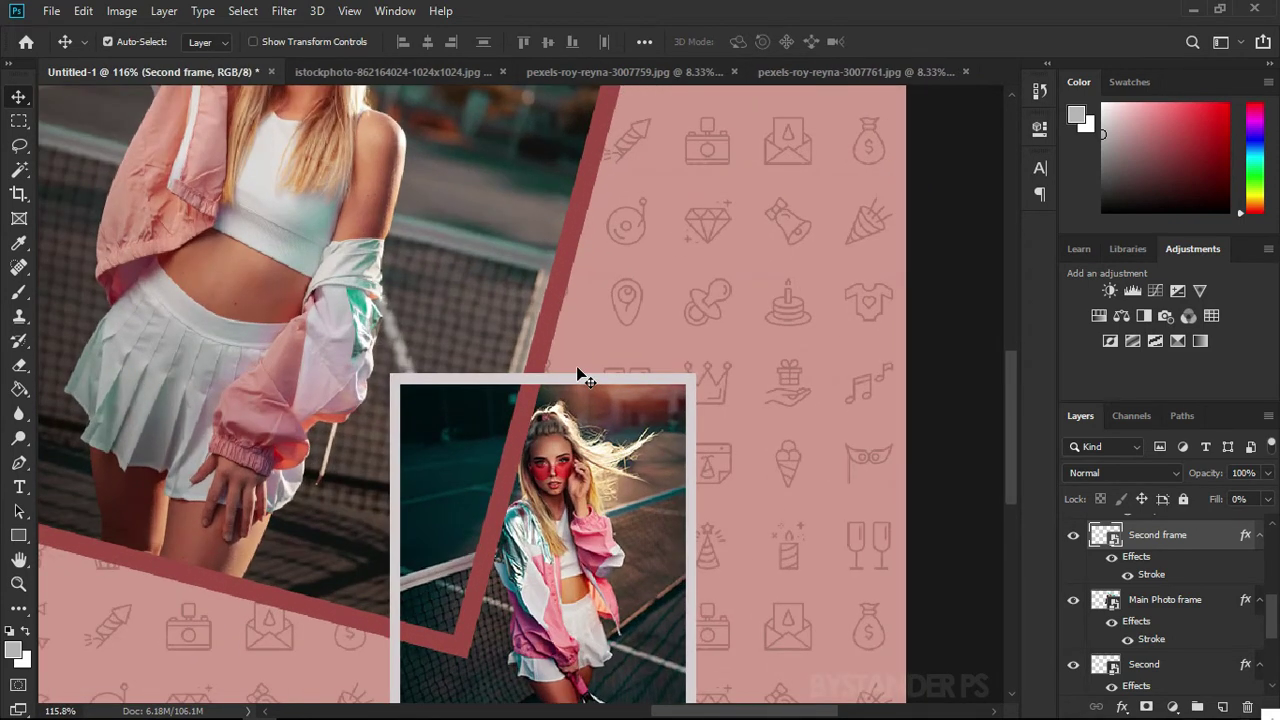
scroll(1162, 618, up, 1)
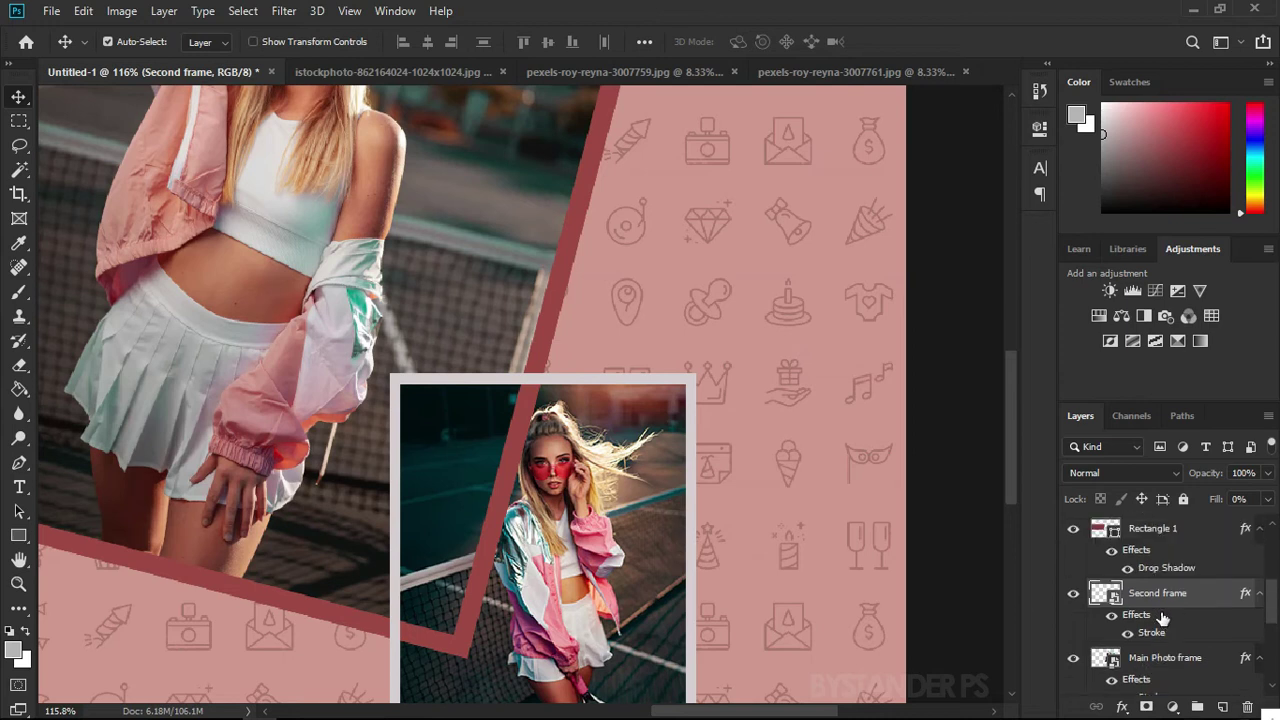
Rasterize the layer styles of the Second frame and Main Photo frame layers
scroll(1137, 600, down, 1)
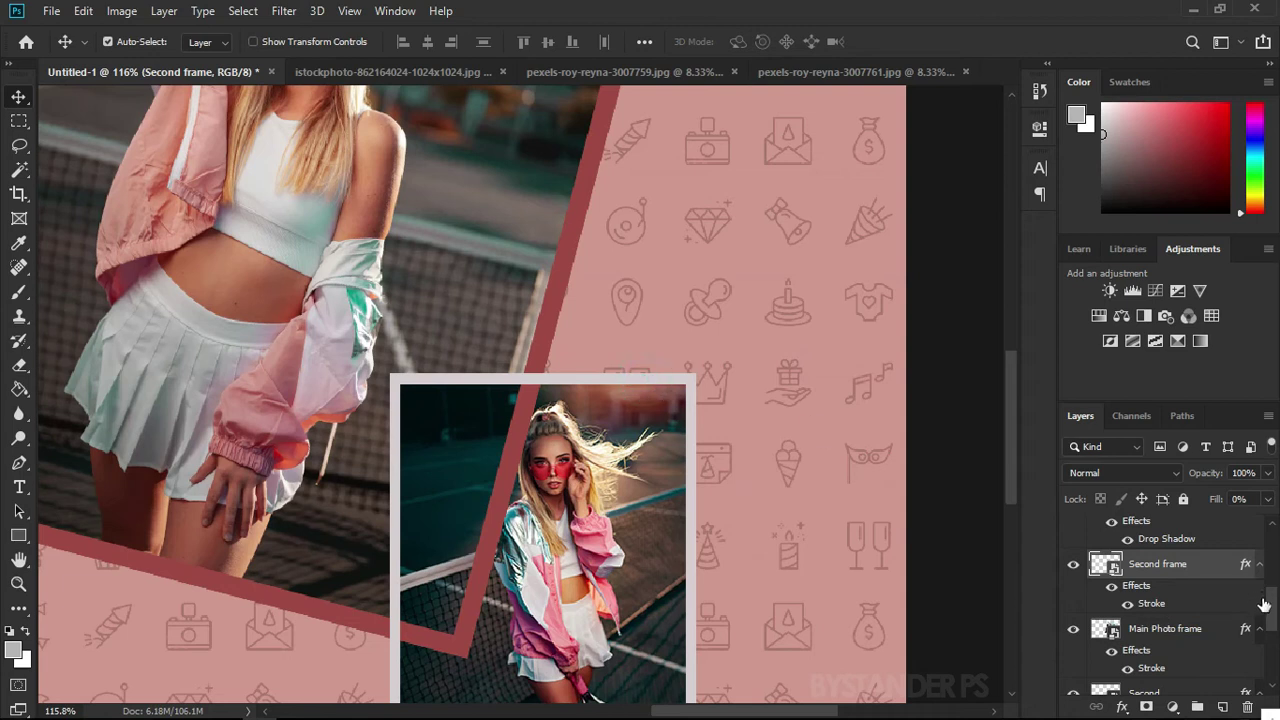
right_click(1215, 563)
click(1060, 361)
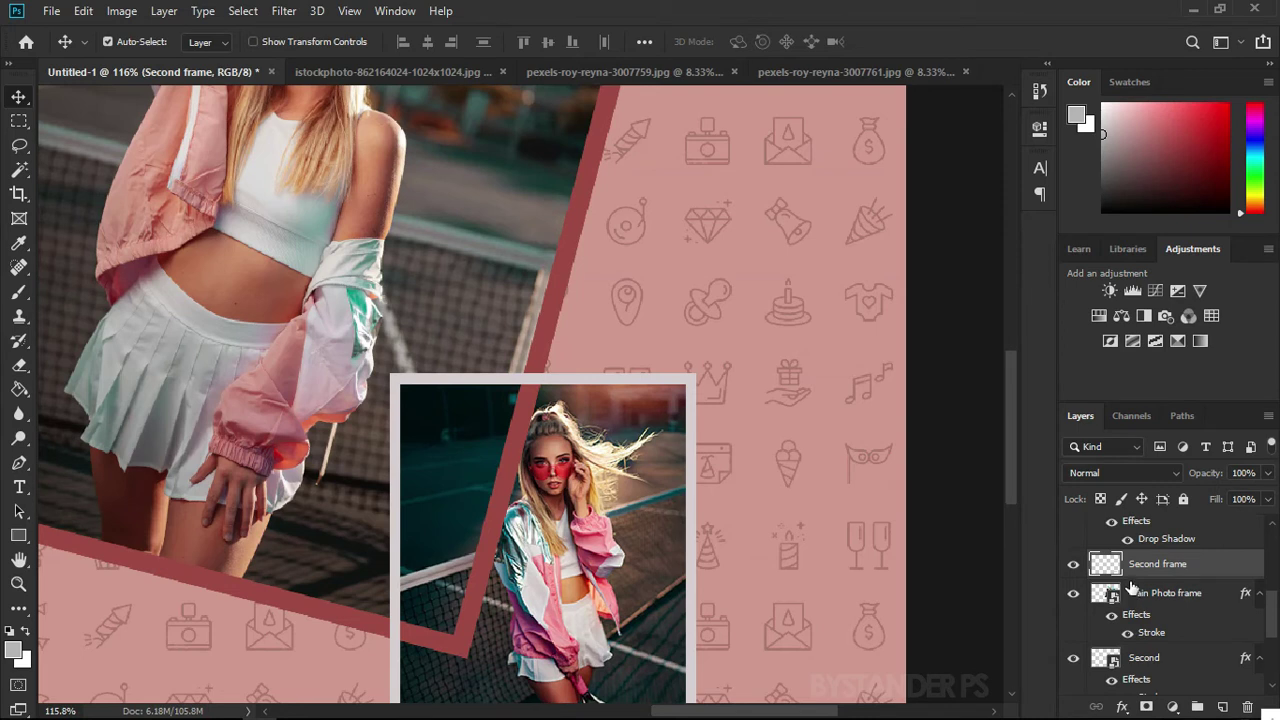
click(1132, 592)
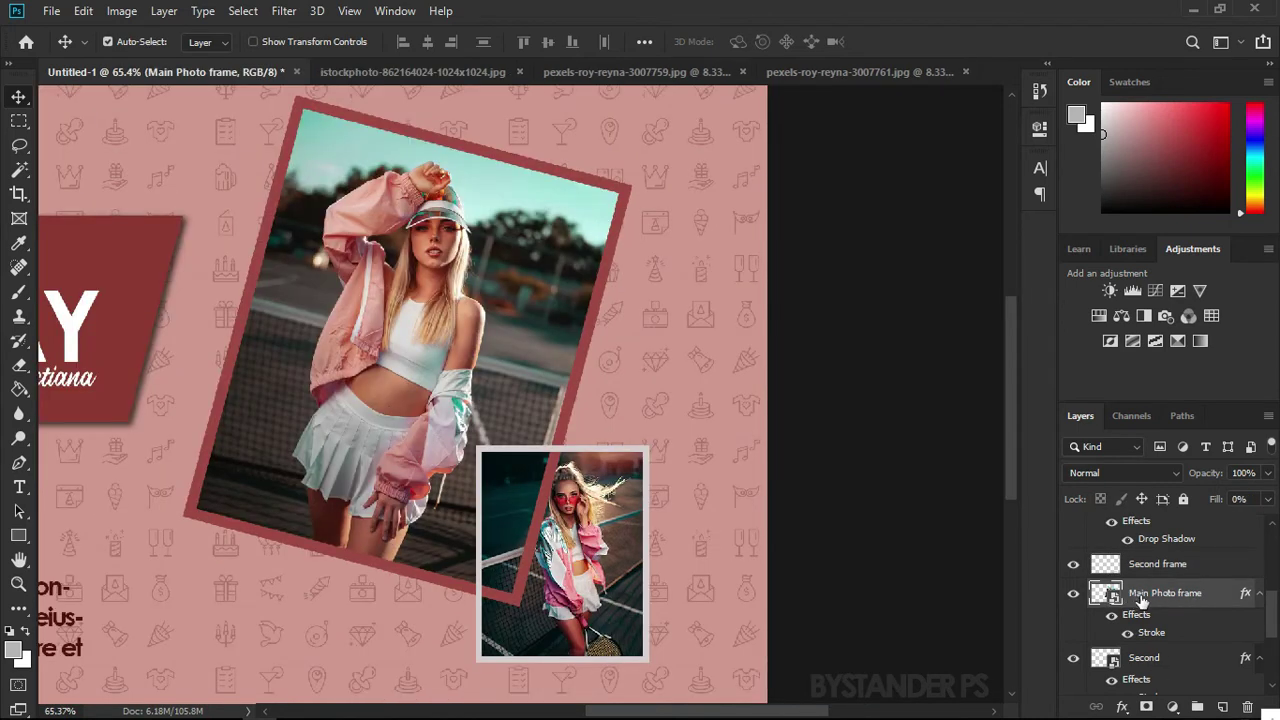
right_click(1190, 599)
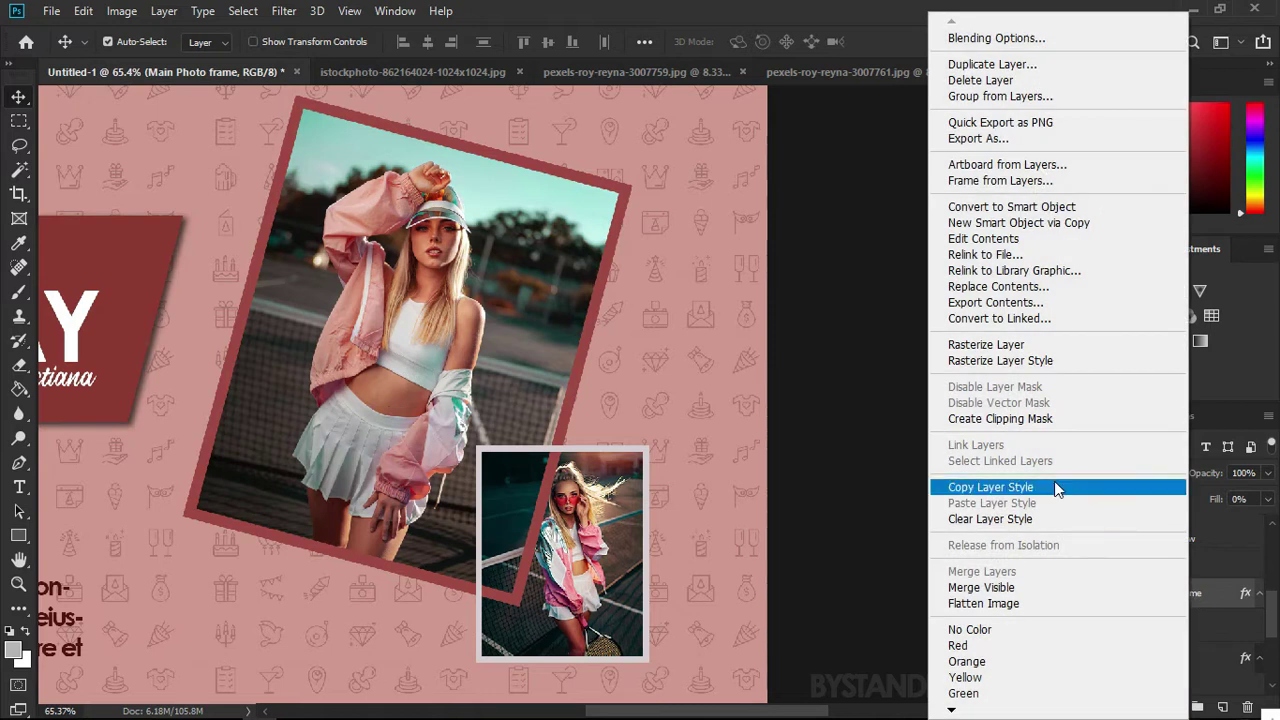
click(984, 366)
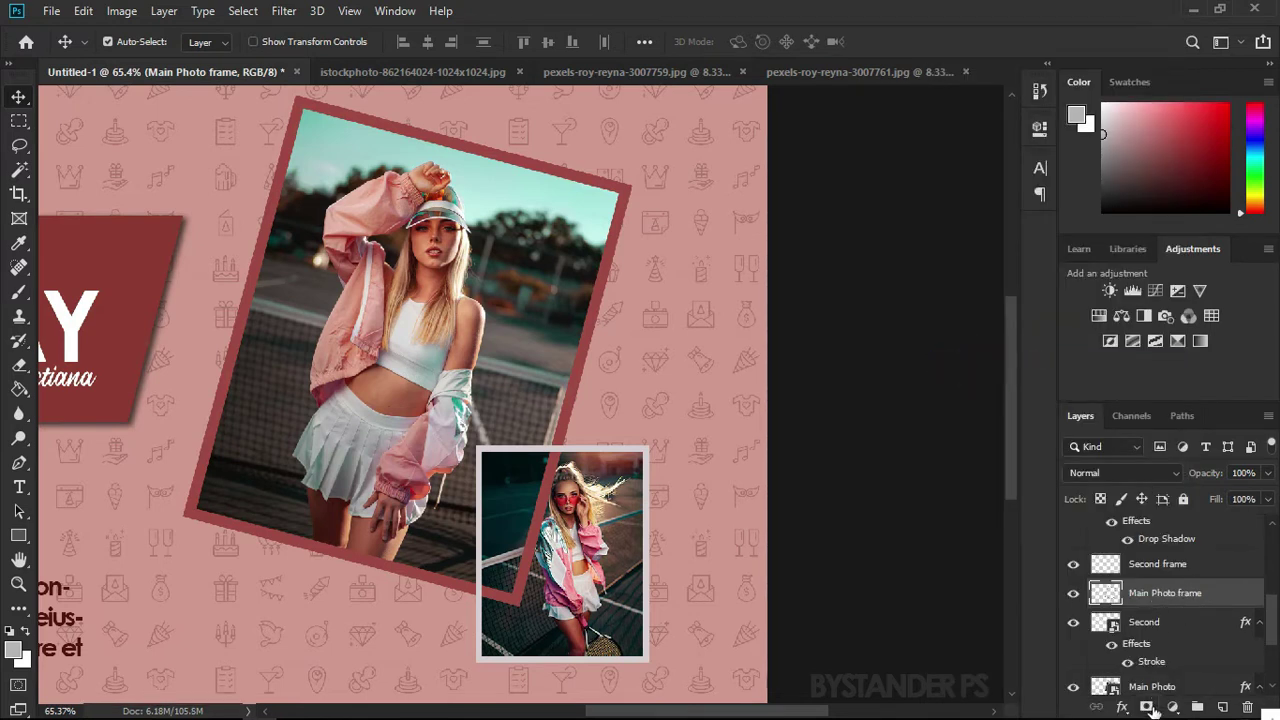
Add a layer mask to the Second frame and load the Main Photo frame's pixels as a selection
click(1142, 566)
click(1146, 707)
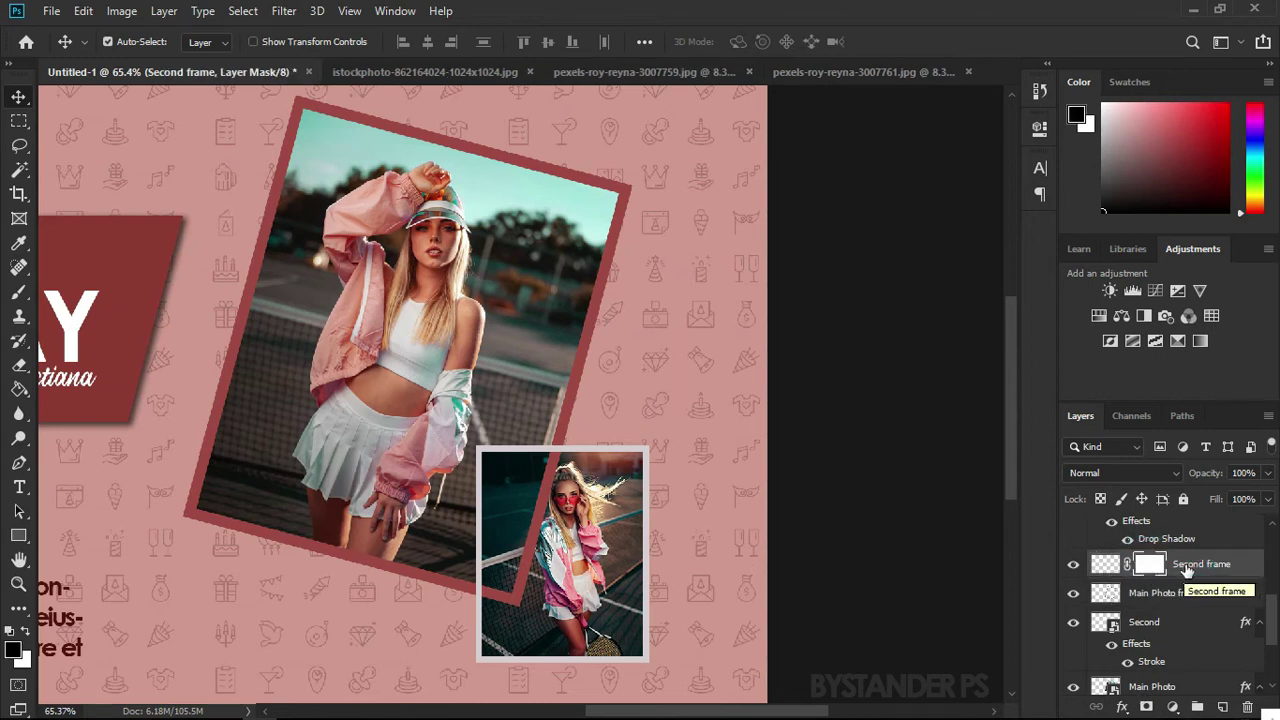
click(1150, 593)
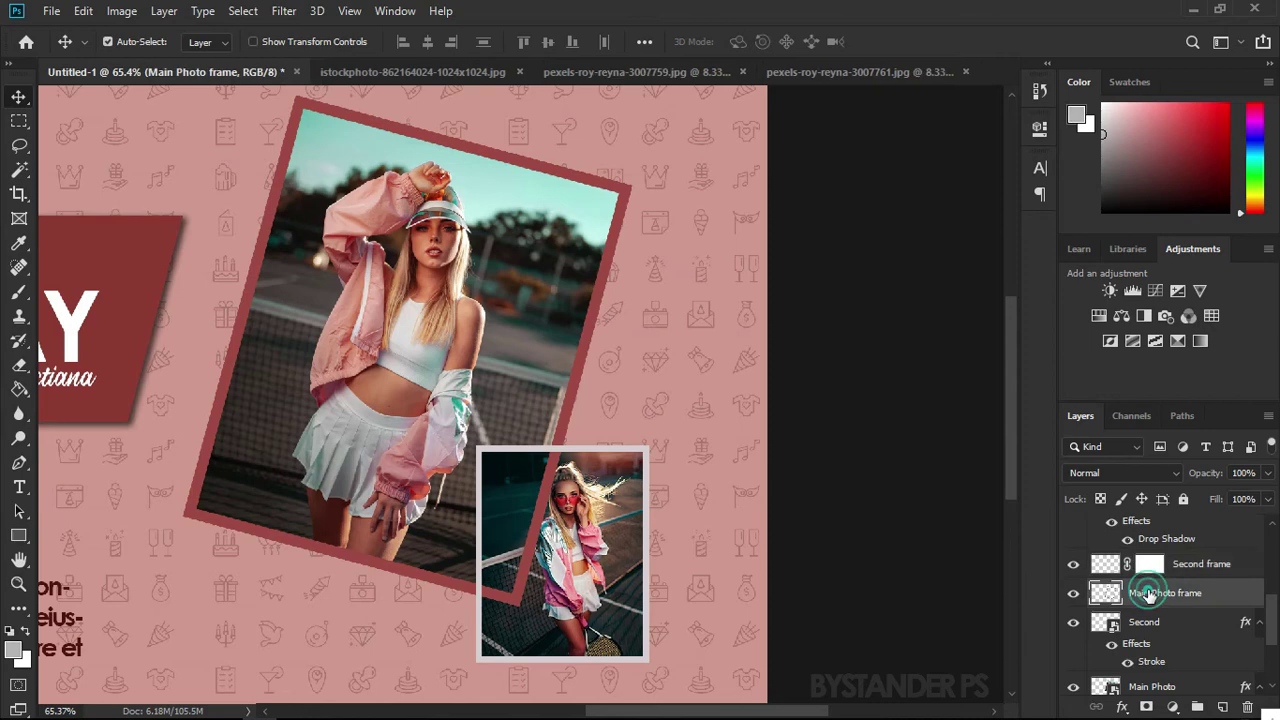
ctrl+click(1100, 597)
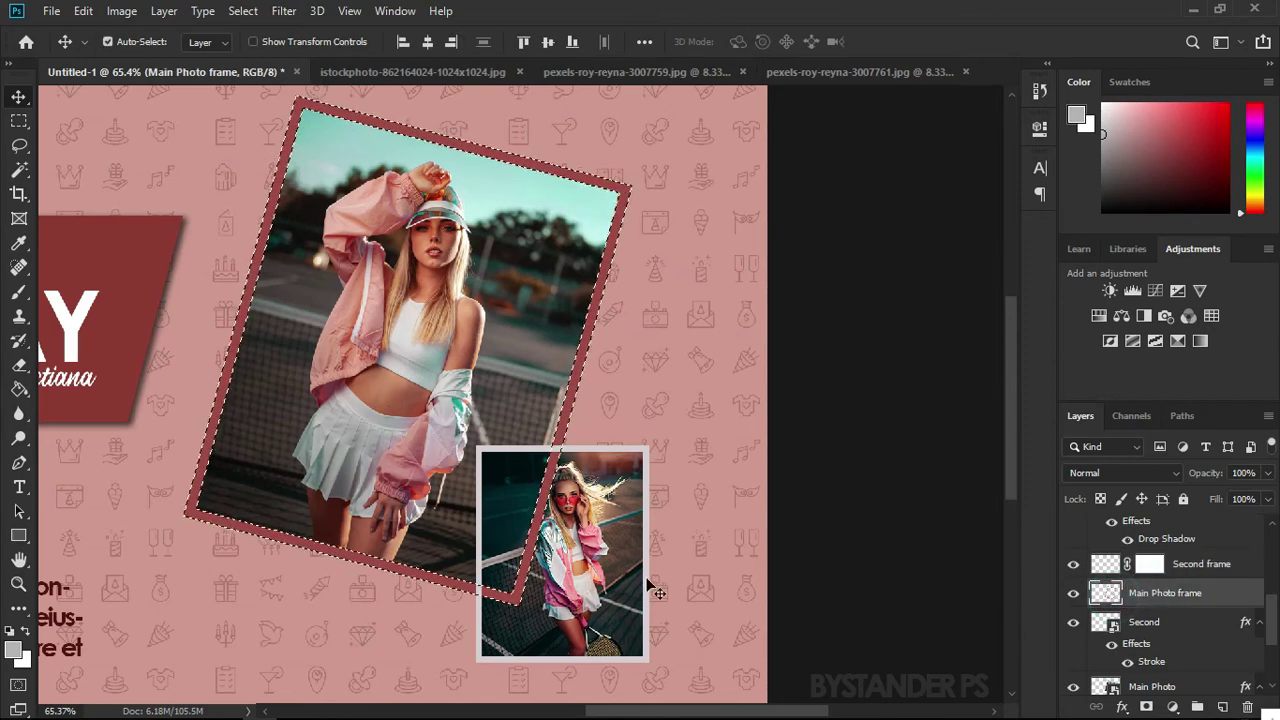
Paint black on the Second frame's mask inside the selection where both frames cross at the small photo's upper edge, and deselect
scroll(540, 455, up, 2)
scroll(533, 449, up, 6)
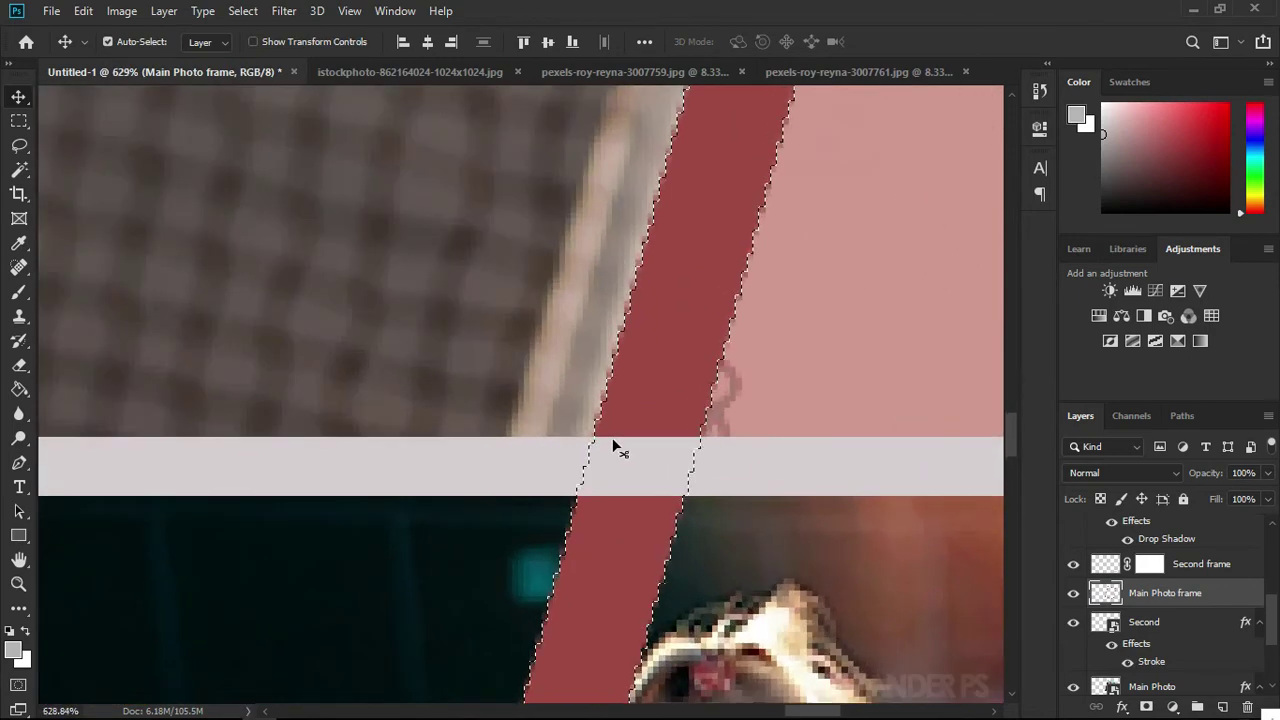
scroll(560, 460, down, 3)
scroll(611, 460, up, 4)
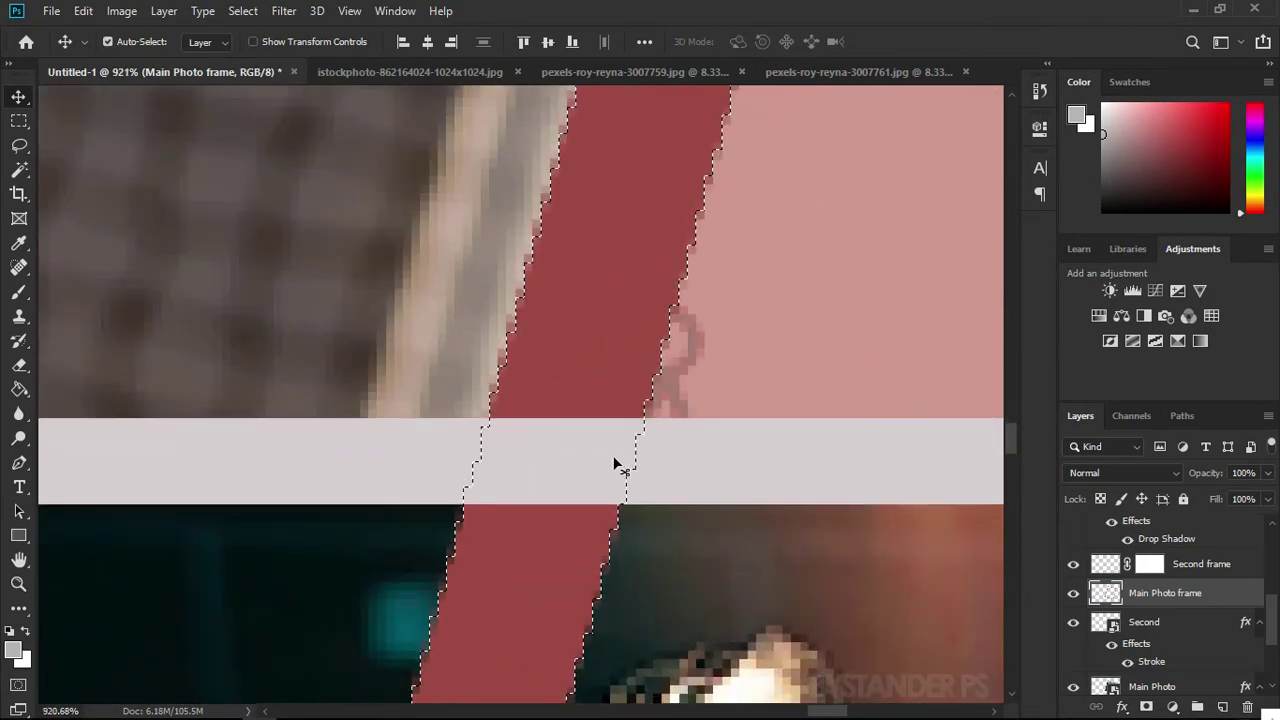
click(1150, 566)
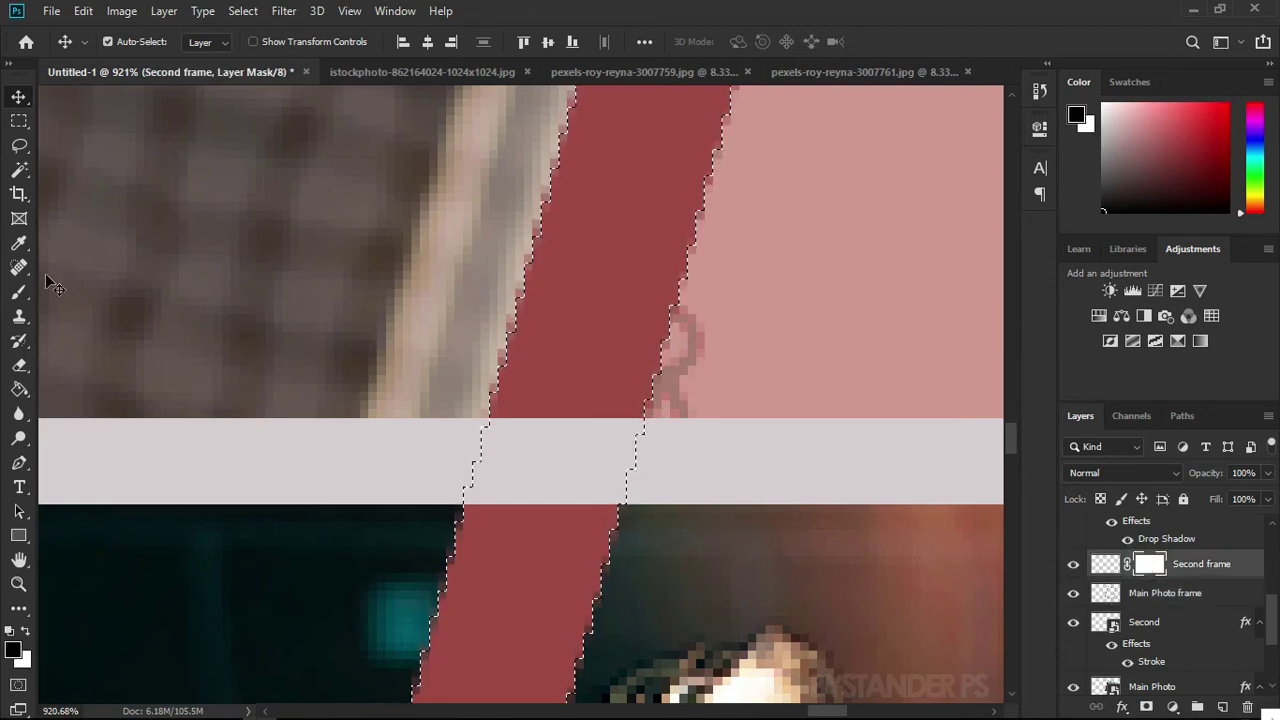
click(18, 293)
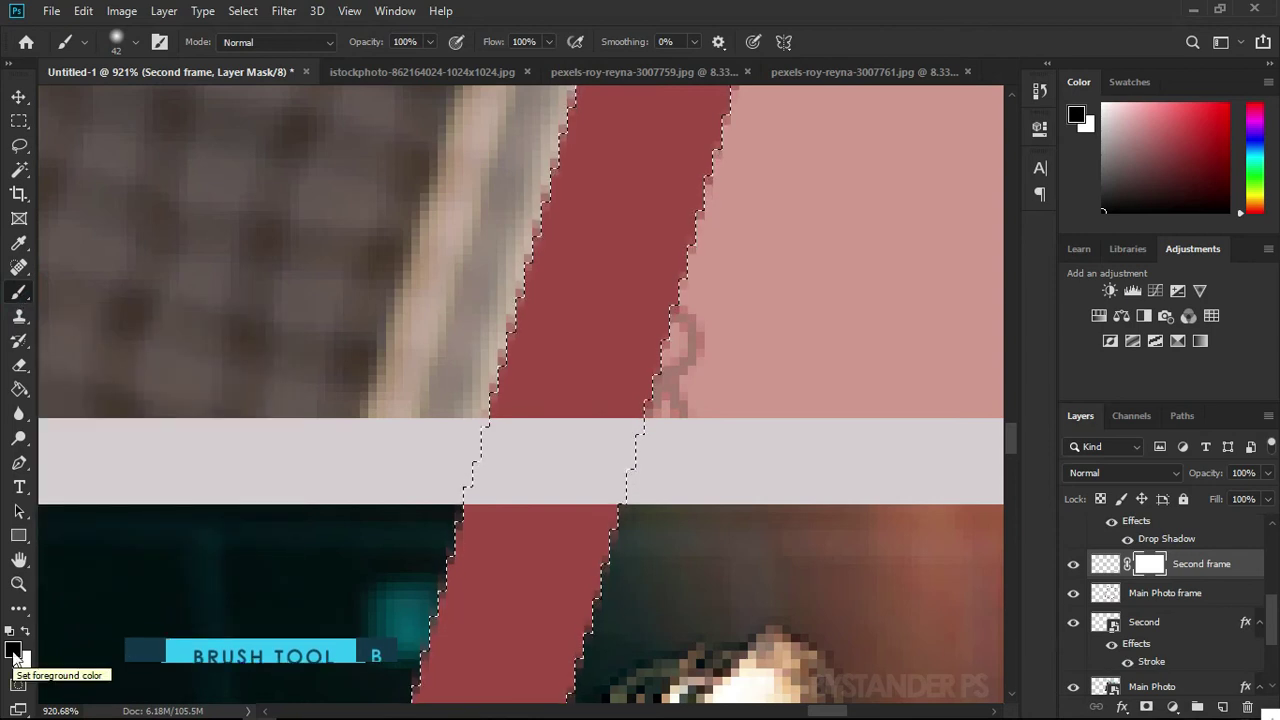
click(16, 652)
key(Escape)
scroll(565, 350, down, 4)
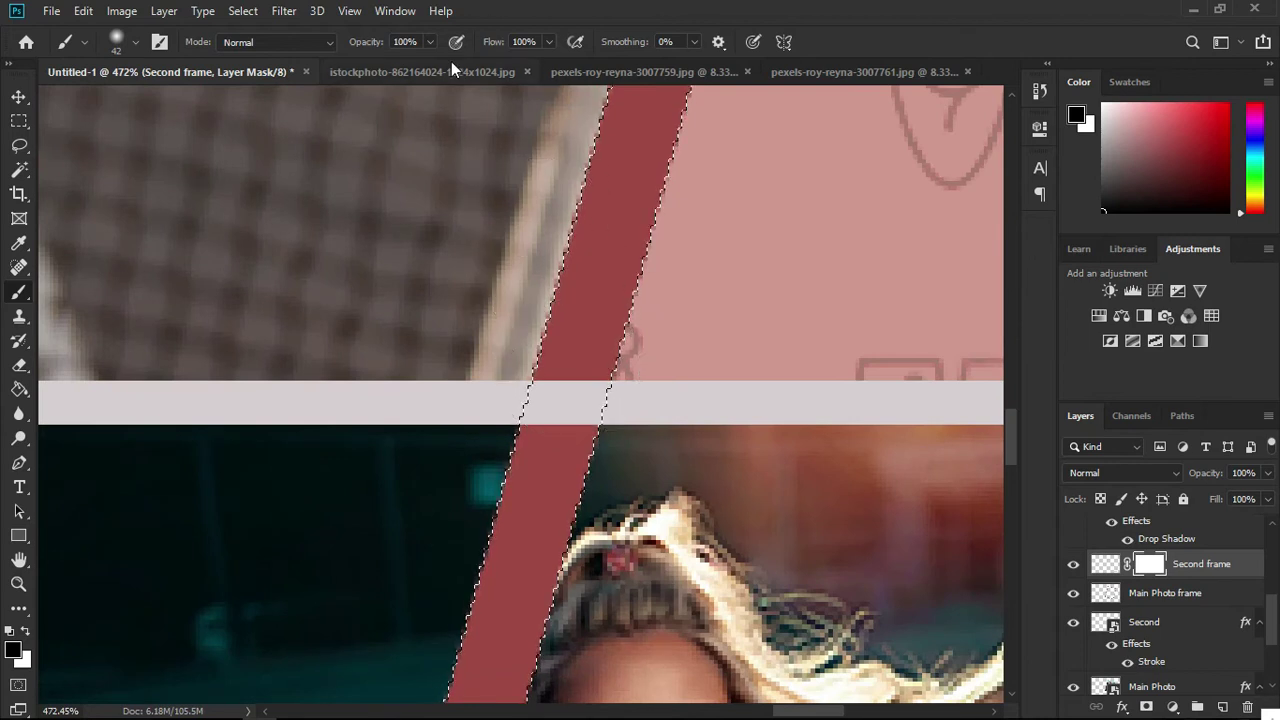
click(578, 358)
drag(578, 358, 561, 442)
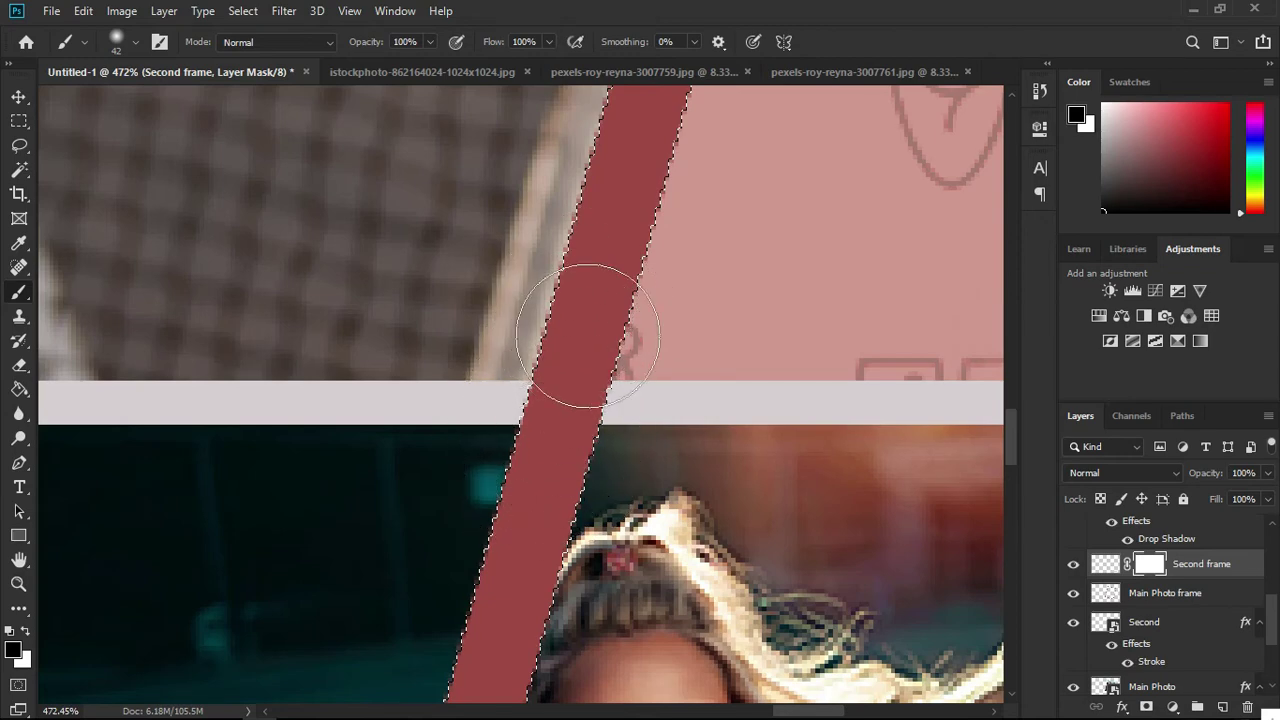
scroll(588, 335, down, 8)
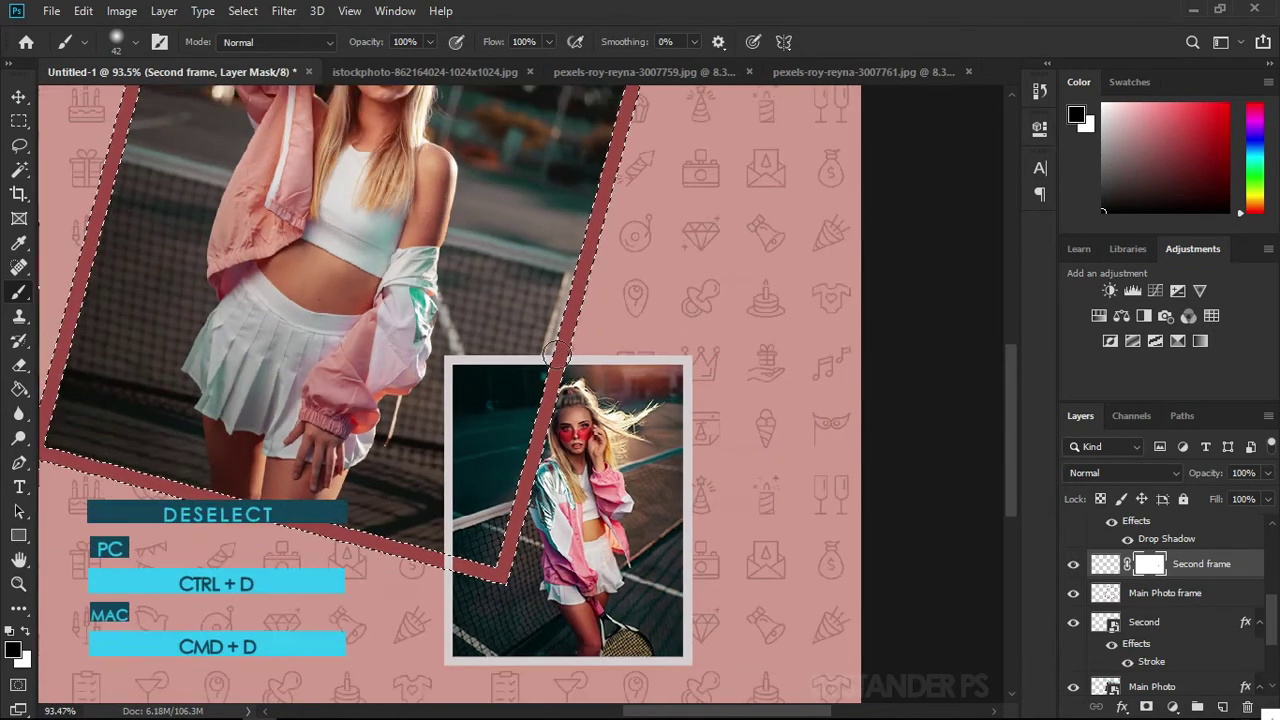
key(ctrl+d)
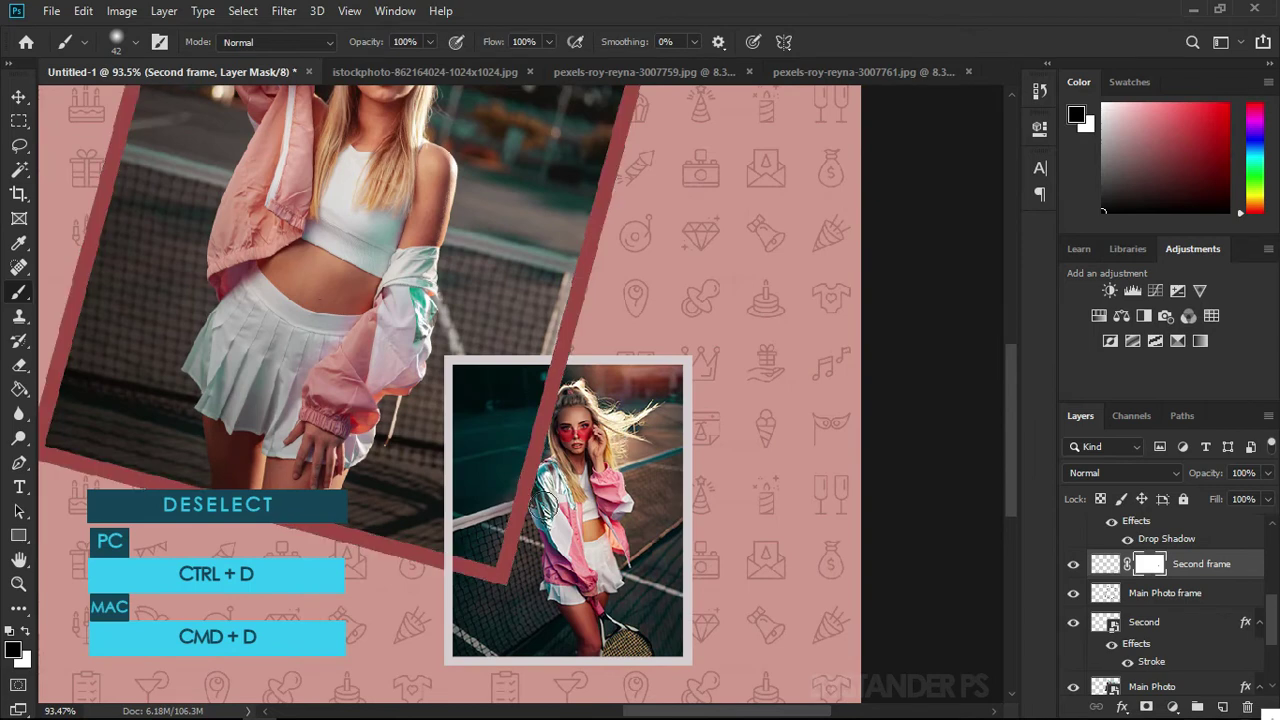
Examine the interlocking frame crossings at the small photo's upper and left edges and in the whole card
scroll(570, 378, up, 10)
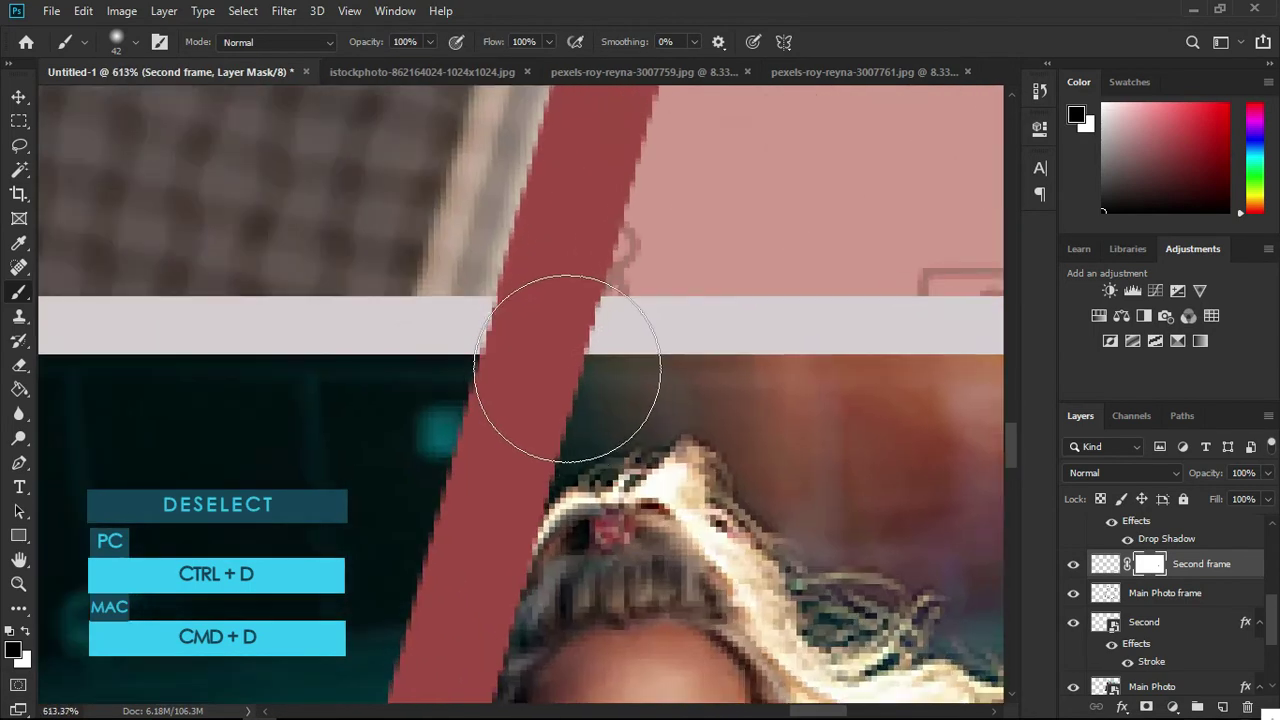
scroll(506, 391, up, 2)
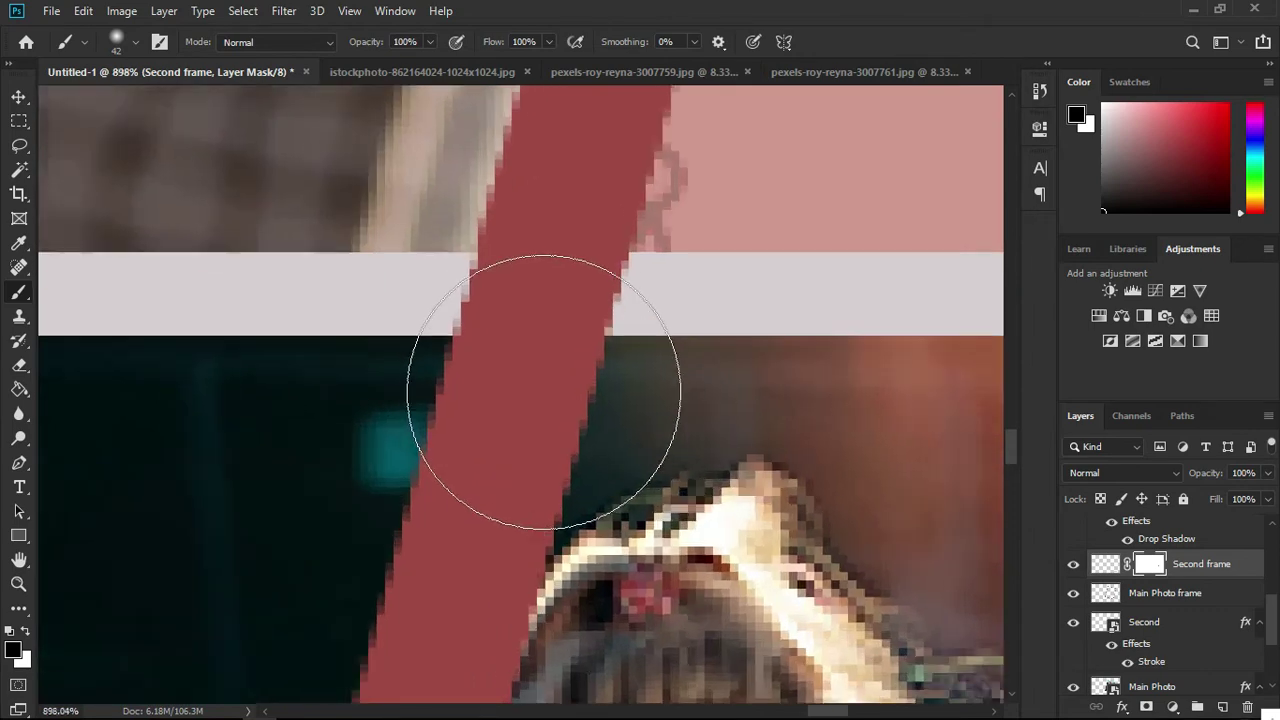
scroll(566, 386, down, 3)
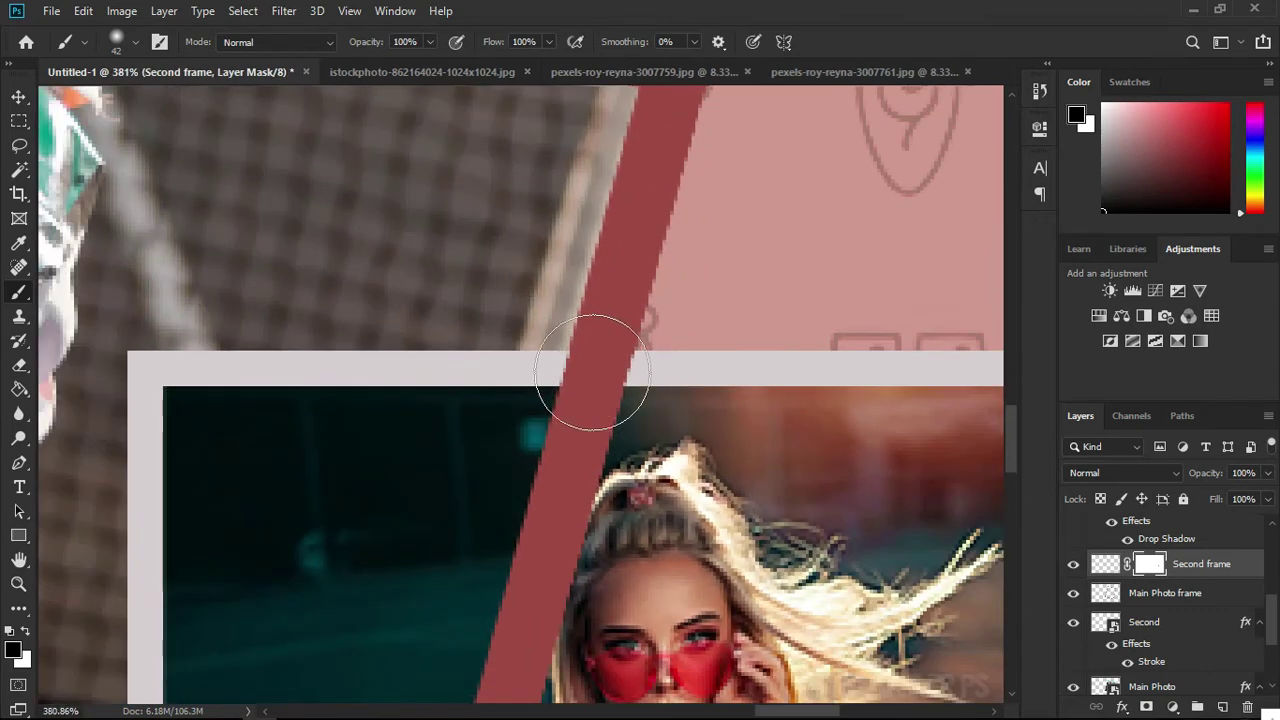
scroll(606, 329, down, 2)
scroll(606, 329, down, 5)
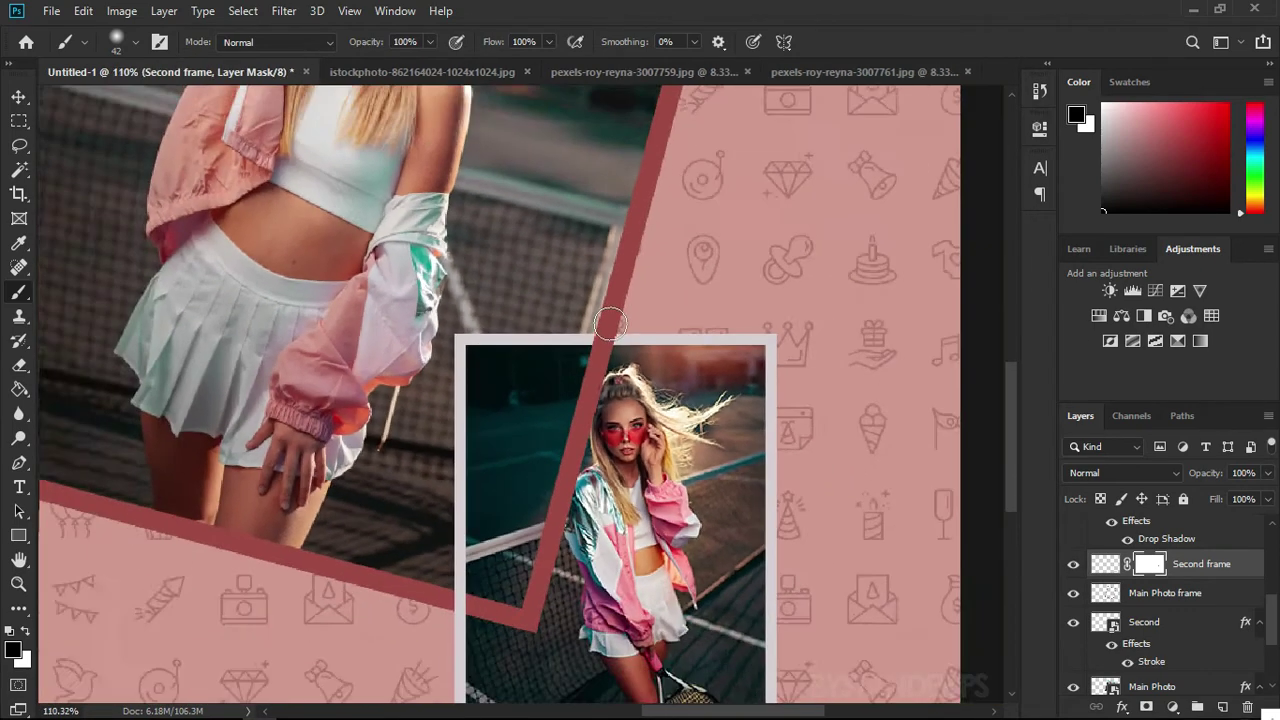
scroll(490, 558, up, 3)
scroll(490, 558, up, 2)
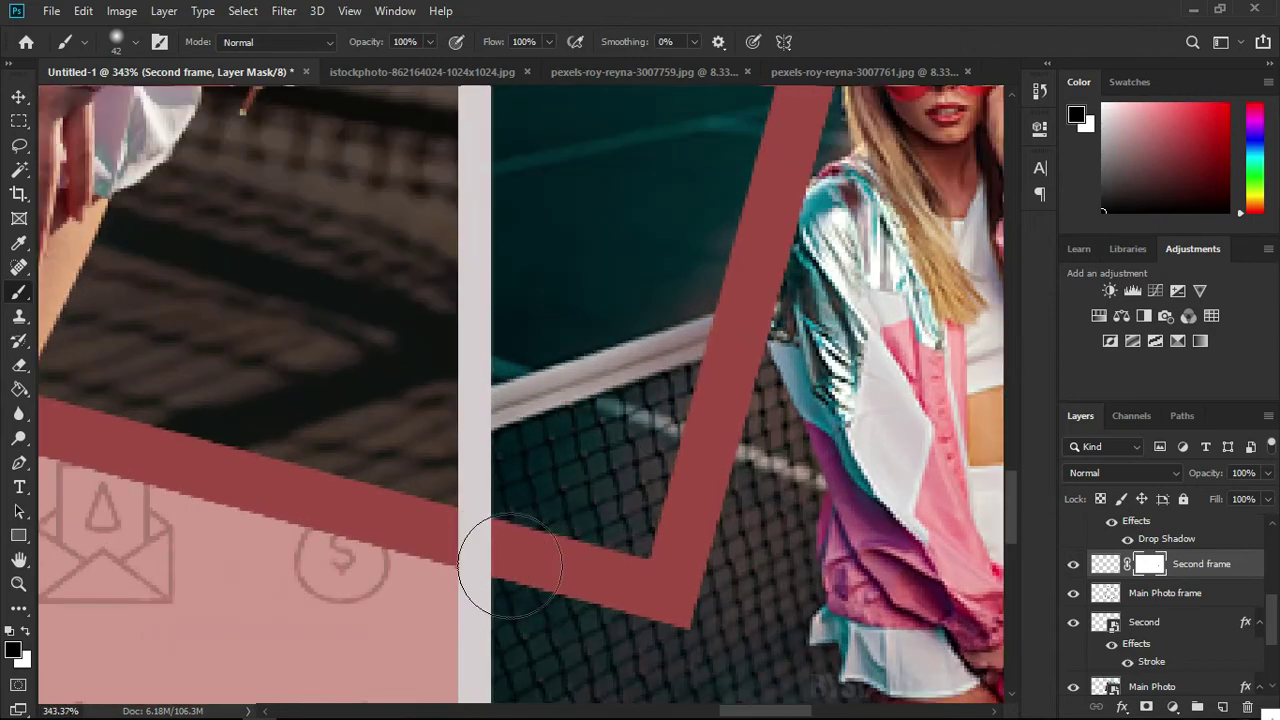
scroll(514, 570, down, 2)
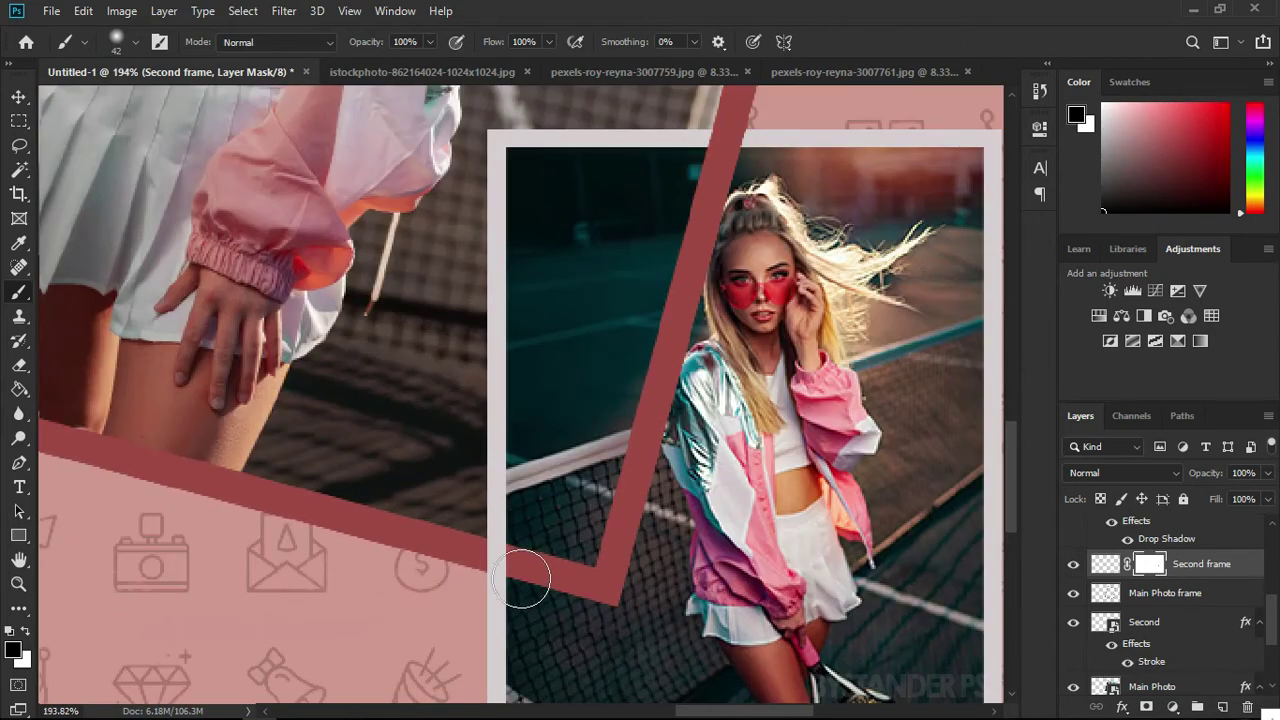
scroll(523, 580, down, 3)
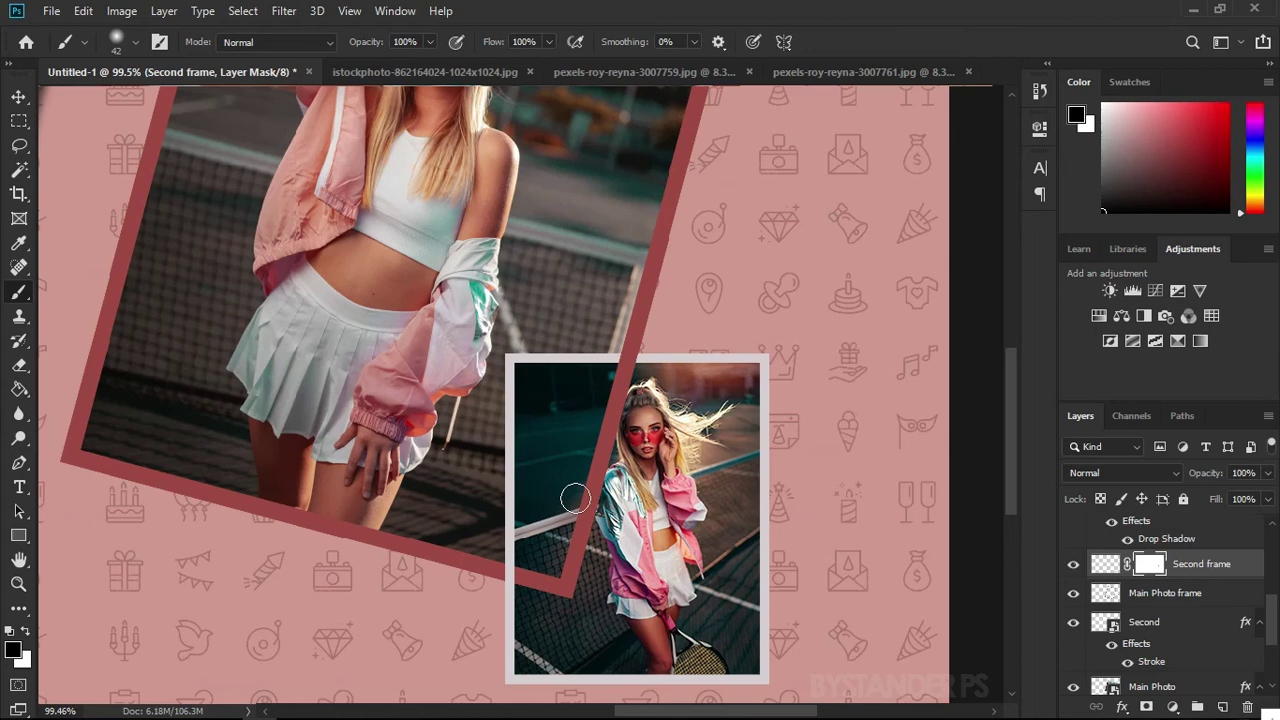
scroll(578, 497, down, 2)
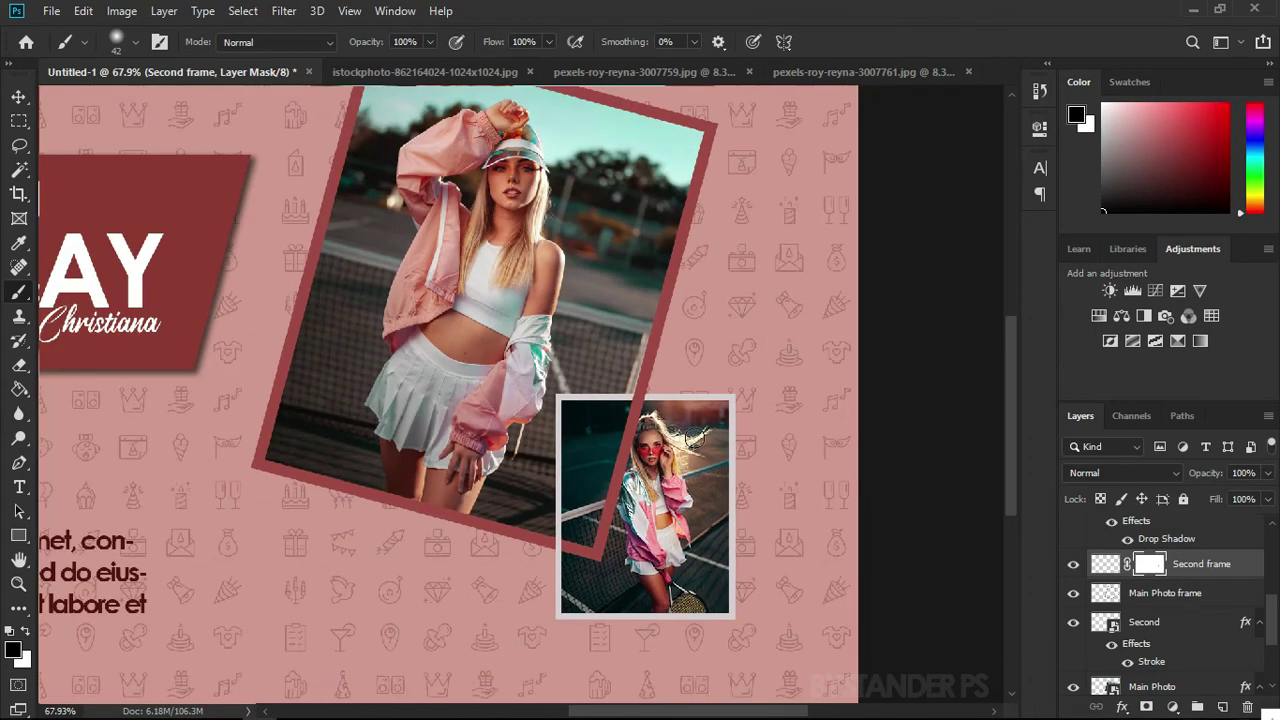
scroll(695, 437, down, 2)
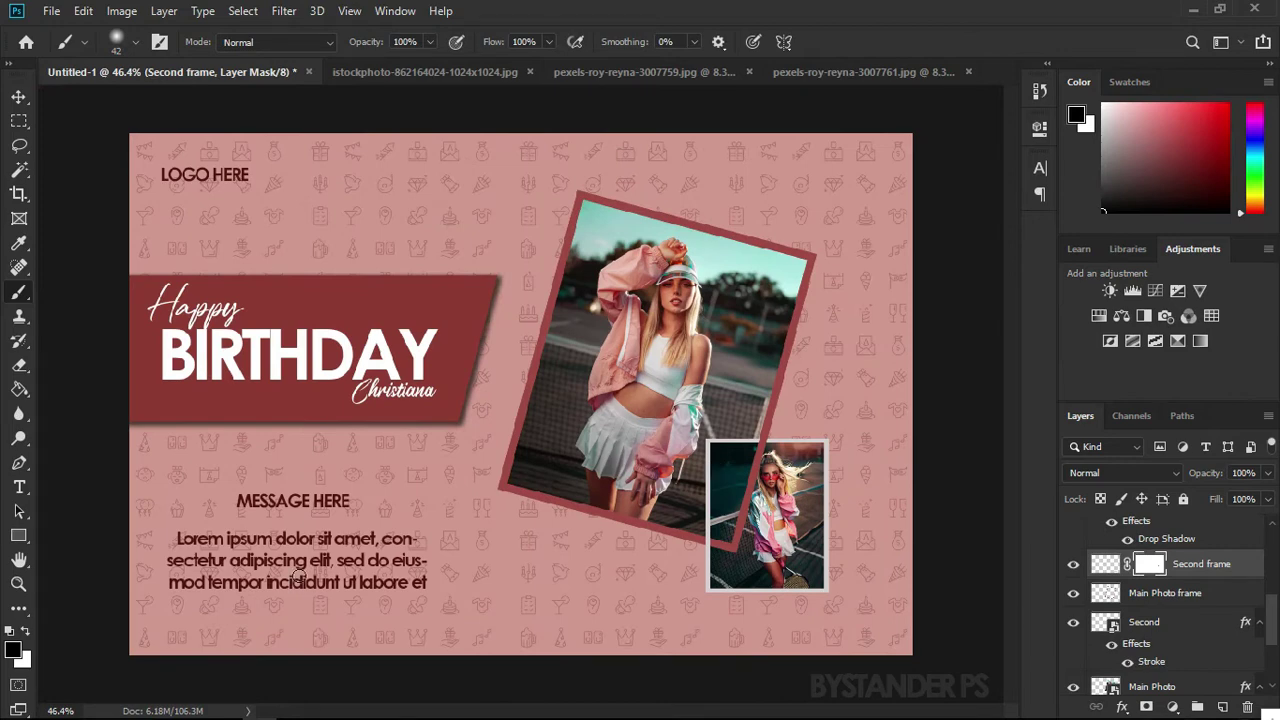
Make Layer 26 active and draw a rectangular marquee selection around the Lorem ipsum paragraph
scroll(276, 588, up, 3)
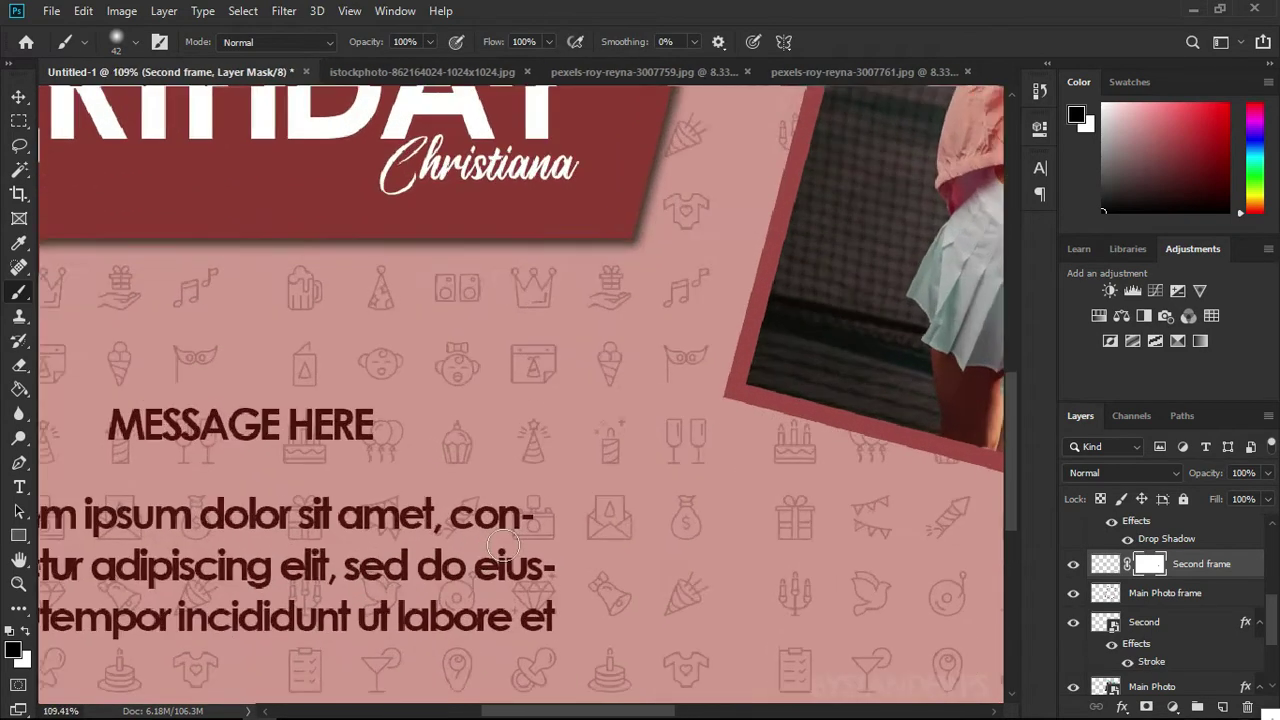
scroll(362, 566, down, 1)
key(v)
scroll(362, 566, up, 2)
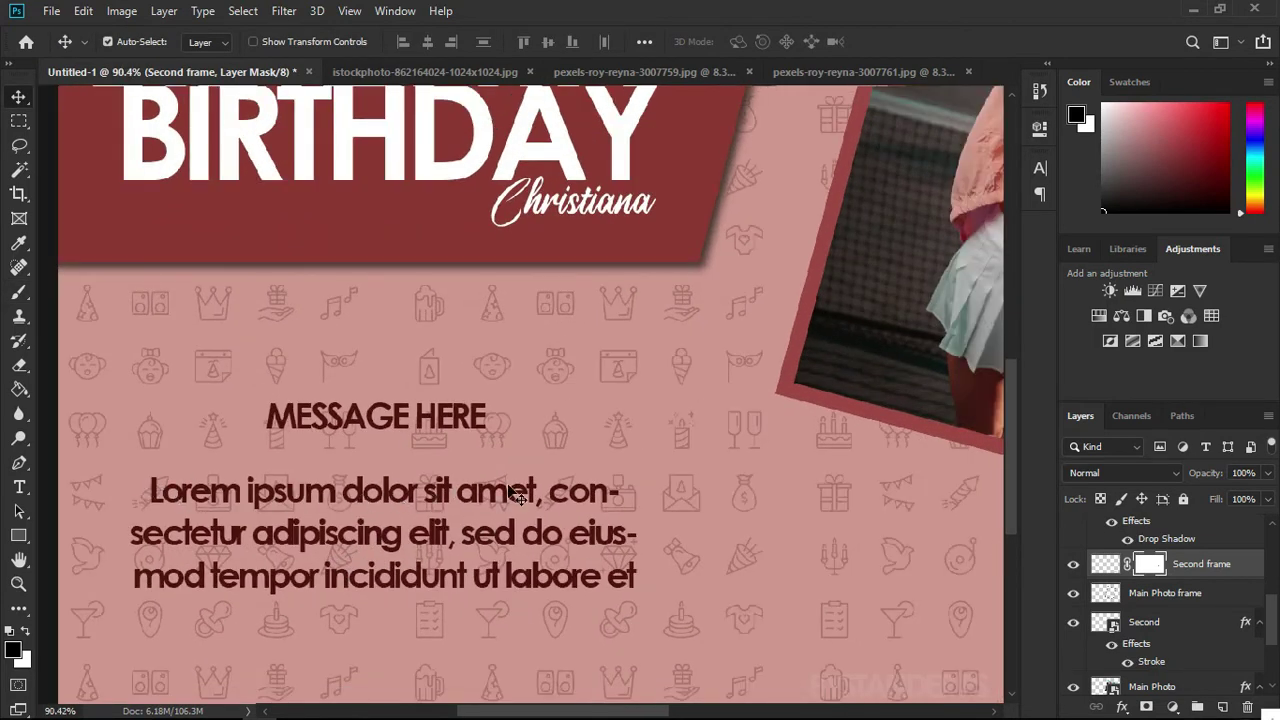
scroll(432, 570, up, 2)
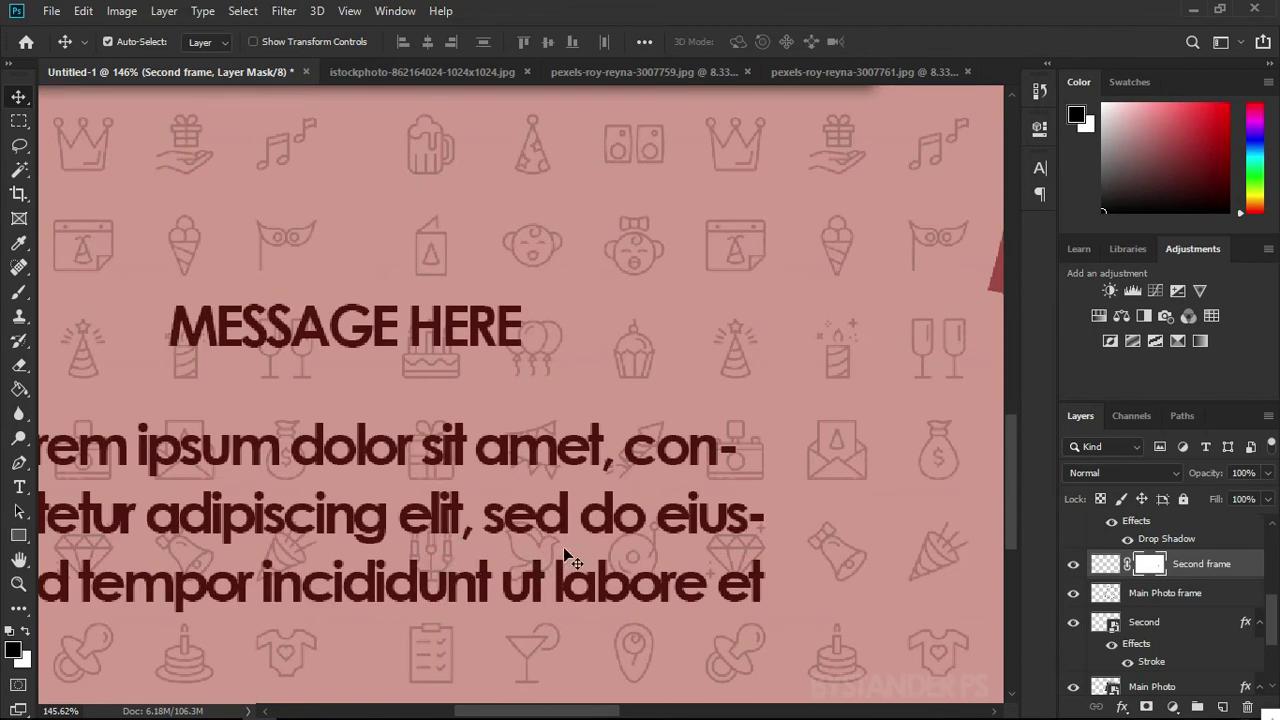
scroll(565, 558, down, 3)
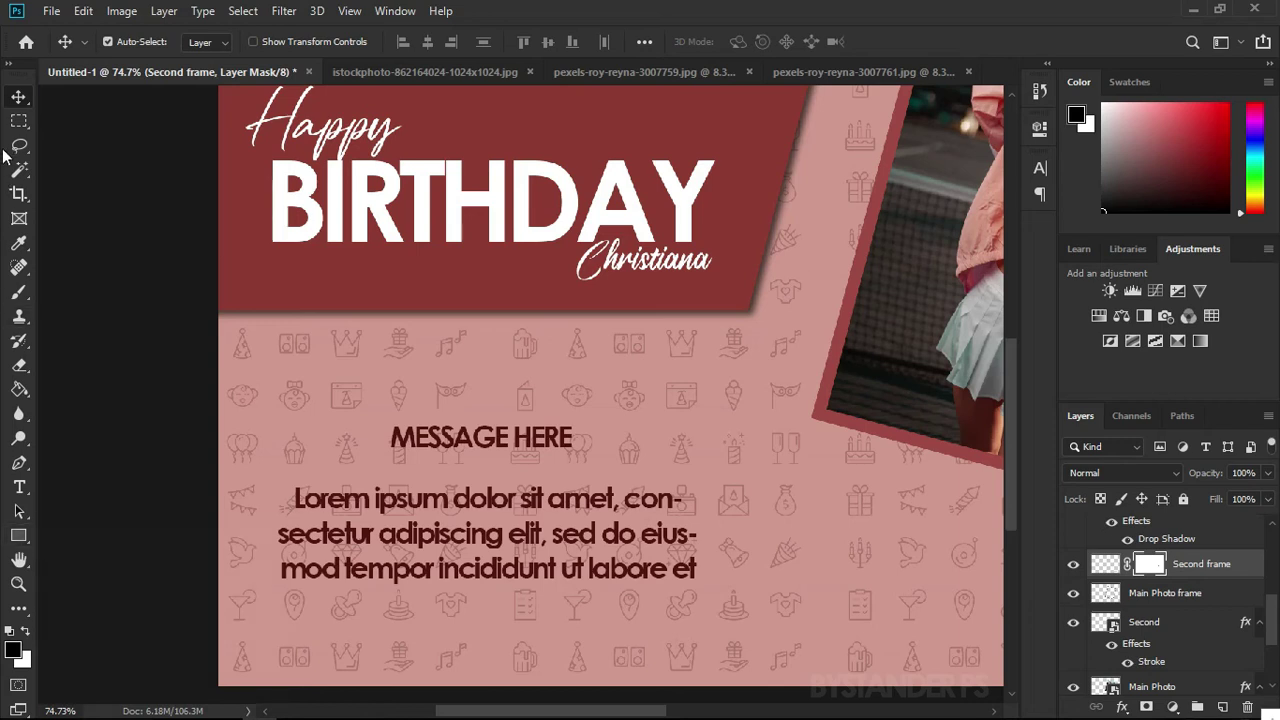
click(19, 121)
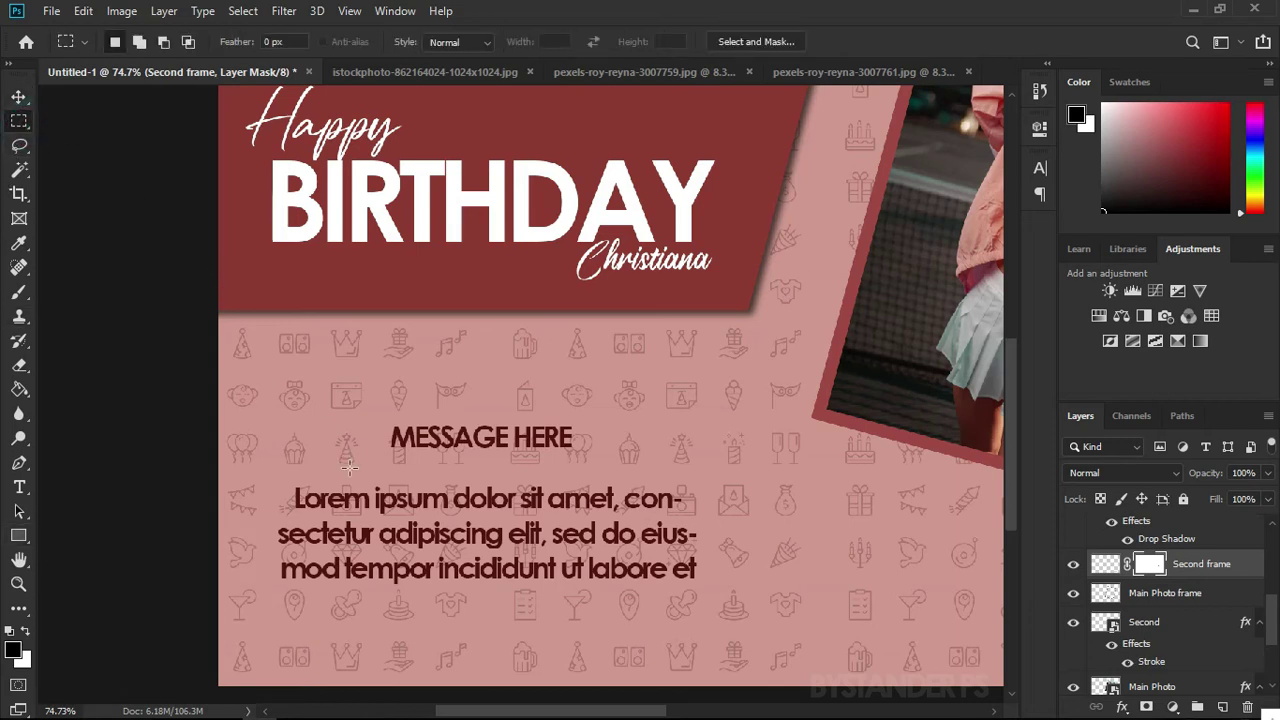
click(17, 96)
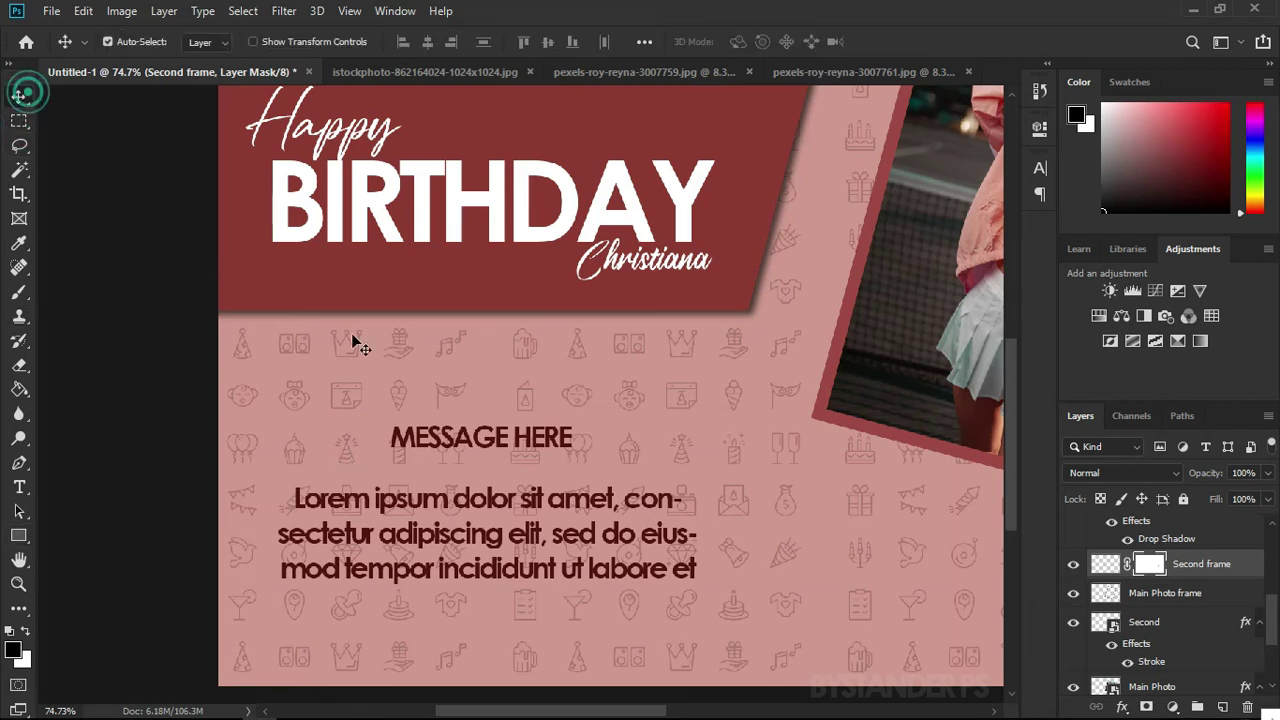
click(460, 540)
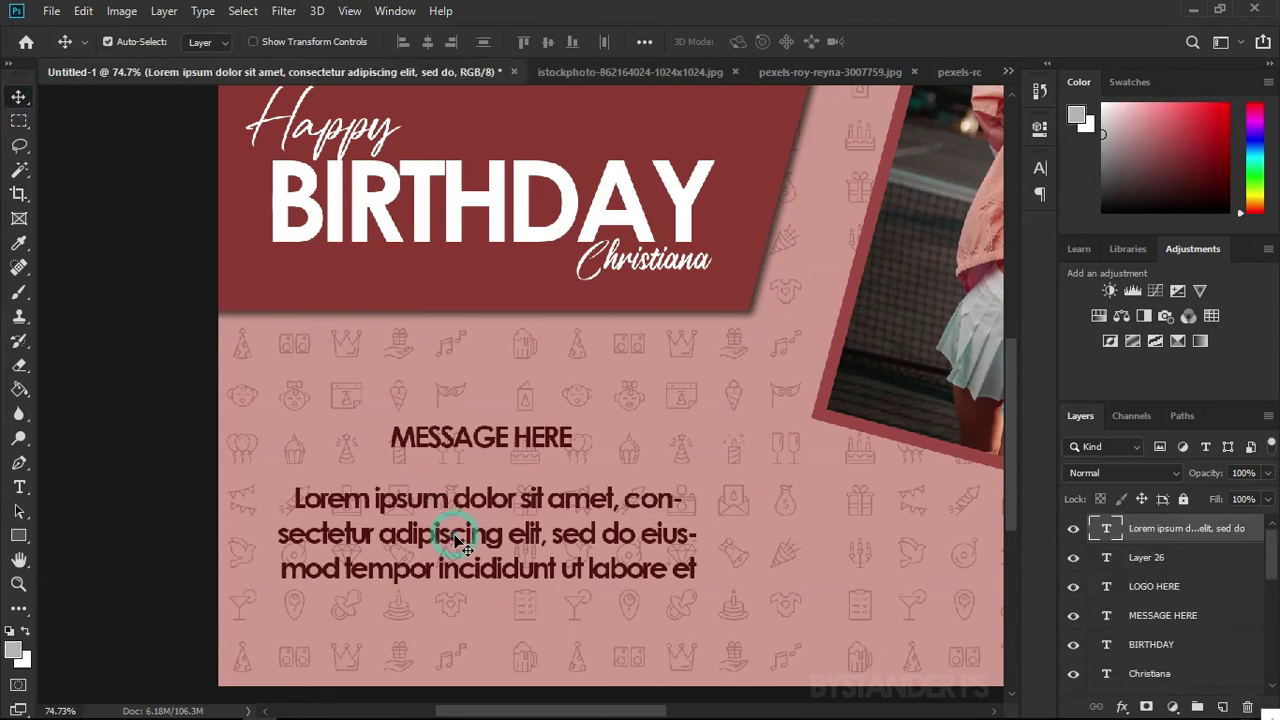
click(1178, 562)
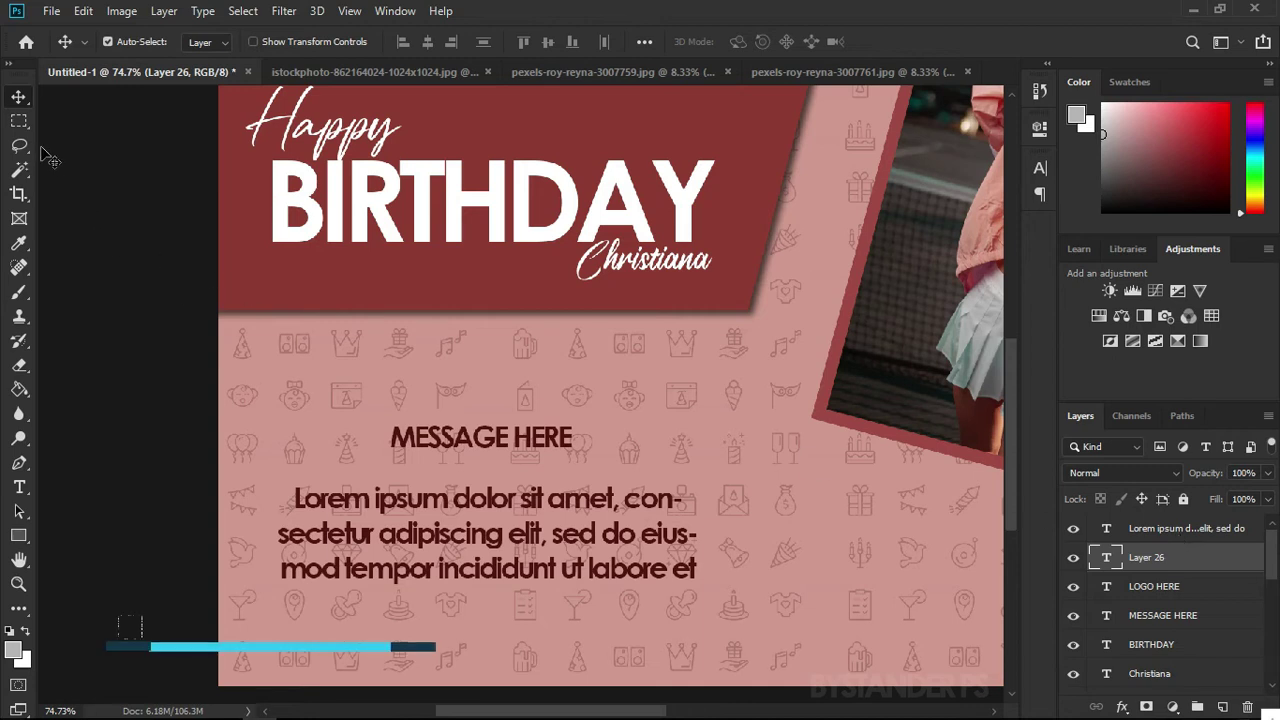
click(18, 121)
drag(250, 463, 735, 608)
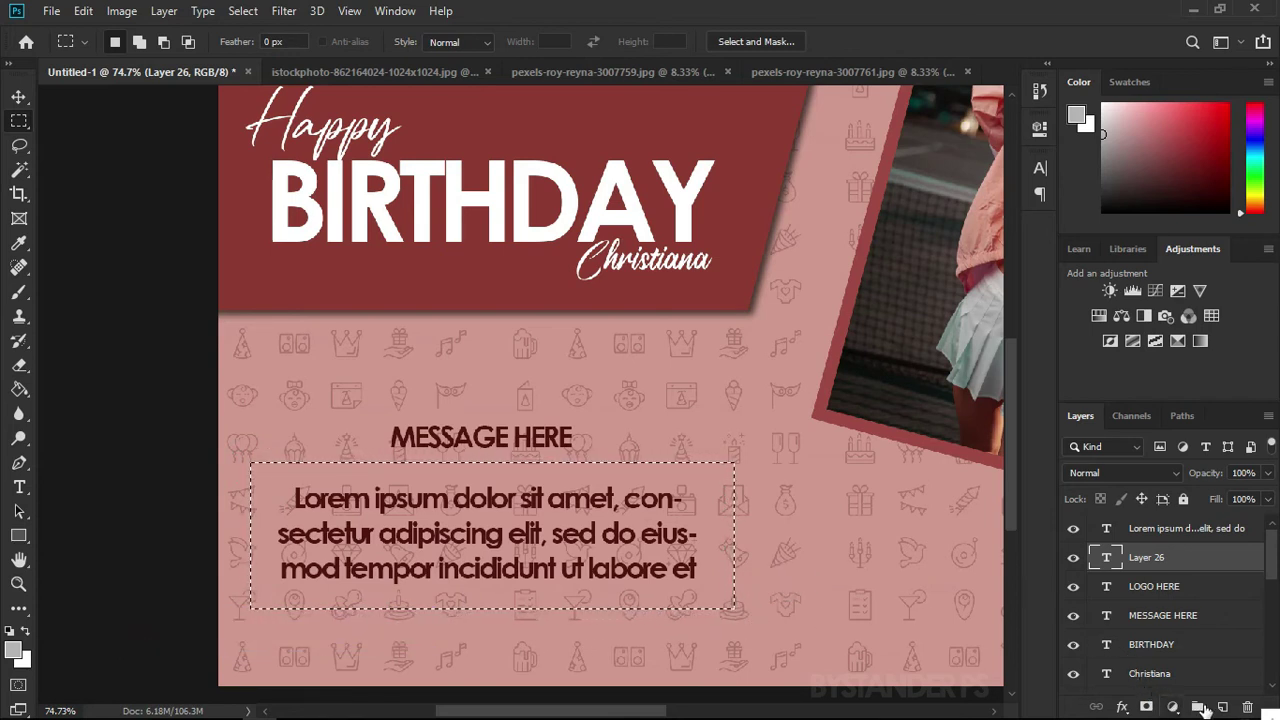
Add a new layer and fill the selected area behind the paragraph with a cf998f Solid Color fill
click(1222, 707)
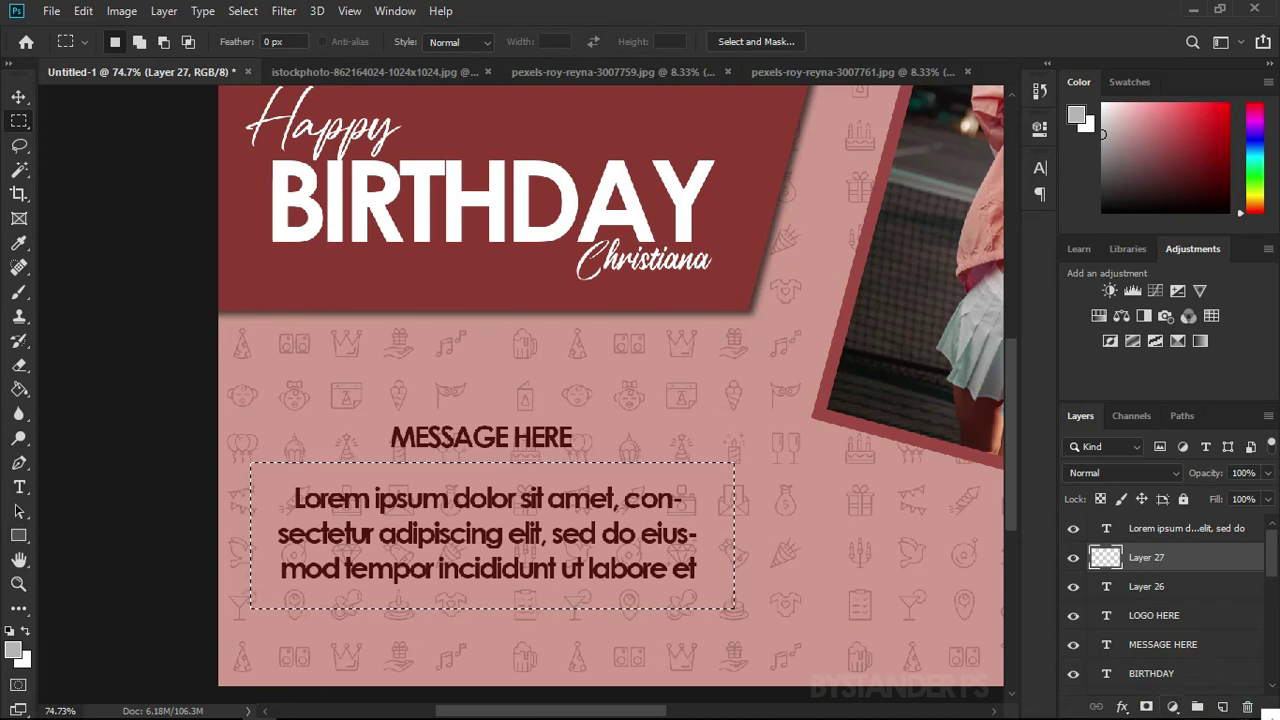
click(1172, 707)
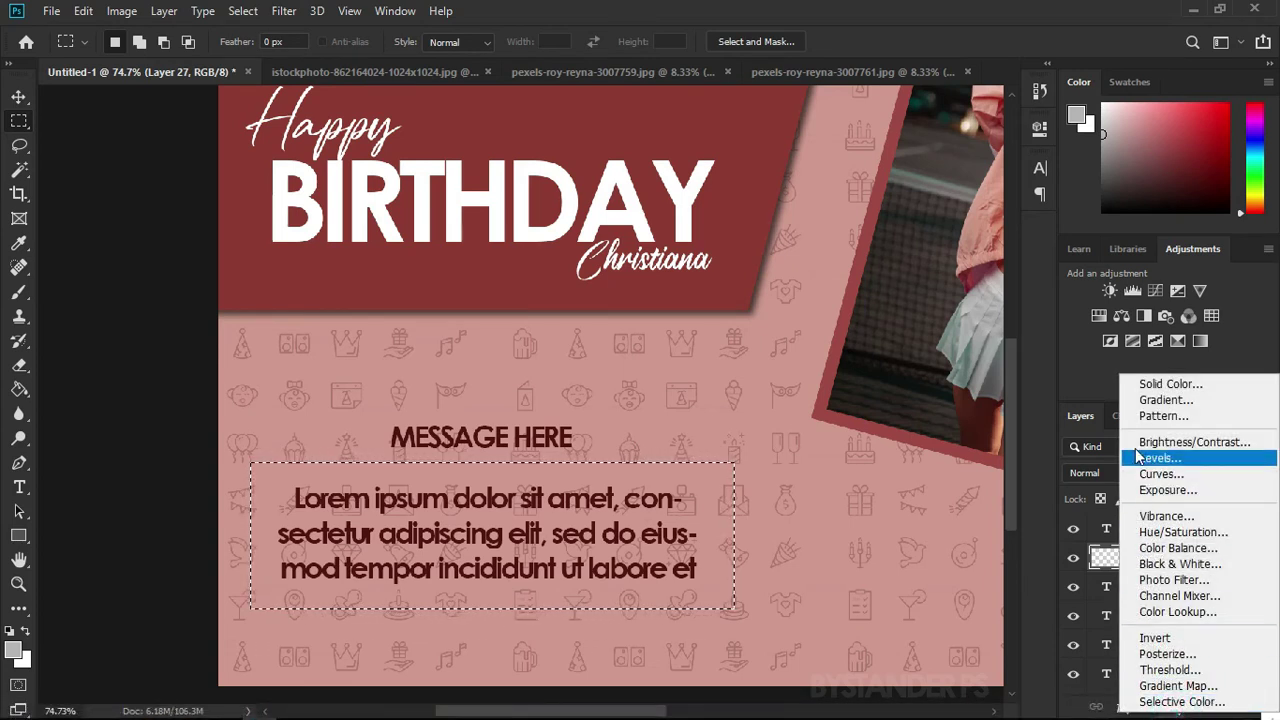
click(1165, 384)
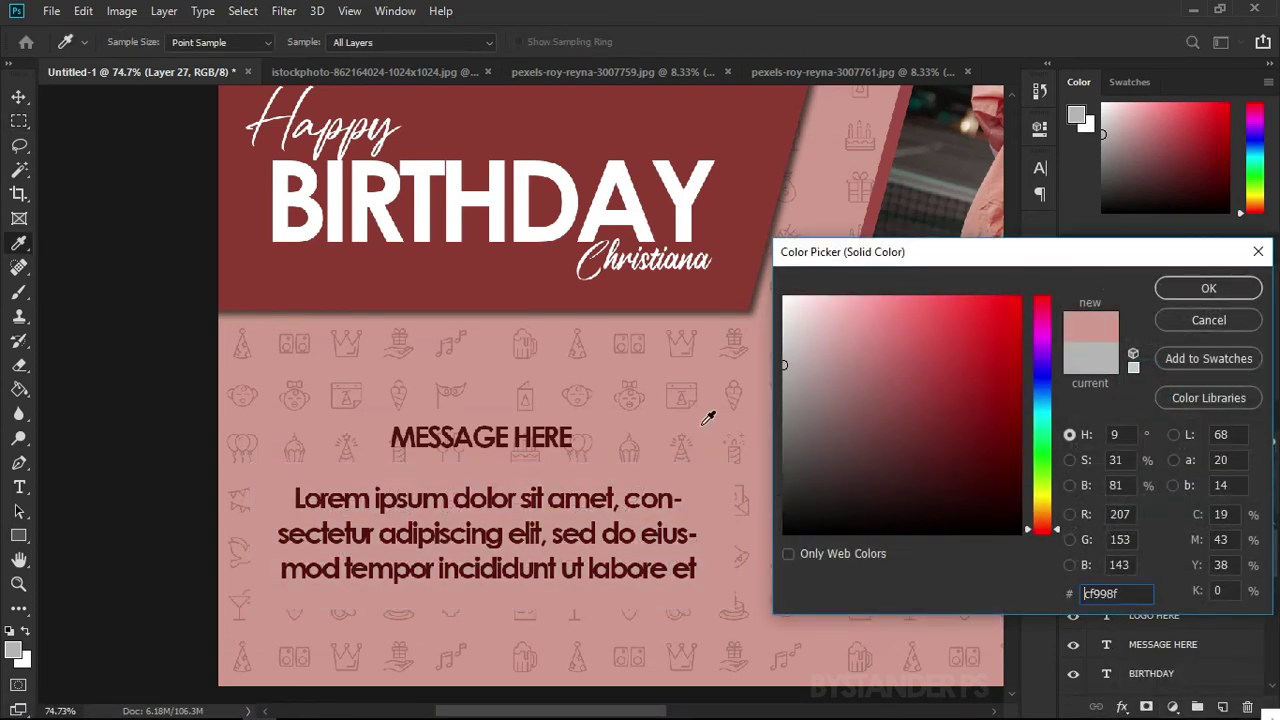
click(1207, 289)
Examine how the colour patch covers the icon pattern behind the message paragraph, and select the Lorem ipsum text layer
scroll(522, 572, up, 3)
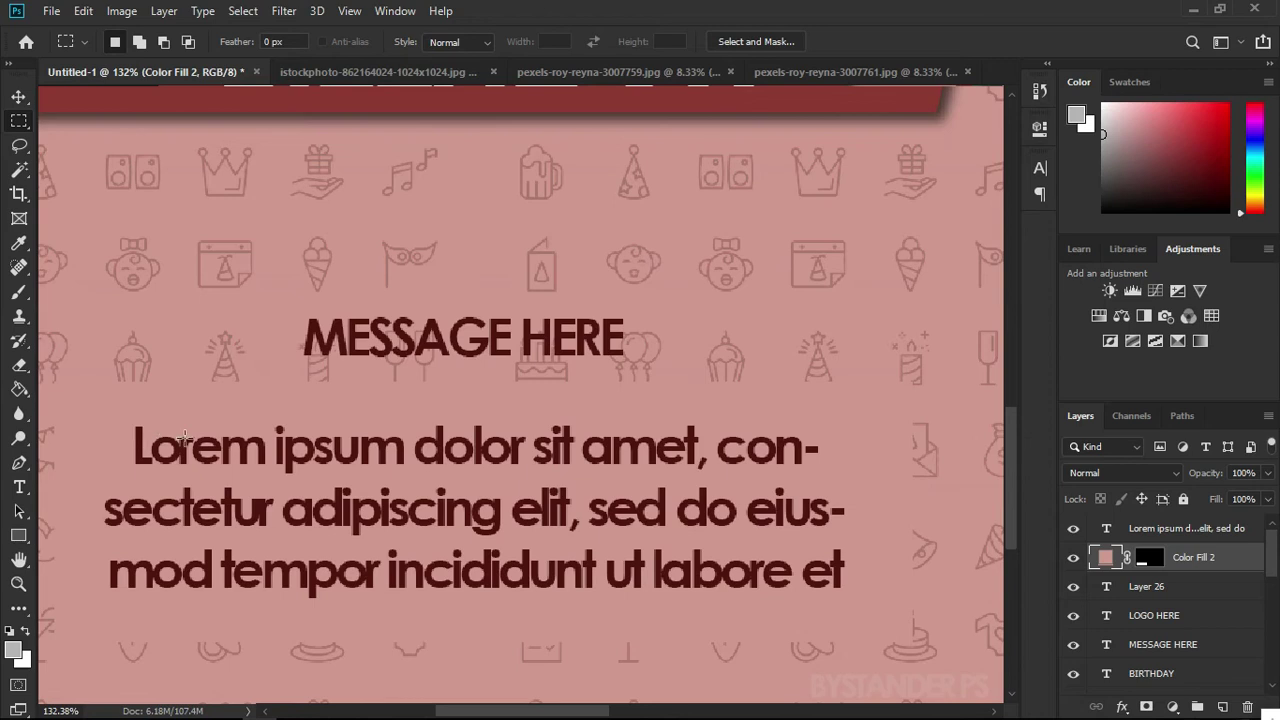
scroll(555, 459, down, 3)
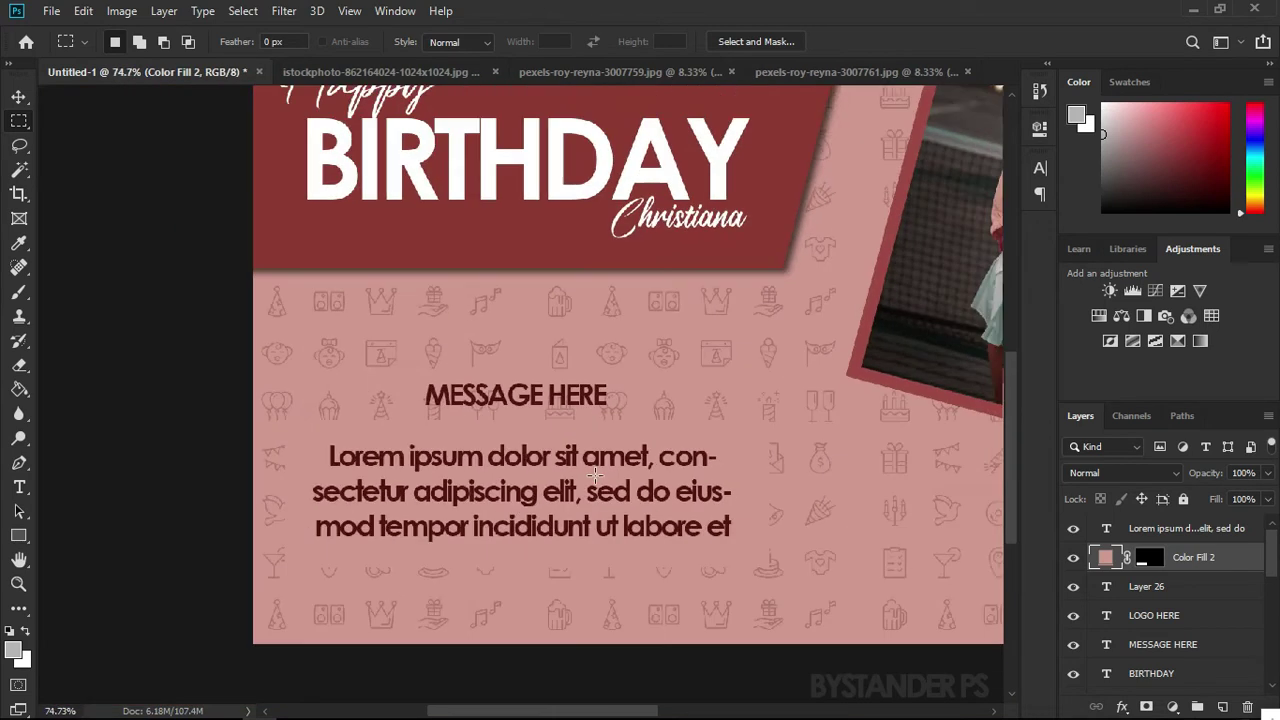
scroll(607, 496, up, 3)
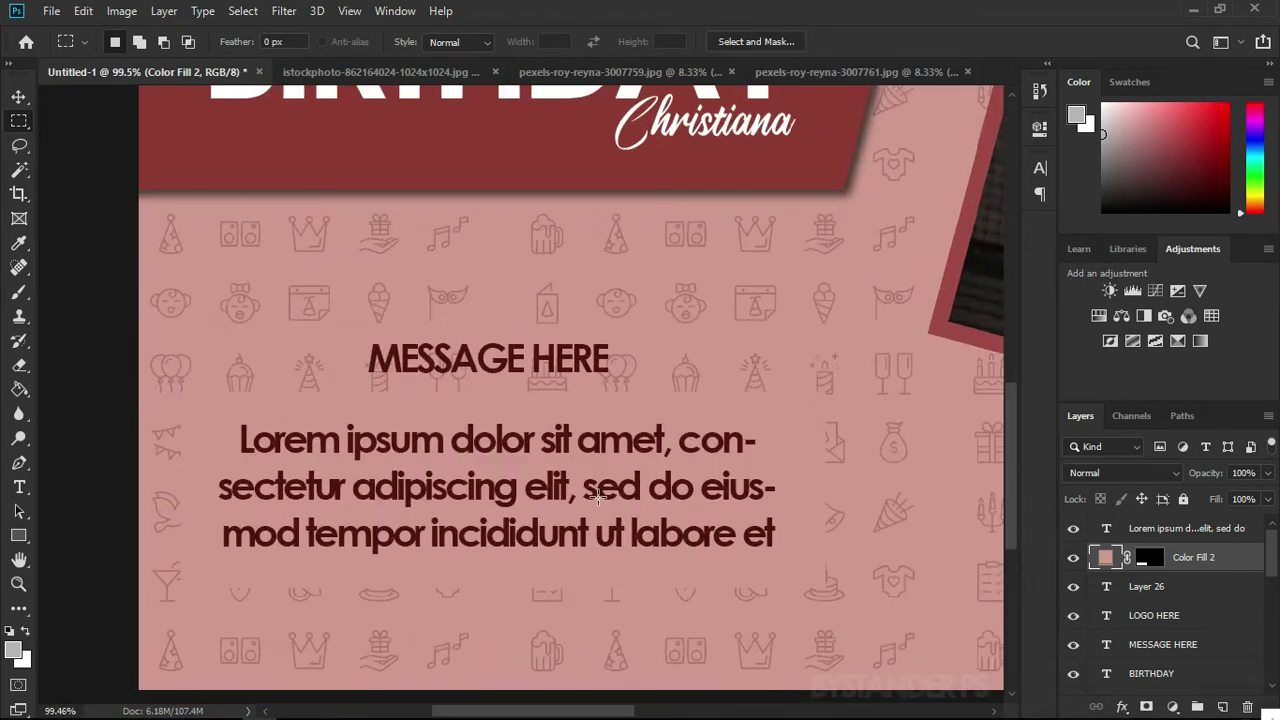
key(v)
scroll(346, 578, down, 3)
scroll(537, 525, down, 4)
scroll(537, 528, down, 2)
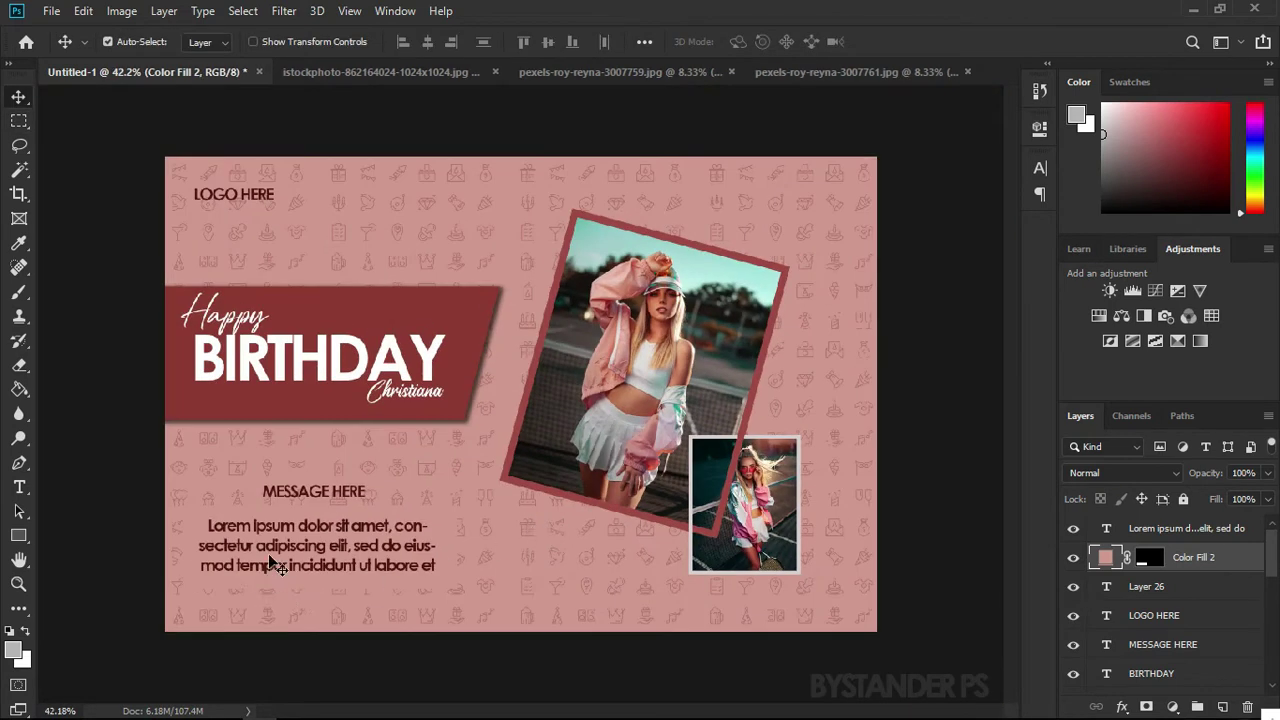
scroll(390, 555, up, 1)
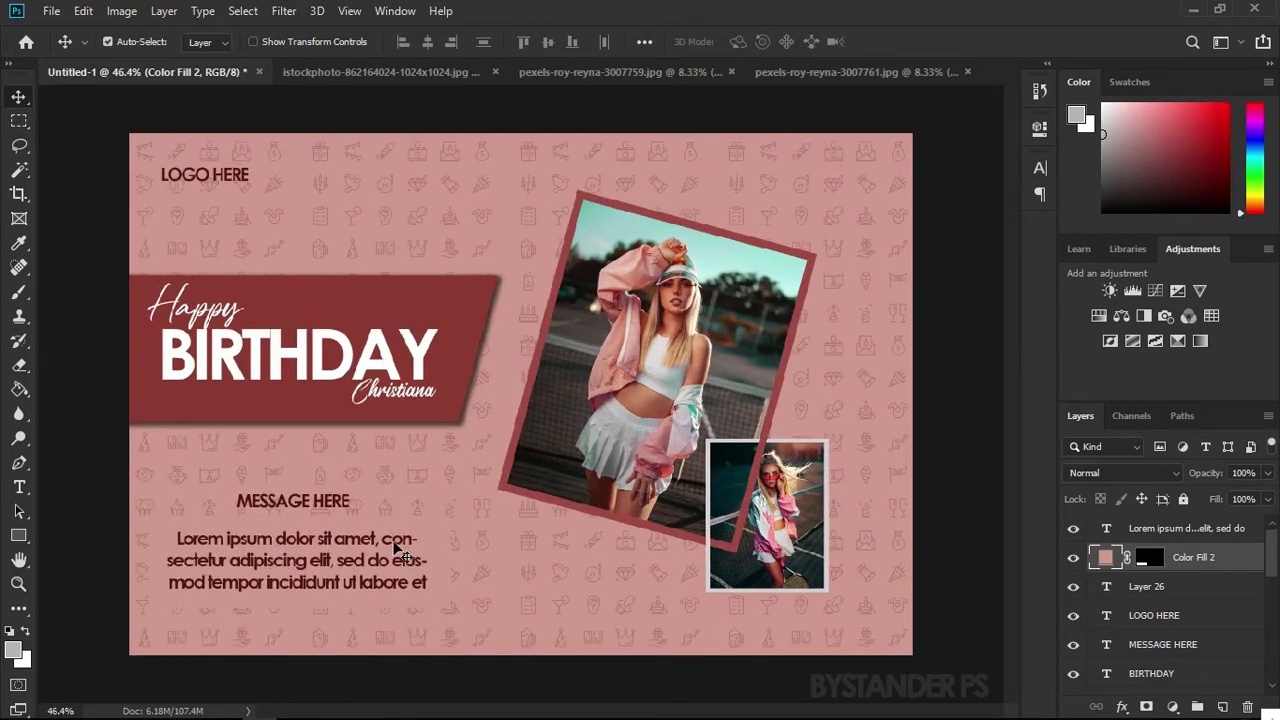
click(1211, 530)
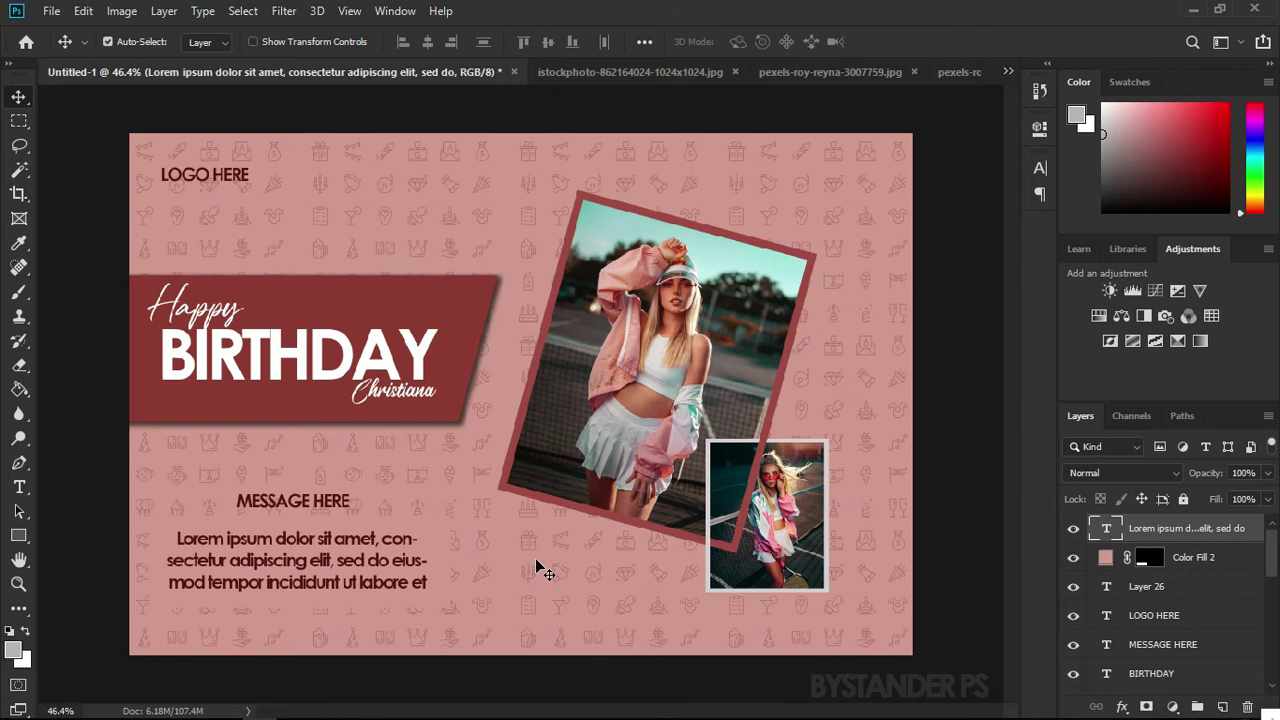
Draw a black scalloped-circle custom shape about 143 x 147 px and place it over the red banner's upper-right corner
click(20, 536)
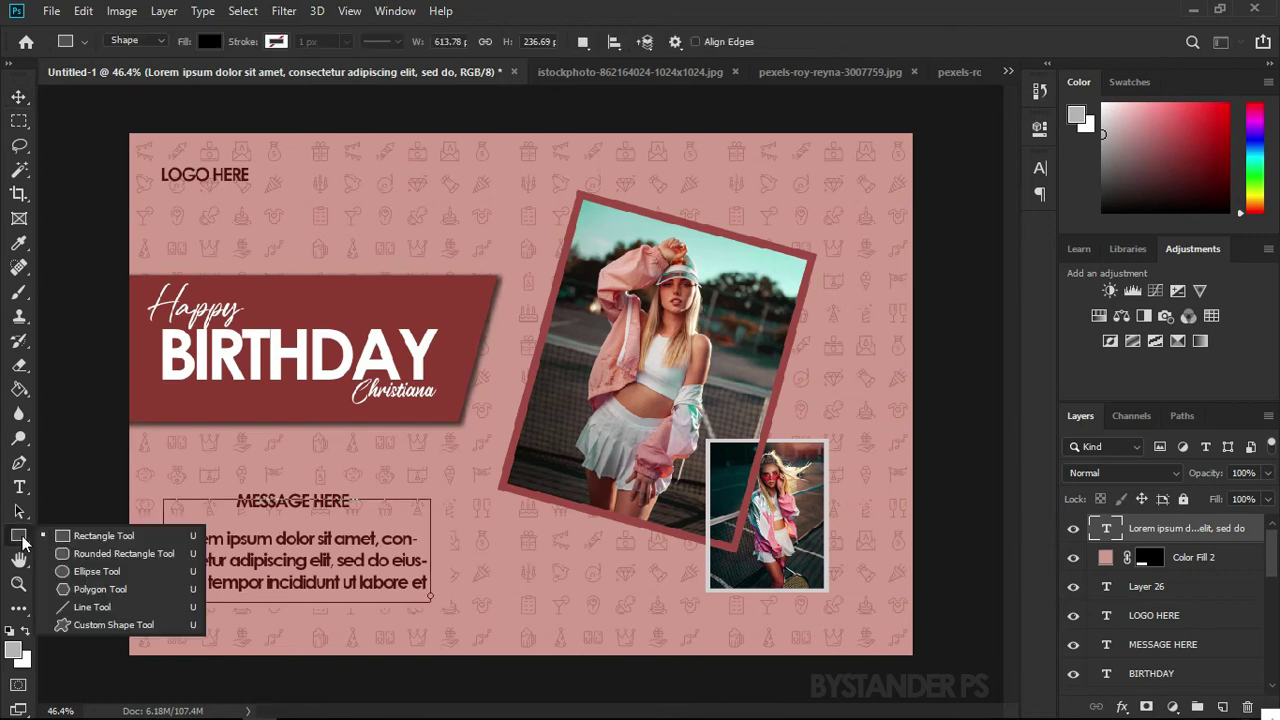
click(82, 624)
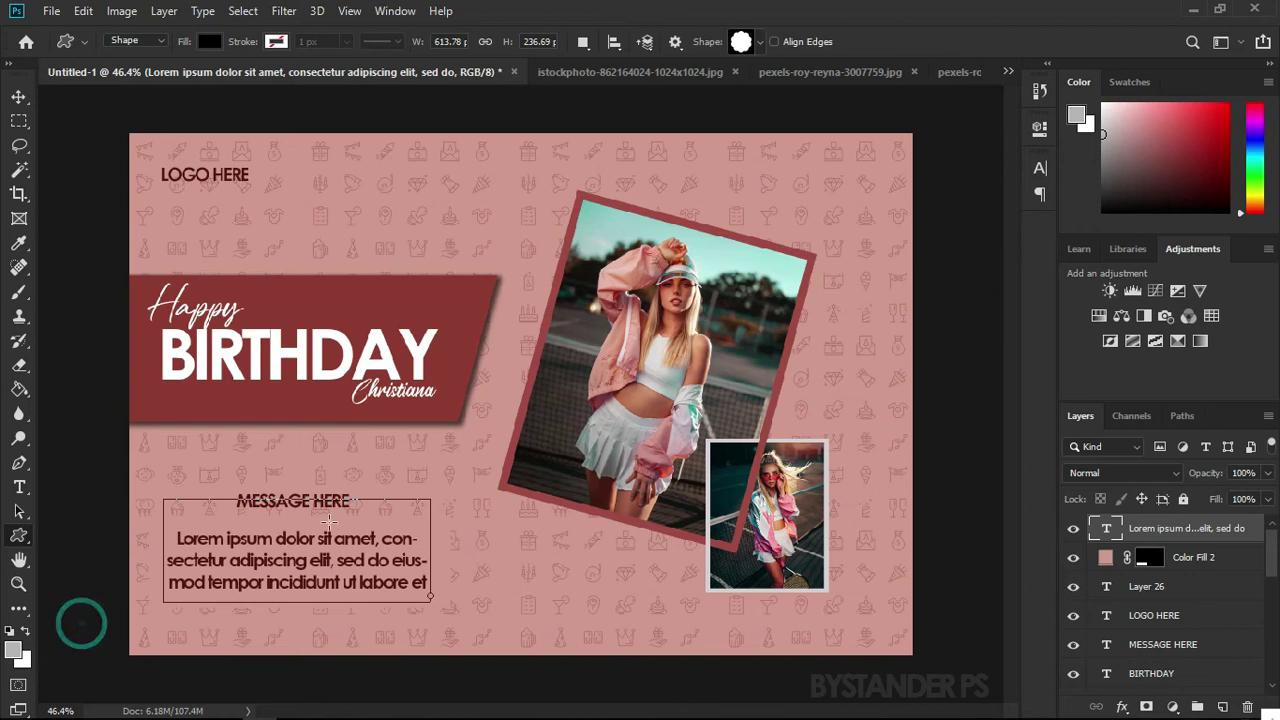
click(761, 42)
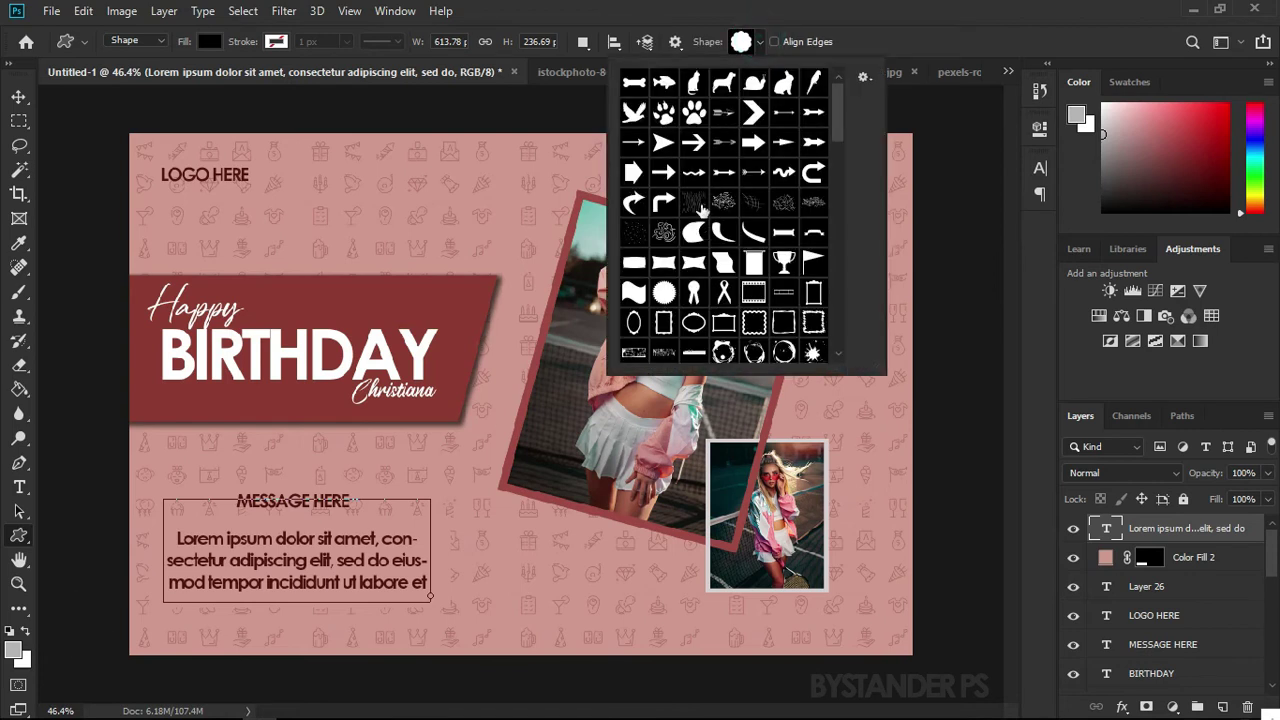
click(740, 42)
click(759, 44)
scroll(771, 288, down, 3)
scroll(771, 288, down, 10)
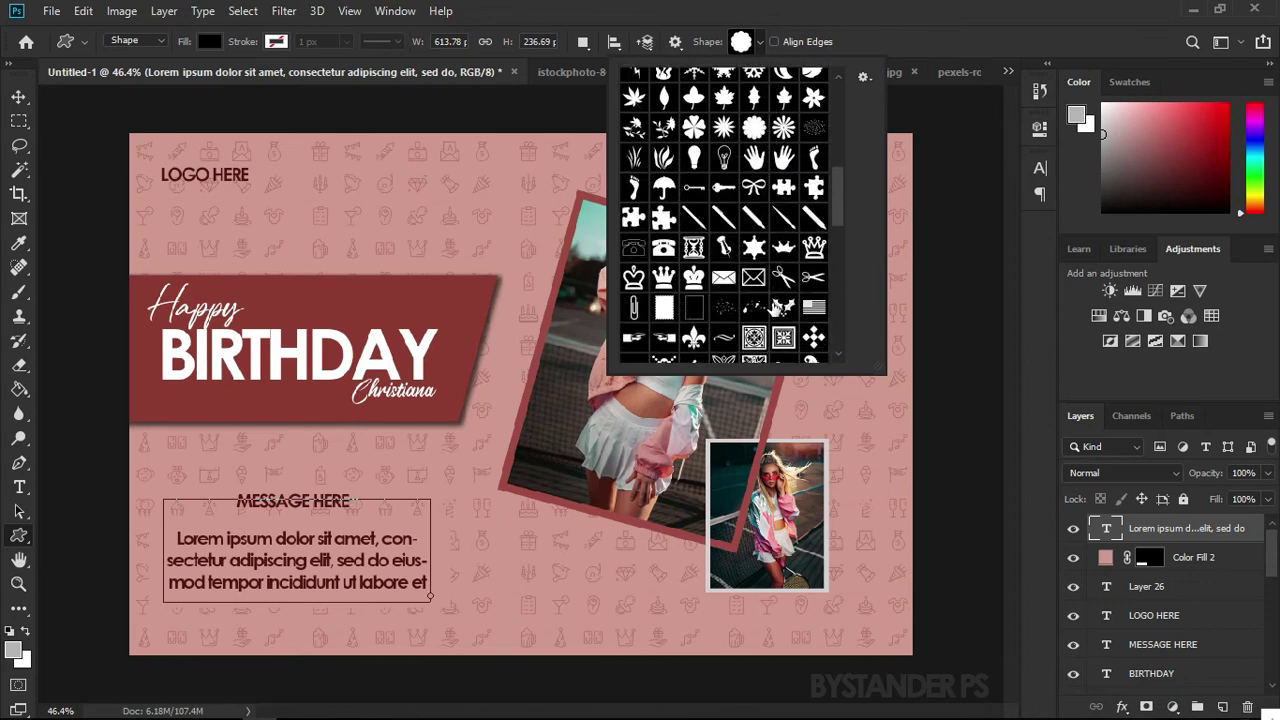
scroll(757, 310, down, 2)
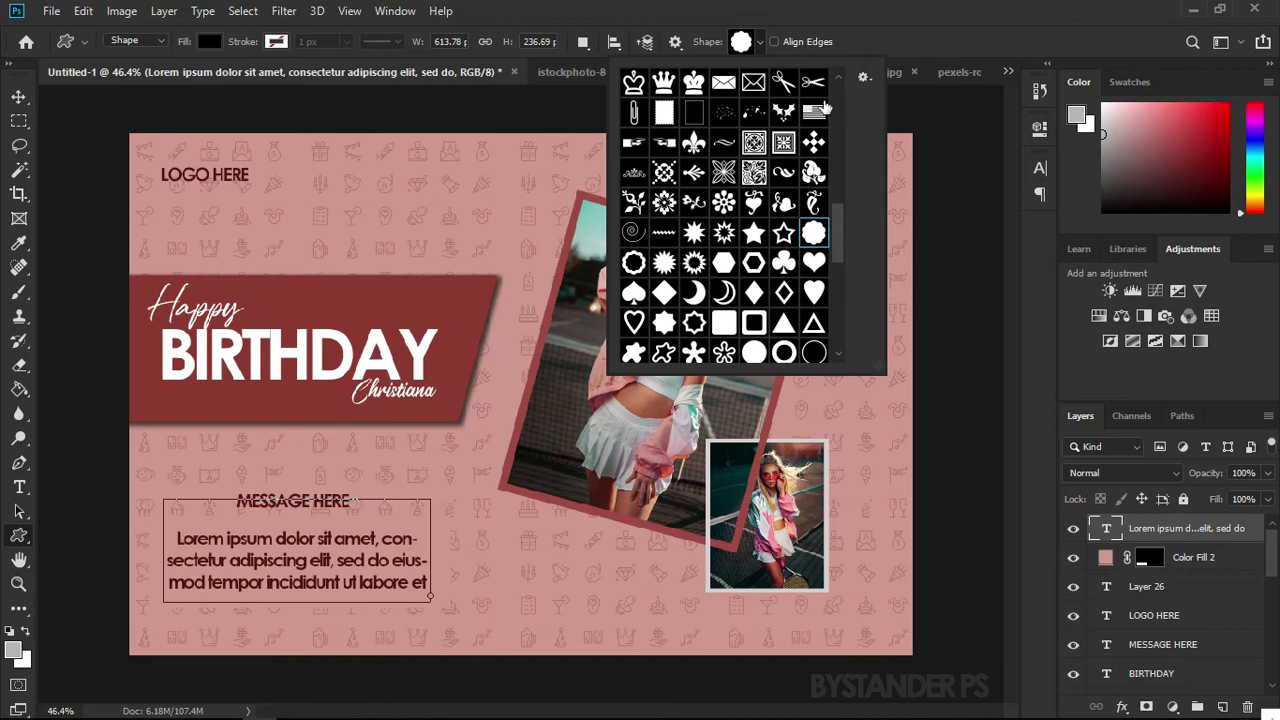
click(855, 43)
drag(329, 174, 396, 260)
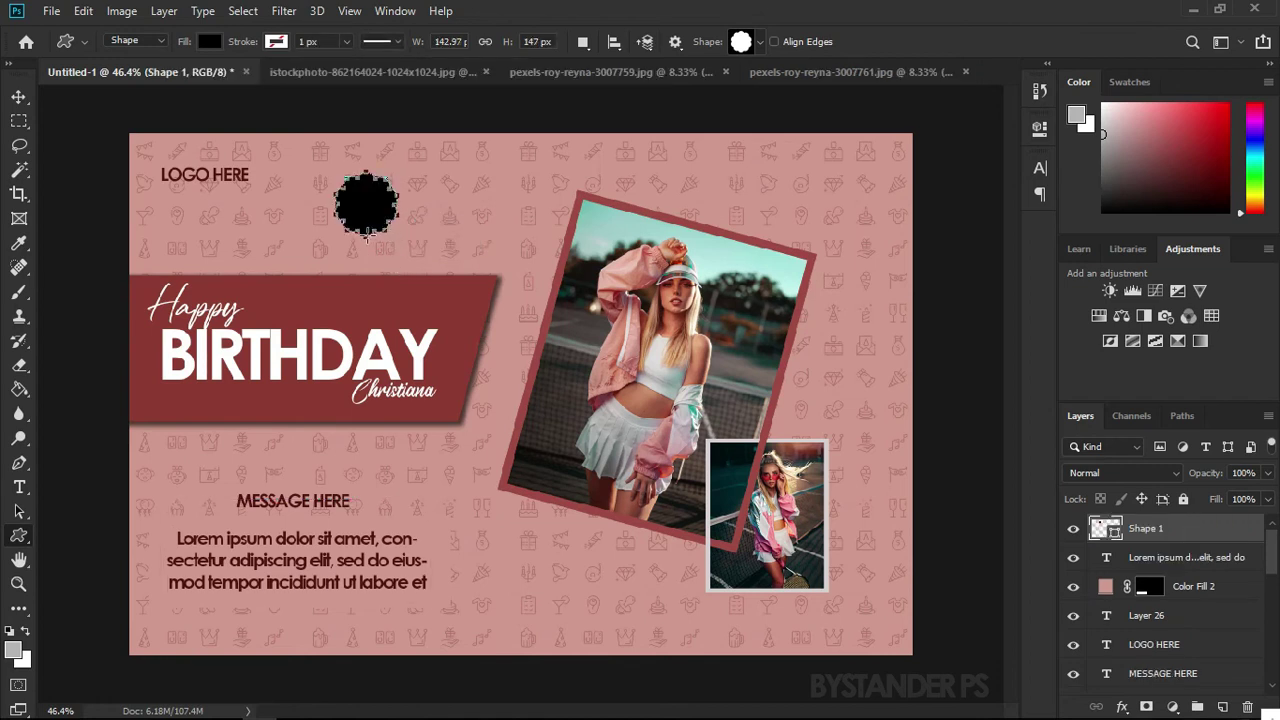
key(v)
drag(366, 234, 497, 301)
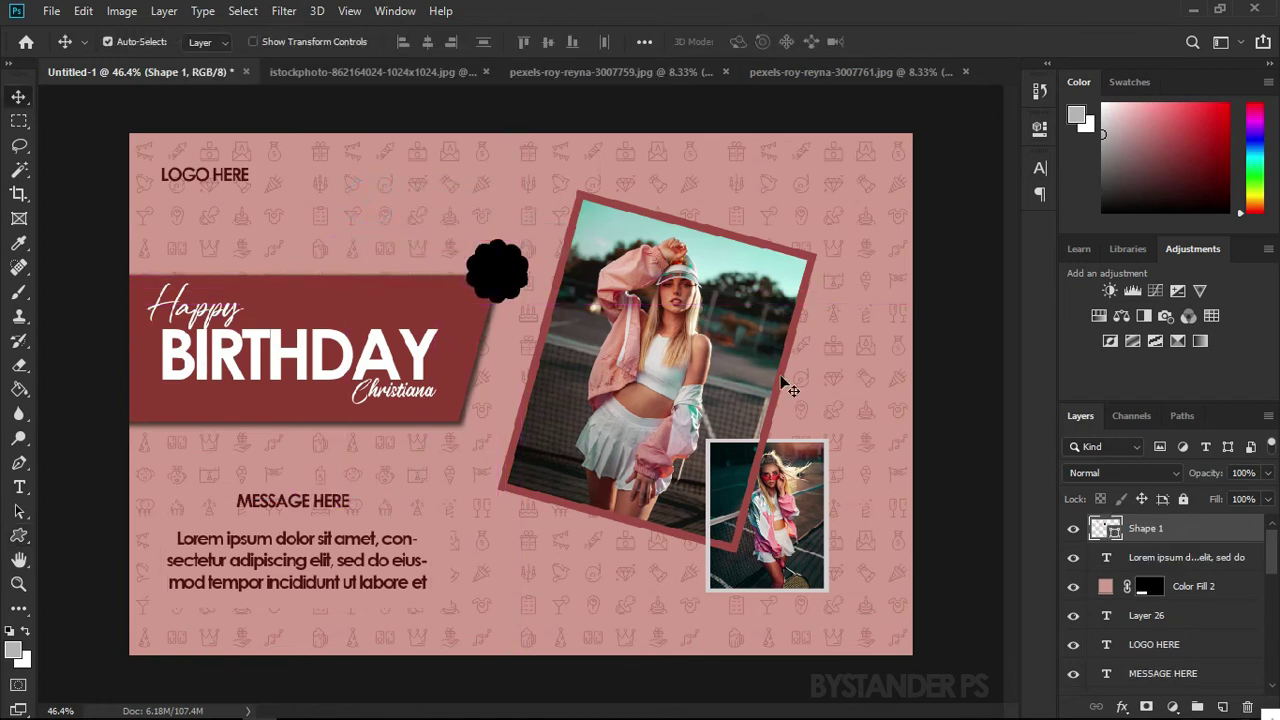
Recolour the scalloped badge with the pale teal 9cc9c6 sampled from the large photo's sky
double_click(1115, 530)
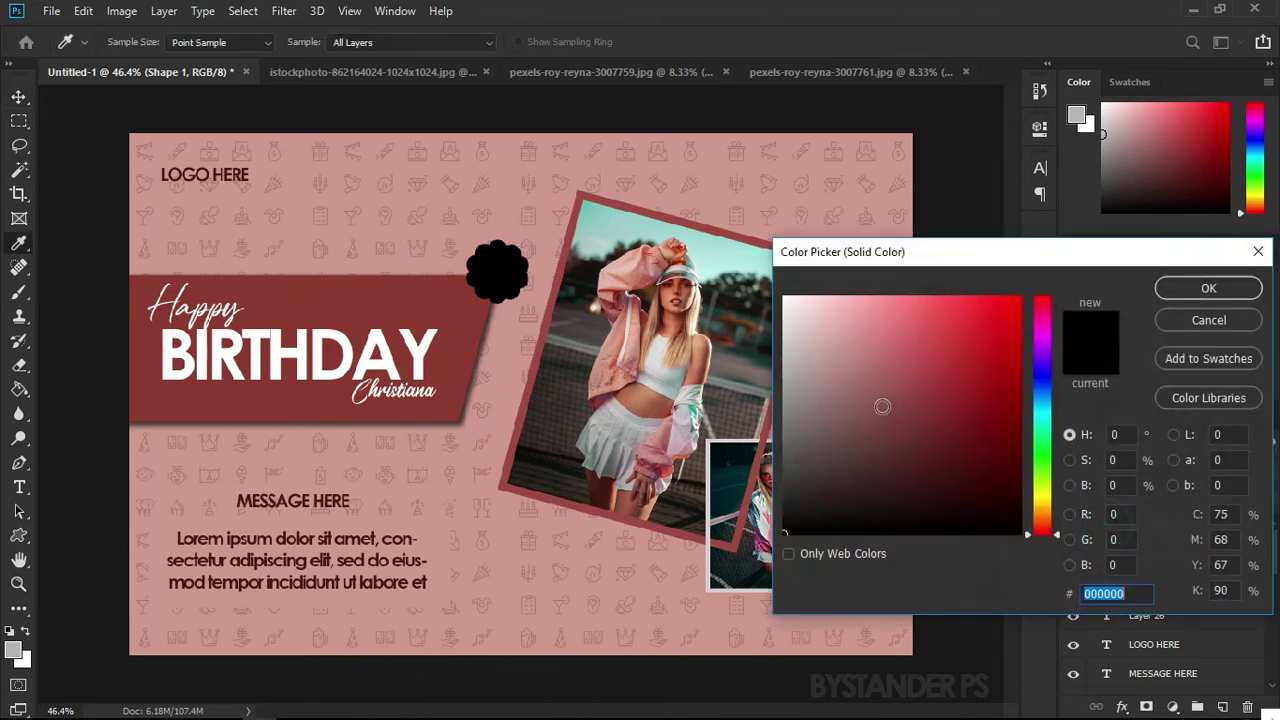
drag(880, 406, 784, 297)
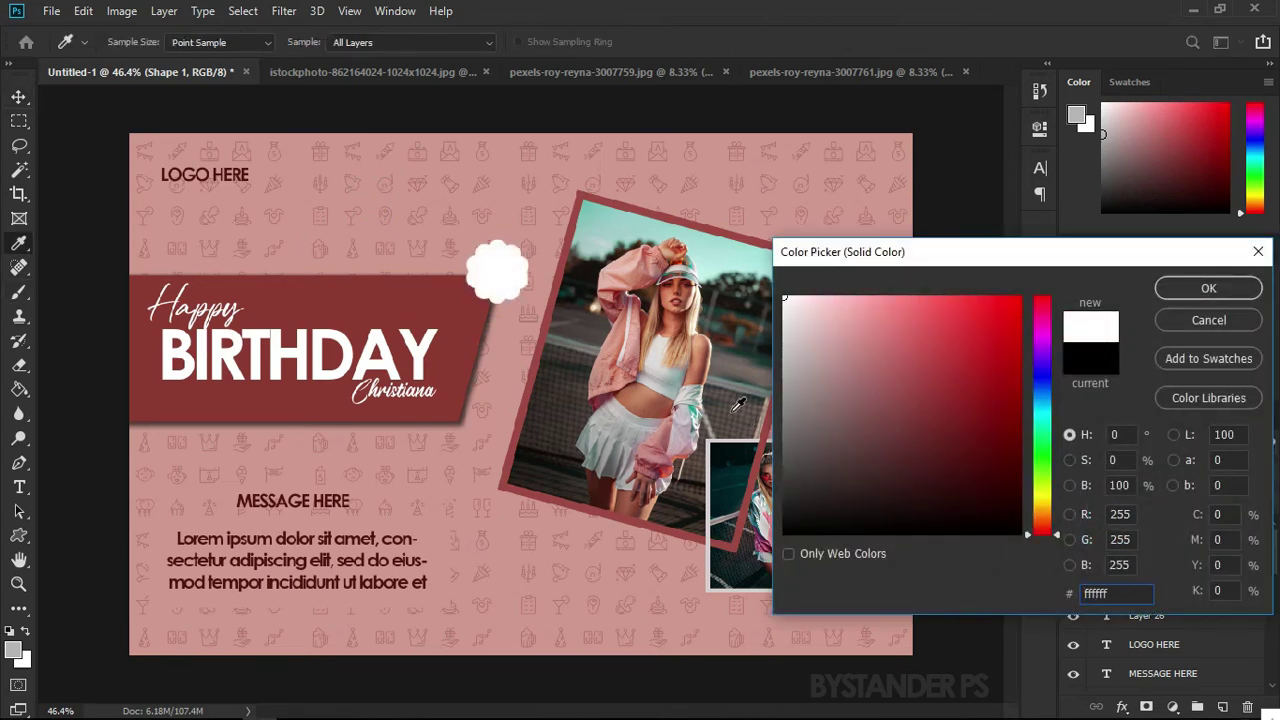
click(693, 408)
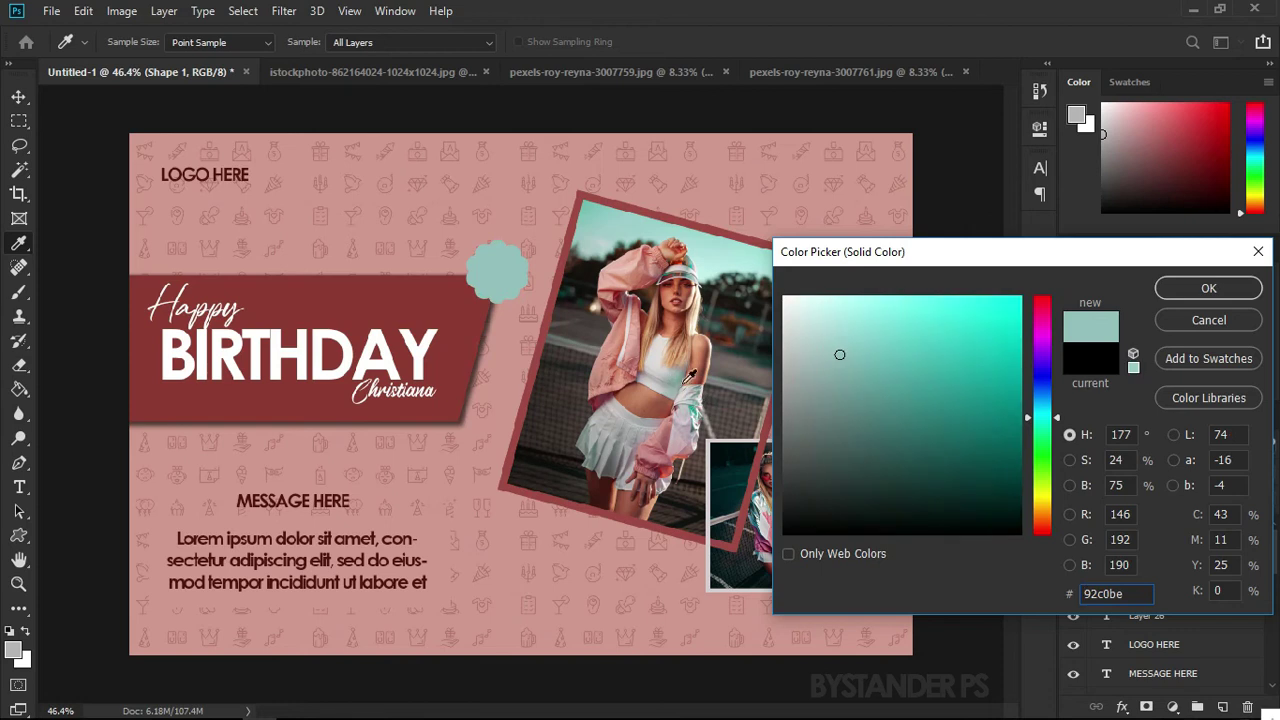
click(597, 228)
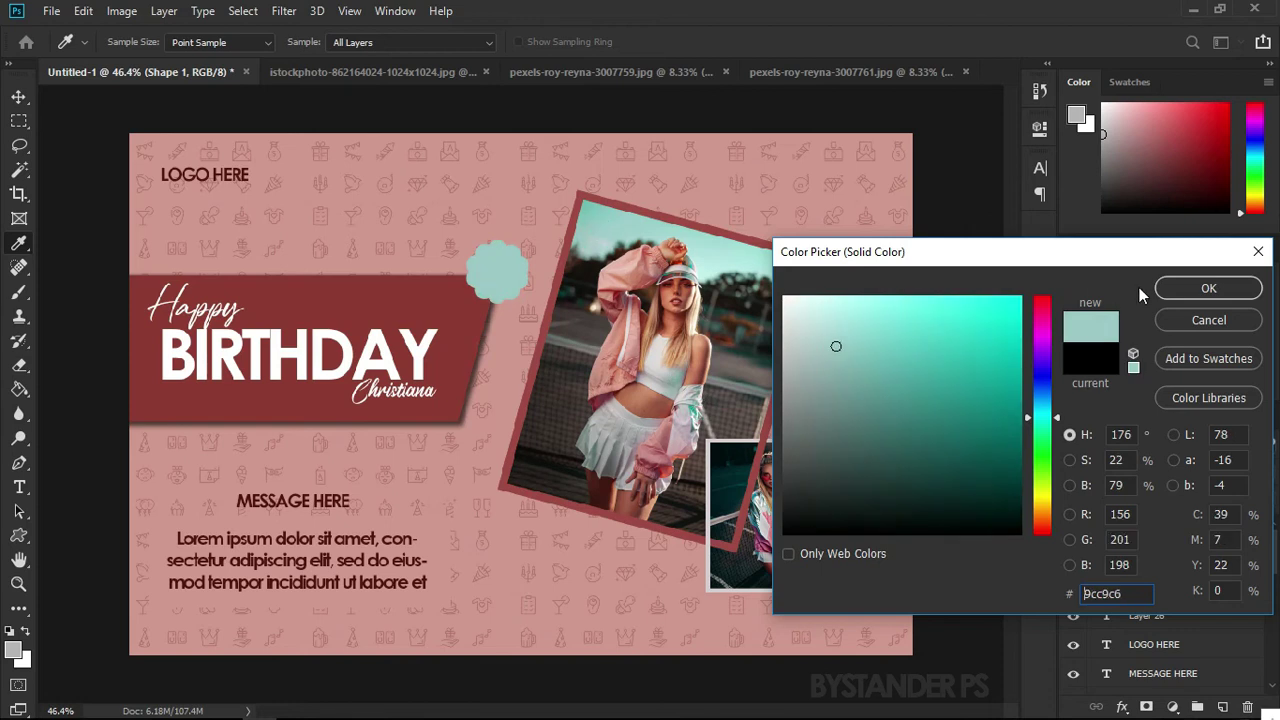
click(1208, 288)
key(v)
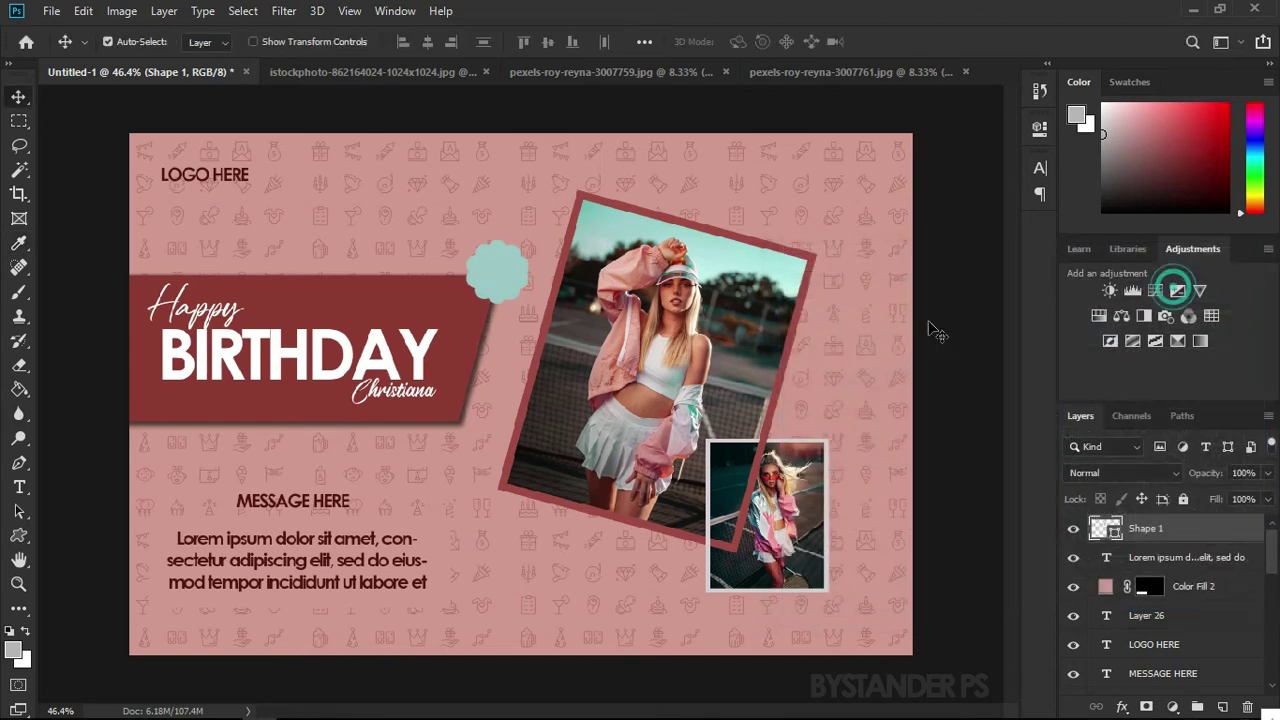
Add a 3 px inside Stroke to the scalloped badge in the dark red sampled from the banner
double_click(1241, 533)
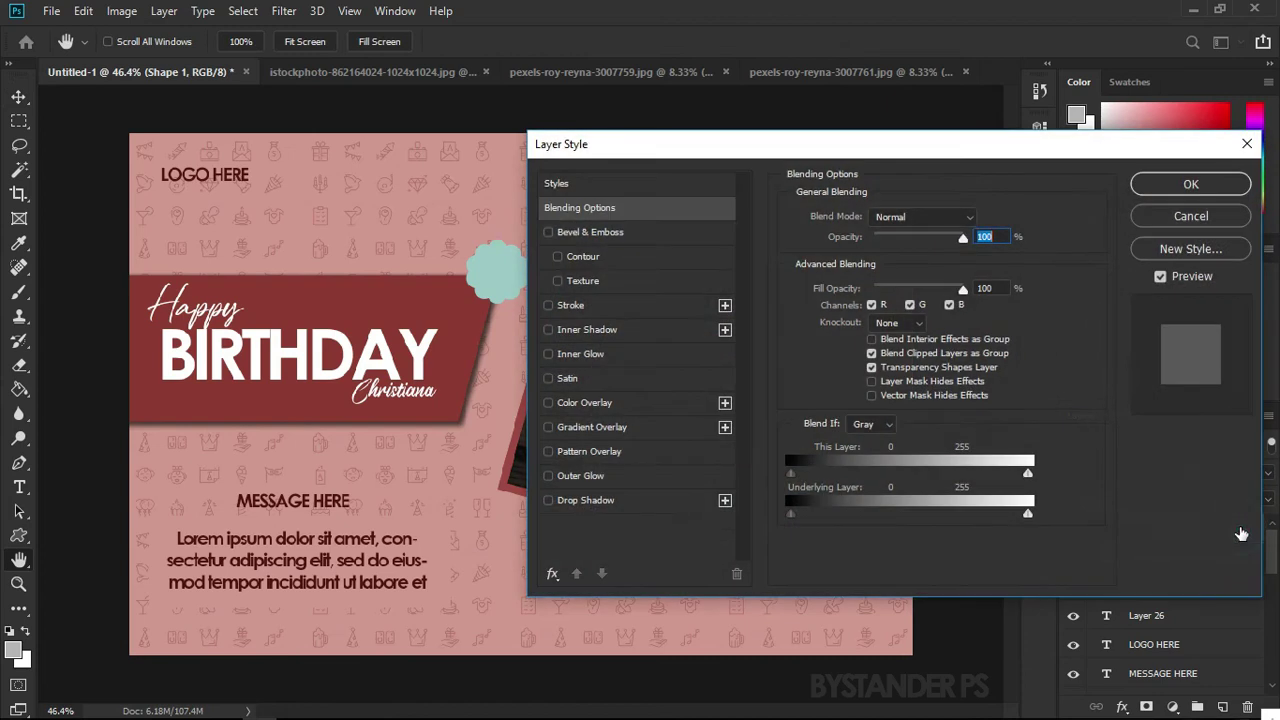
click(572, 305)
drag(869, 214, 863, 218)
double_click(966, 215)
click(829, 354)
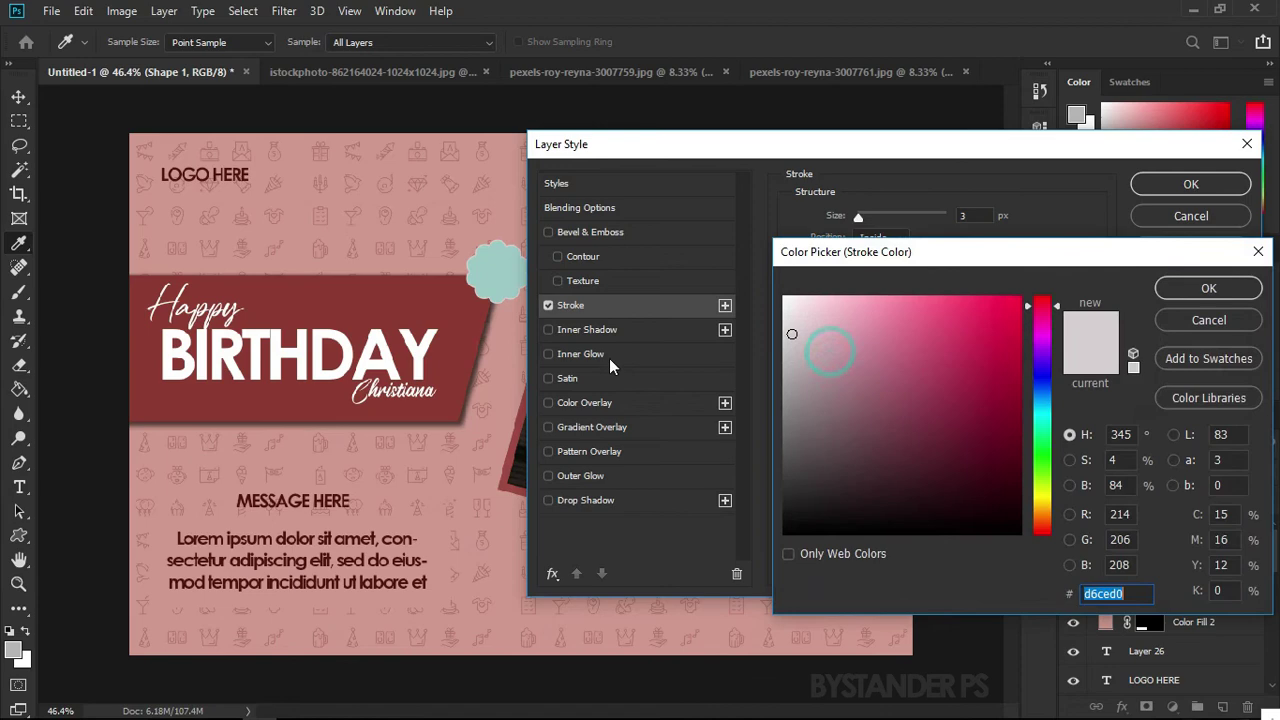
click(455, 310)
click(1210, 288)
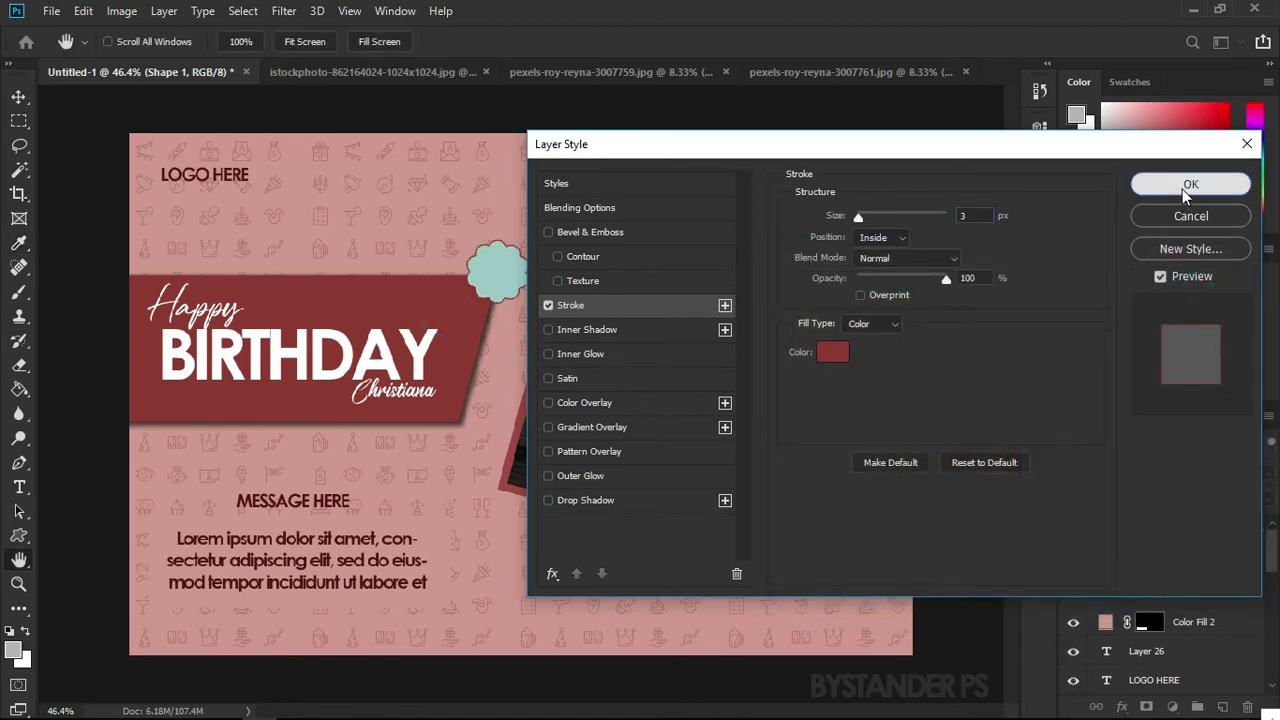
click(1188, 186)
Enlarge the scalloped badge at the banner's corner with Free Transform
scroll(470, 298, up, 4)
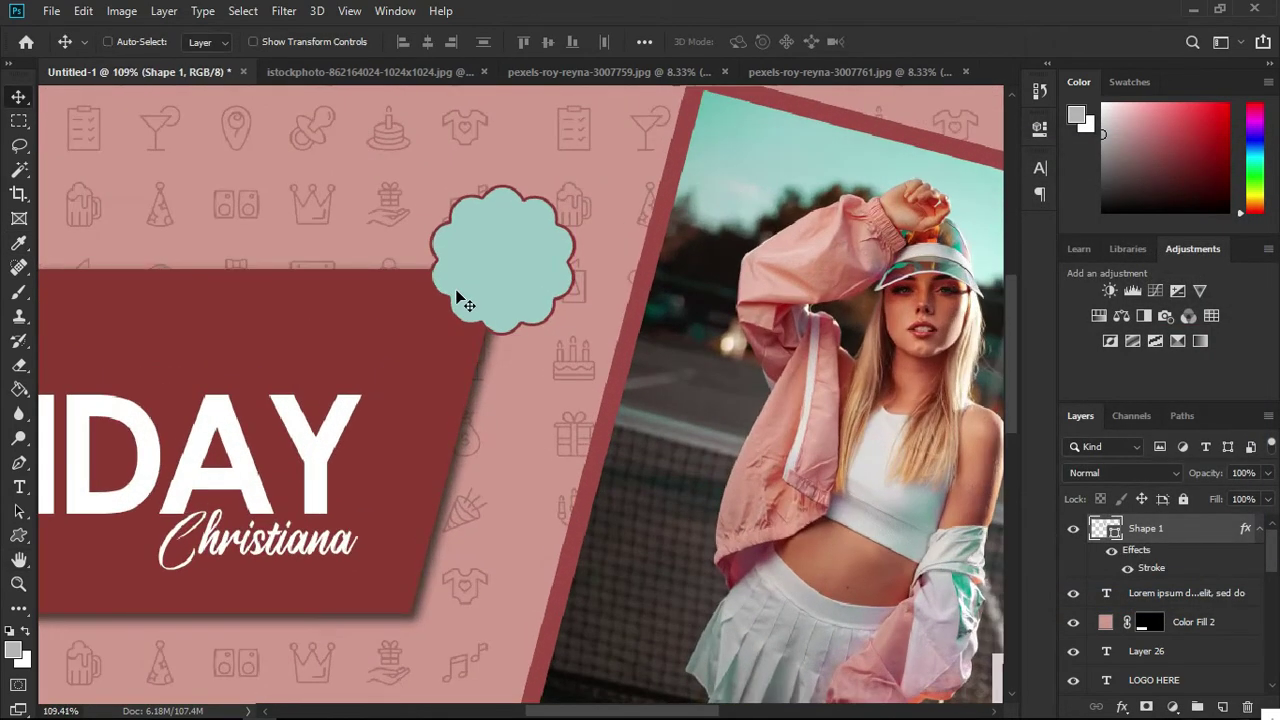
key(ctrl+t)
drag(575, 333, 613, 373)
key(Return)
scroll(557, 401, down, 3)
scroll(557, 401, down, 2)
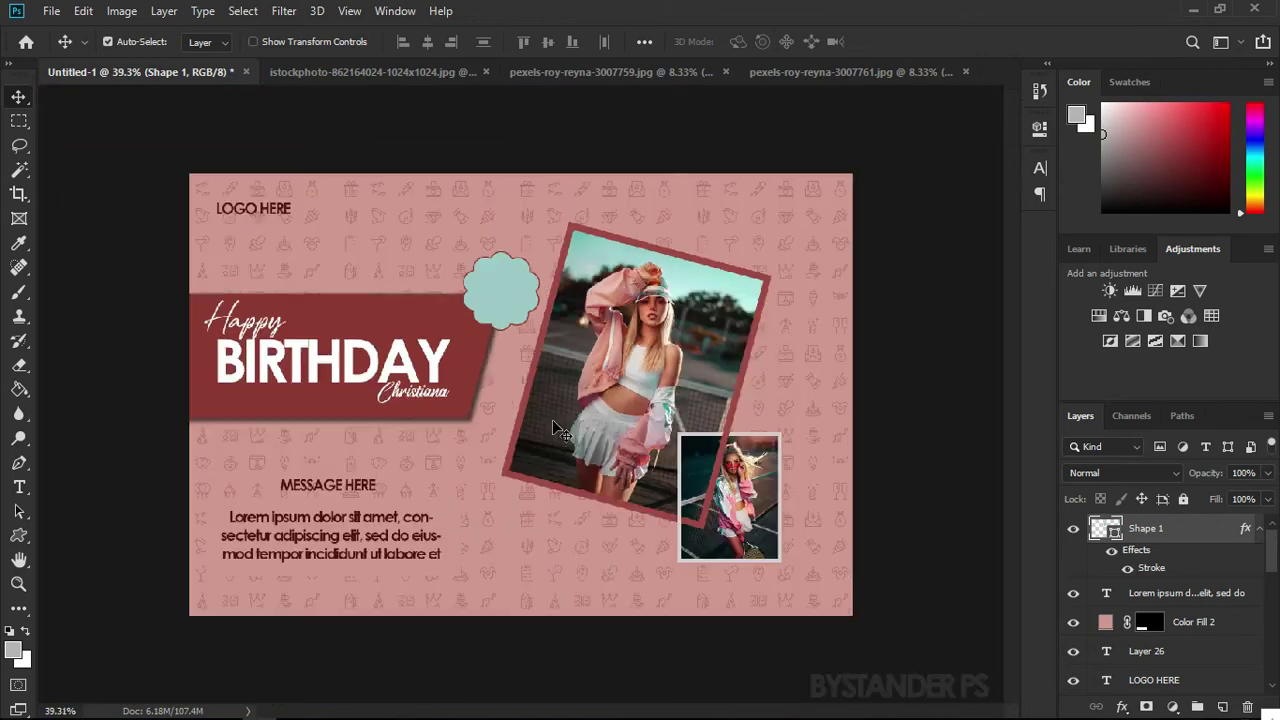
Add the text 14 in white Century Gothic Bold 28 pt, bring its layer above the badge and place it in the badge's left half
click(318, 367)
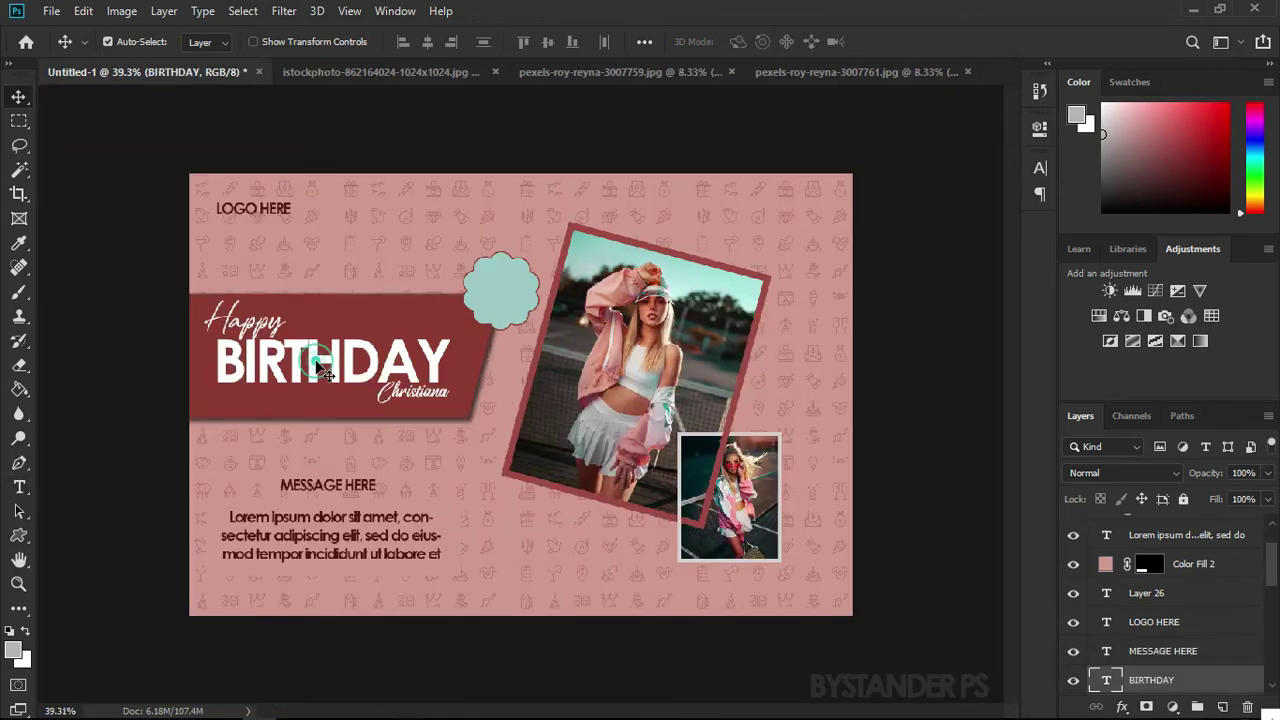
click(19, 487)
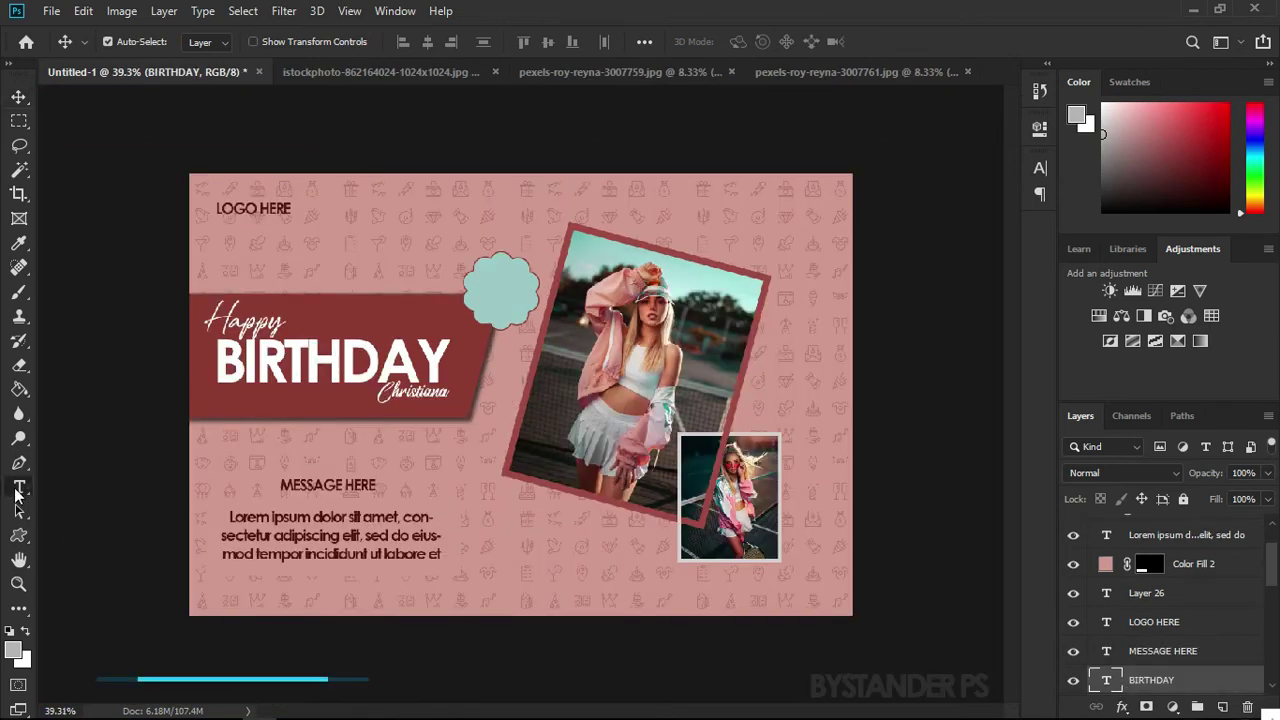
scroll(485, 260, up, 3)
click(470, 286)
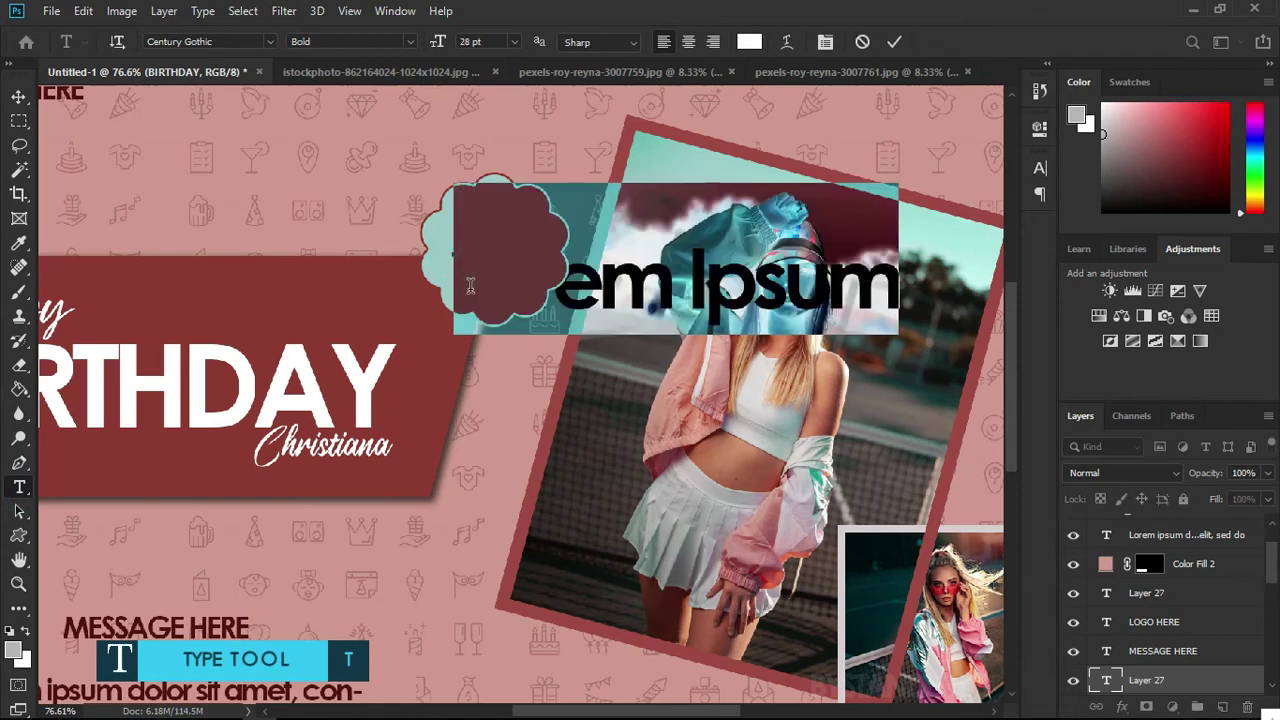
key(BackSpace)
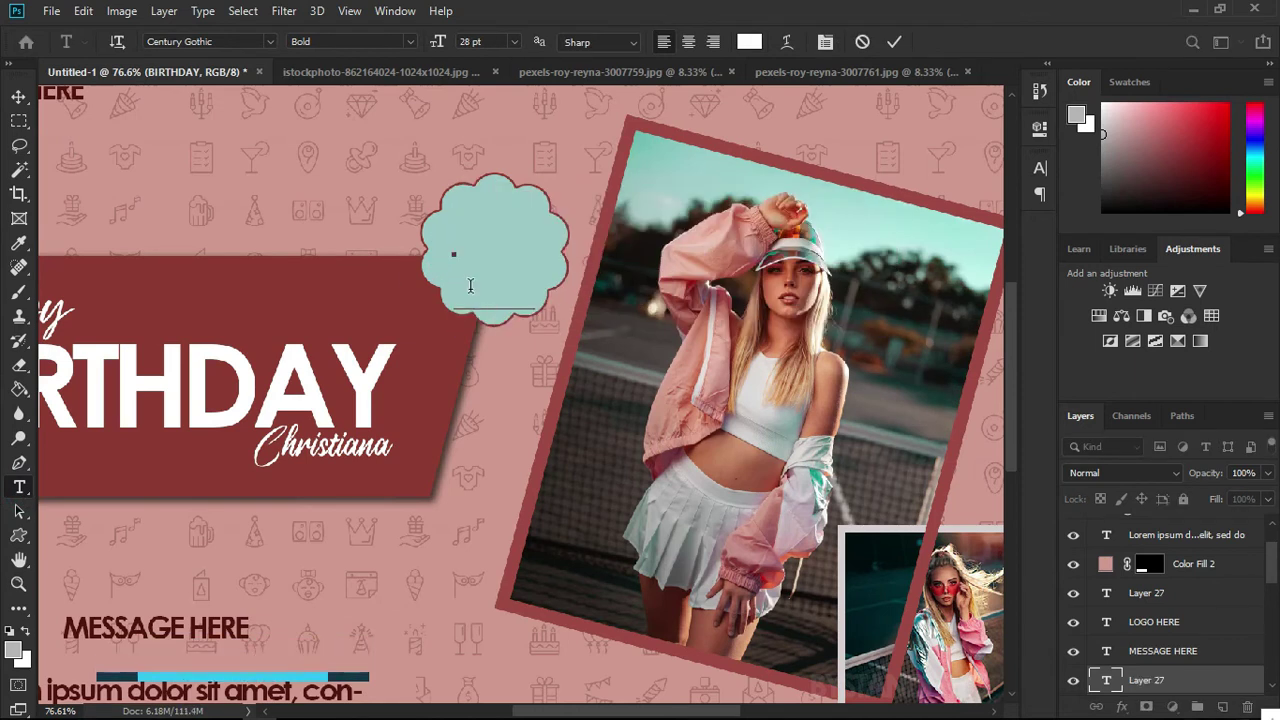
drag(1175, 685, 1167, 518)
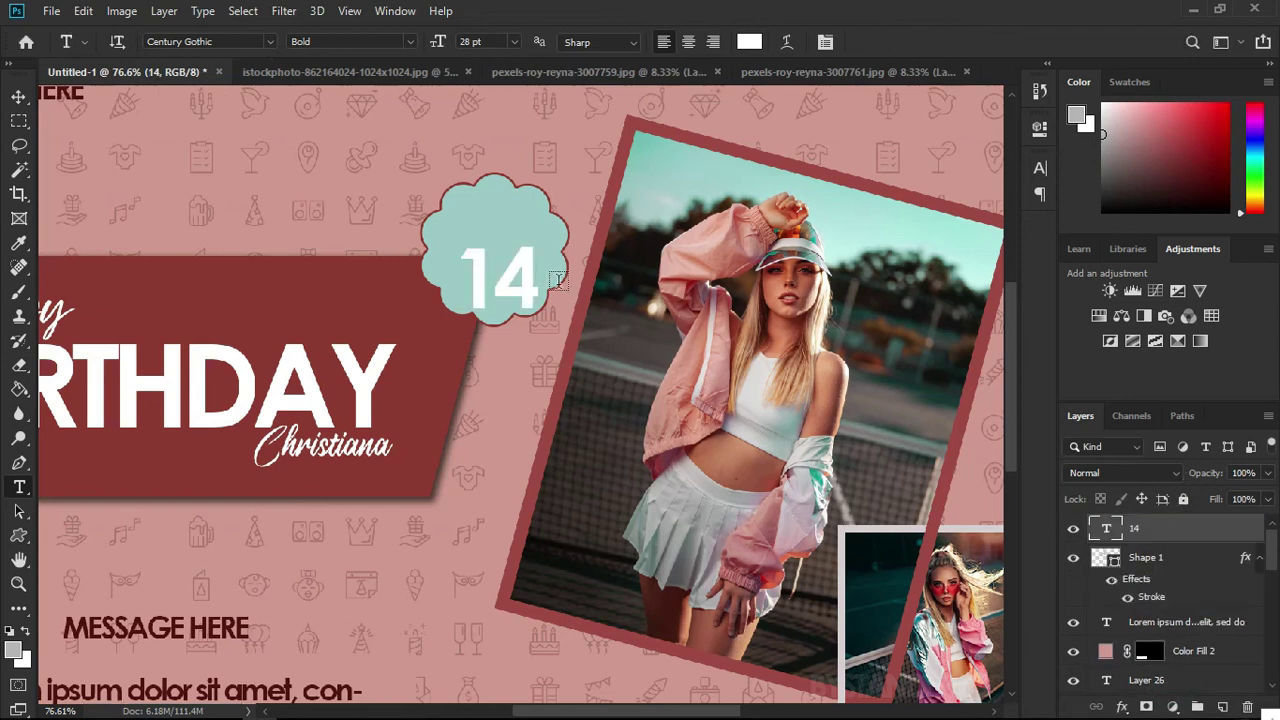
key(v)
drag(502, 282, 470, 260)
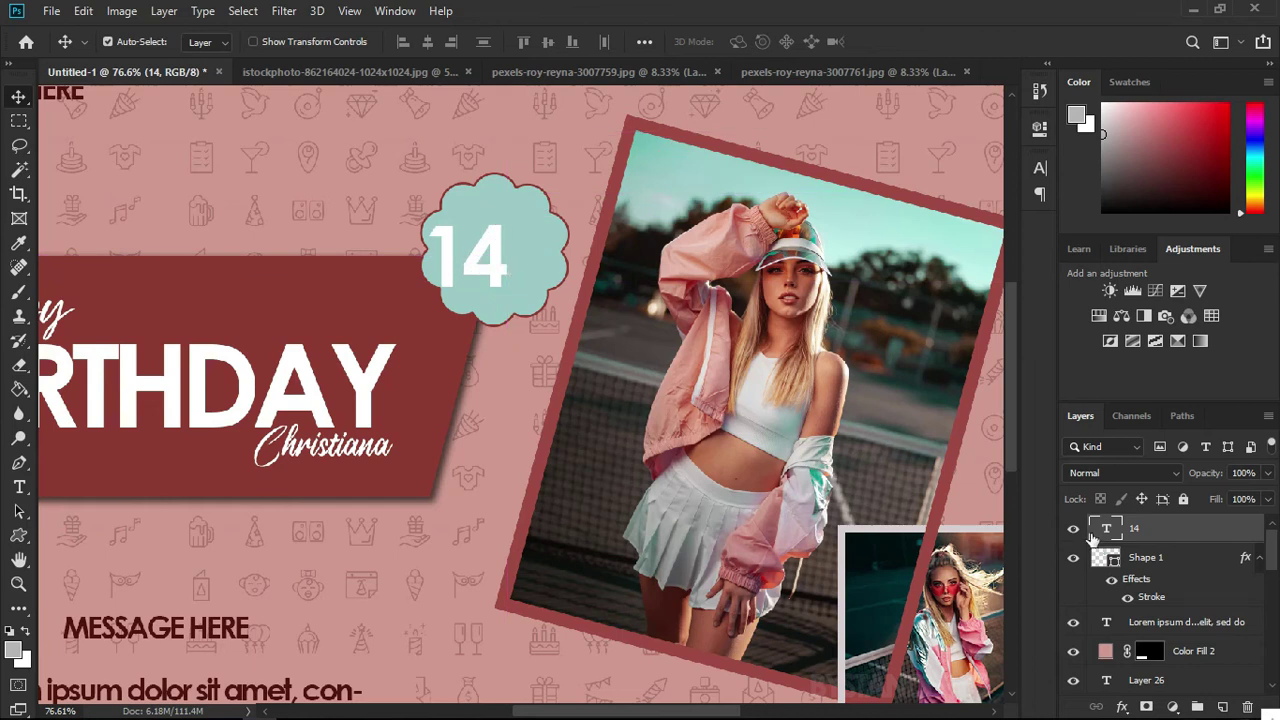
Tighten the tracking of the 14 text to -200
double_click(1106, 530)
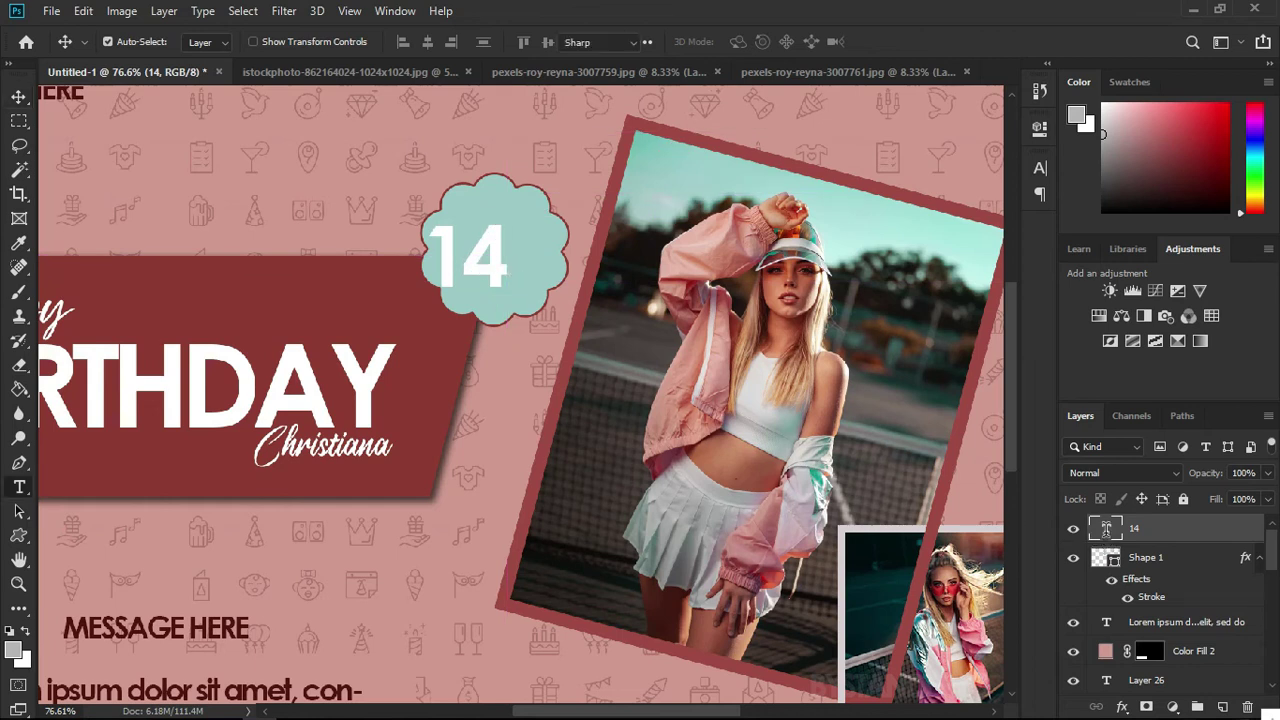
click(1040, 168)
click(1008, 237)
drag(937, 238, 933, 239)
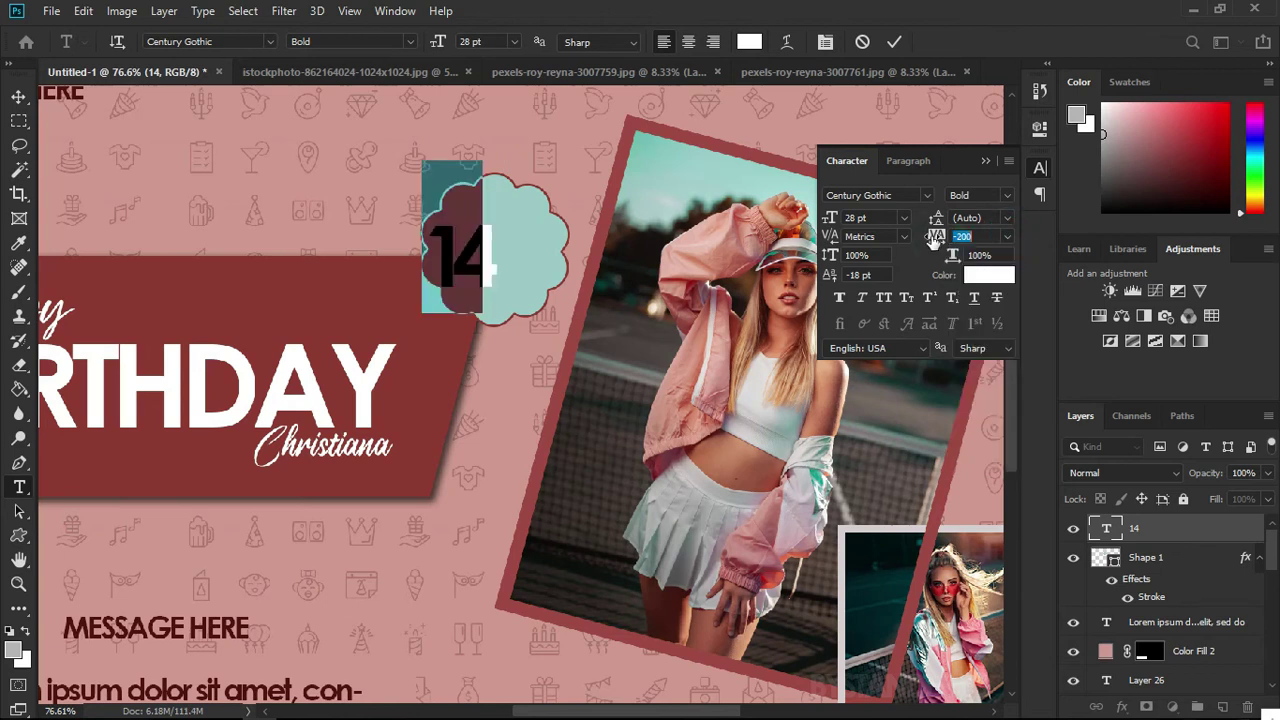
click(985, 160)
click(1208, 530)
key(v)
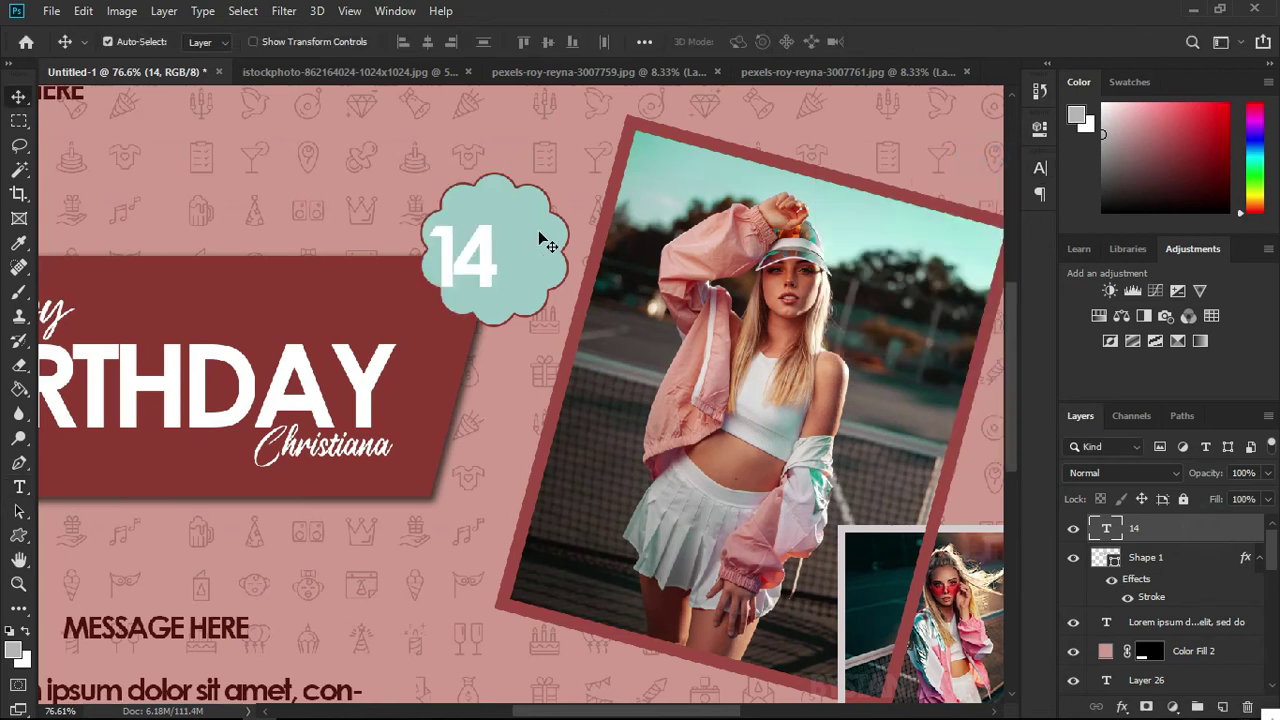
Change the 14 text's colour to the dark red sampled from the banner
double_click(1108, 537)
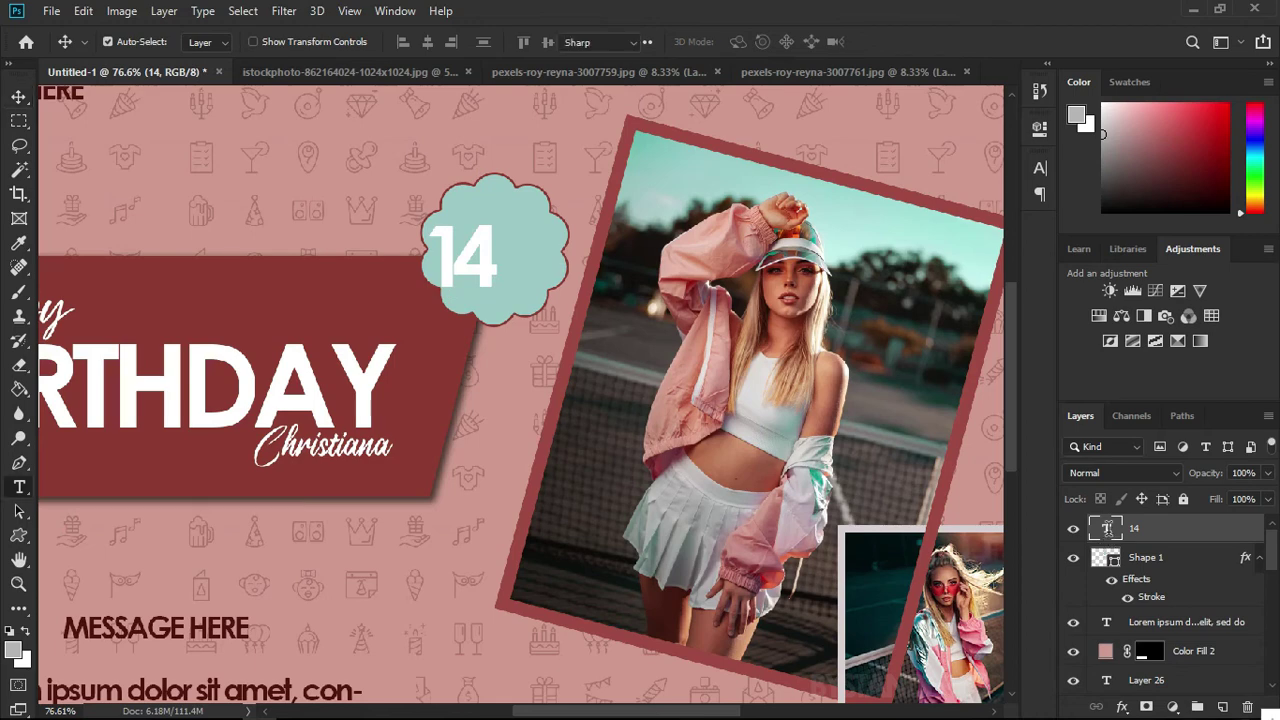
click(749, 42)
click(326, 306)
click(1209, 289)
click(1212, 538)
key(v)
scroll(647, 386, down, 8)
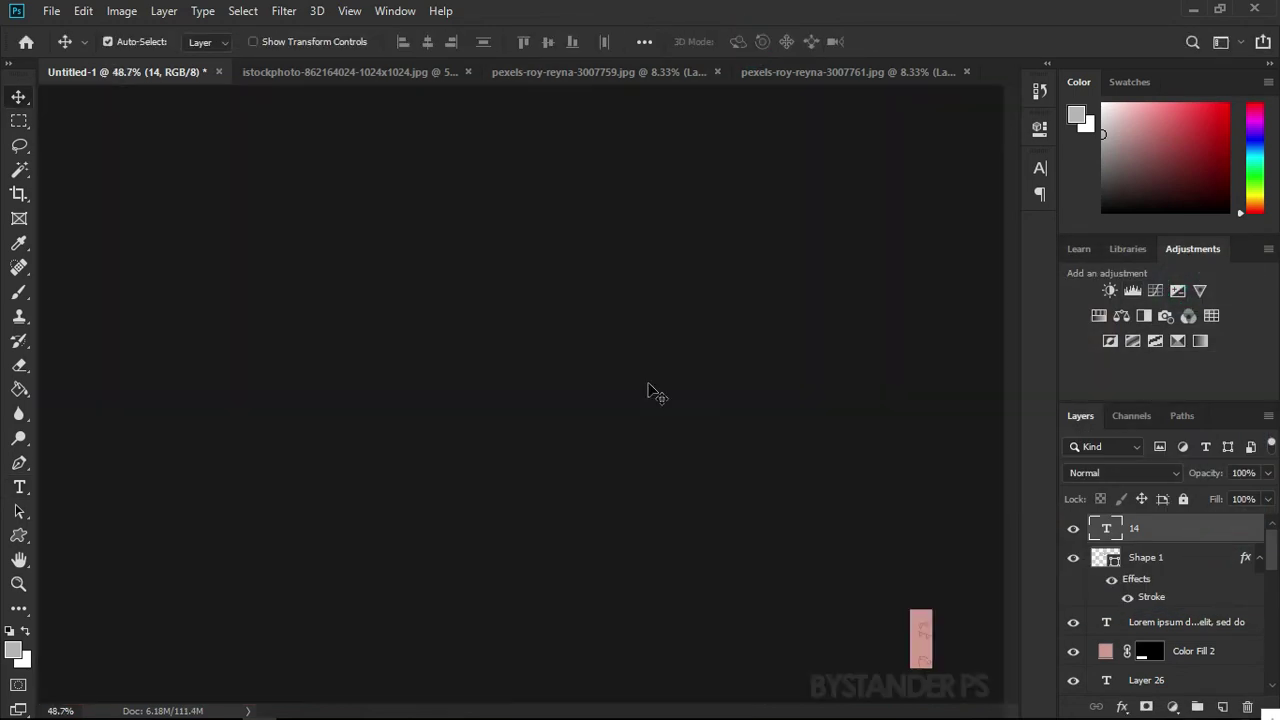
key(ctrl+0)
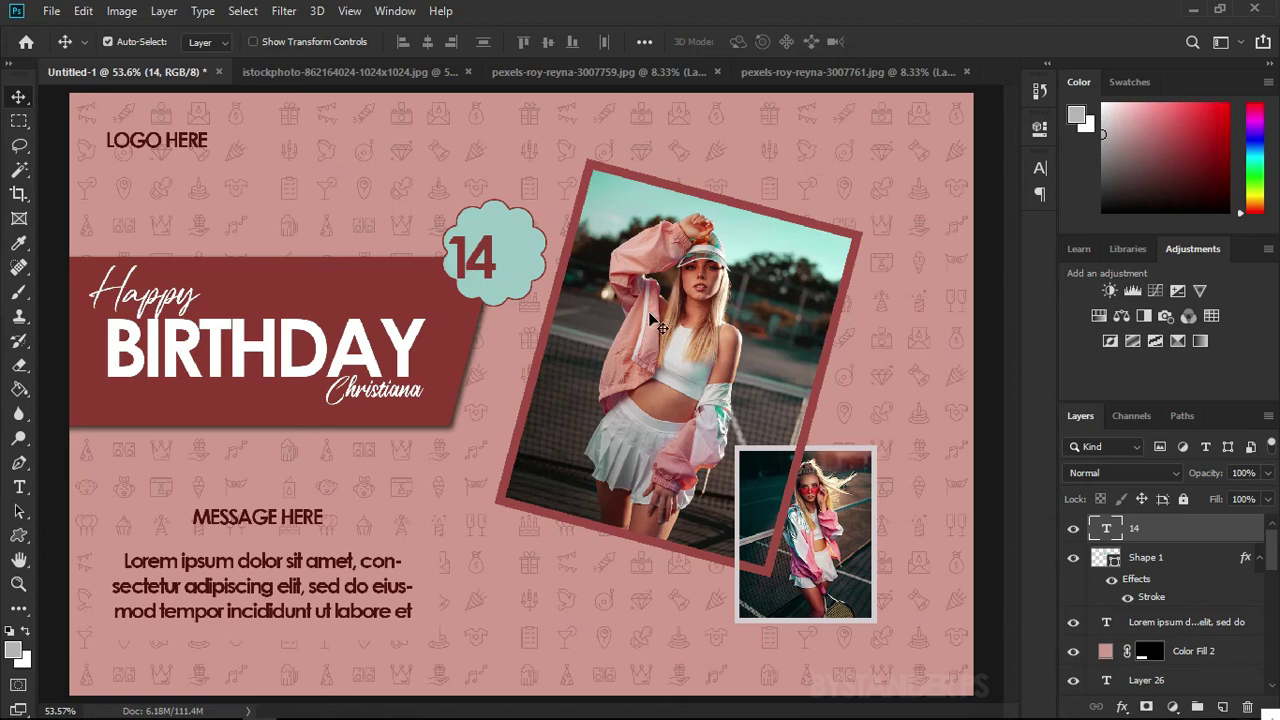
Nudge the 14 text slightly upward within the scalloped badge
scroll(456, 256, up, 4)
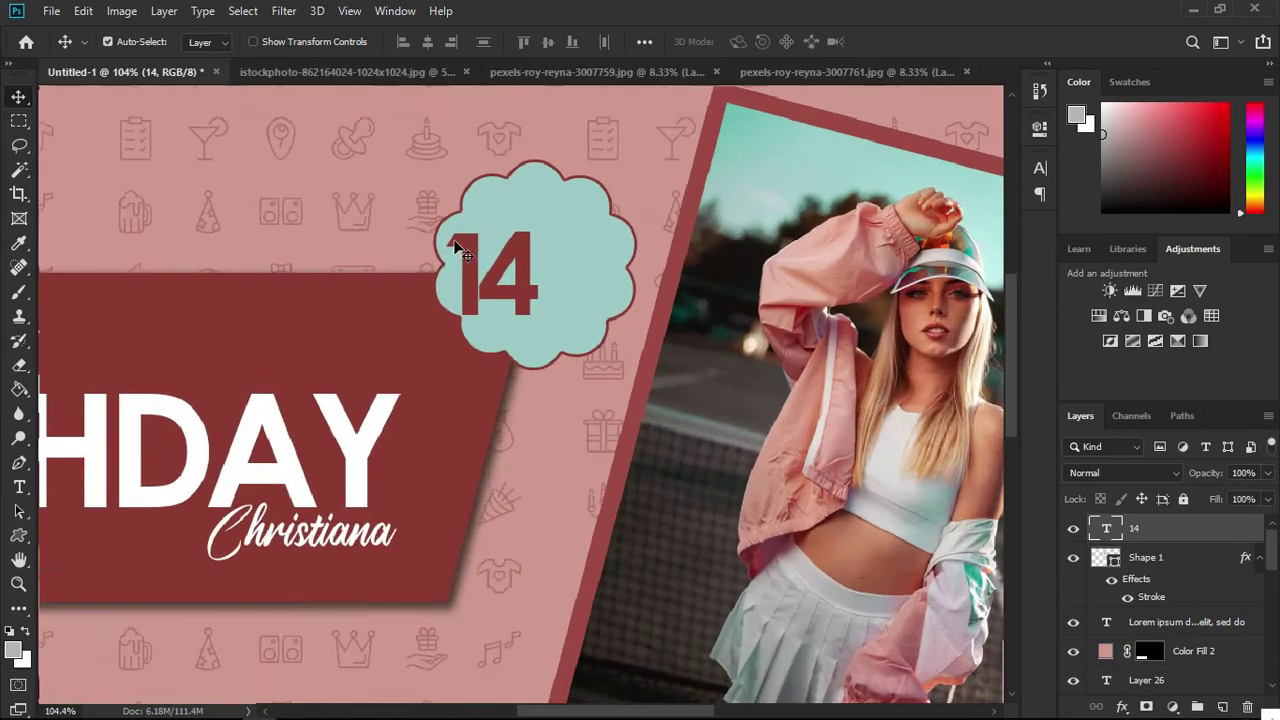
key(Up)
key(Up)
key(Up)
key(Up)
key(Up)
key(Up)
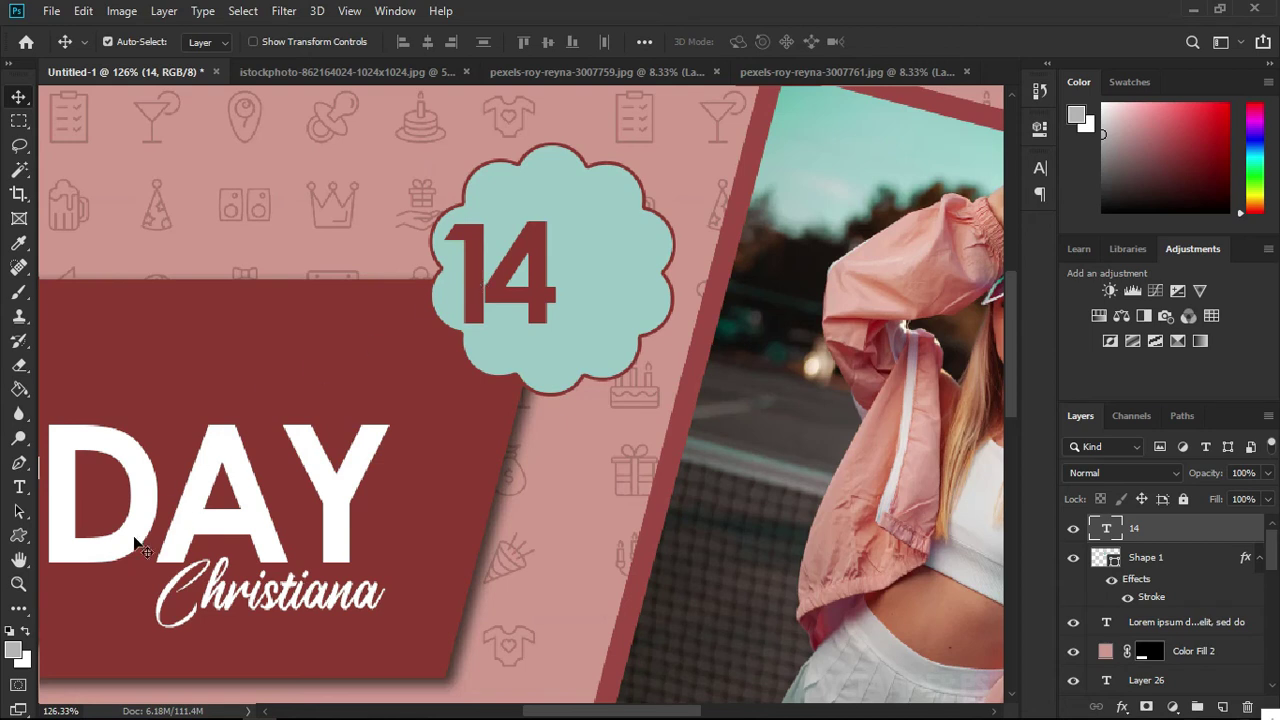
Add the text WED beside the top of the 14 and reduce its font size to fit inside the badge
click(19, 487)
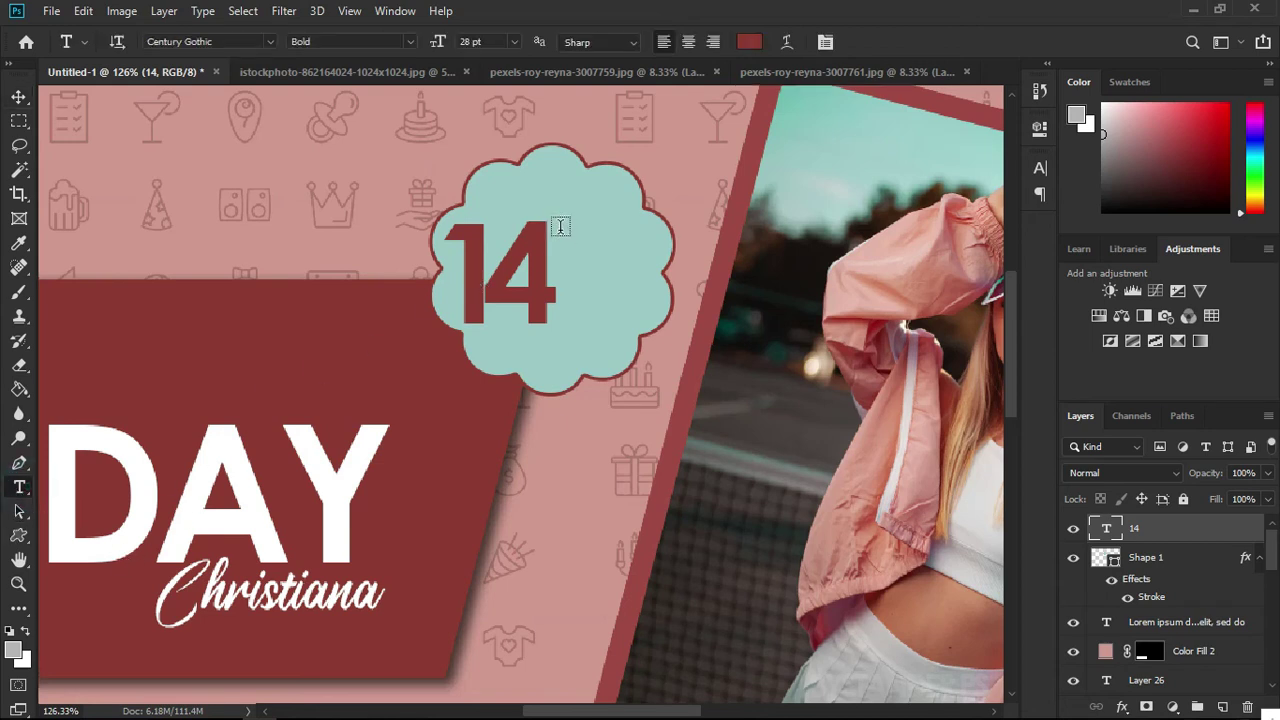
click(562, 229)
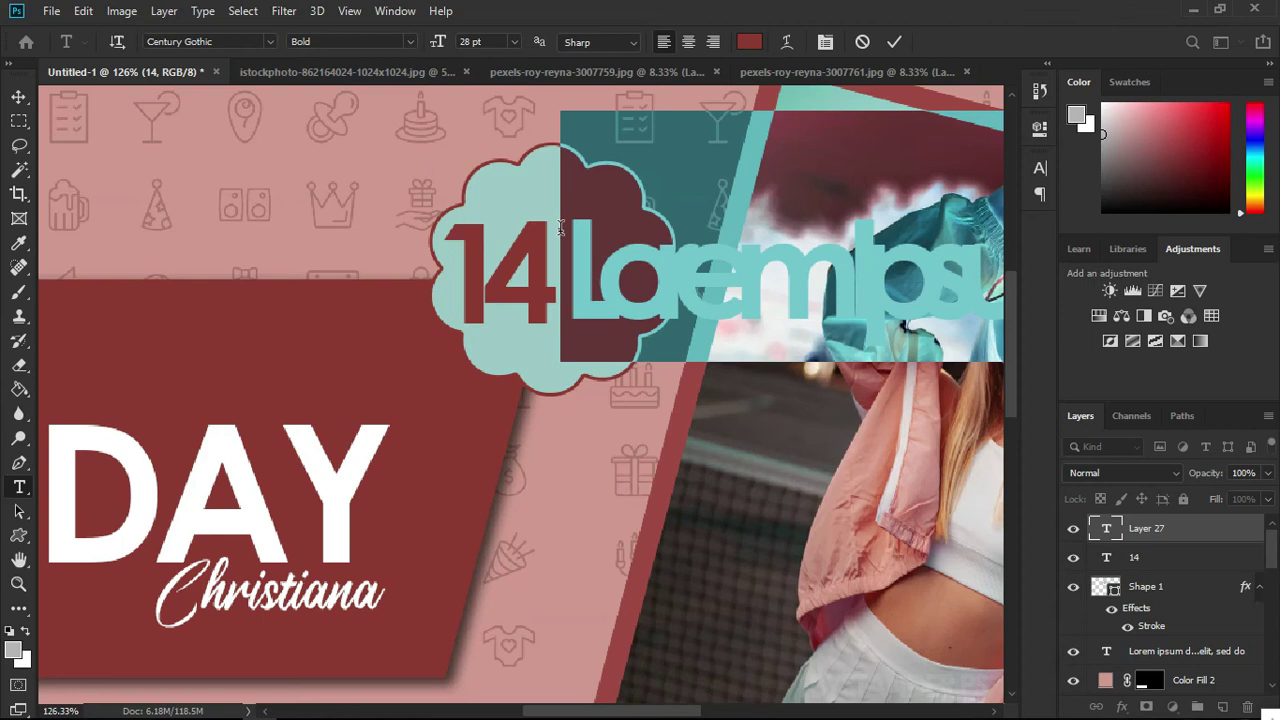
text(WED)
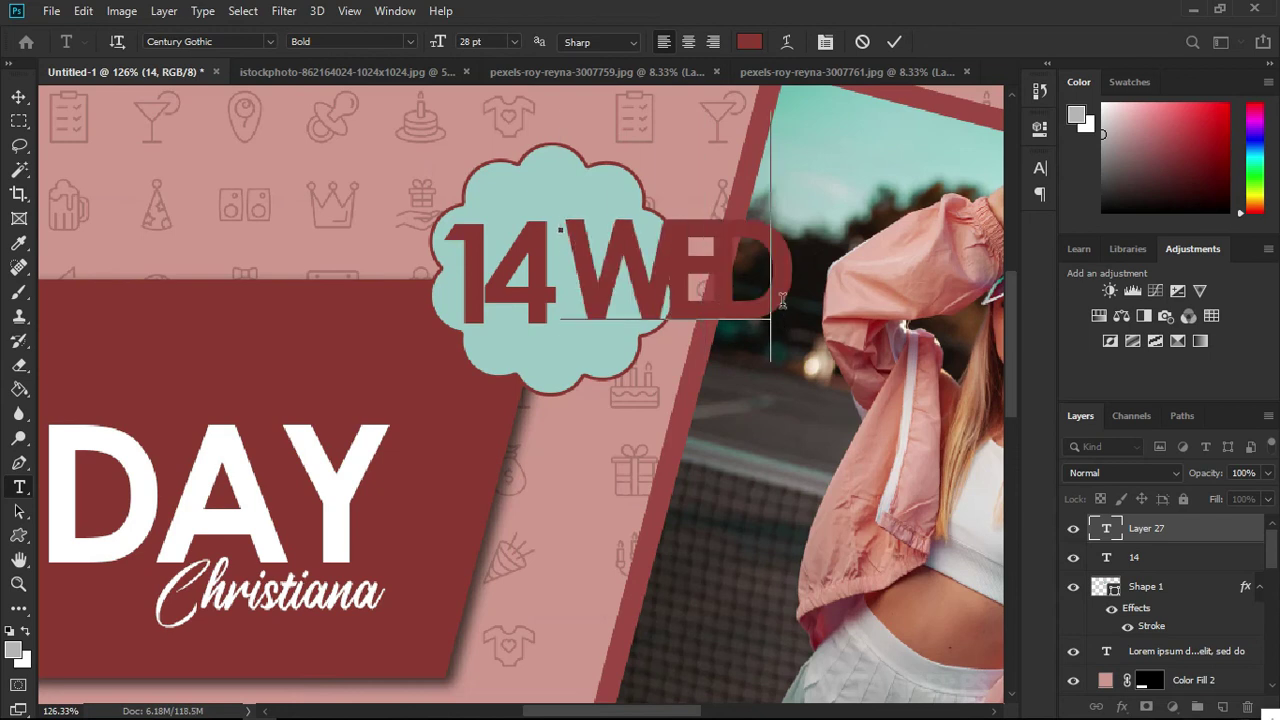
click(514, 42)
click(482, 111)
click(1192, 526)
key(v)
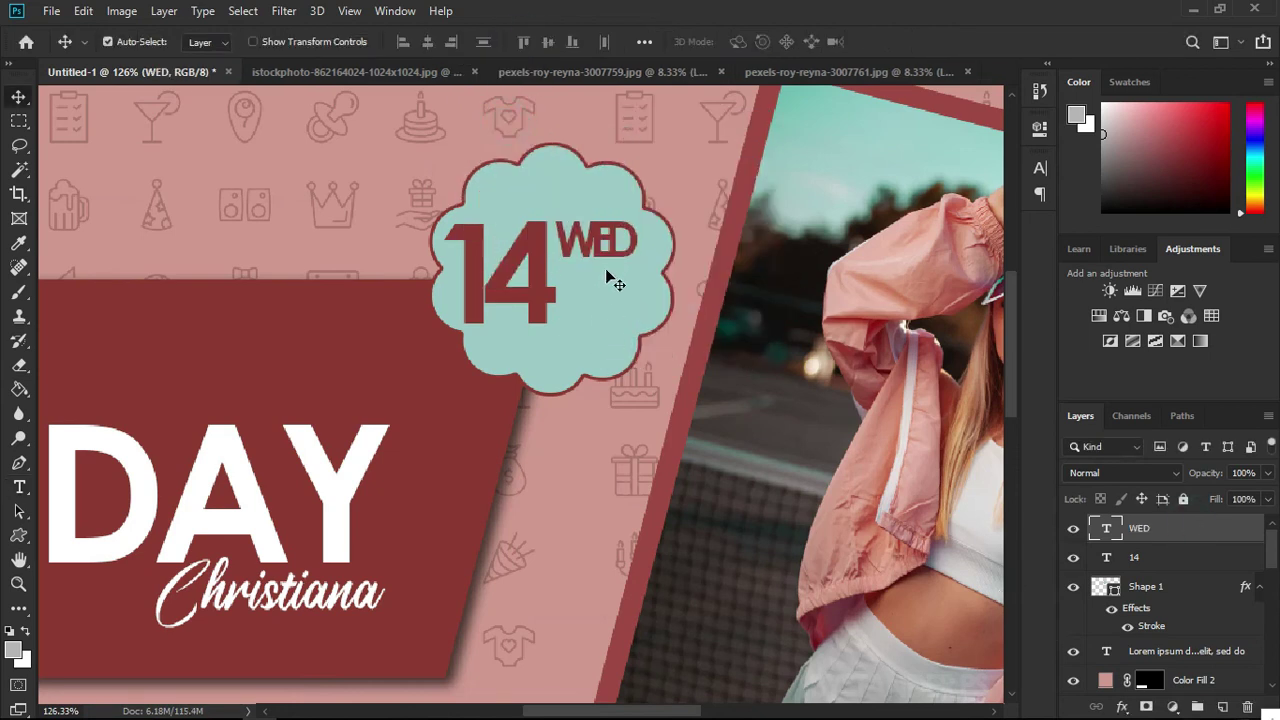
Duplicate the WED text below itself beside the 14 and change the copy to APR
drag(605, 253, 594, 325)
double_click(1106, 530)
text(APR)
key(ctrl+Return)
key(v)
Add the year 2021 as a third text line beneath APR in the badge
double_click(1106, 529)
text(2021)
key(ctrl+Return)
key(v)
Resize and position the WED and APR texts so the three date lines stack neatly beside the 14
click(1139, 586)
key(ctrl+t)
drag(637, 271, 593, 309)
key(Return)
click(1138, 557)
key(ctrl+t)
drag(555, 246, 559, 249)
key(Return)
Loosen the letter tracking of the WED, APR and 2021 texts to one common preset value
scroll(640, 270, up, 2)
double_click(1107, 587)
click(1040, 169)
click(1007, 237)
click(983, 254)
double_click(1106, 557)
click(1007, 237)
click(983, 254)
double_click(1106, 529)
click(1007, 237)
click(983, 254)
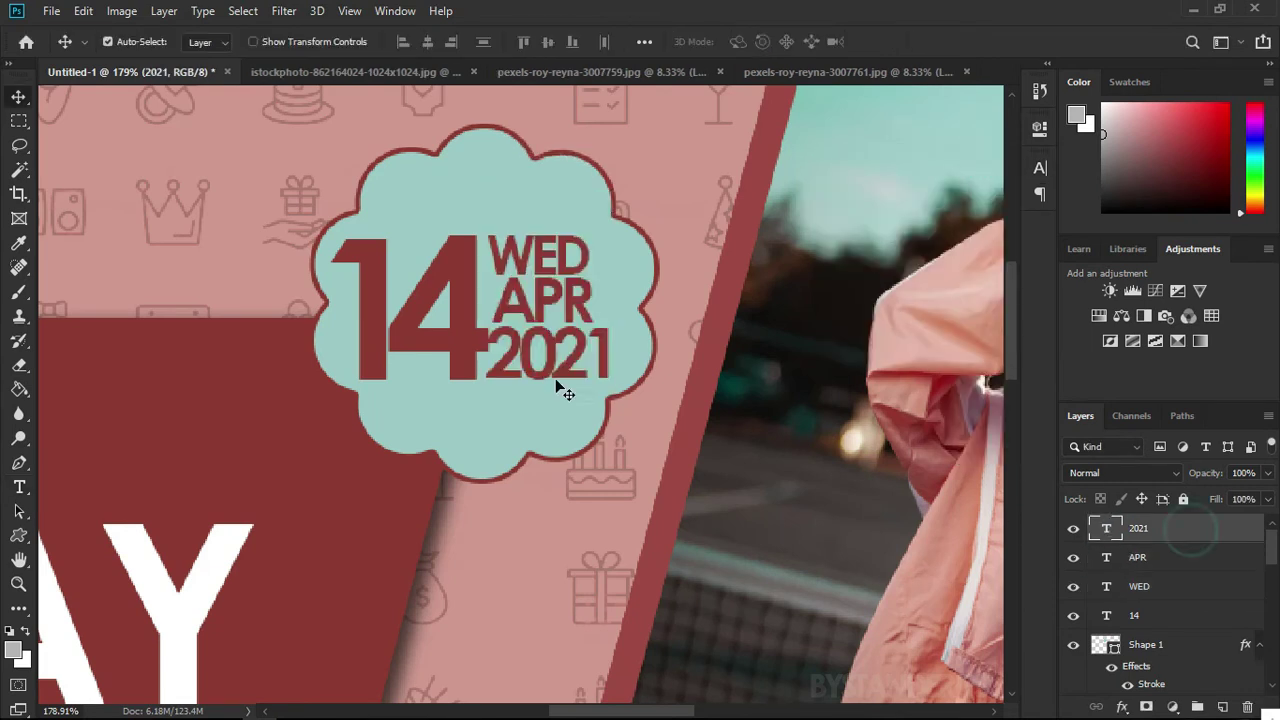
Align the WED, APR and 2021 texts to the right edge of a rectangular selection around them, and deselect
scroll(556, 381, down, 2)
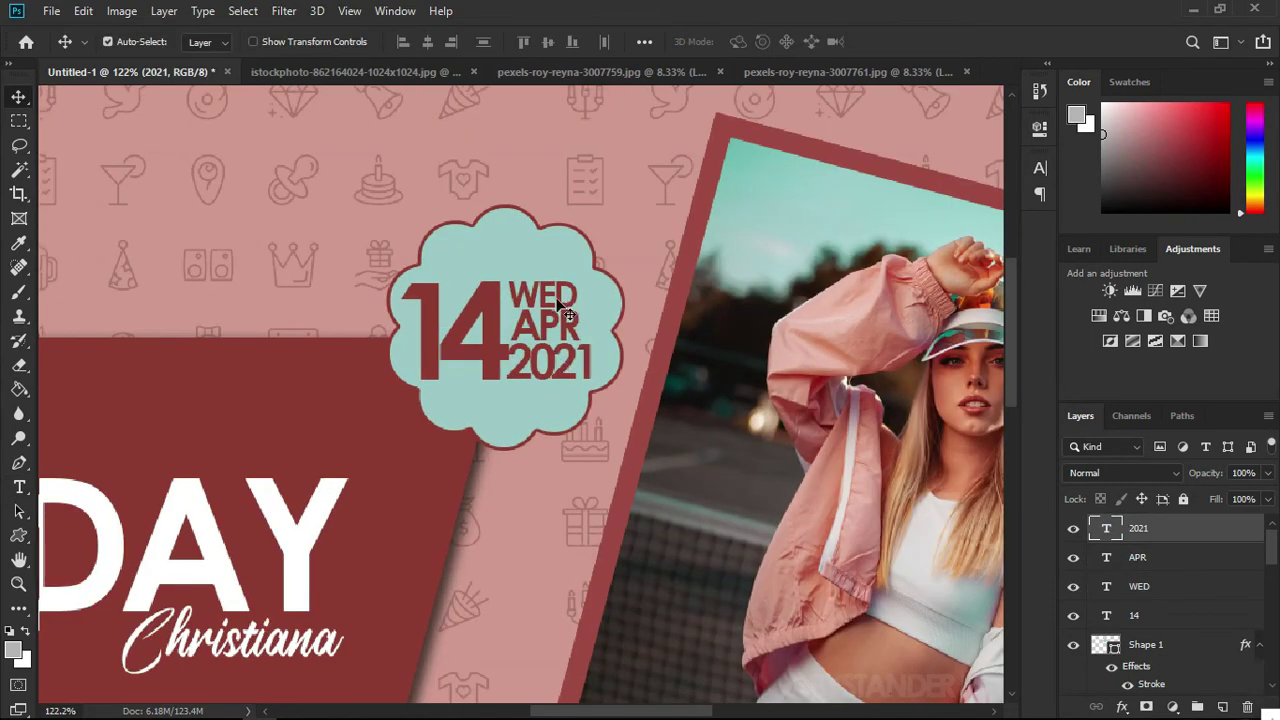
click(20, 121)
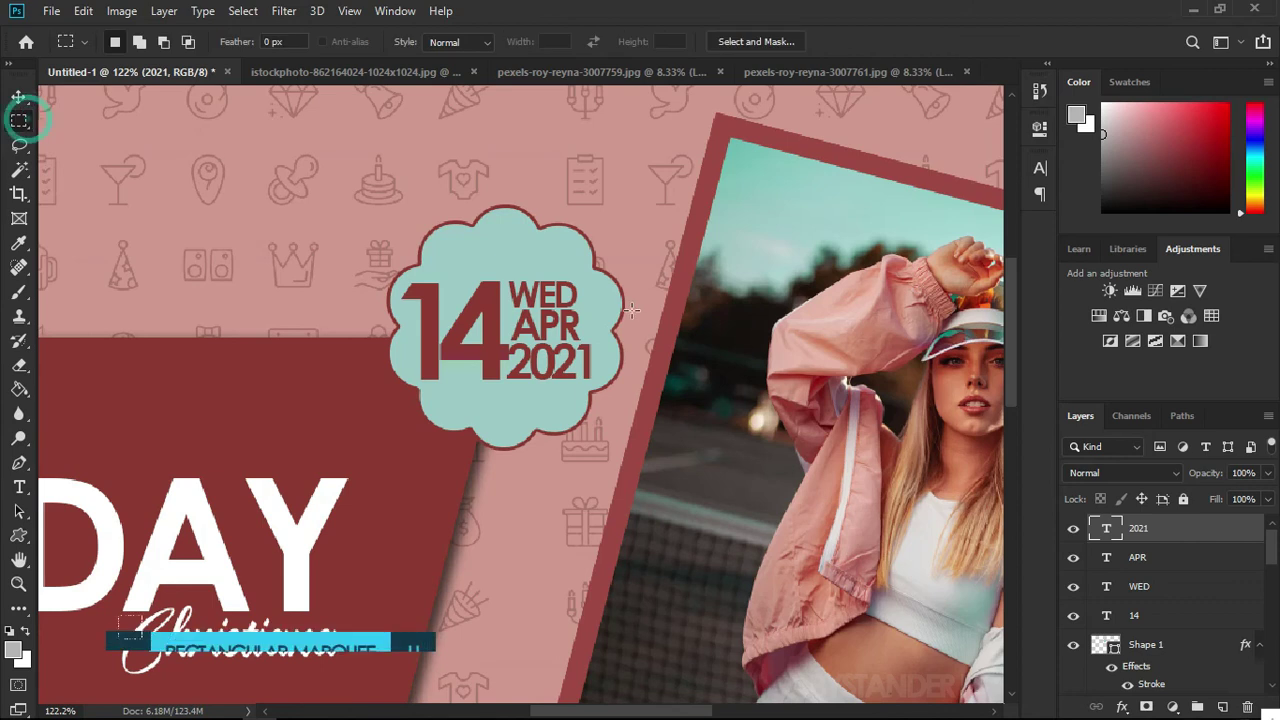
drag(501, 279, 590, 388)
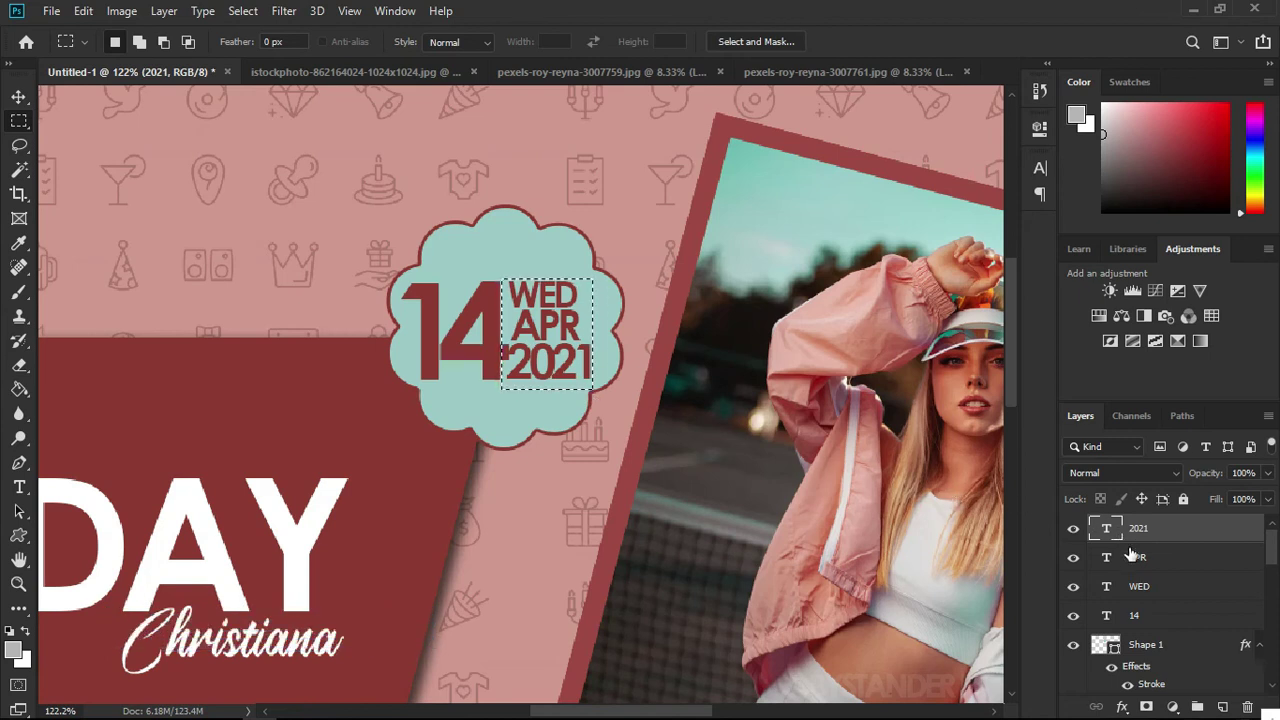
click(20, 97)
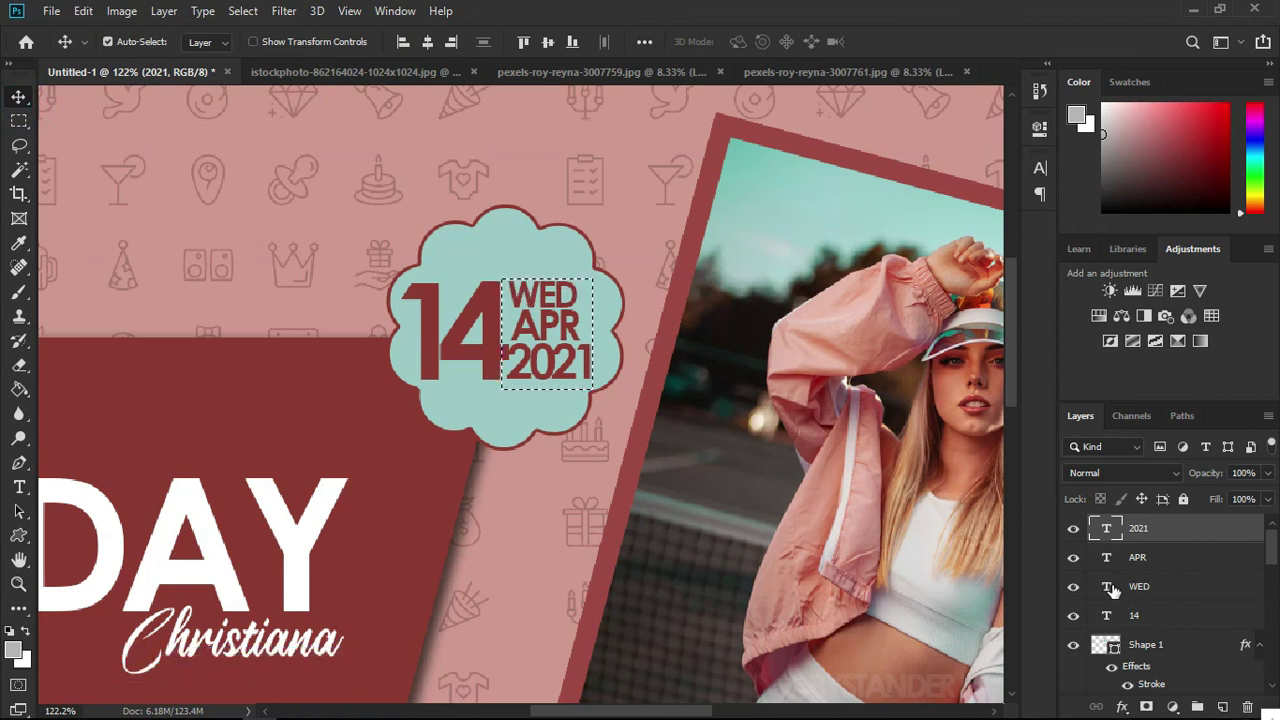
shift+click(1143, 586)
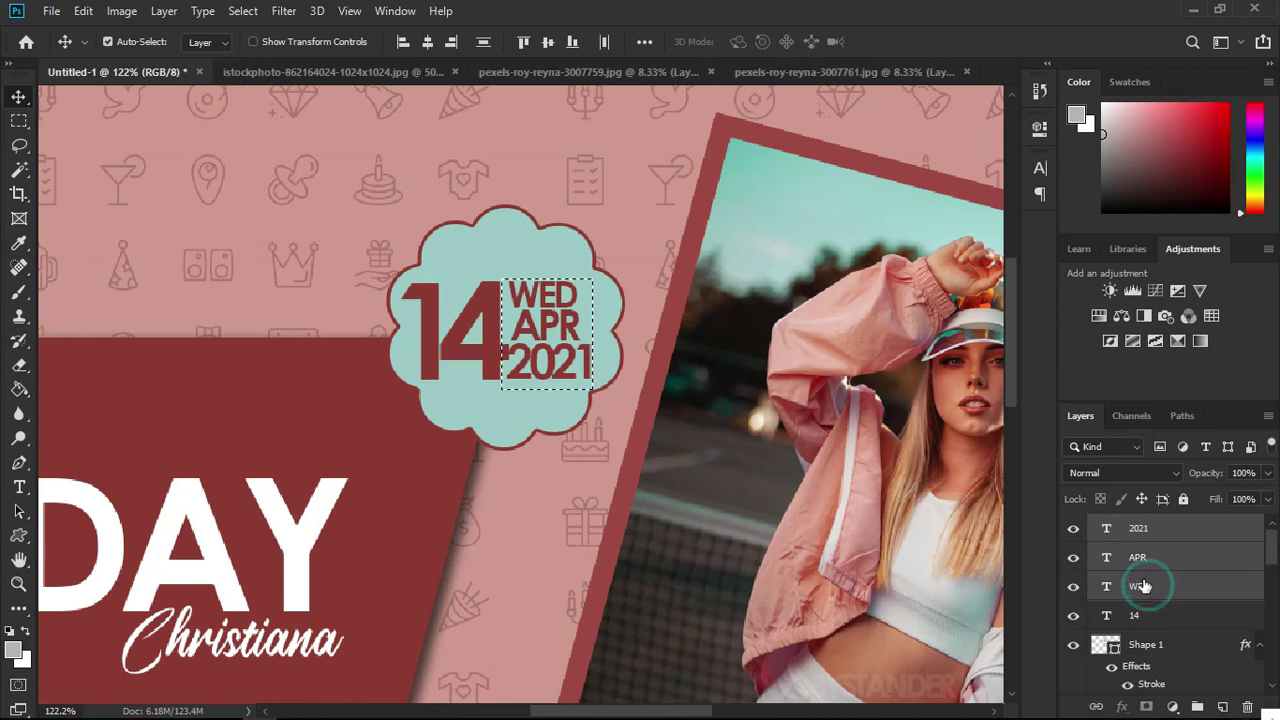
click(447, 42)
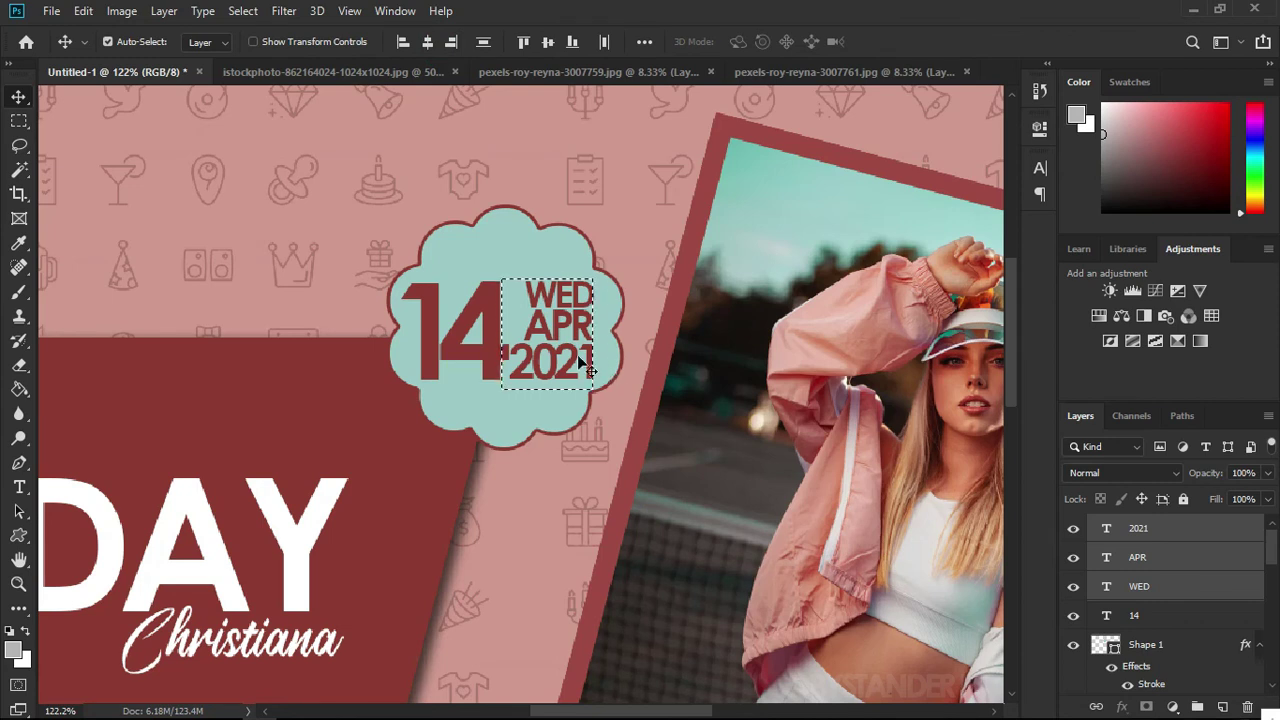
key(ctrl+d)
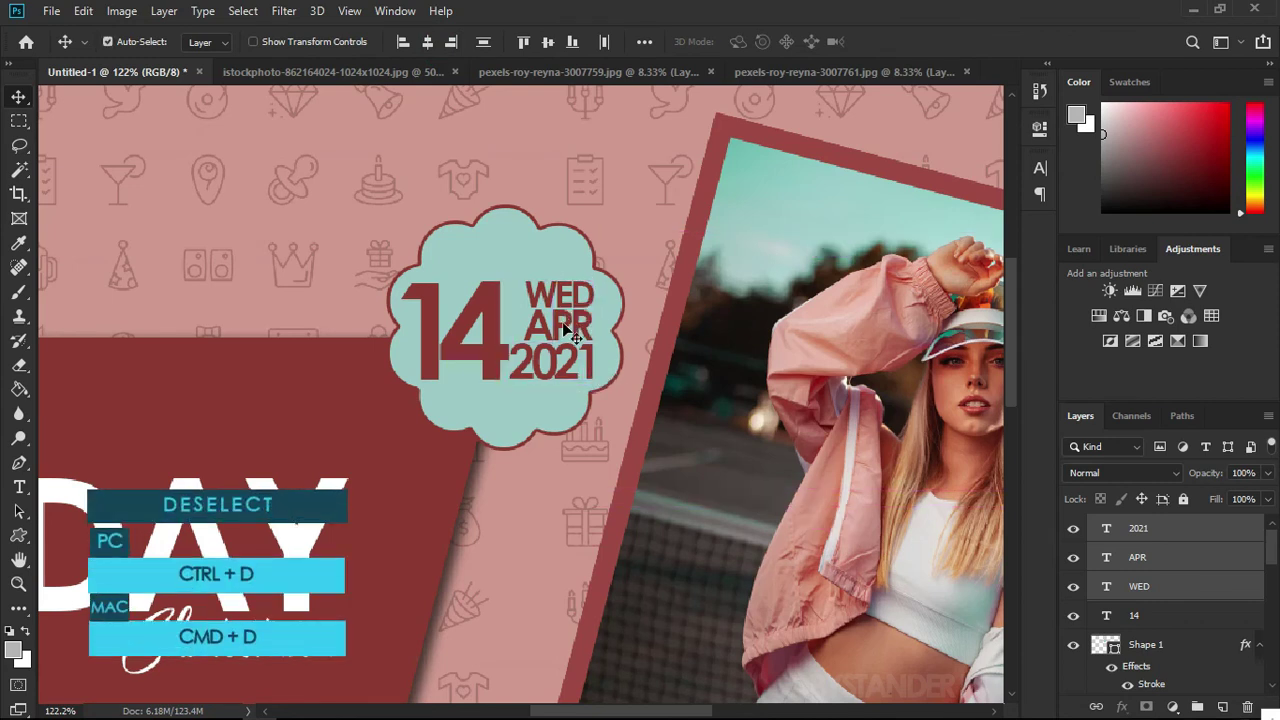
Scale down the 14, WED, APR and 2021 texts together and keep them centred inside the badge
scroll(626, 399, down, 3)
scroll(609, 366, down, 3)
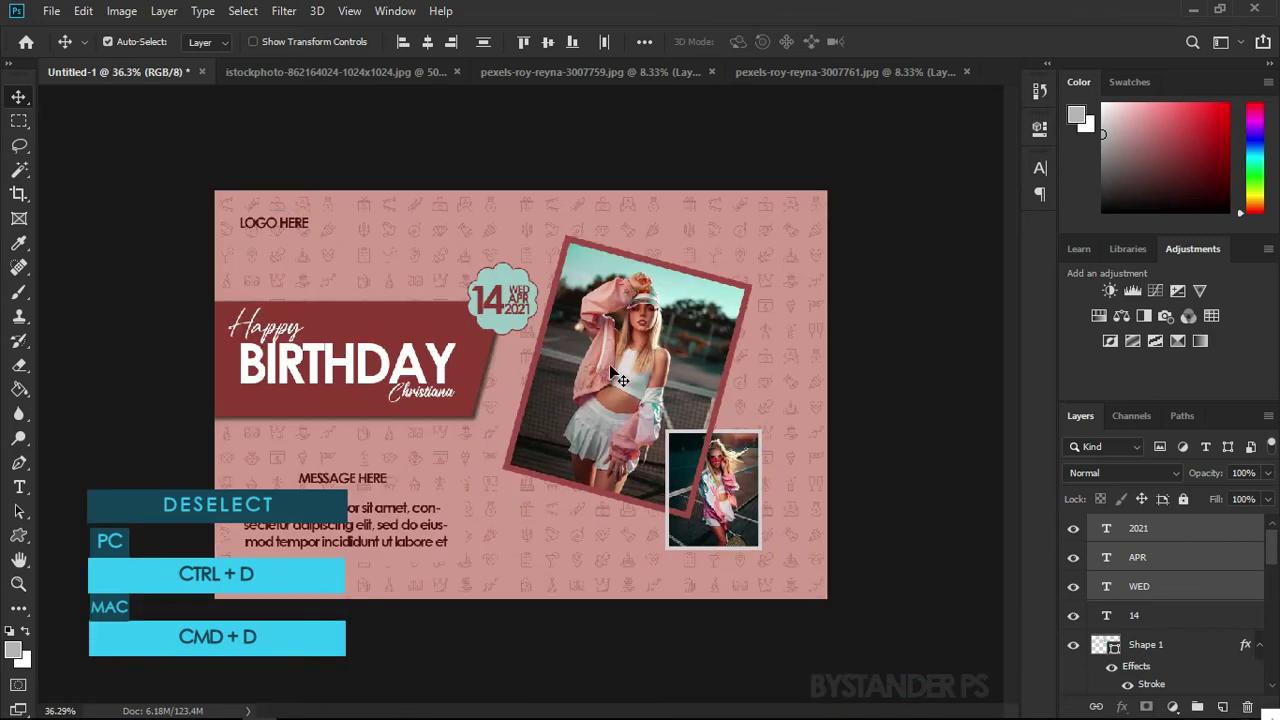
scroll(491, 246, up, 4)
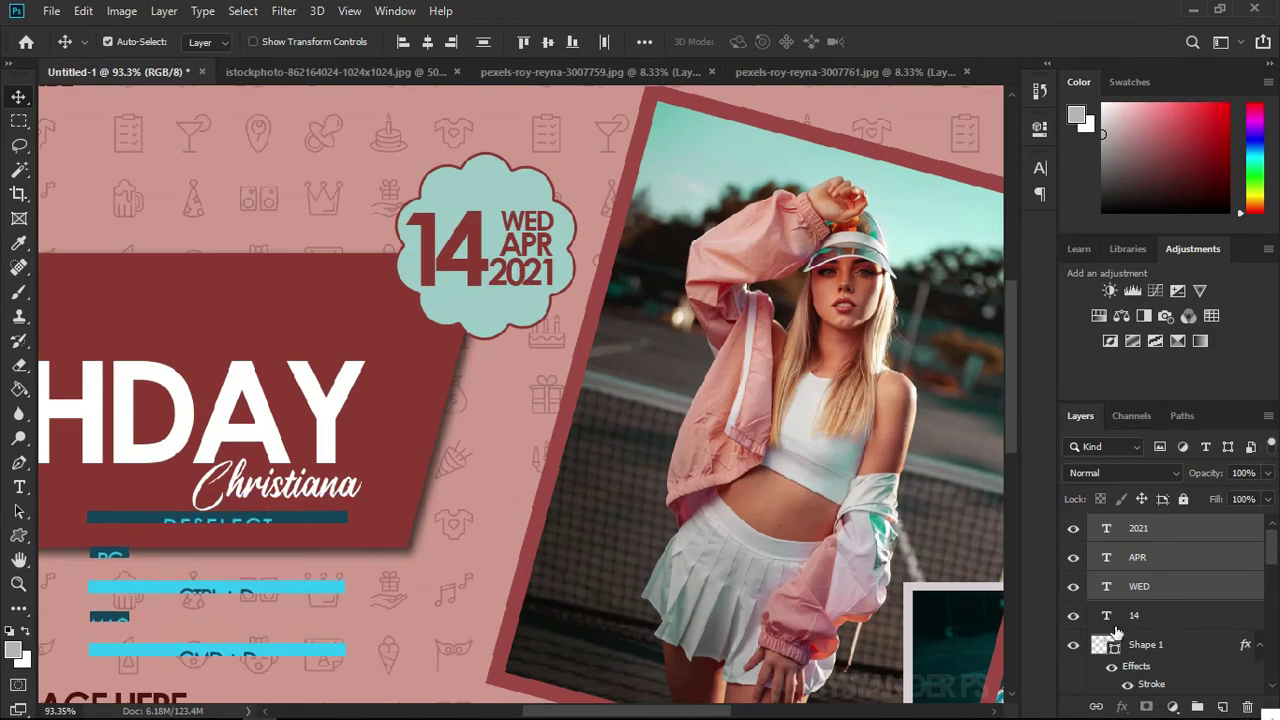
shift+click(1134, 615)
key(ctrl+t)
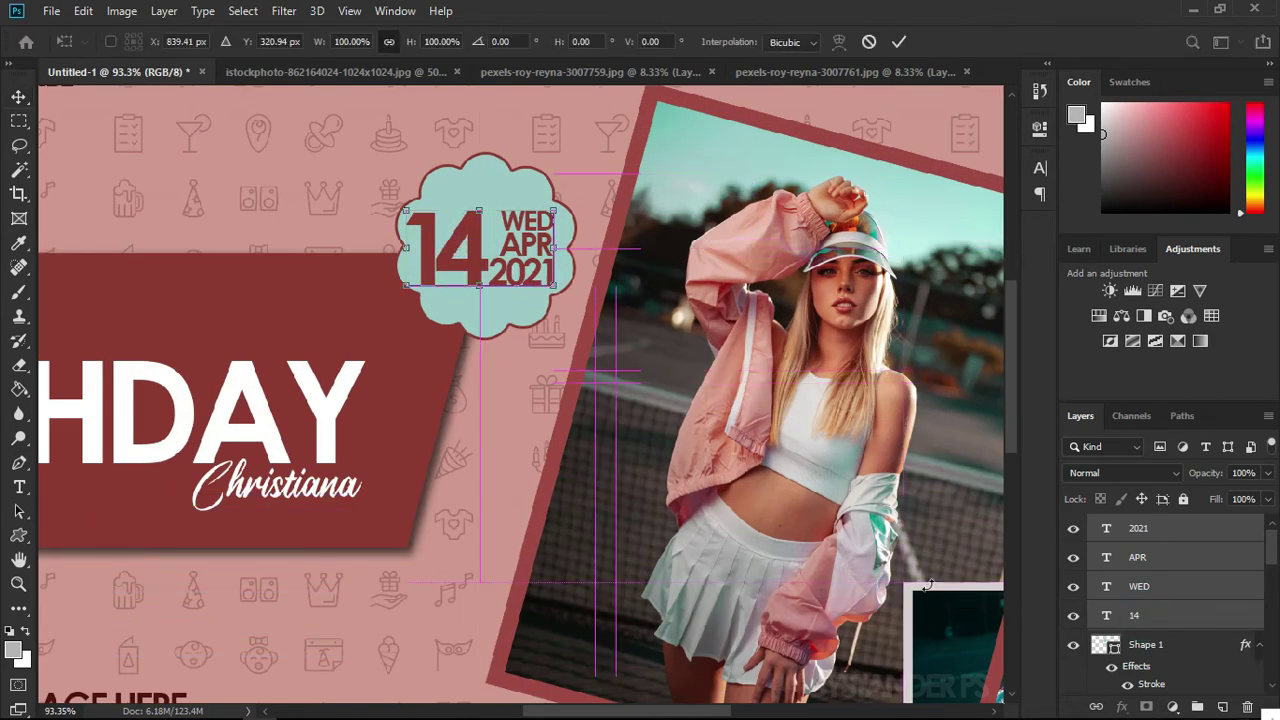
drag(408, 211, 425, 221)
drag(553, 286, 543, 282)
key(Return)
Scale the scalloped badge shape down to about 90% around the date text
scroll(488, 240, down, 3)
click(532, 227)
key(ctrl+t)
drag(422, 179, 429, 185)
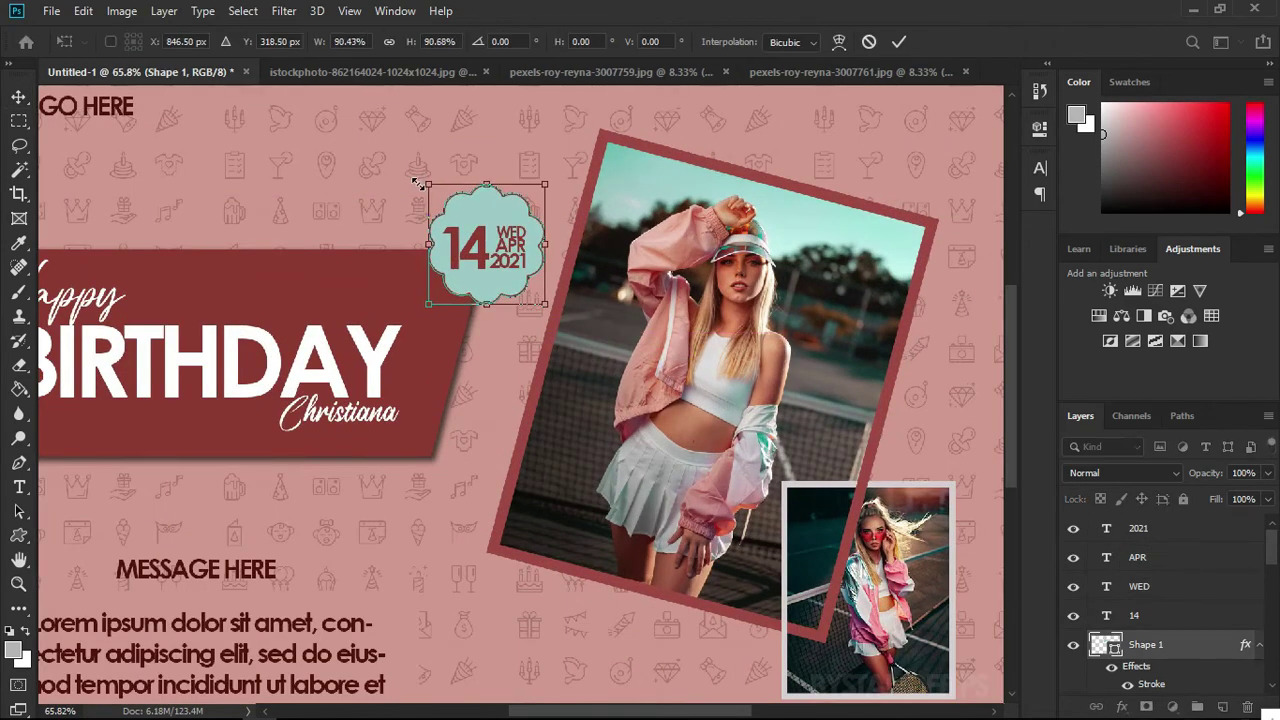
key(Return)
Set the size of the badge shape's dark red stroke to 6 px
key(ctrl+0)
scroll(486, 273, up, 2)
double_click(1152, 655)
key(Return)
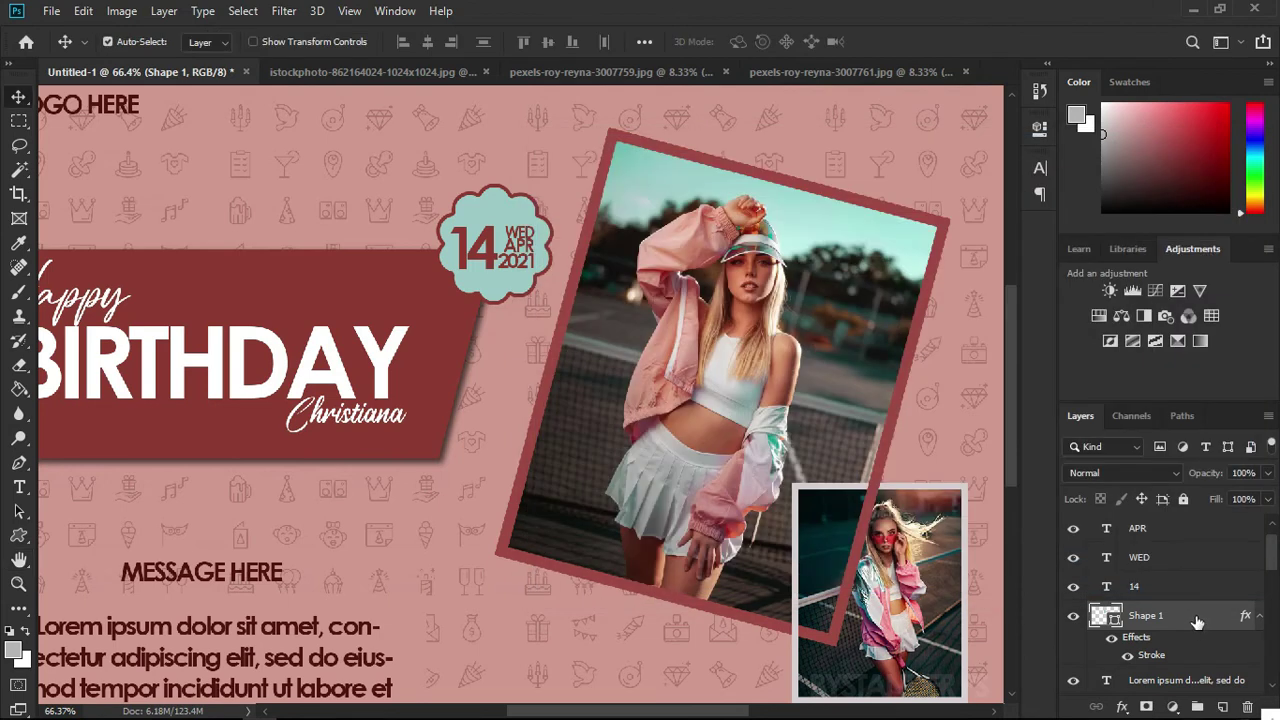
Duplicate the badge shape and change the stroke colour of the lower one to white (ffffff)
key(ctrl+j)
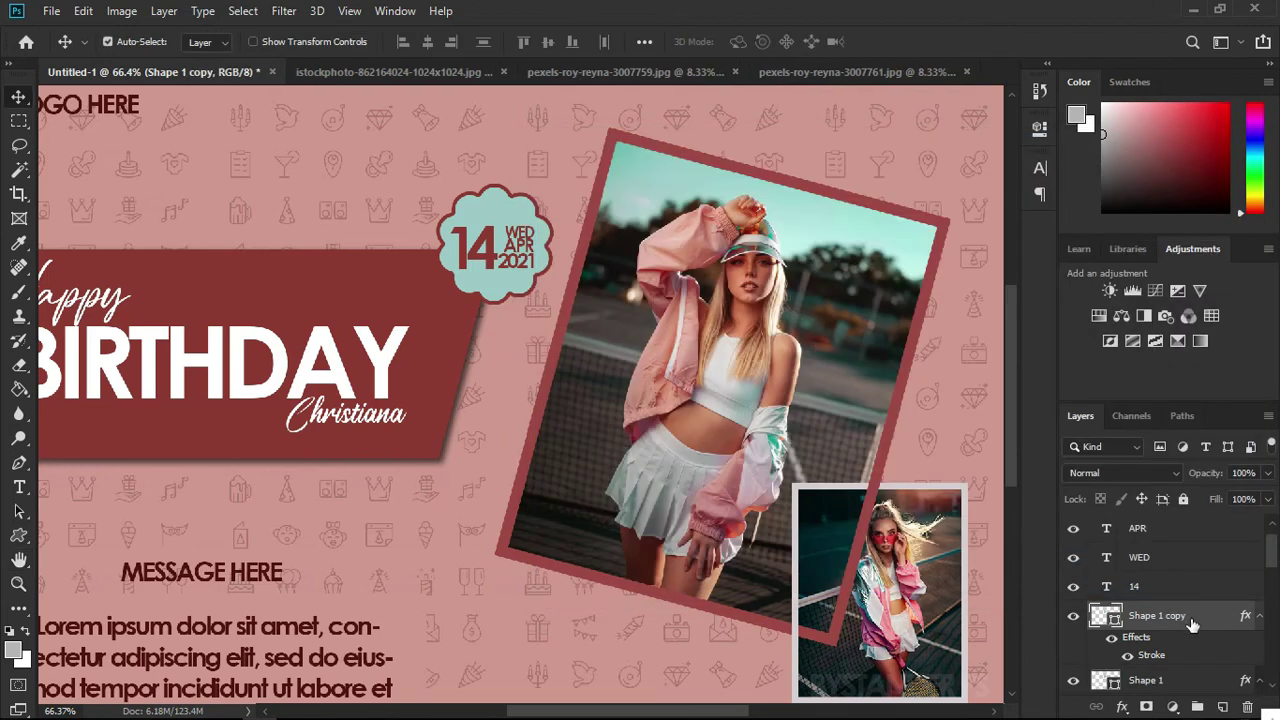
scroll(1192, 625, down, 1)
click(1182, 650)
double_click(1150, 685)
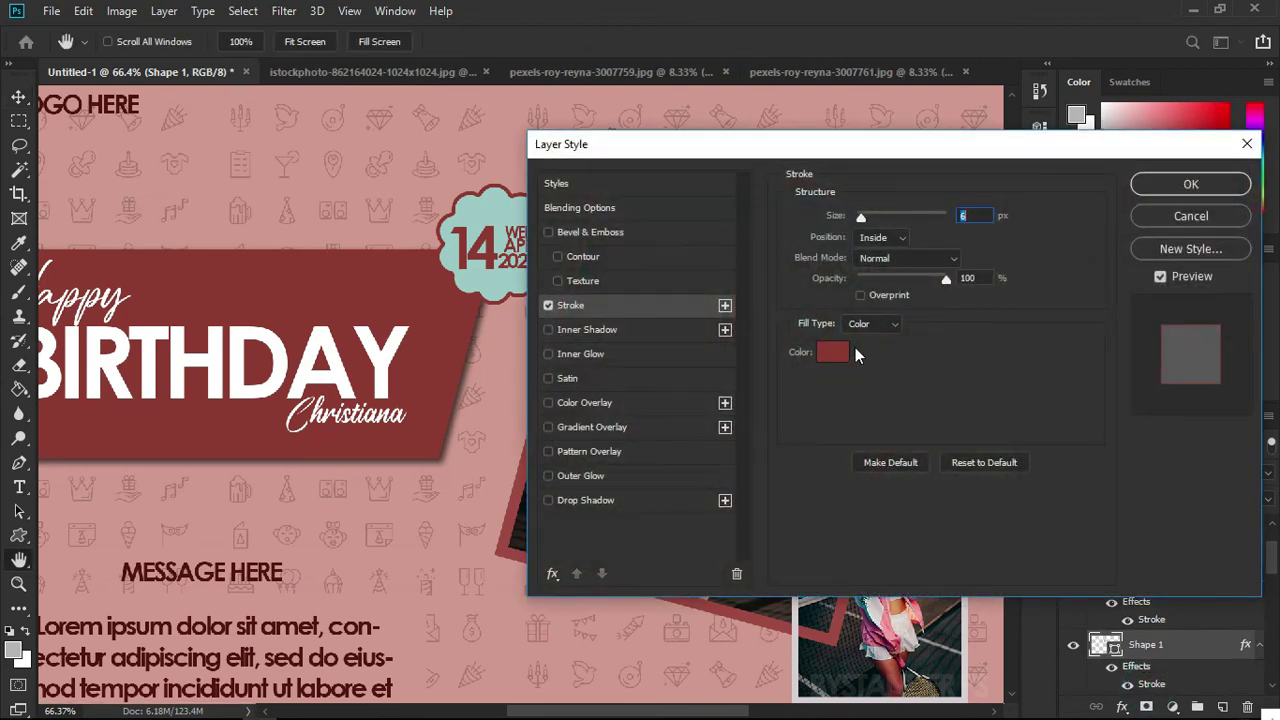
click(833, 352)
click(785, 298)
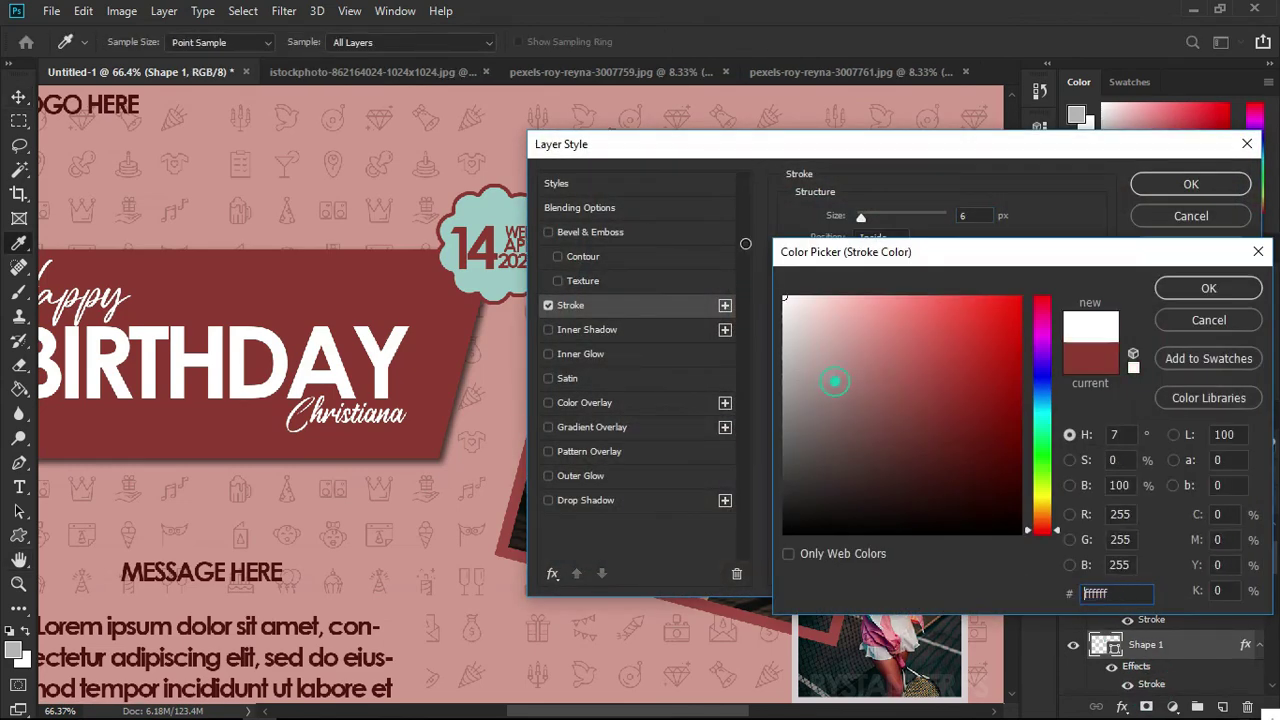
click(1189, 297)
Increase the lower badge shape's white stroke size to 20 px and apply the style
key(Up)
key(Up)
key(Up)
key(Up)
key(Up)
key(Up)
key(Up)
key(Up)
key(Up)
key(Up)
key(Up)
key(Up)
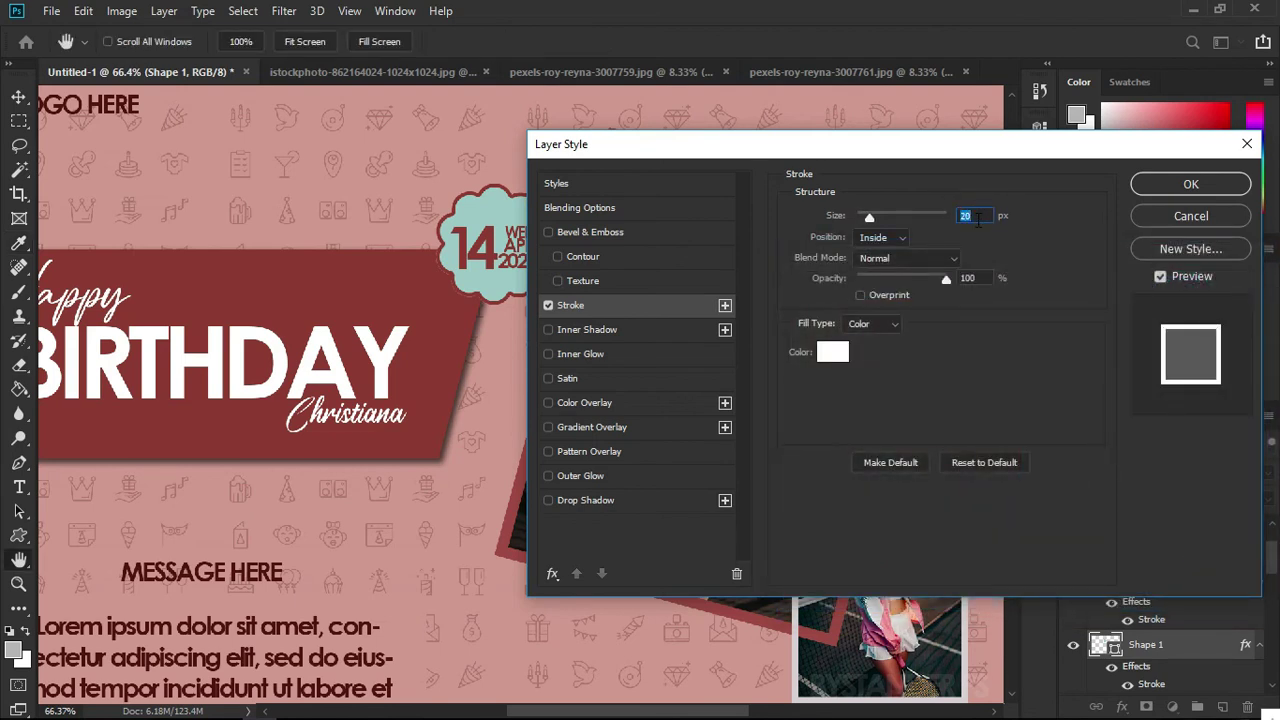
click(1170, 183)
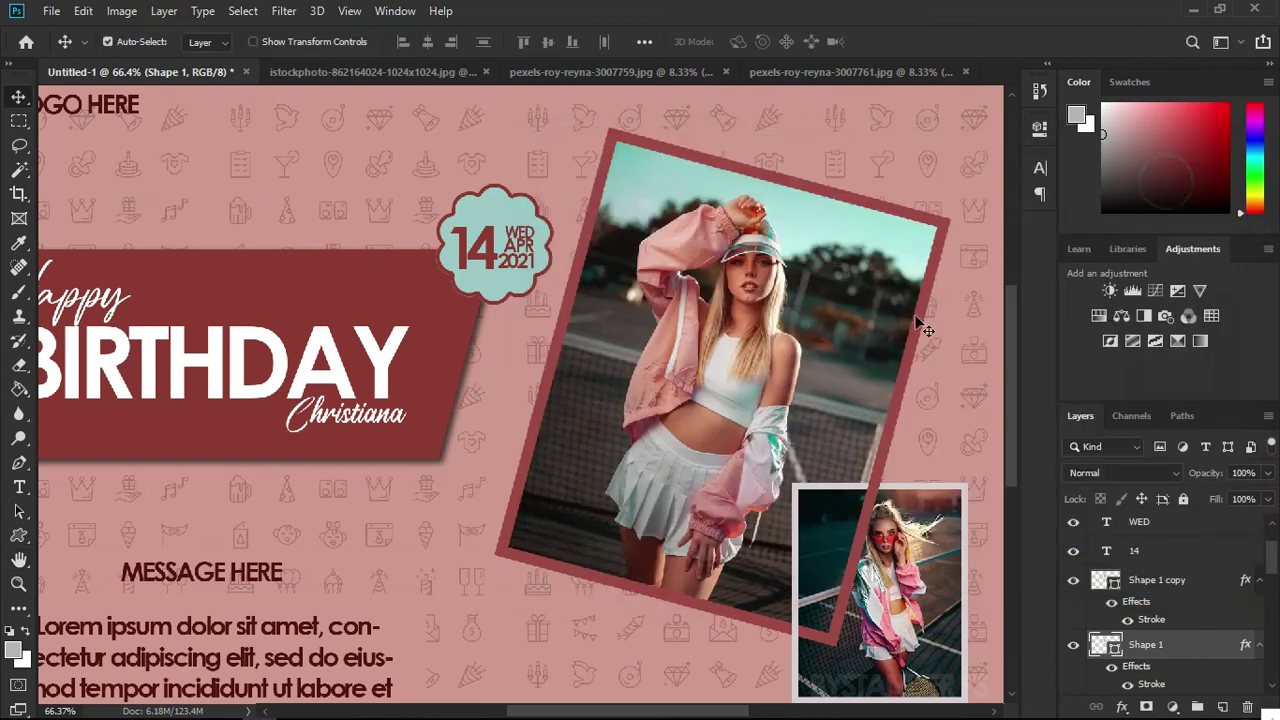
Set the lower badge shape's white stroke to the Outside position with a size of 3 px
double_click(1143, 684)
click(888, 240)
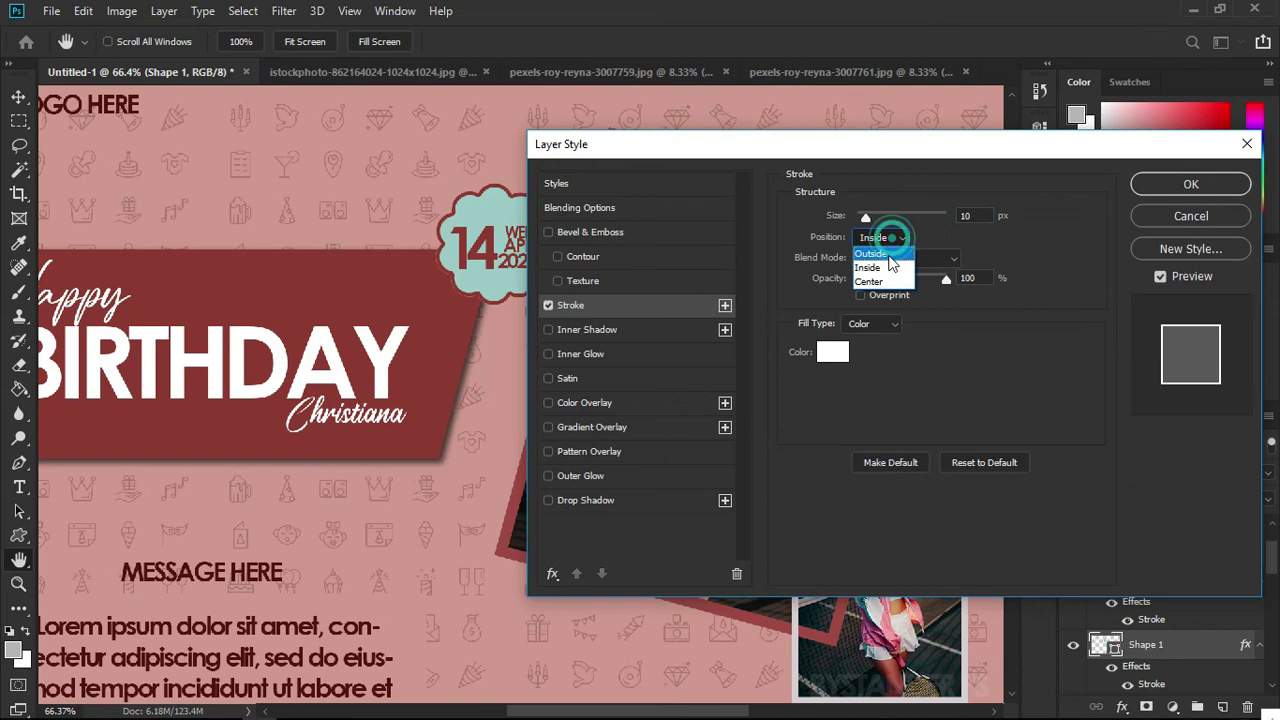
click(879, 251)
drag(970, 212, 955, 218)
key(Down)
key(Down)
key(Down)
key(Down)
key(Down)
key(Down)
key(Down)
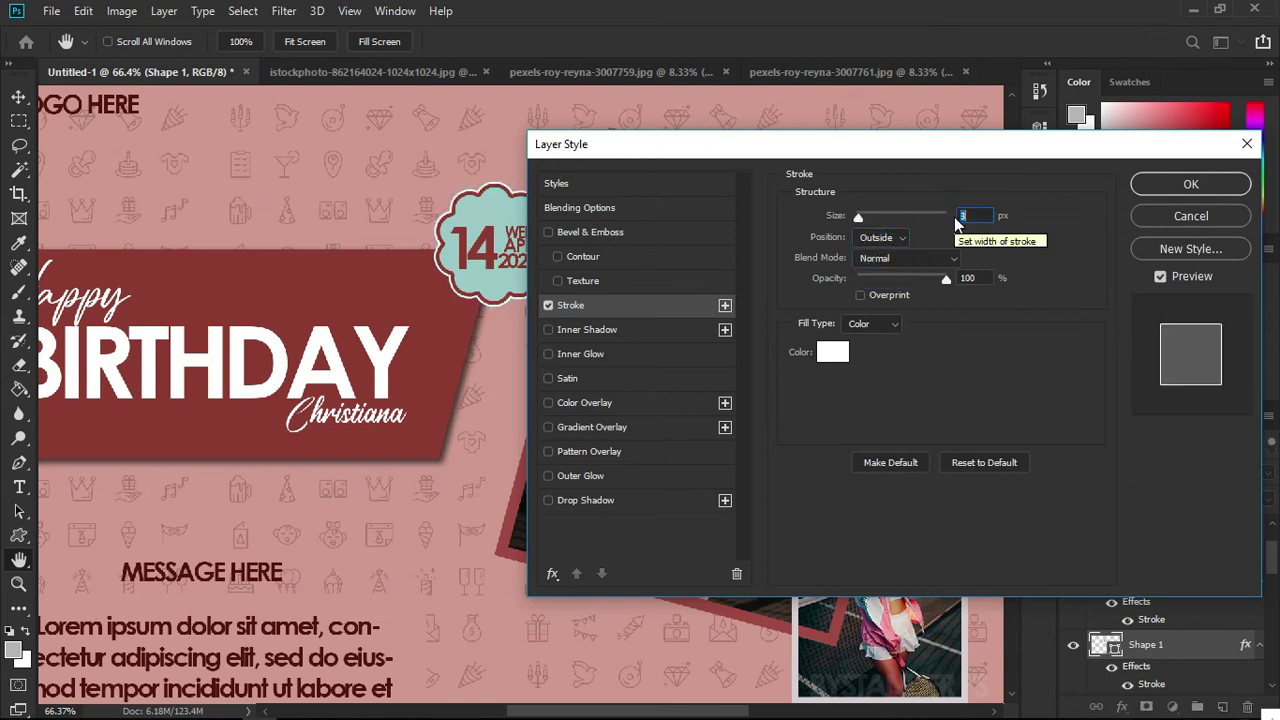
click(1197, 190)
scroll(604, 325, down, 2)
scroll(497, 261, up, 12)
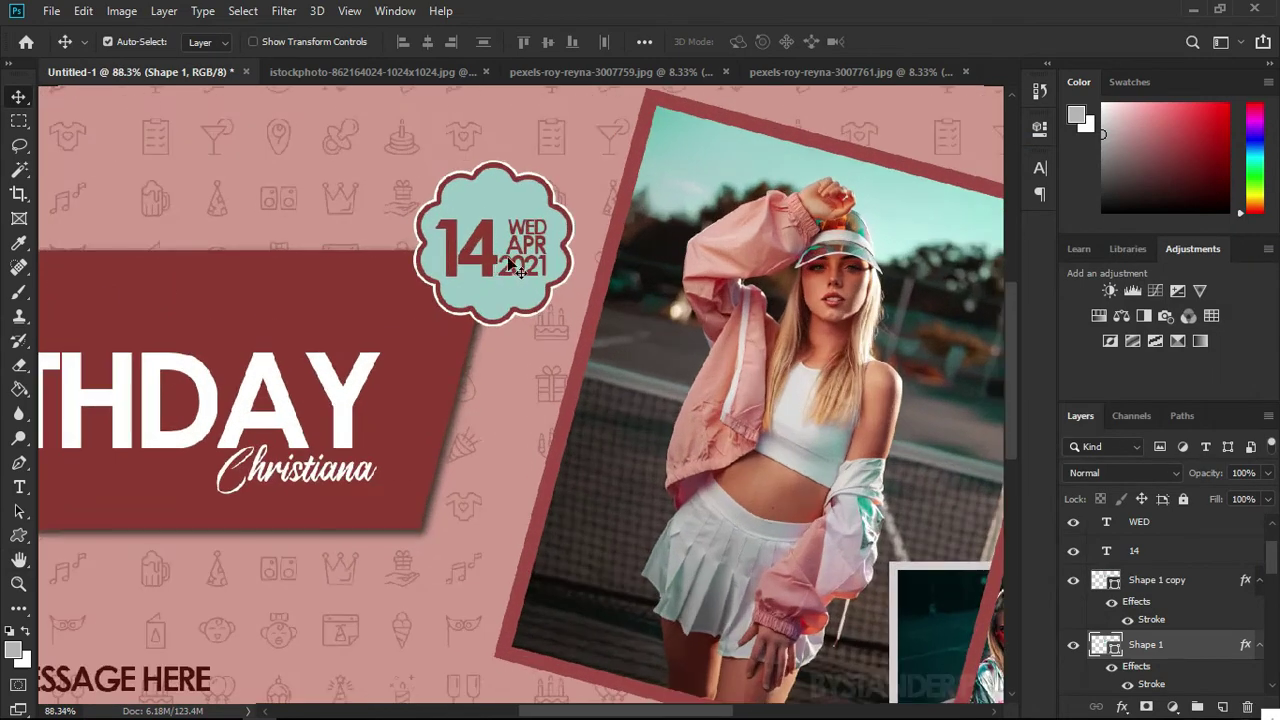
scroll(708, 327, down, 10)
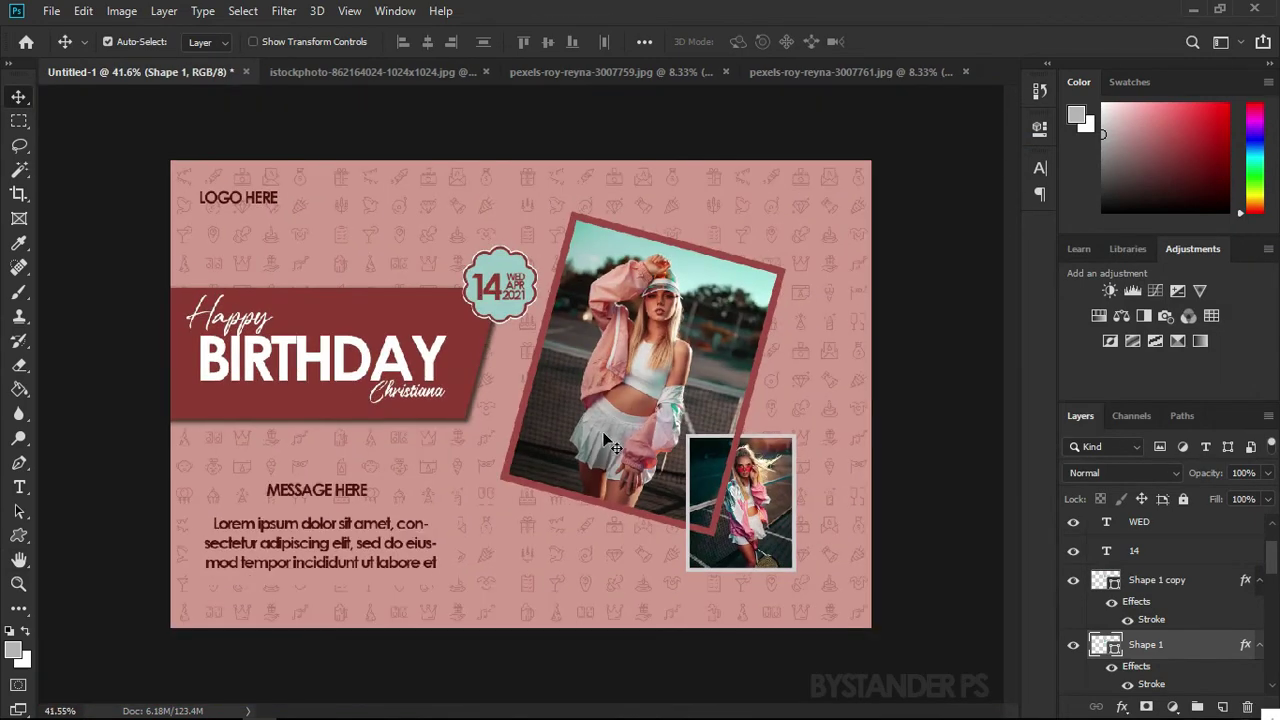
Add a drop shadow to the Main Photo layer and fine-tune its settings against the preview
scroll(622, 462, up, 1)
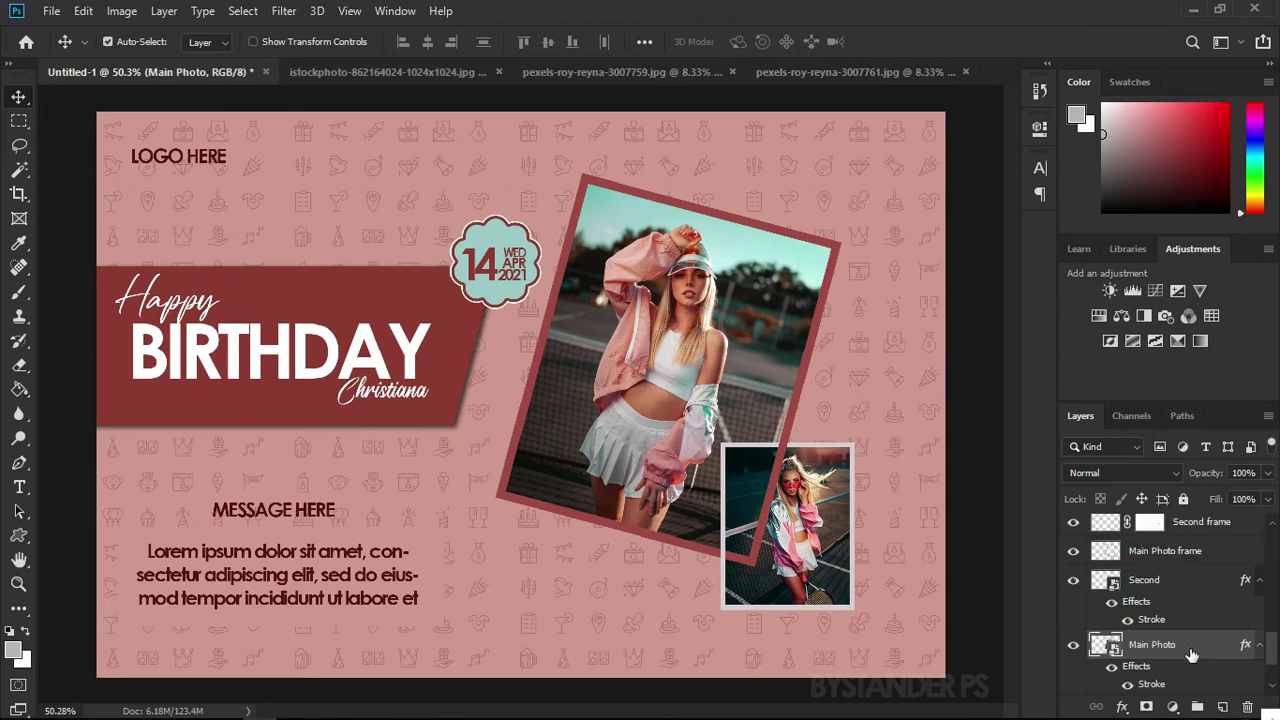
scroll(1191, 655, down, 1)
double_click(1208, 630)
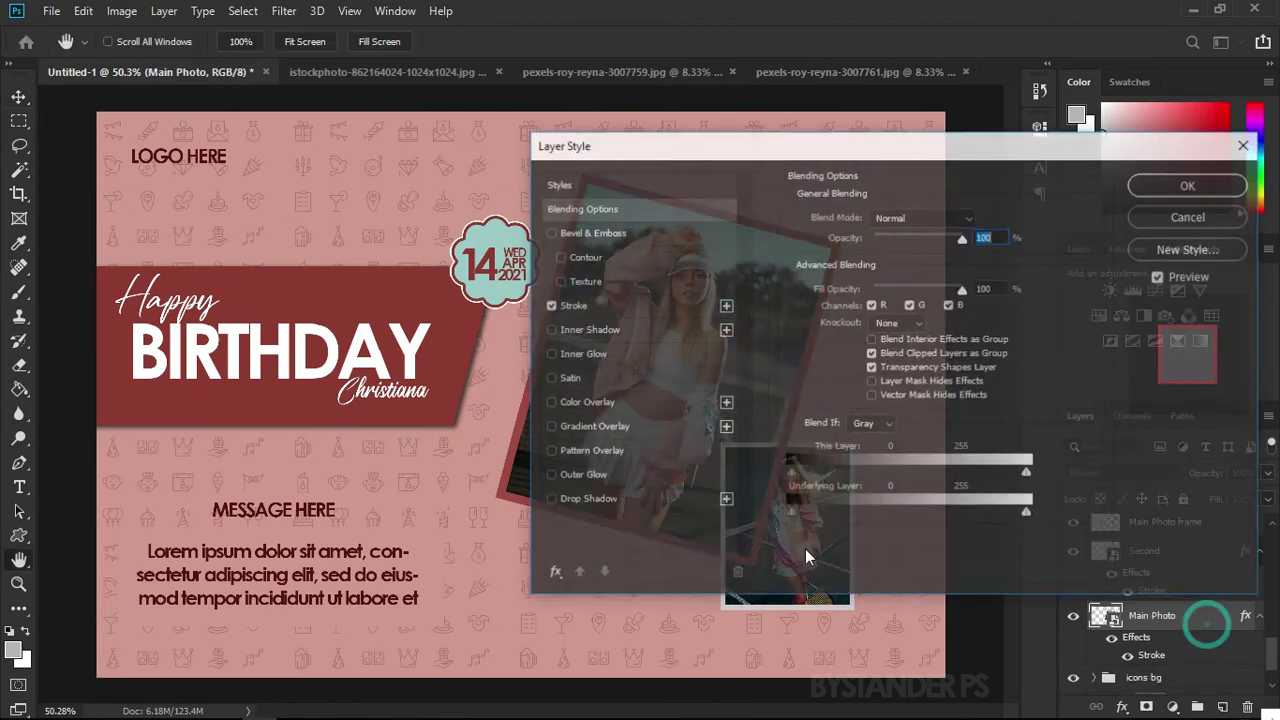
click(586, 500)
drag(870, 144, 1175, 214)
drag(1213, 410, 1199, 413)
drag(1100, 214, 906, 206)
click(1272, 252)
Add a drop shadow to the Second photo layer and reduce two of its settings slightly
click(824, 540)
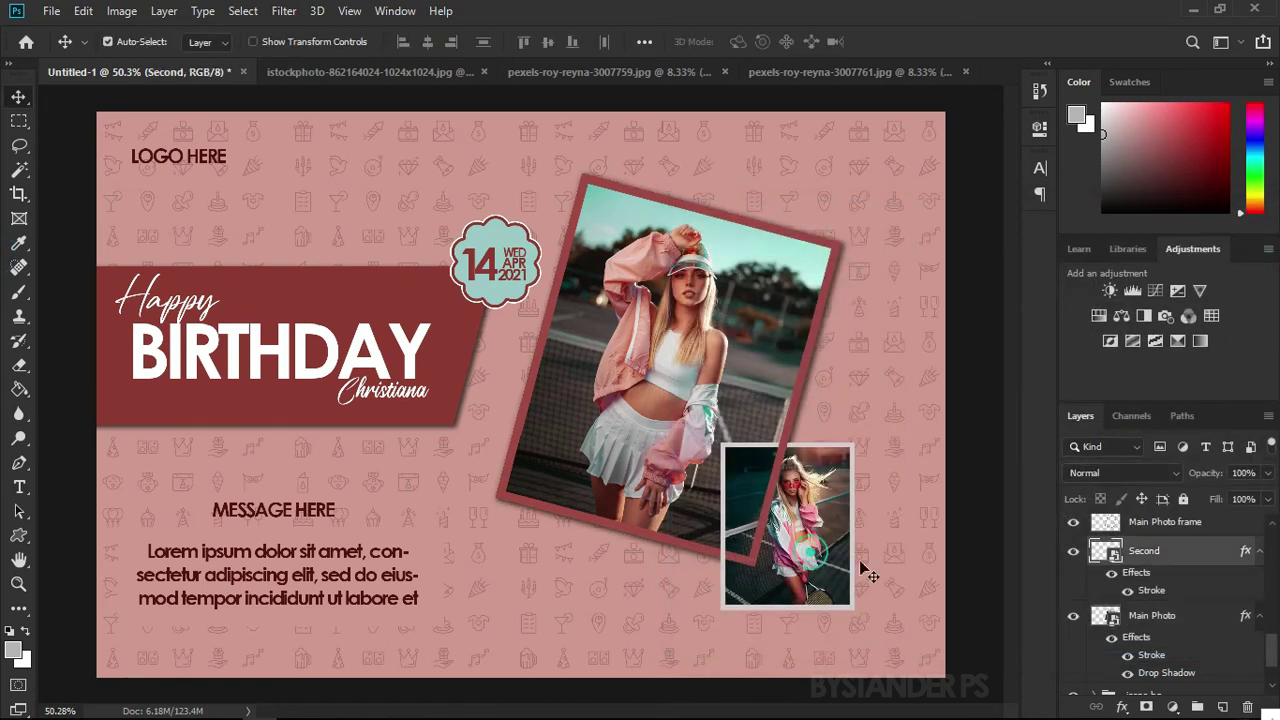
double_click(1205, 558)
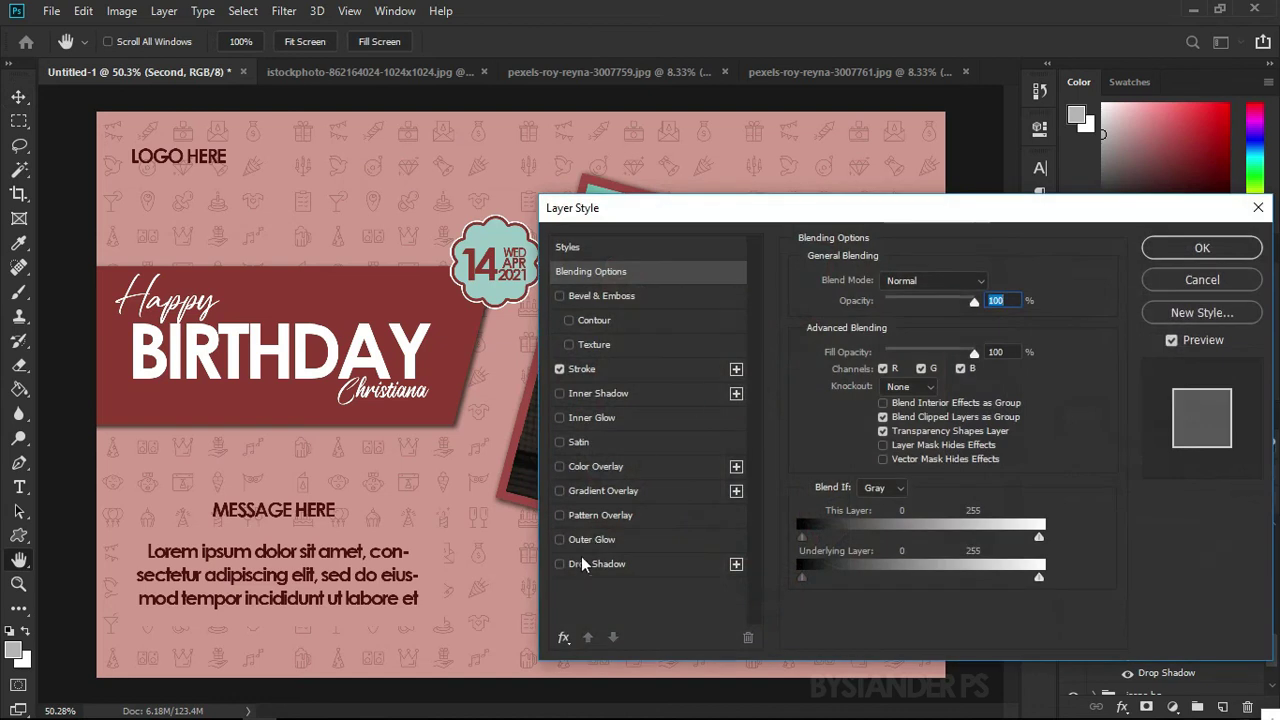
click(585, 564)
drag(814, 210, 1186, 301)
drag(1260, 478, 1246, 480)
drag(1265, 498, 1252, 499)
drag(1186, 302, 825, 281)
click(1207, 312)
Move the LOGO HERE text slightly inward from the card's top-left corner
scroll(347, 518, down, 4)
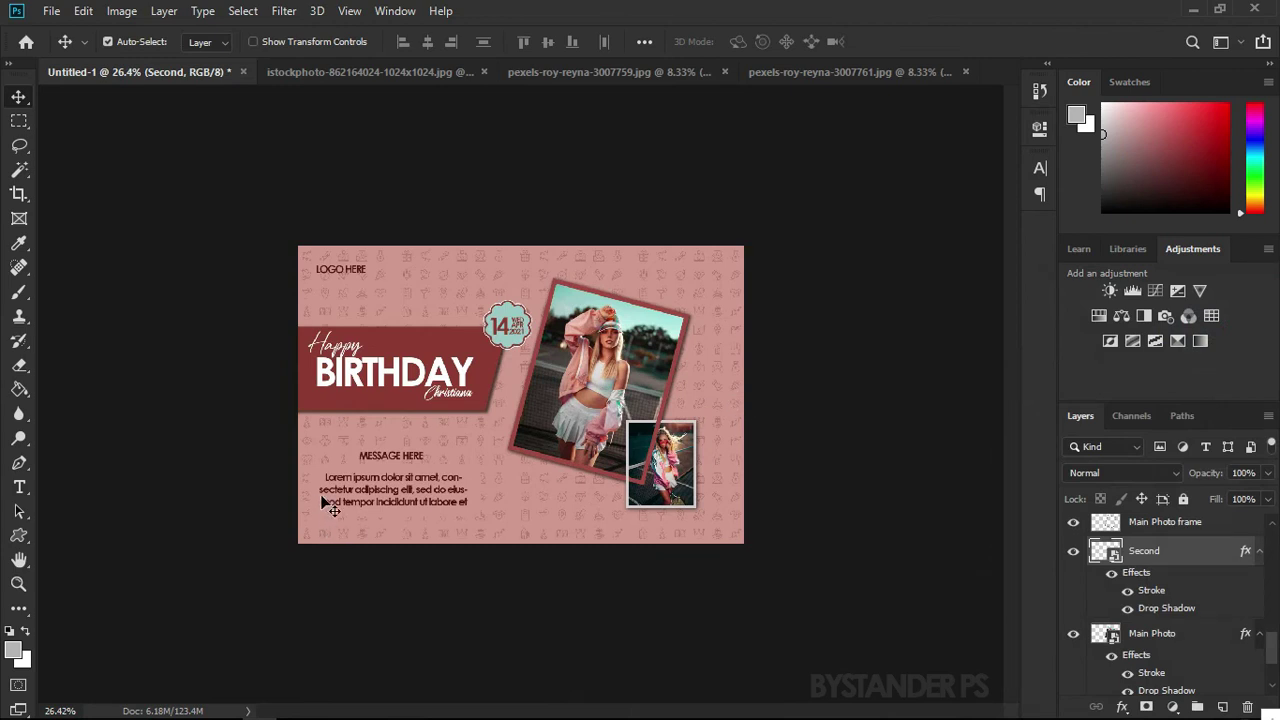
scroll(380, 372, up, 2)
drag(272, 210, 287, 224)
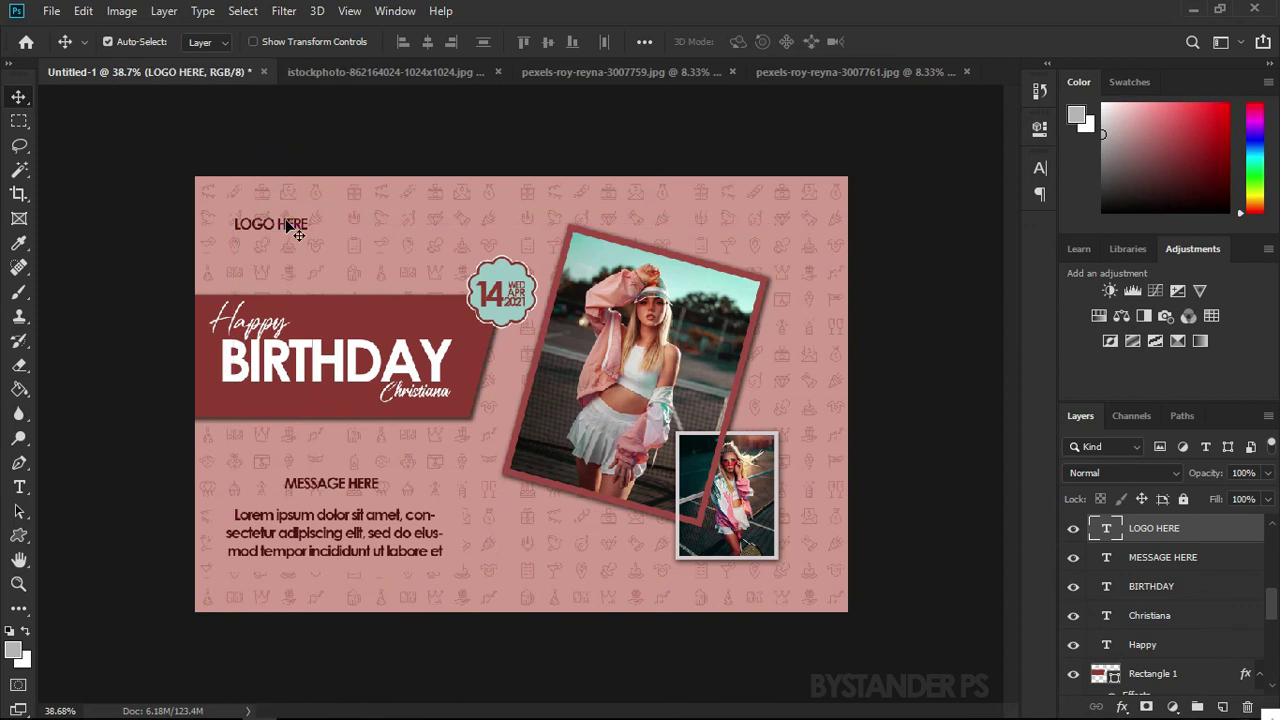